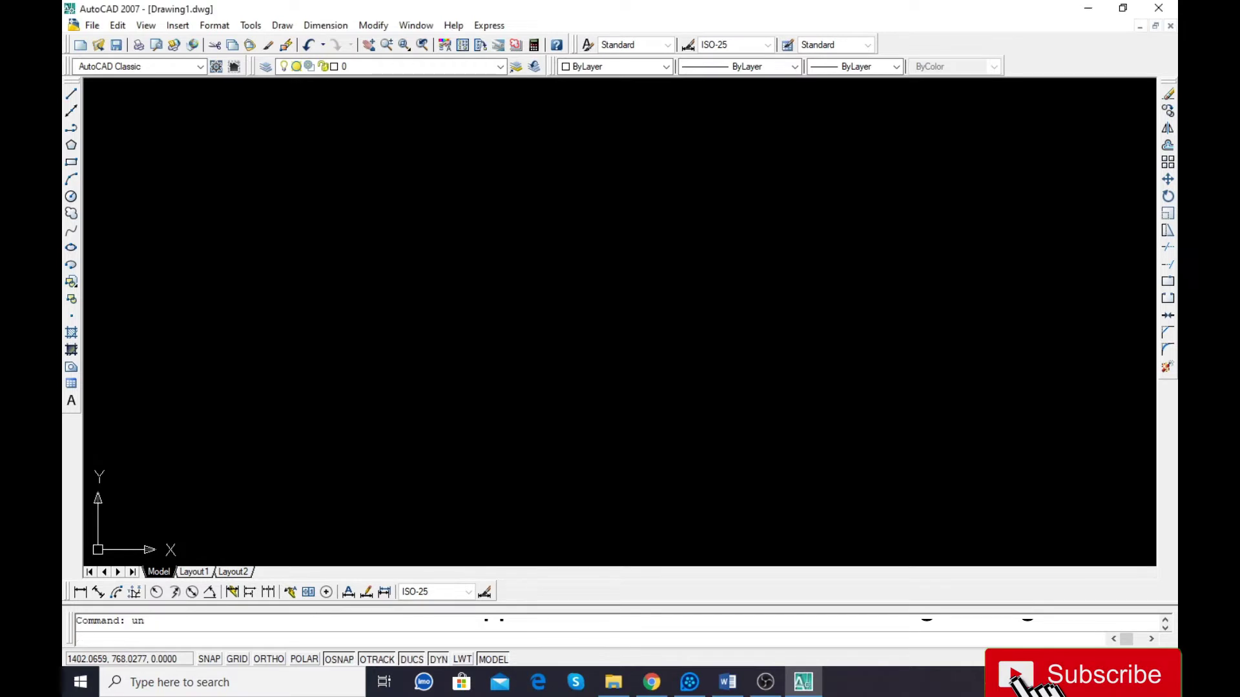
# Step: Set the drawing units to Architectural length with 0'-0 1/16" precision and an insertion scale in inches
pyautogui.click(536, 263)
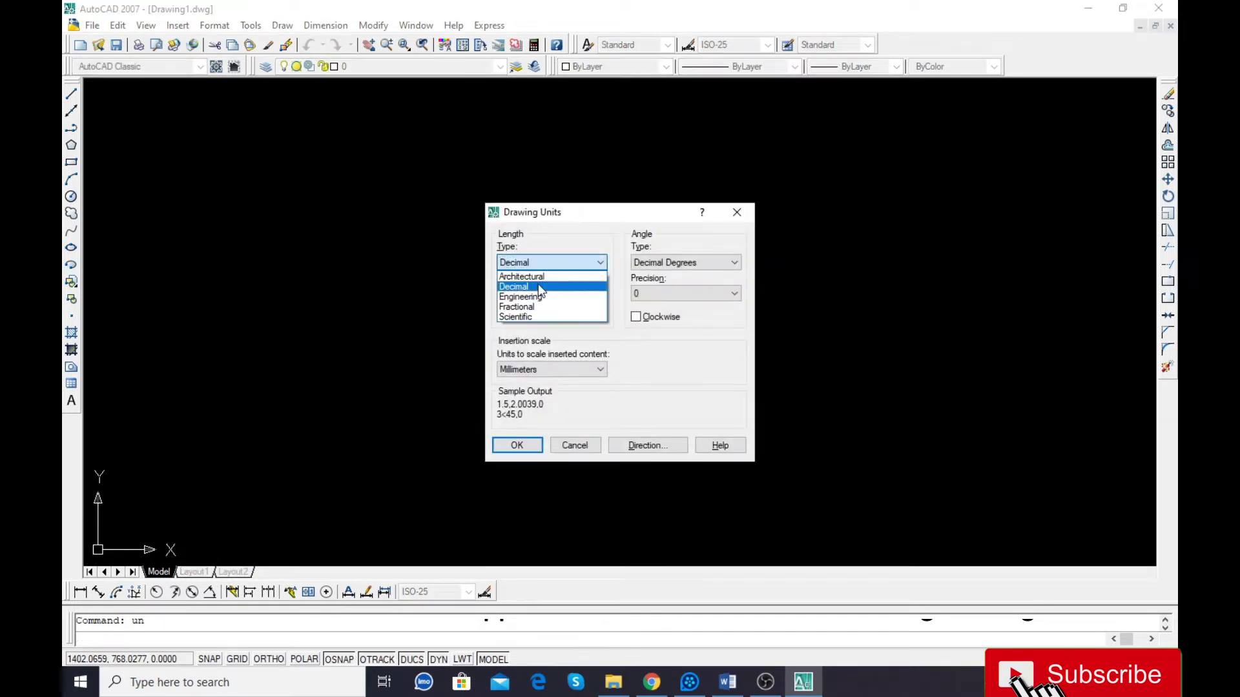
pyautogui.click(540, 297)
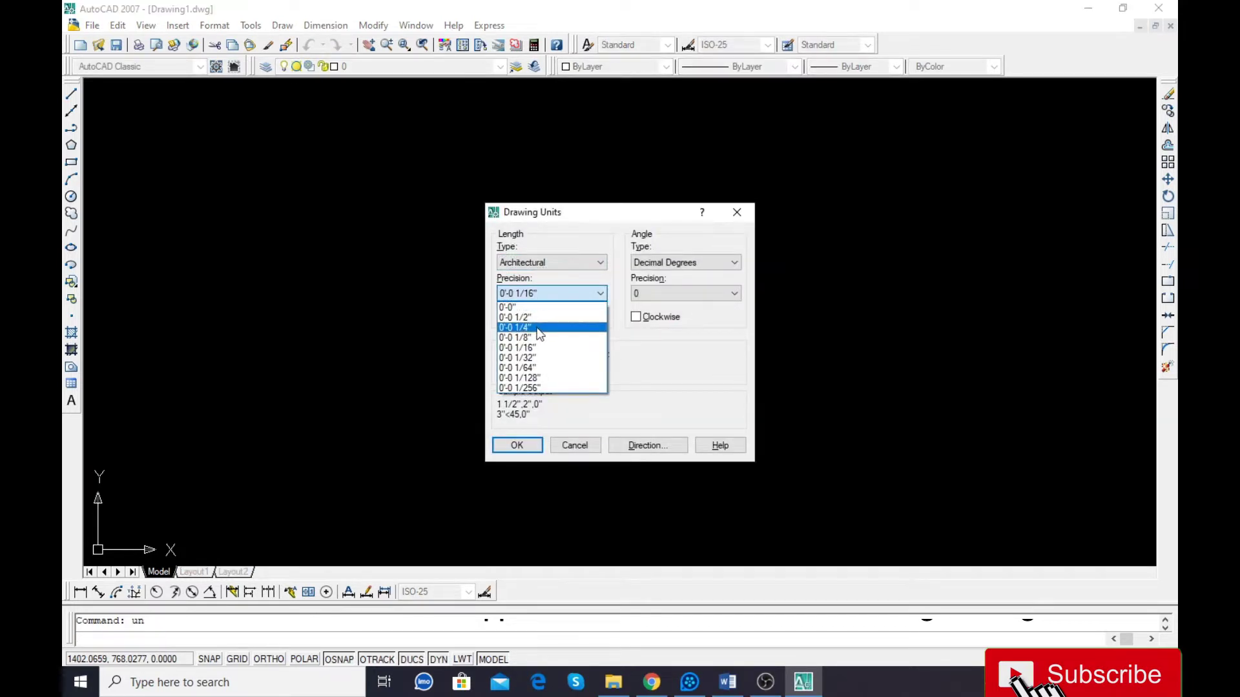
pyautogui.click(540, 348)
pyautogui.click(540, 373)
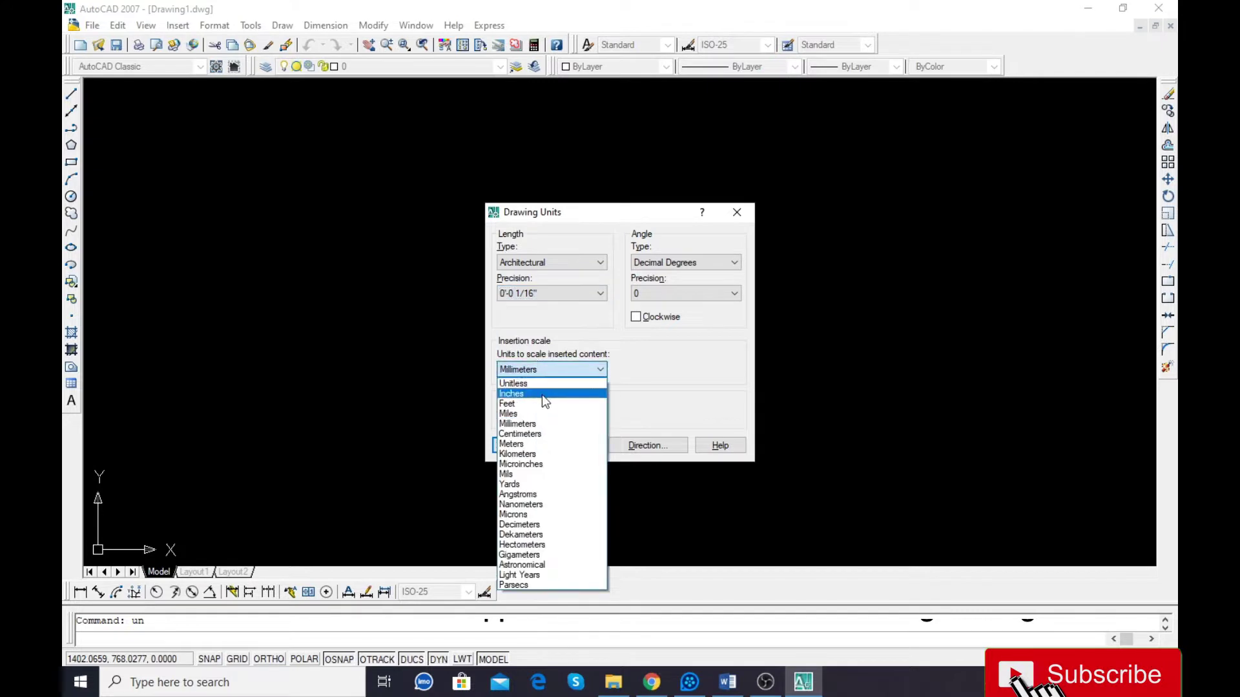
pyautogui.click(542, 394)
pyautogui.click(515, 444)
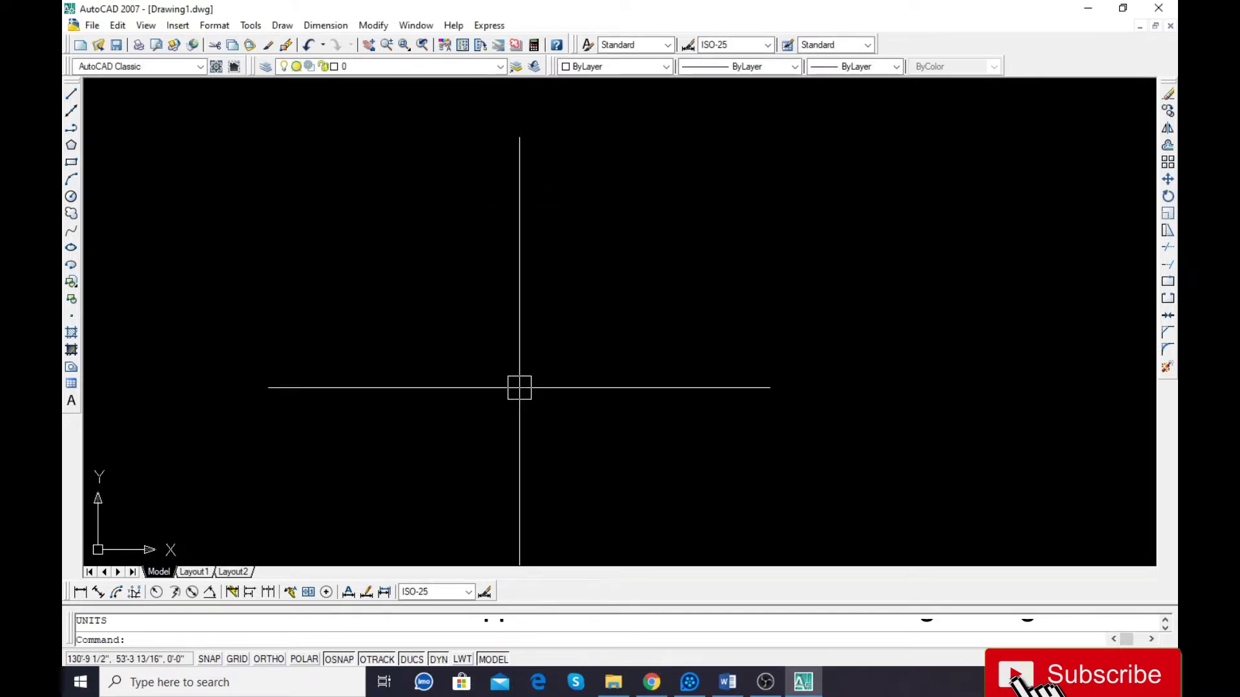
# Step: Modify the ISO-25 dimension style's primary units to Architectural with 0'-0 1/16" precision
pyautogui.press('Return')
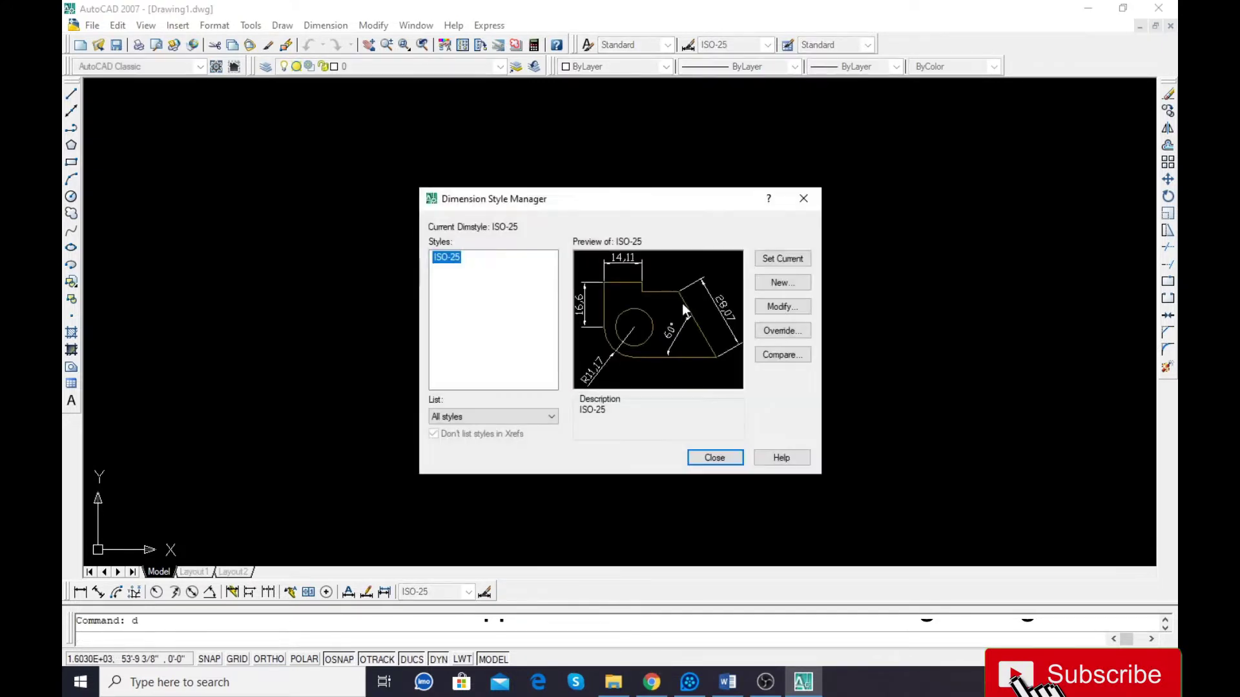
pyautogui.click(782, 307)
pyautogui.click(540, 222)
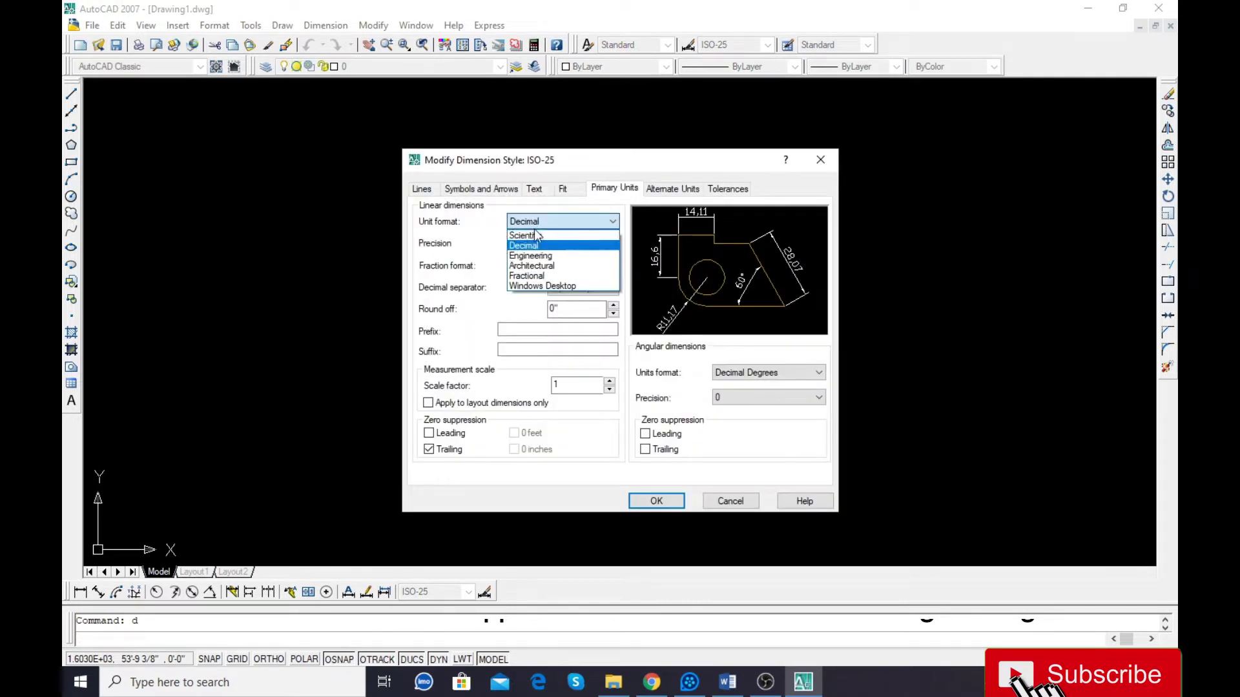
pyautogui.click(548, 266)
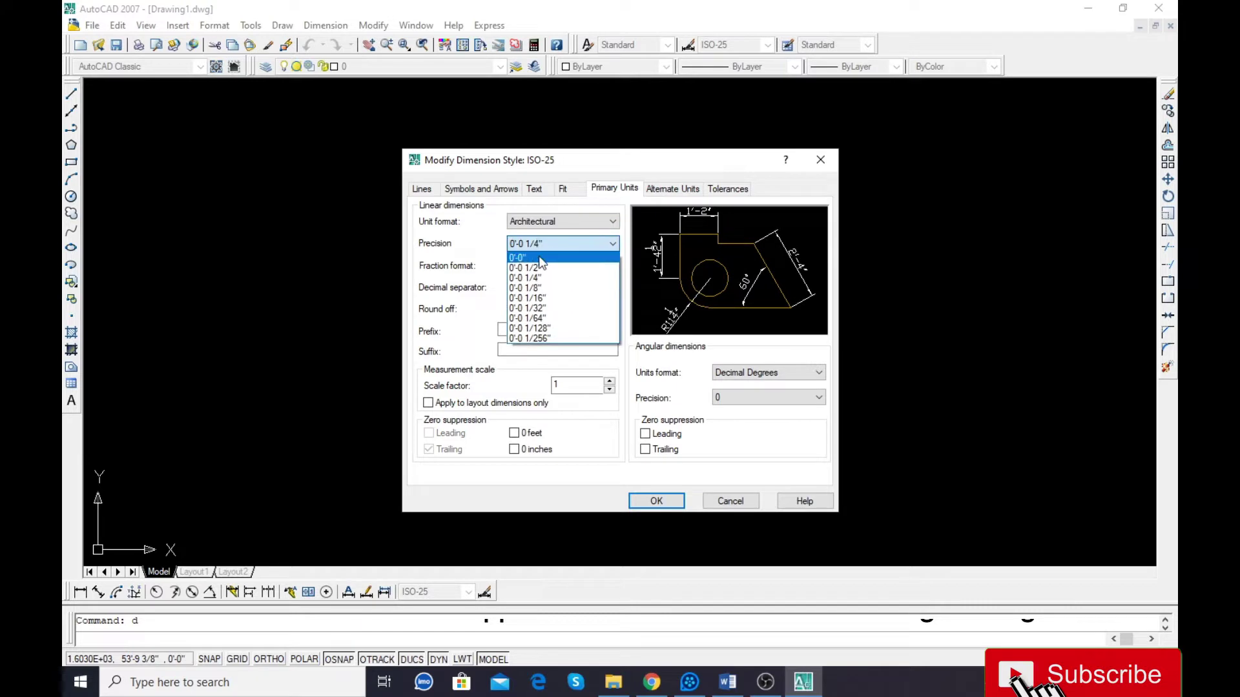
pyautogui.click(552, 254)
pyautogui.click(547, 245)
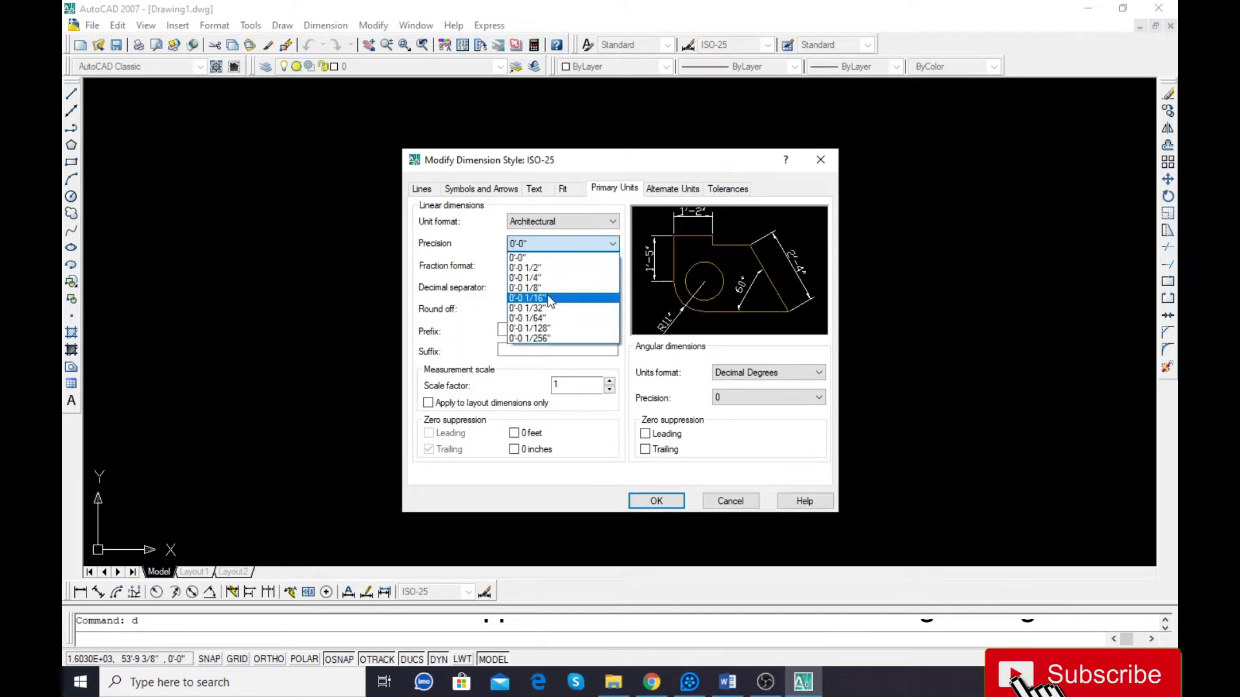
pyautogui.click(550, 299)
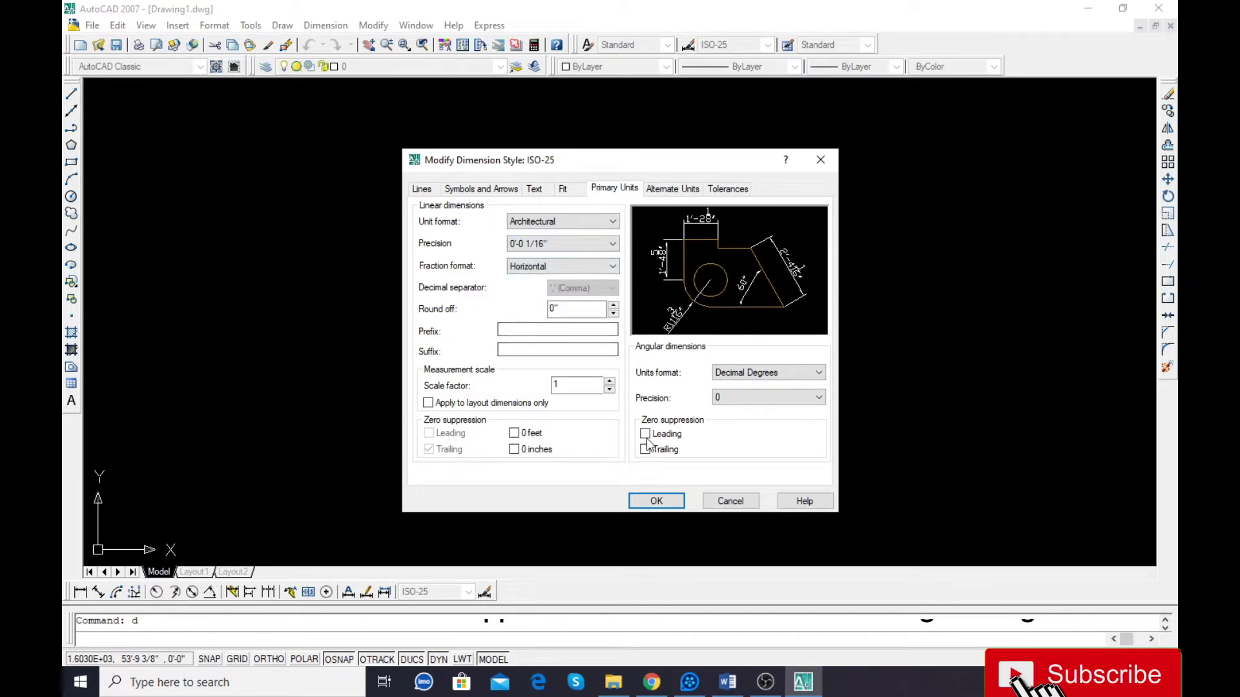
pyautogui.click(661, 504)
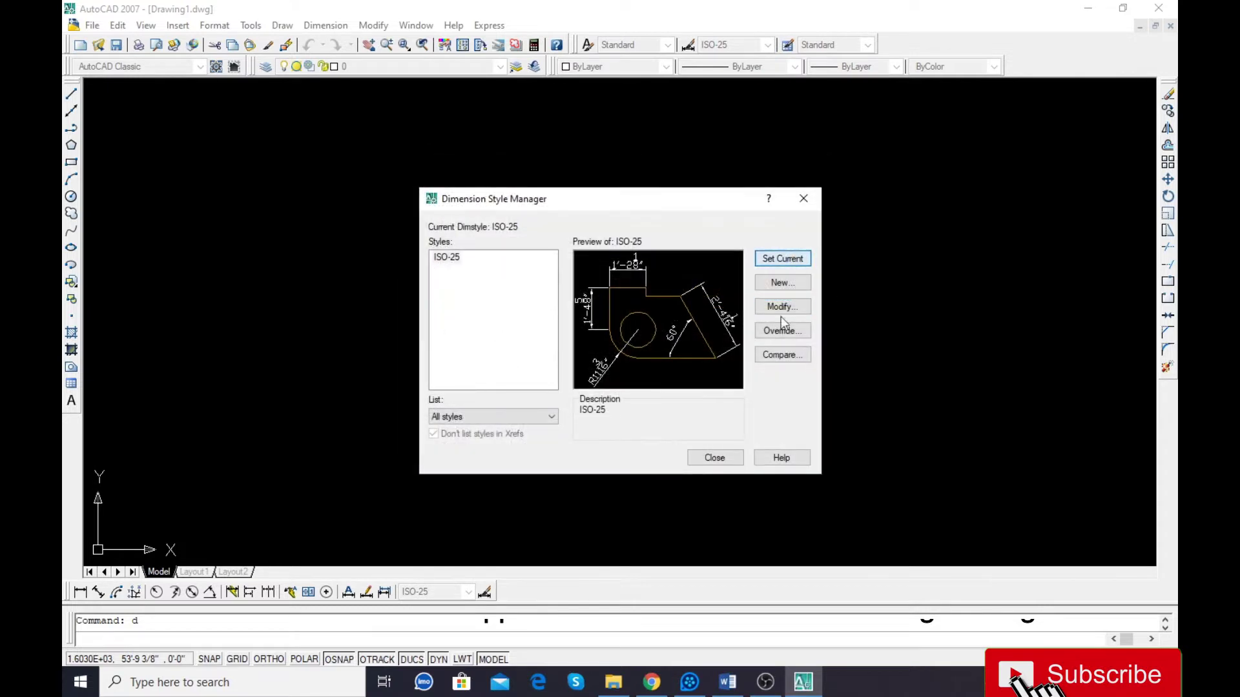
pyautogui.click(715, 459)
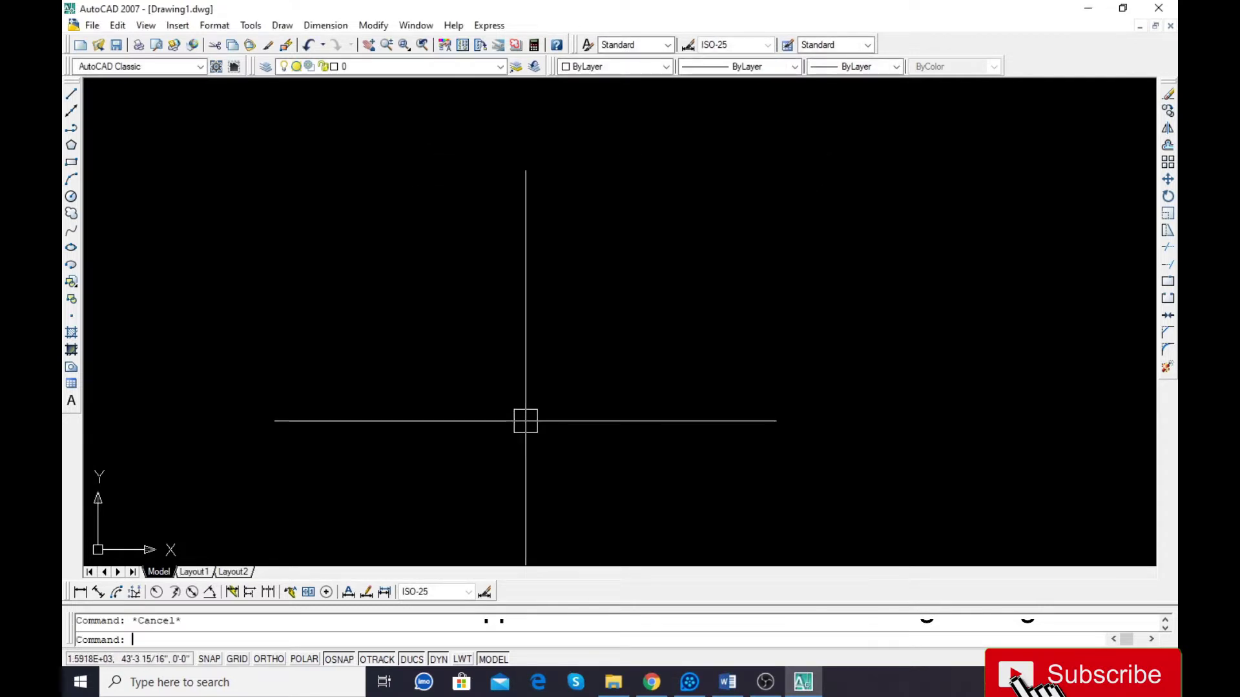
pyautogui.write('l')
pyautogui.press('Return')
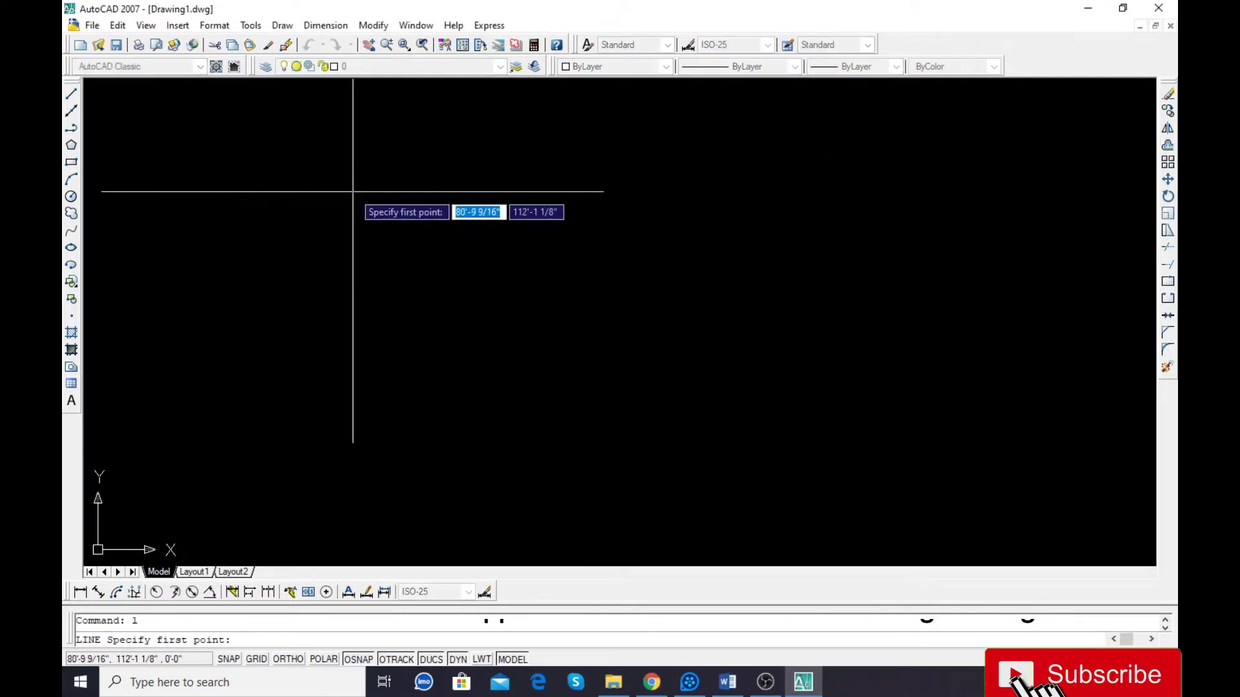
pyautogui.press('Escape')
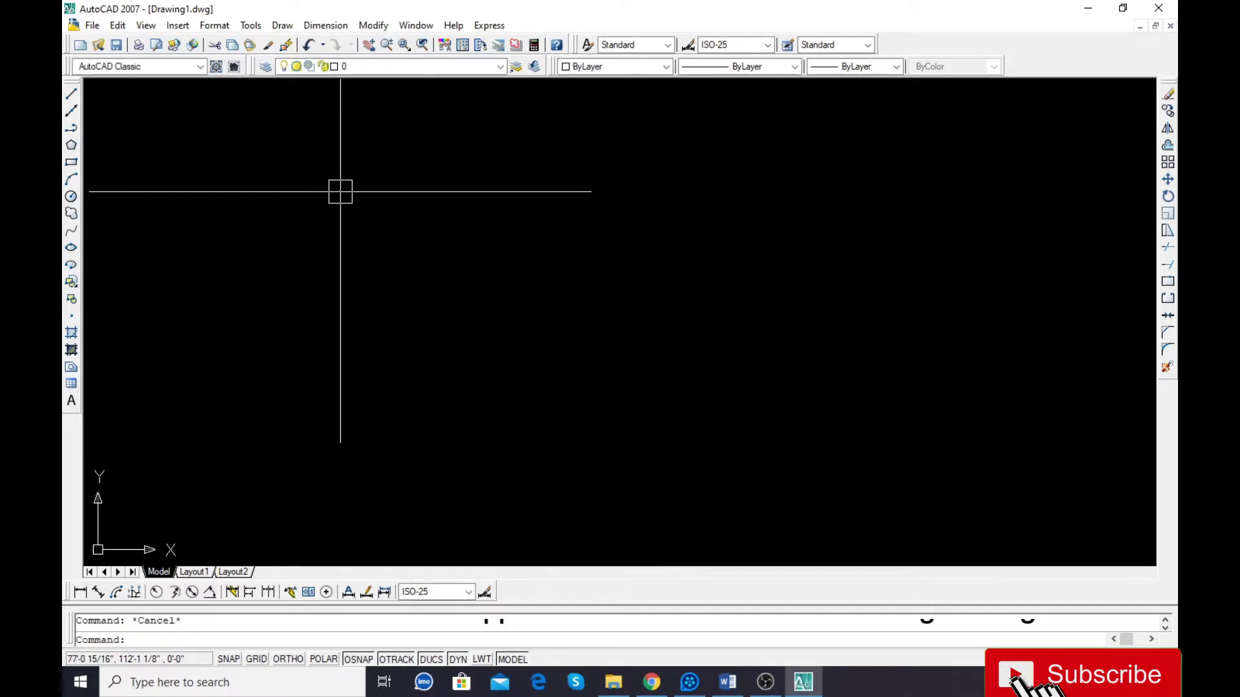
pyautogui.write('l')
pyautogui.press('Return')
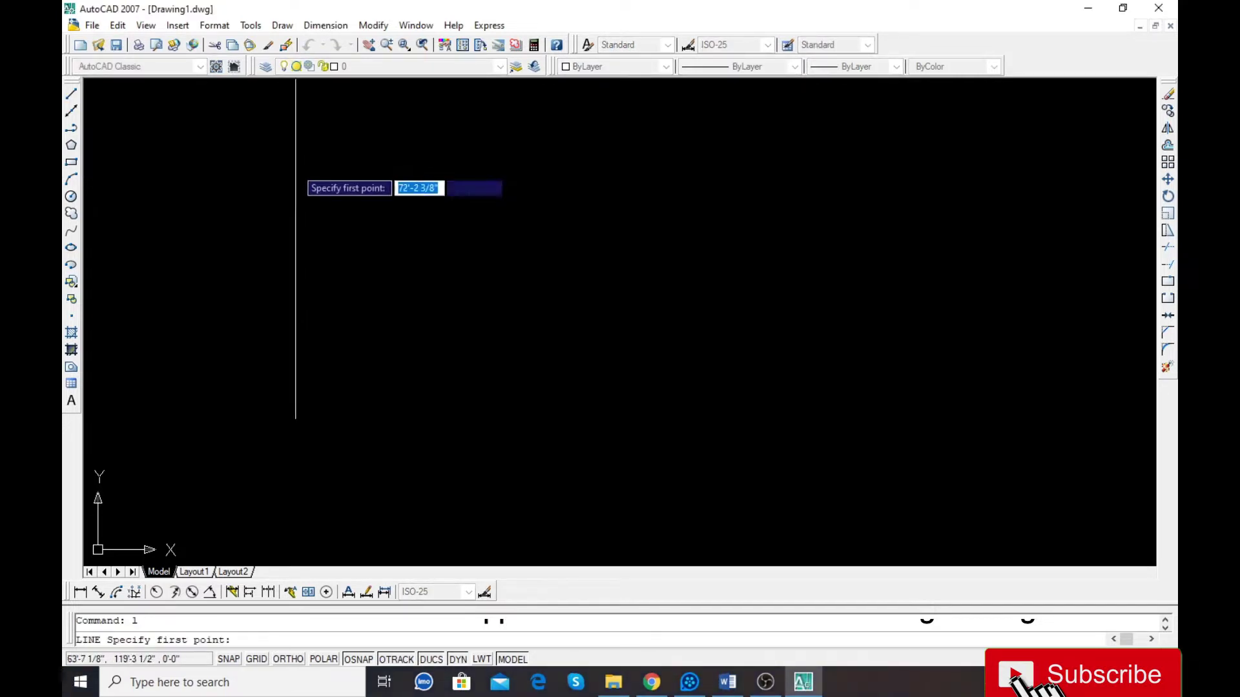
pyautogui.press('Escape')
# Step: With Ortho on, draw a long horizontal line across the upper part of the drawing area as the top outer wall
pyautogui.write('l')
pyautogui.press('Return')
pyautogui.click(303, 166)
pyautogui.press('F8')
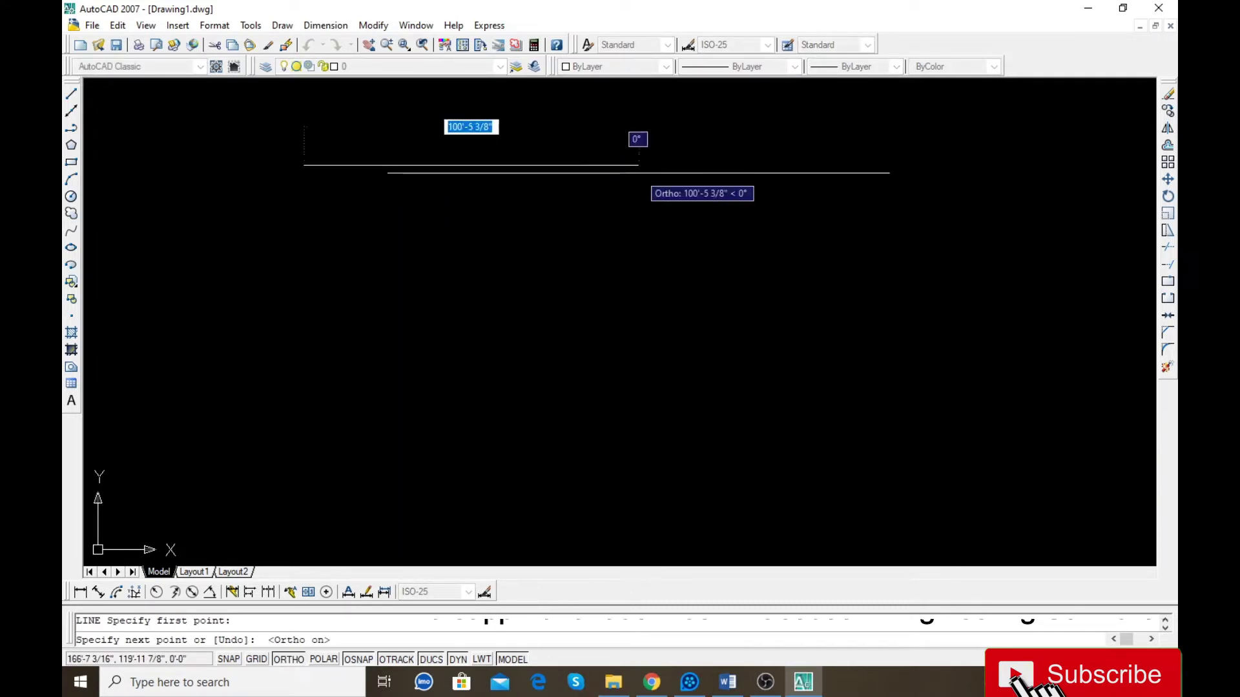
pyautogui.click(834, 166)
pyautogui.press('Return')
# Step: Draw a vertical line straight down from the left end of the horizontal line as the left outer wall
pyautogui.press('Return')
pyautogui.click(303, 166)
pyautogui.click(304, 506)
pyautogui.press('Return')
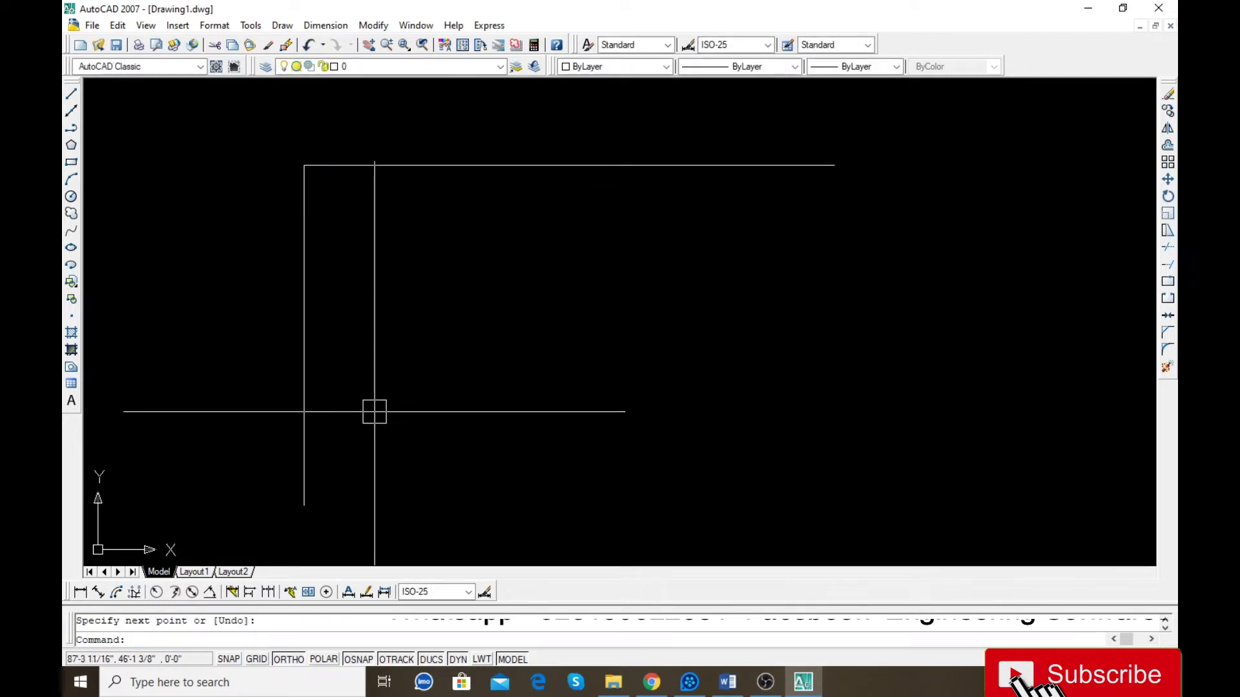
# Step: Offset the left and top outer wall lines 9" inward to give both walls their thickness
pyautogui.scroll(2, 376, 414)
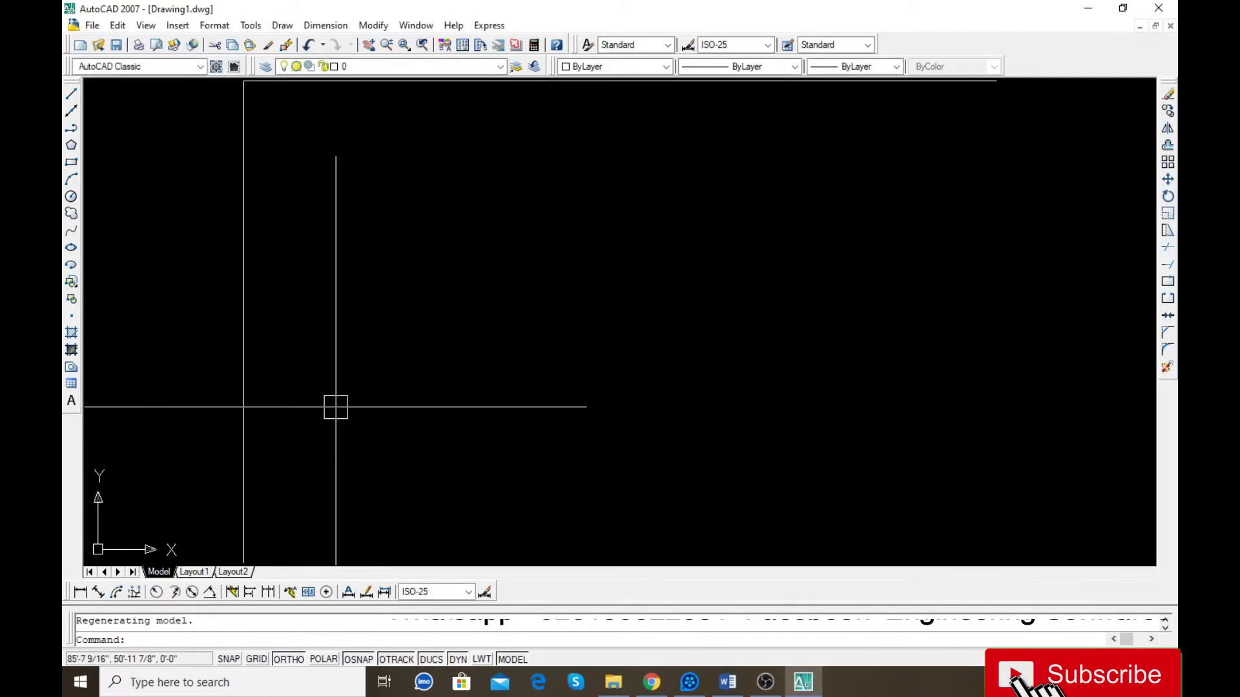
pyautogui.scroll(-3, 336, 407)
pyautogui.scroll(4, 263, 194)
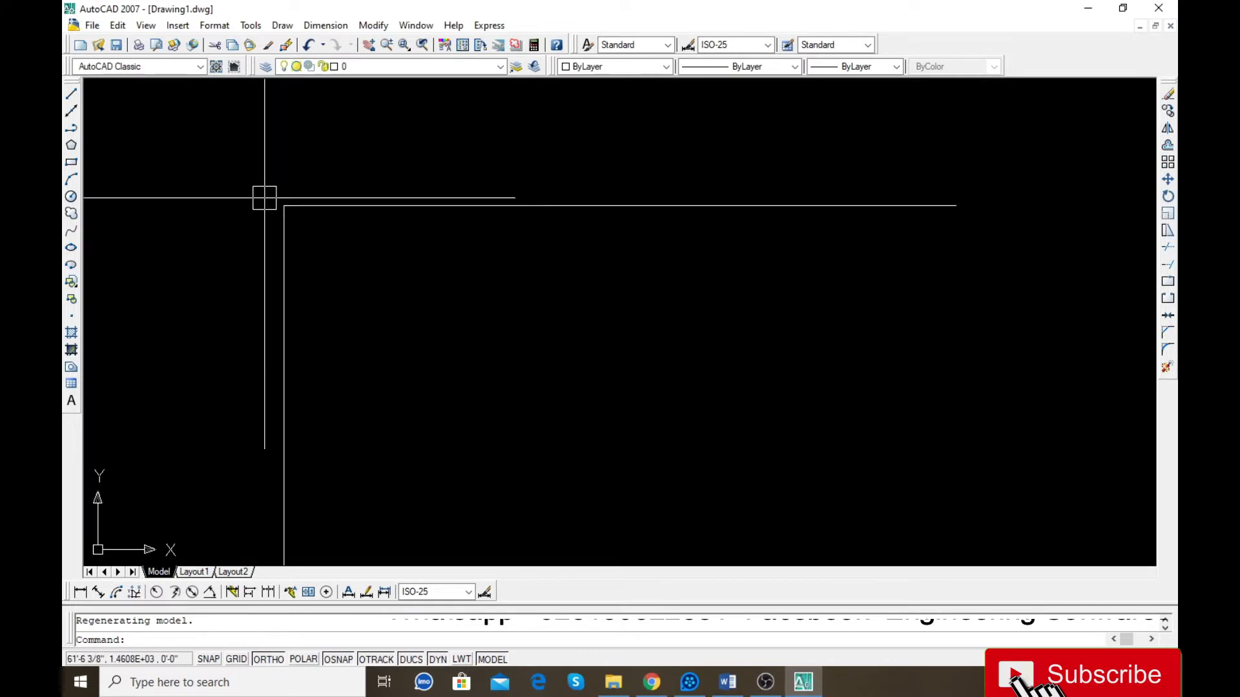
pyautogui.press('Return')
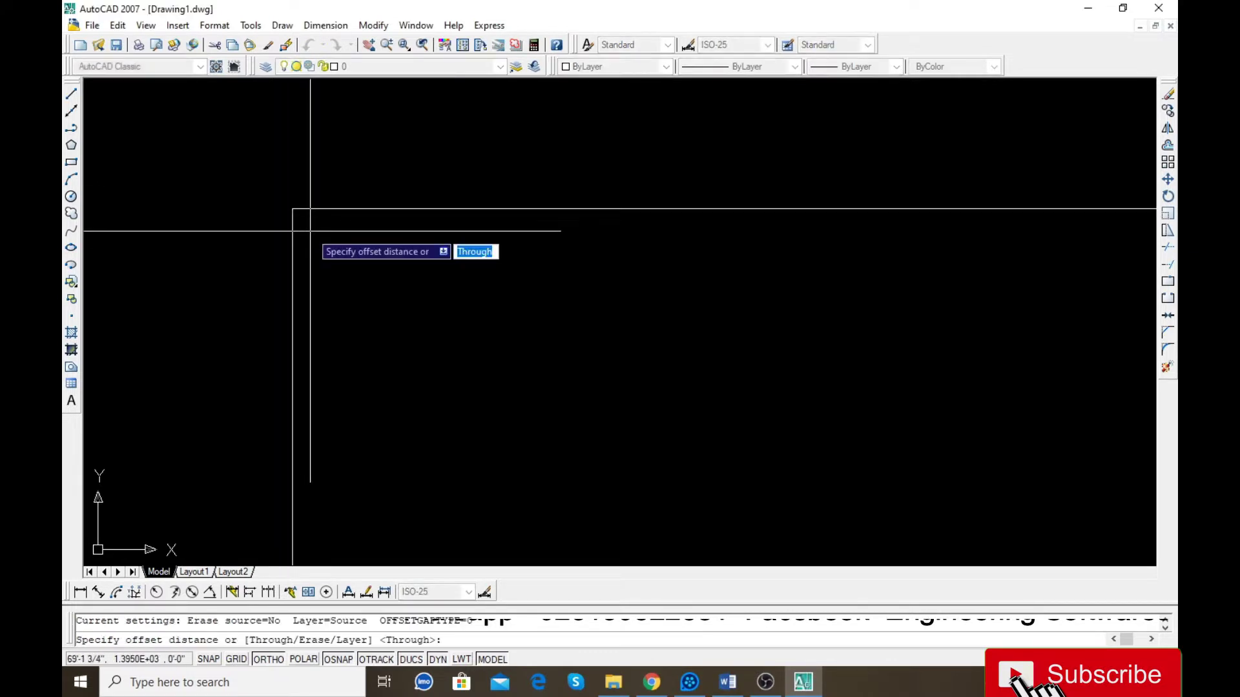
pyautogui.write('9')
pyautogui.press('Return')
pyautogui.click(294, 268)
pyautogui.click(375, 288)
pyautogui.click(358, 217)
pyautogui.click(353, 282)
pyautogui.scroll(9, 288, 211)
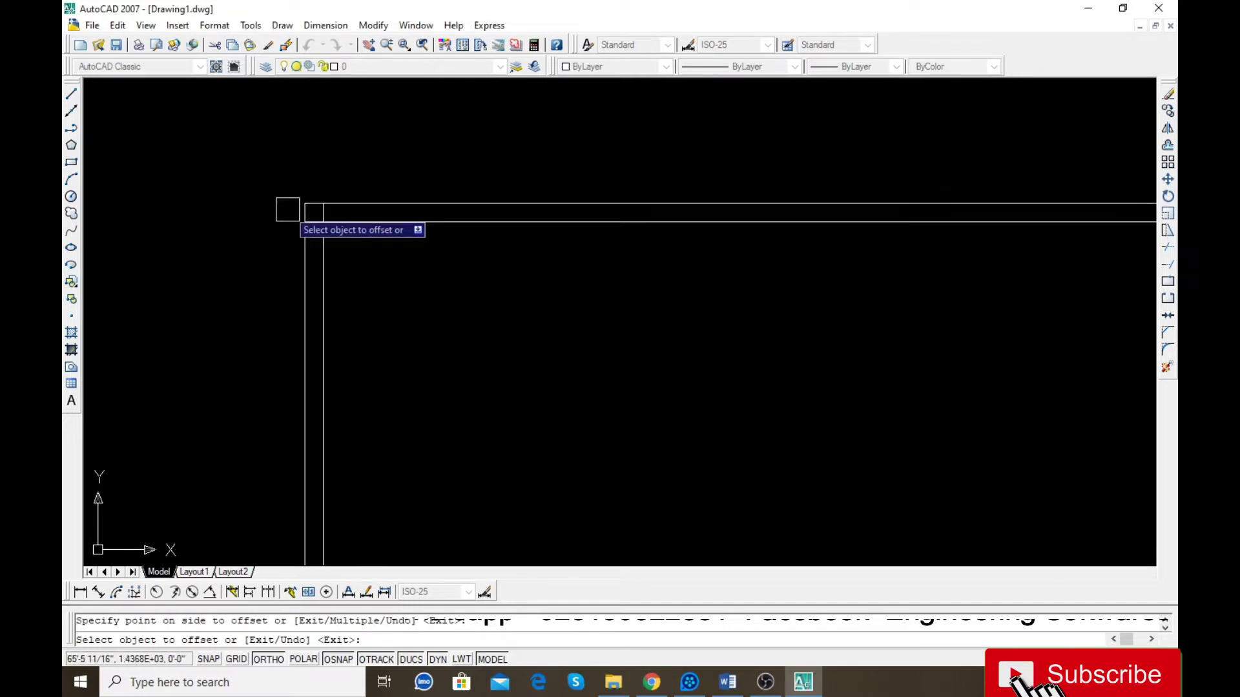
pyautogui.press('Escape')
# Step: Trim the overlapping ends of the two inner wall lines at the top-left corner
pyautogui.press('Return')
pyautogui.press('Return')
pyautogui.click(349, 239)
pyautogui.click(367, 204)
pyautogui.press('Escape')
# Step: Offset the left wall's inner line 5' to the right to start the first partition wall
pyautogui.scroll(-6, 287, 242)
pyautogui.scroll(2, 305, 330)
pyautogui.write('o')
pyautogui.press('Return')
pyautogui.write('5')
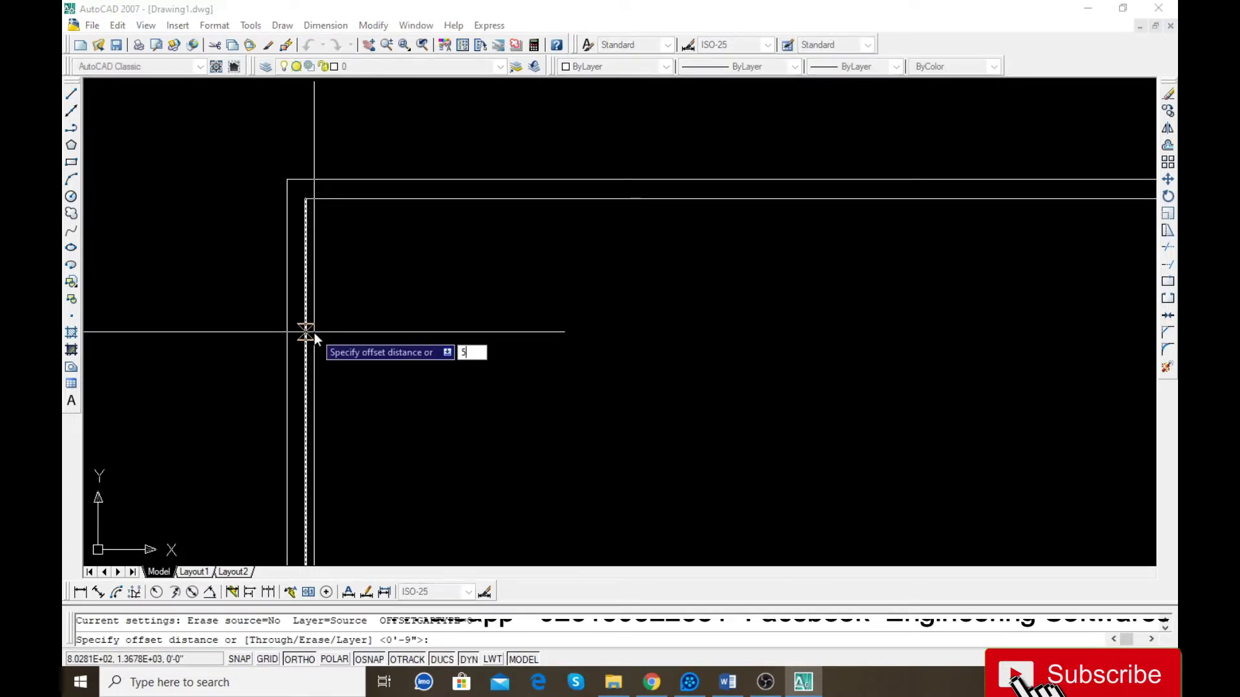
pyautogui.press('Return')
pyautogui.click(306, 335)
pyautogui.click(410, 347)
pyautogui.press('Escape')
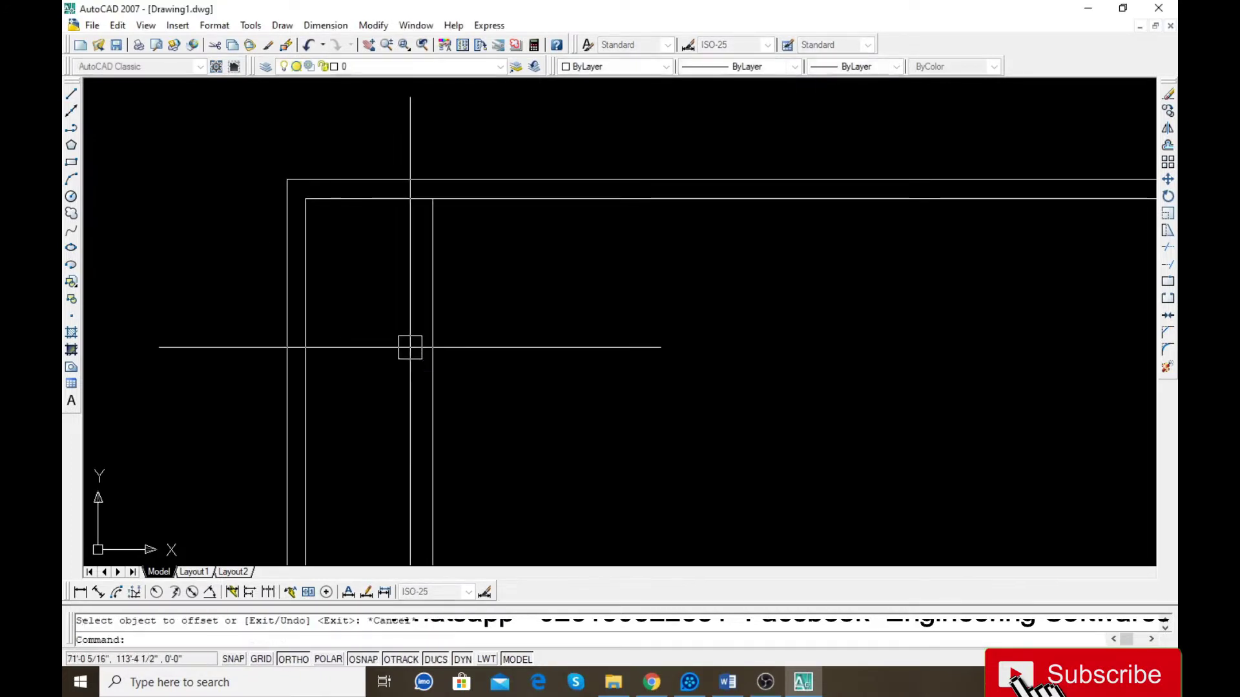
# Step: Offset the new partition line 9" to the right to give the first partition its thickness
pyautogui.write('o')
pyautogui.press('Return')
pyautogui.press('Return')
pyautogui.click(433, 354)
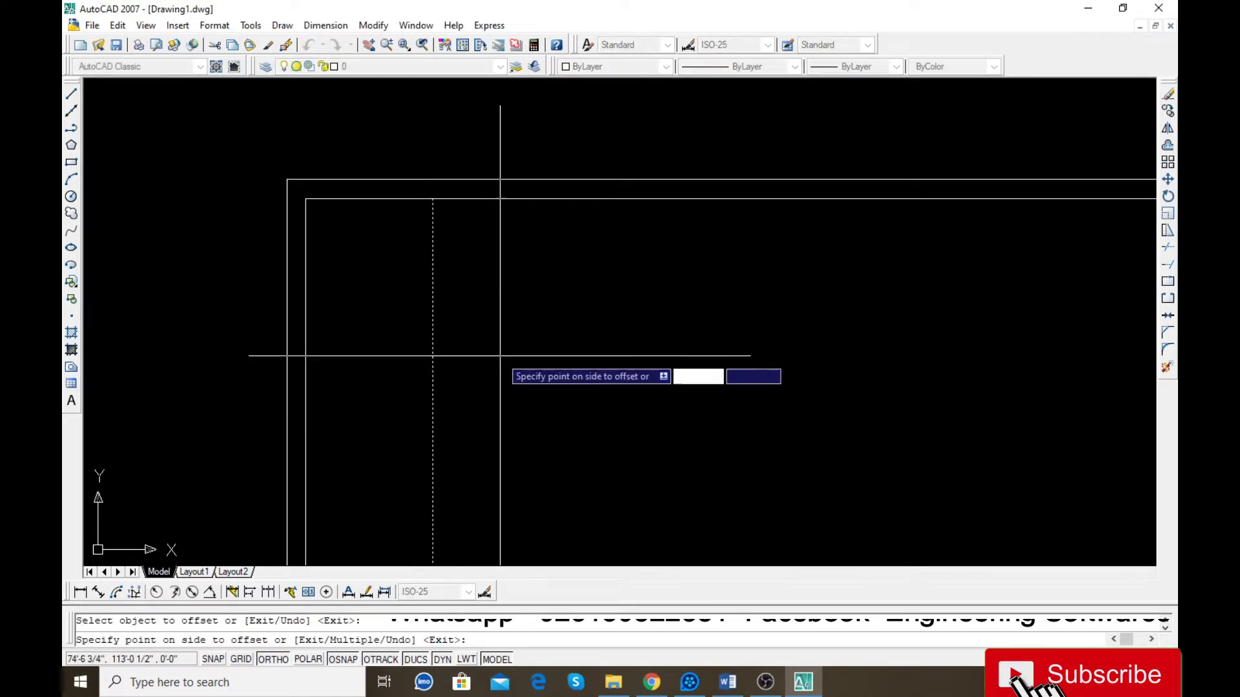
pyautogui.click(484, 359)
pyautogui.press('Escape')
# Step: Trim the top wall's inner line between the two lines of the first partition
pyautogui.scroll(4, 443, 212)
pyautogui.write('t')
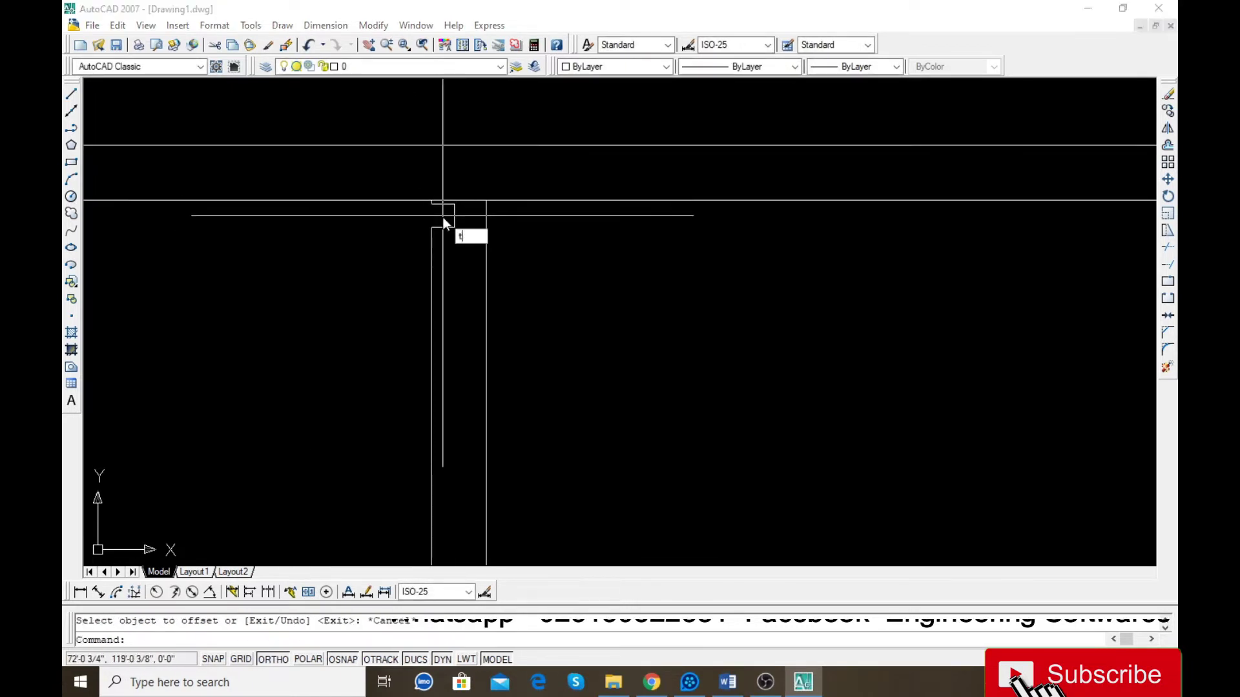
pyautogui.write('r')
pyautogui.press('Return')
pyautogui.press('Return')
pyautogui.click(448, 203)
pyautogui.press('Escape')
# Step: Offset the first partition's right line to the right by the next room's width to start a second partition
pyautogui.scroll(-3, 489, 288)
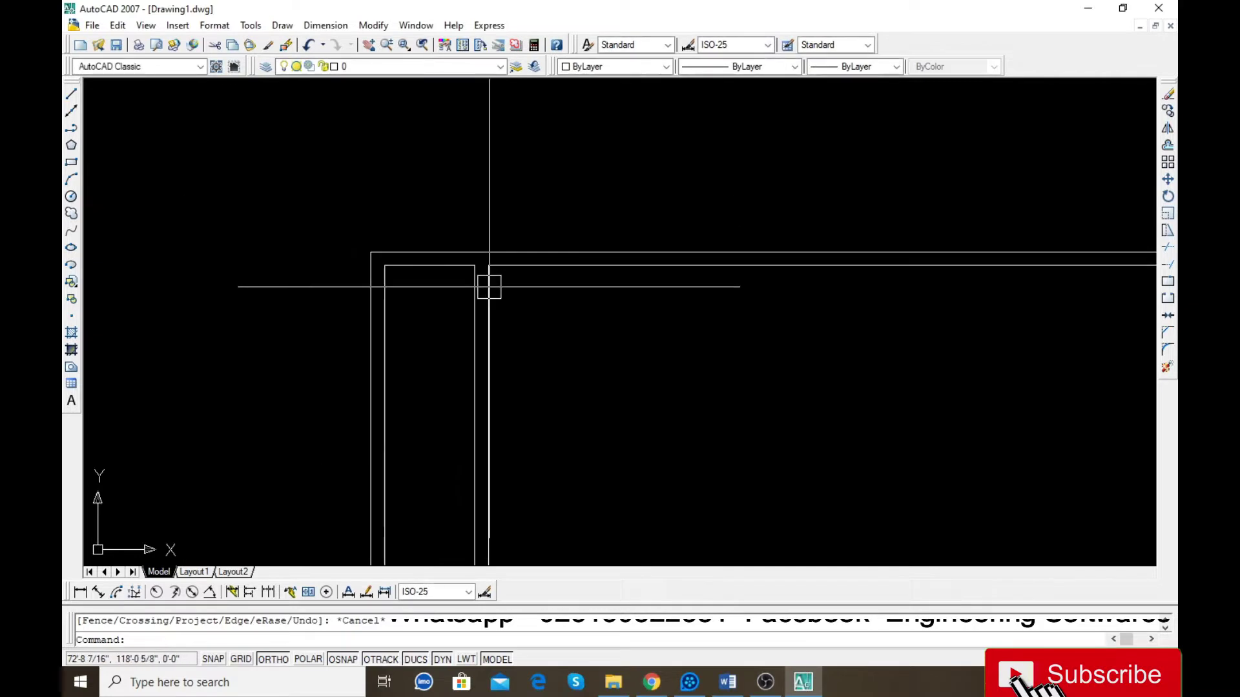
pyautogui.scroll(-2, 299, 330)
pyautogui.write('o')
pyautogui.press('Return')
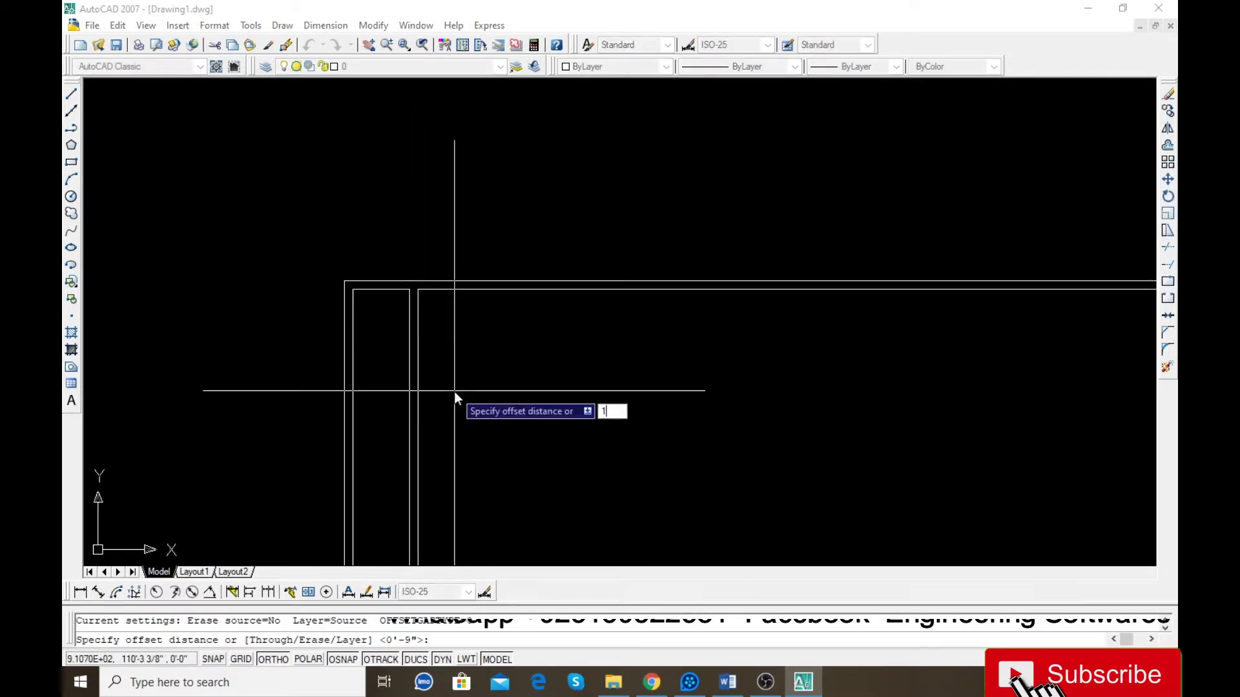
pyautogui.press('Return')
pyautogui.click(418, 324)
pyautogui.click(509, 351)
pyautogui.press('Escape')
# Step: Offset the second partition's line 9" to the right to give that wall its thickness
pyautogui.press('Return')
pyautogui.press('Return')
pyautogui.click(588, 375)
pyautogui.click(675, 388)
pyautogui.press('Escape')
pyautogui.scroll(3, 593, 290)
pyautogui.write('tr')
pyautogui.press('Return')
pyautogui.press('Return')
pyautogui.press('Escape')
# Step: Offset the top wall's inner line 14' downward to start the horizontal wall below the room
pyautogui.scroll(-5, 569, 326)
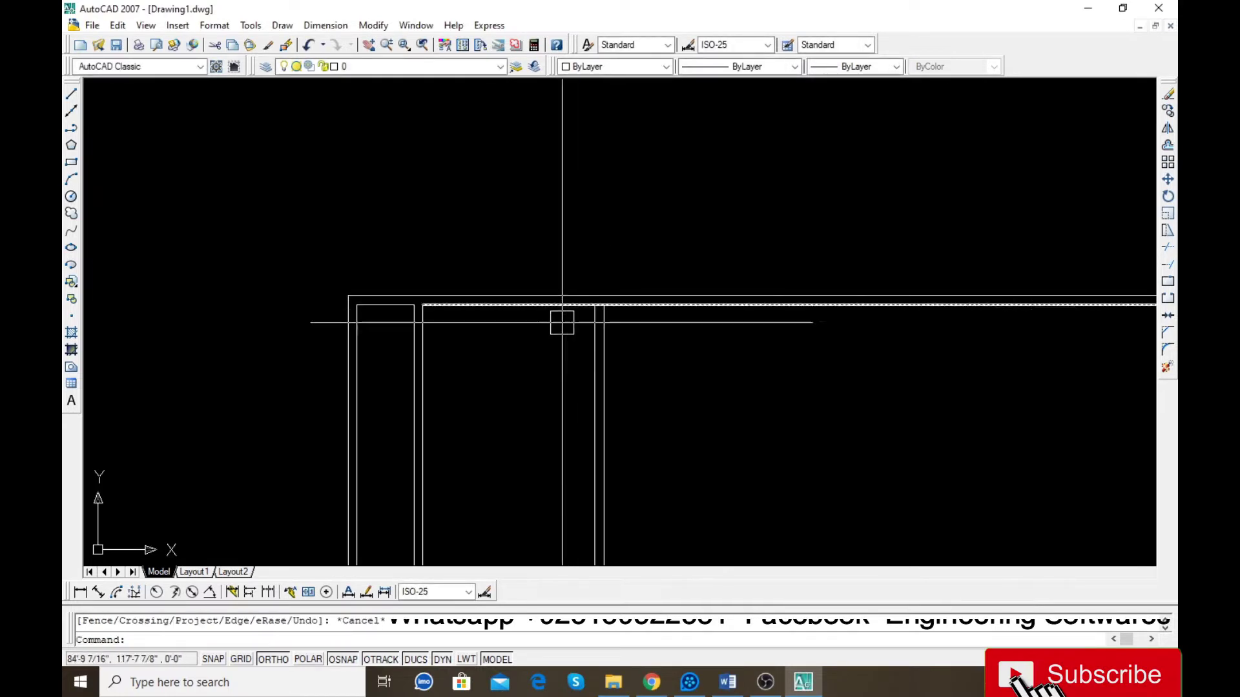
pyautogui.write('o')
pyautogui.press('Return')
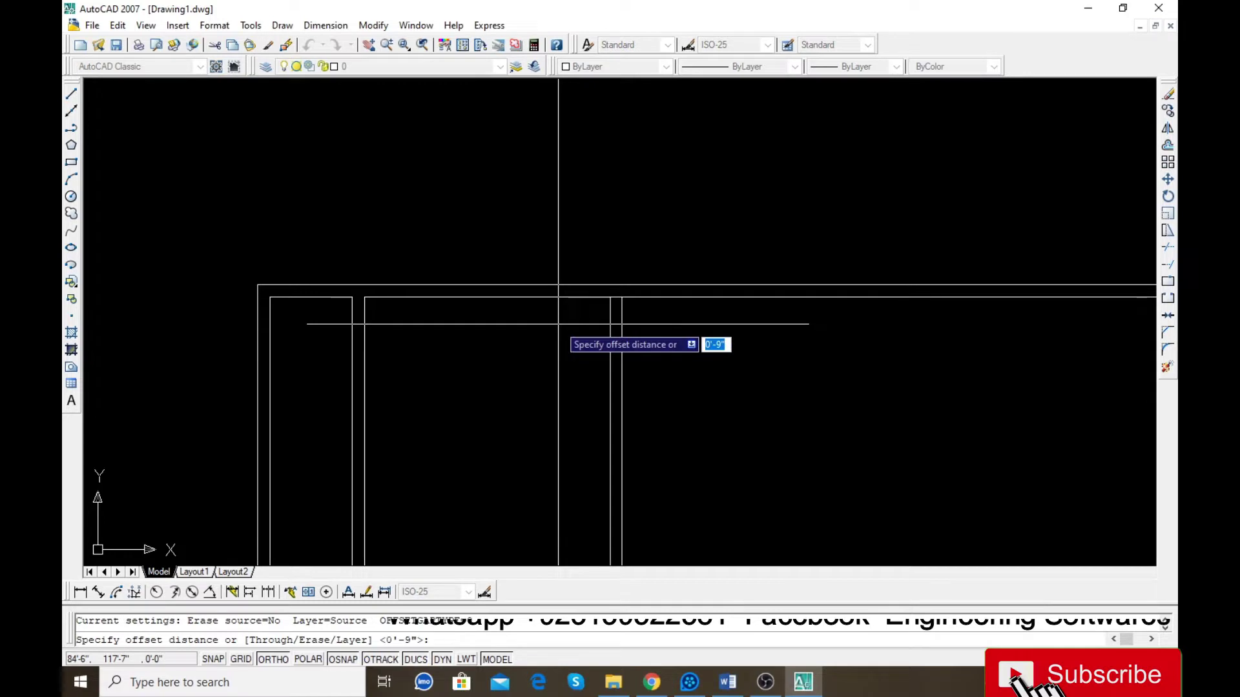
pyautogui.write("14'")
pyautogui.press('Return')
pyautogui.click(571, 297)
pyautogui.click(552, 363)
pyautogui.press('Escape')
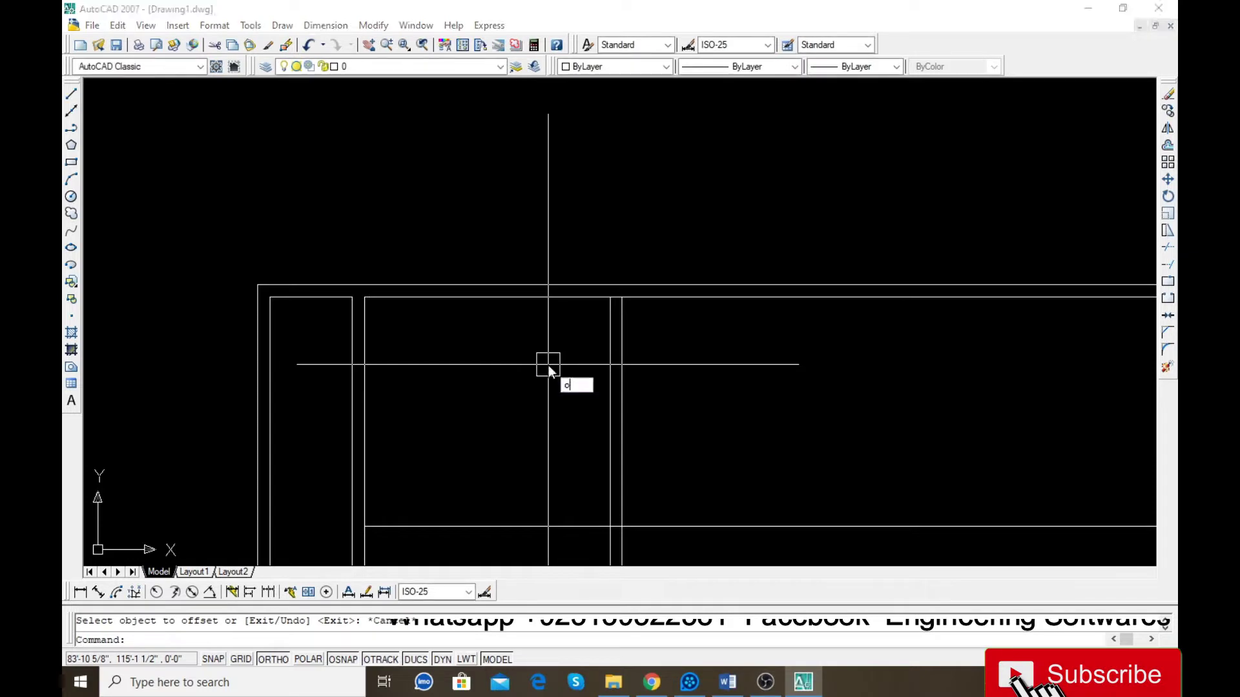
pyautogui.press('Return')
pyautogui.press('Return')
pyautogui.press('Escape')
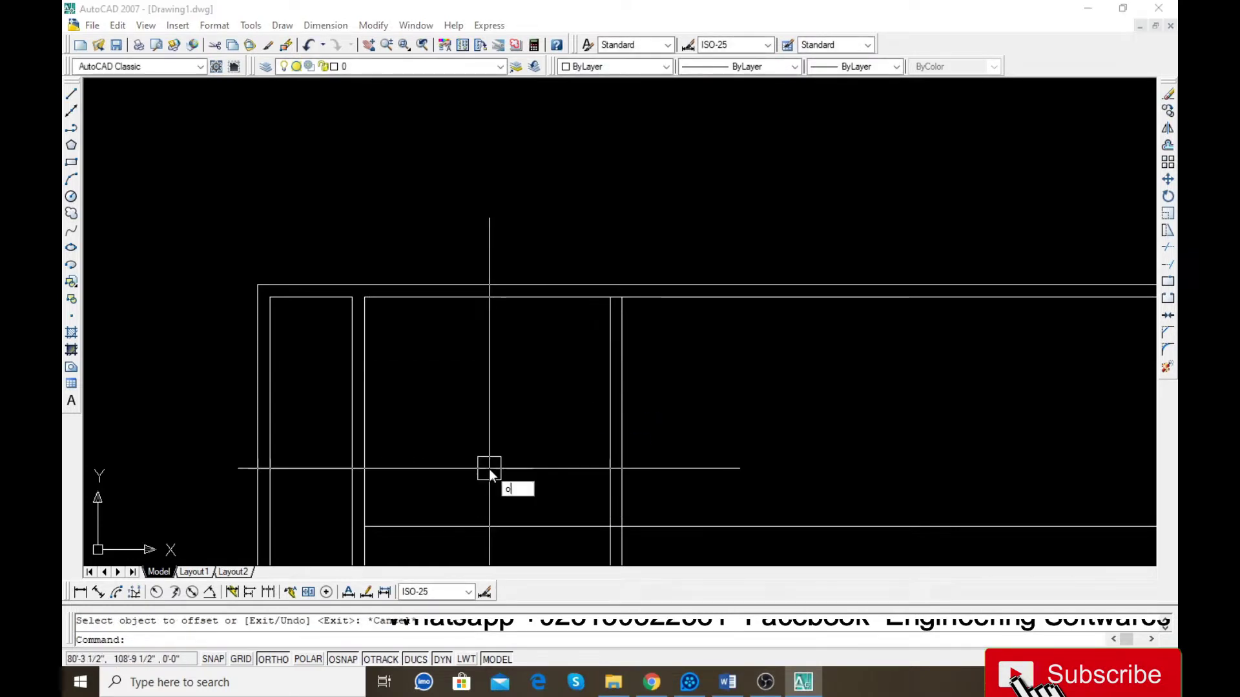
# Step: Offset the new horizontal line 9" downward to give the wall below the room its thickness
pyautogui.press('Return')
pyautogui.press('Return')
pyautogui.click(505, 528)
pyautogui.click(502, 554)
pyautogui.scroll(-2, 528, 440)
pyautogui.scroll(3, 444, 525)
pyautogui.press('Escape')
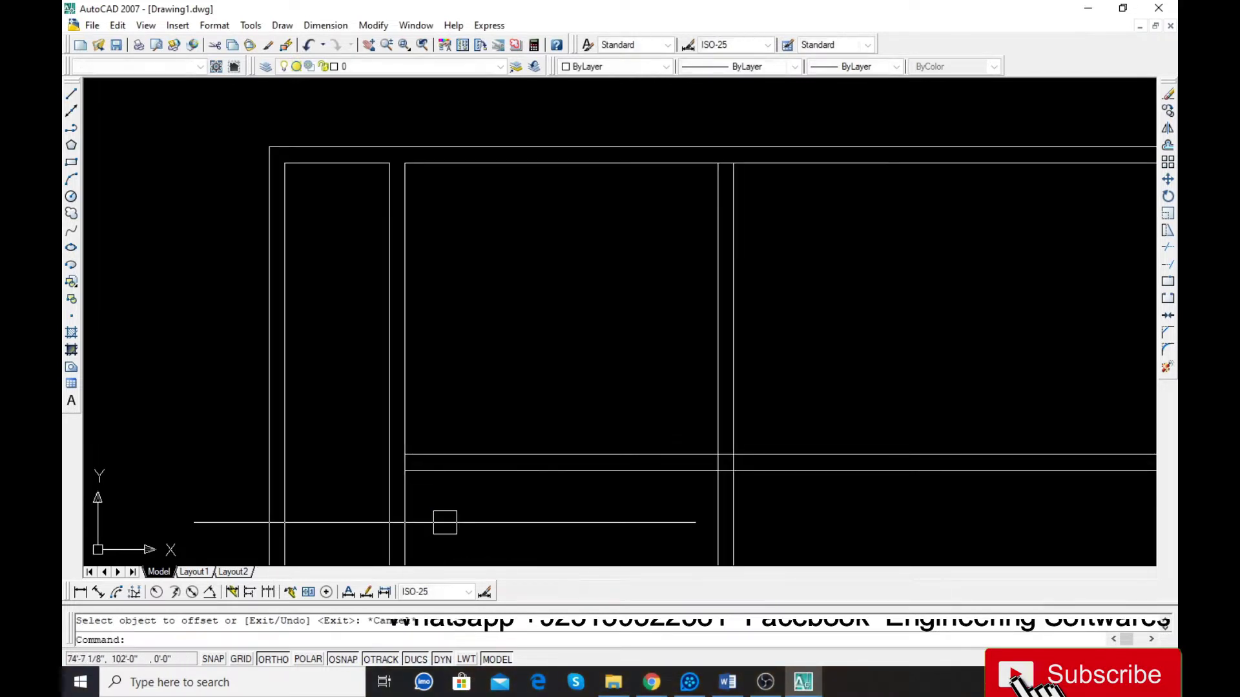
# Step: Extend both lines of the horizontal wall leftward to the left outer wall's inner line
pyautogui.write('ex')
pyautogui.press('Return')
pyautogui.press('Return')
pyautogui.click(515, 417)
pyautogui.click(463, 501)
pyautogui.click(466, 436)
pyautogui.click(437, 485)
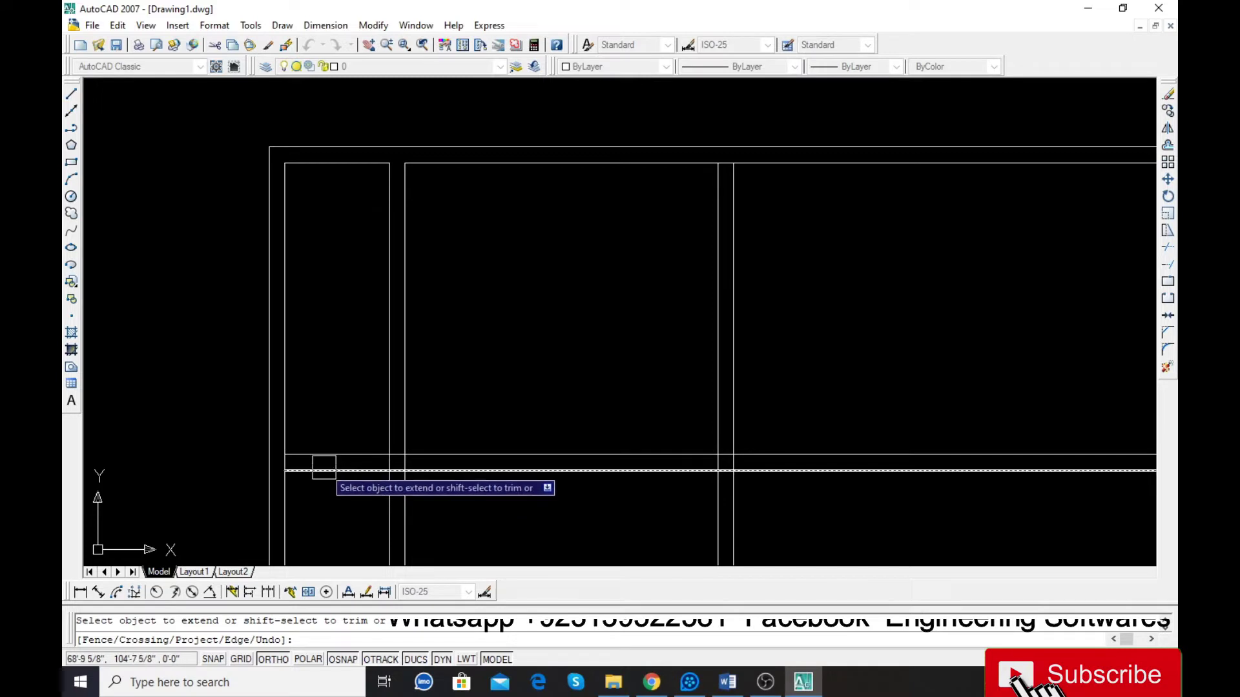
pyautogui.press('Escape')
# Step: Trim the first partition's two lines below the horizontal wall and open that wall's junction with the left outer wall
pyautogui.write('tr')
pyautogui.press('Return')
pyautogui.press('Return')
pyautogui.click(425, 501)
pyautogui.click(349, 486)
# Step: Trim the overlapping line segments where the first partition meets the horizontal wall
pyautogui.scroll(5, 288, 471)
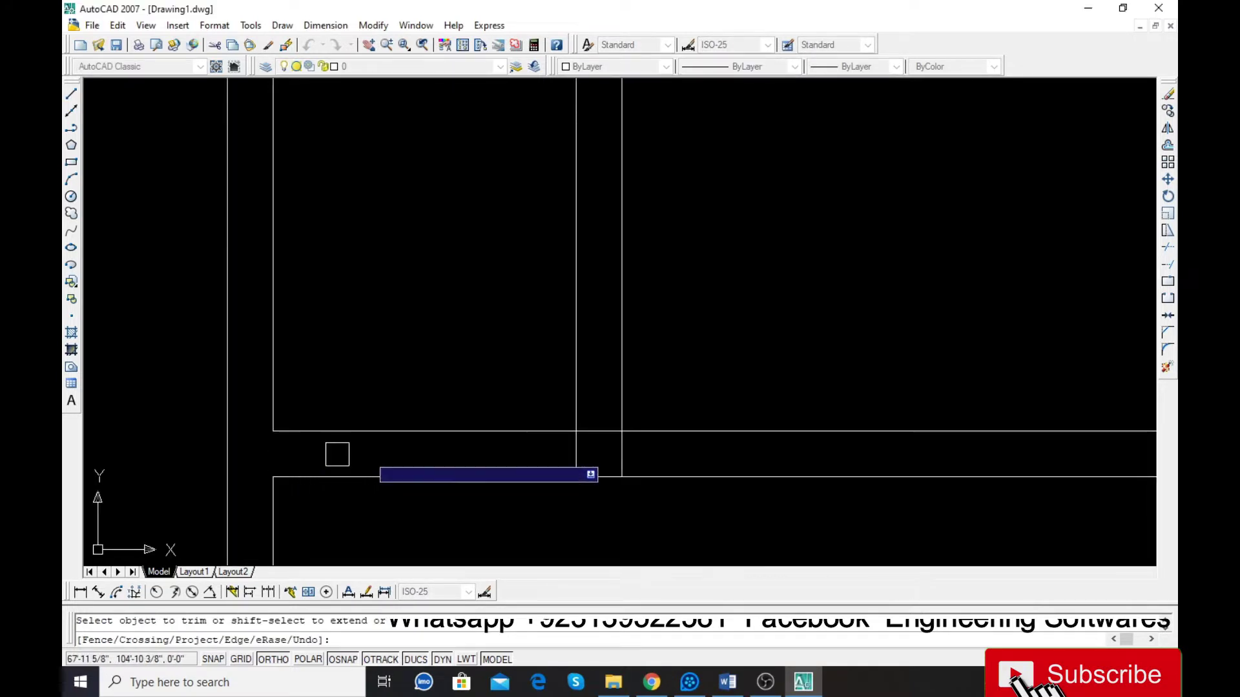
pyautogui.click(707, 459)
pyautogui.click(539, 459)
pyautogui.click(597, 435)
pyautogui.scroll(-6, 478, 482)
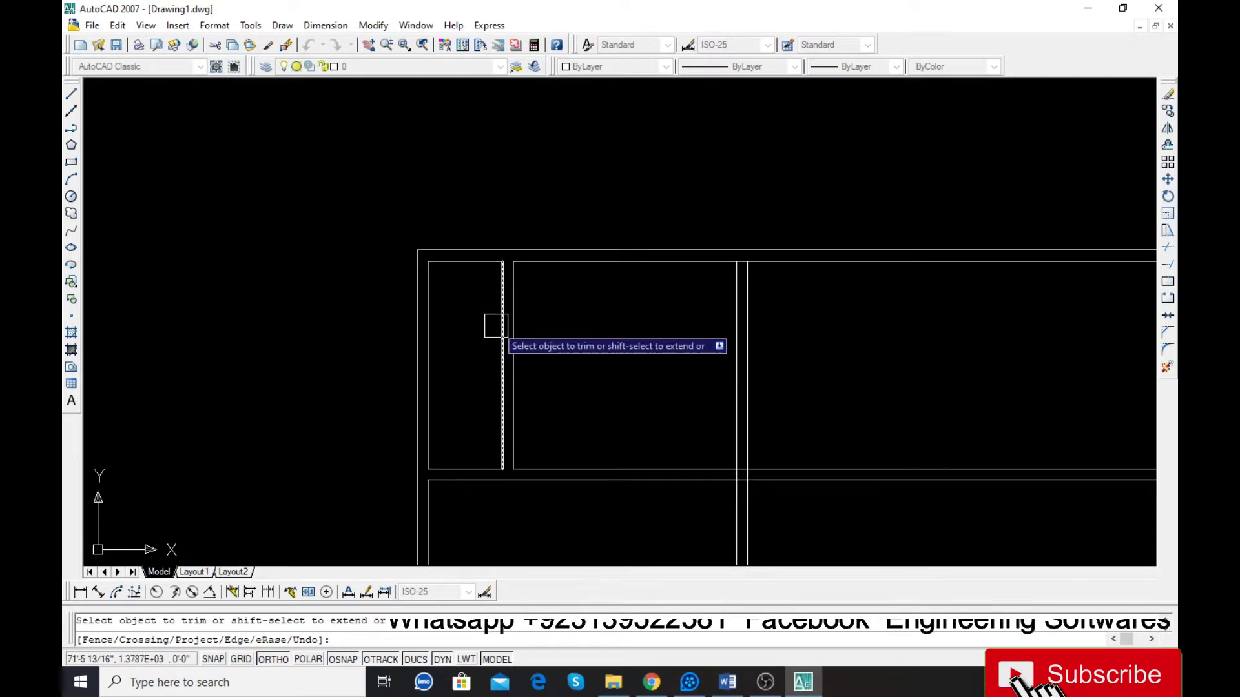
pyautogui.press('Escape')
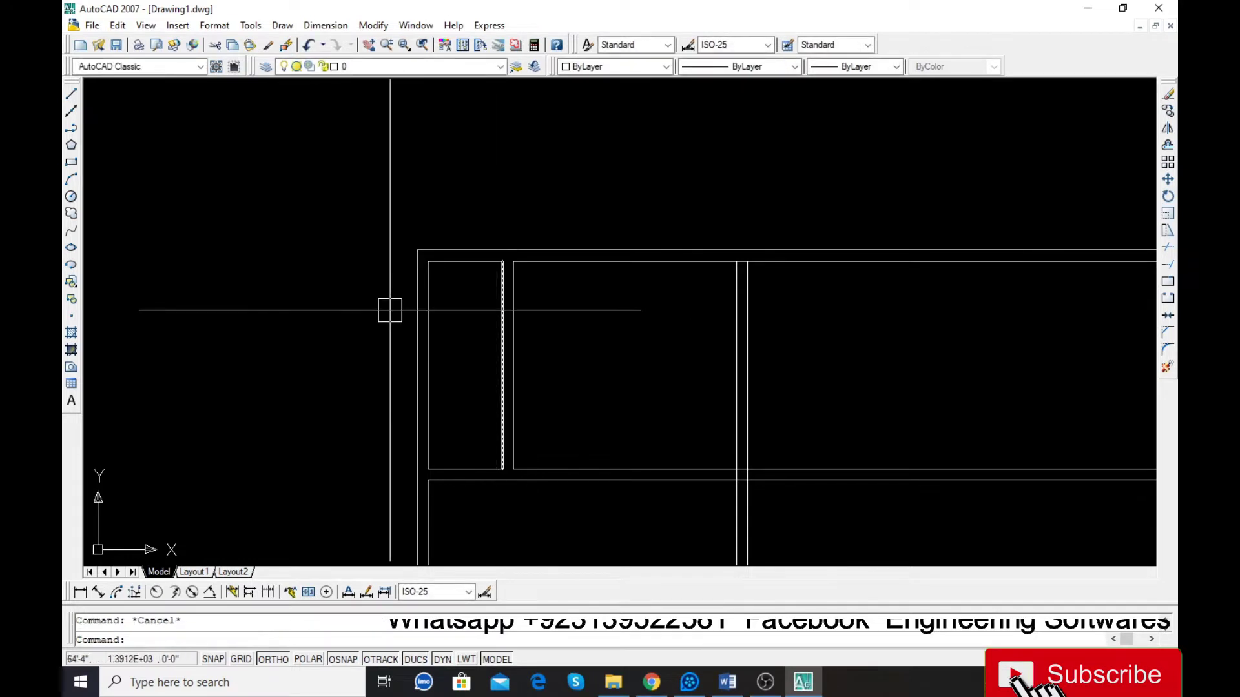
# Step: Trim the second partition's two lines where they run below the horizontal wall
pyautogui.scroll(-2, 390, 308)
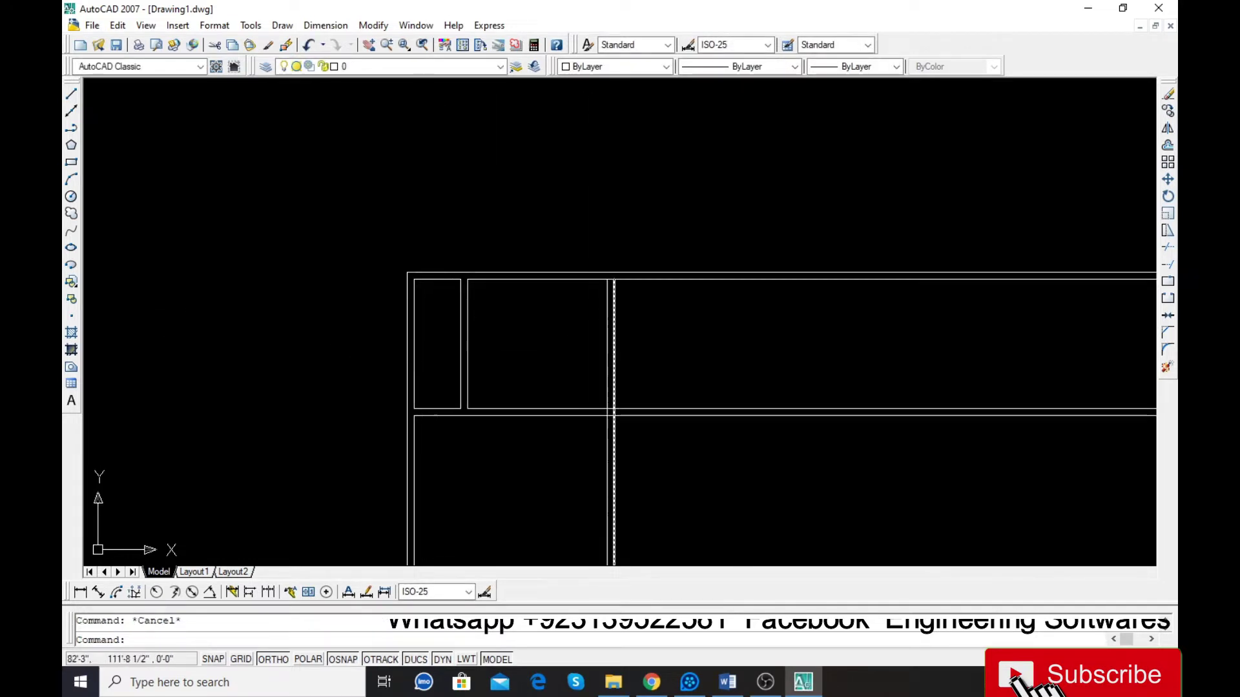
pyautogui.scroll(-4, 392, 314)
pyautogui.scroll(3, 589, 387)
pyautogui.write('tr')
pyautogui.press('Return')
pyautogui.press('Return')
pyautogui.click(534, 420)
pyautogui.click(486, 440)
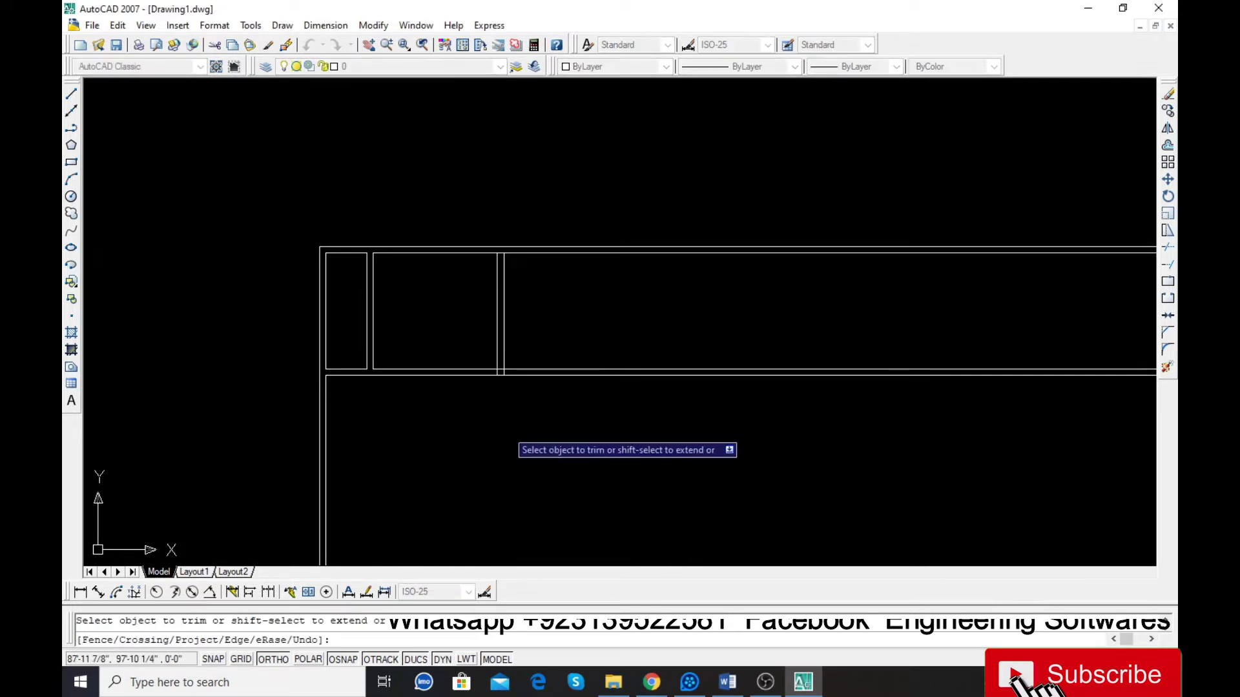
pyautogui.press('Escape')
pyautogui.press('Return')
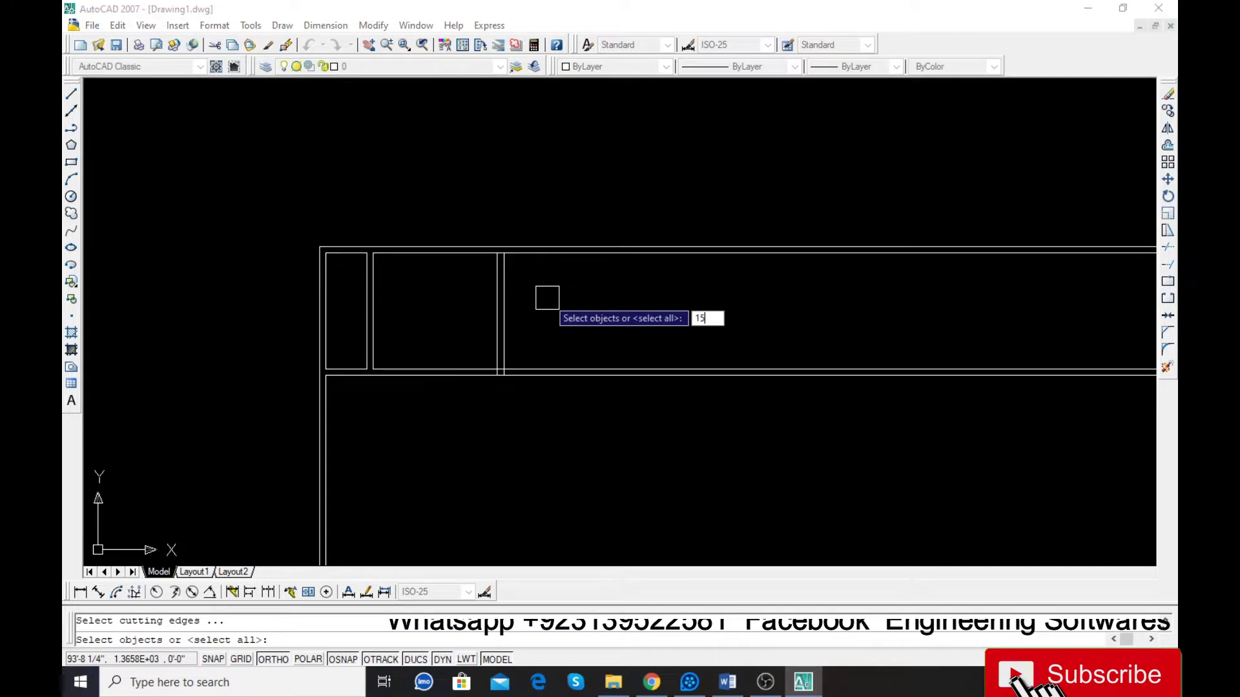
pyautogui.click(547, 297)
pyautogui.click(520, 301)
pyautogui.press('Escape')
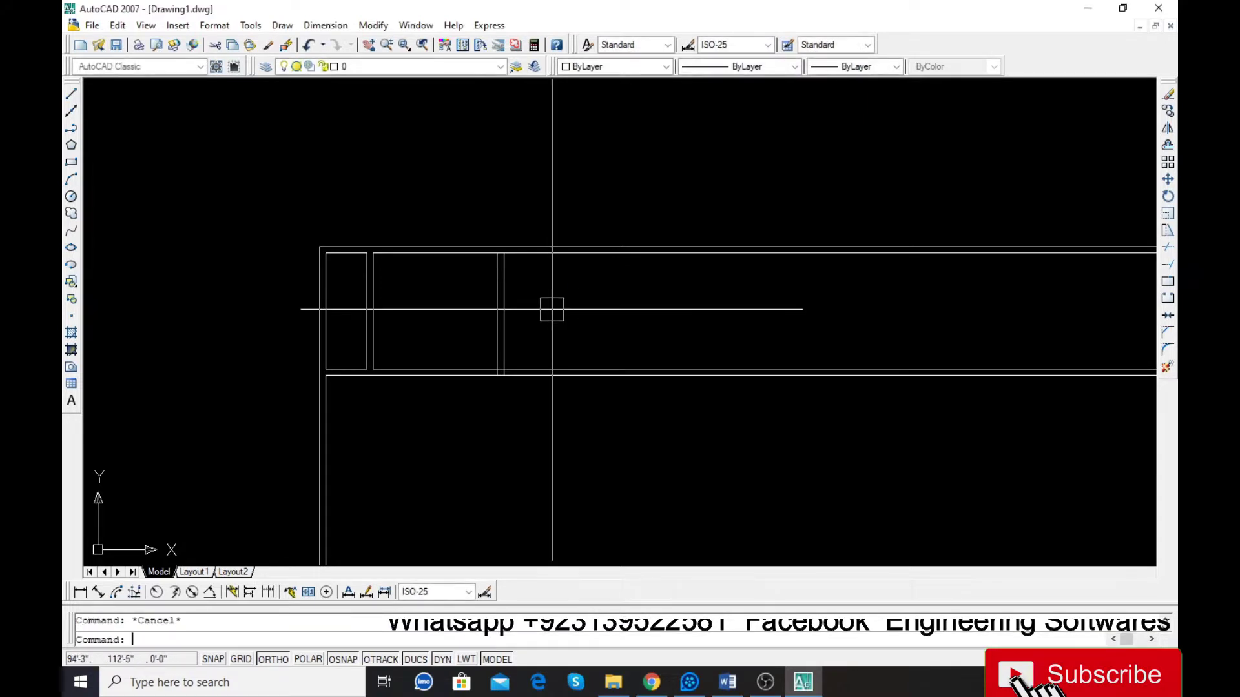
# Step: Offset the second partition's right line 15' to the right to set the width of the next room
pyautogui.write('o')
pyautogui.press('Return')
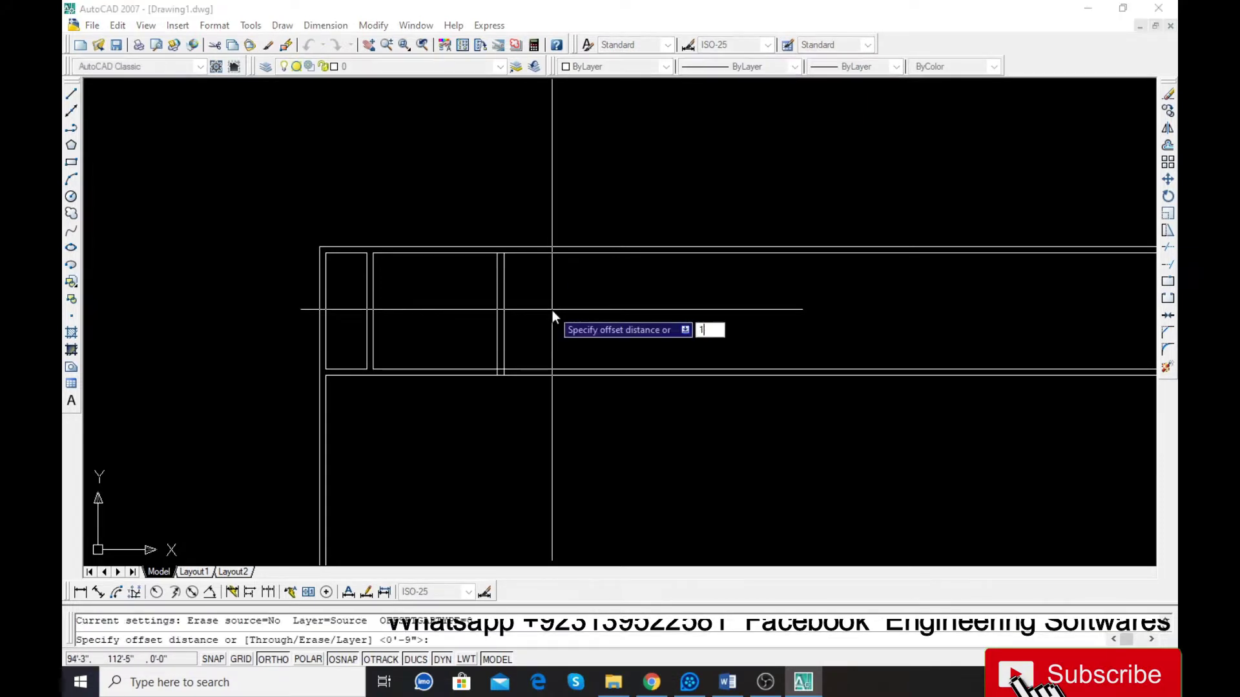
pyautogui.press('Return')
pyautogui.click(507, 326)
pyautogui.click(585, 341)
pyautogui.press('Escape')
# Step: Offset the new vertical line 9" to the right to give the third partition its thickness
pyautogui.write('o')
pyautogui.press('Return')
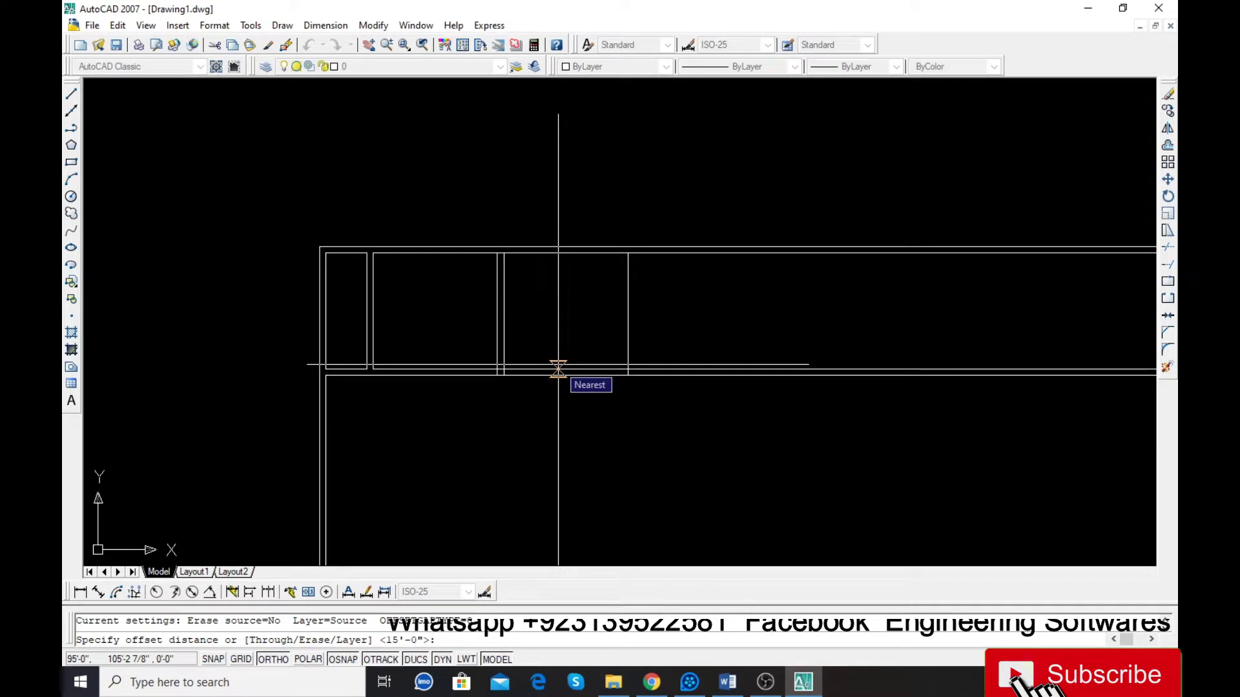
pyautogui.write('9')
pyautogui.press('Return')
pyautogui.click(629, 343)
pyautogui.click(675, 328)
pyautogui.press('Escape')
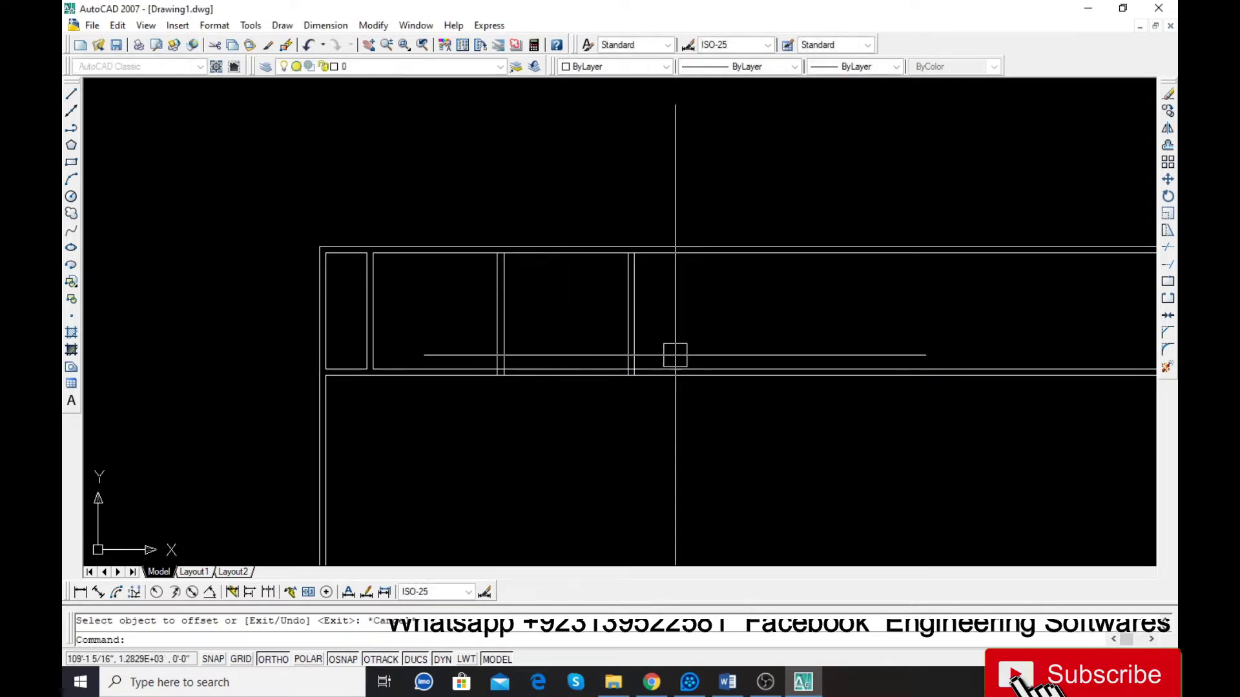
# Step: Offset the third partition's right line 5' to the right to lay out the narrow end room
pyautogui.write('o')
pyautogui.press('Return')
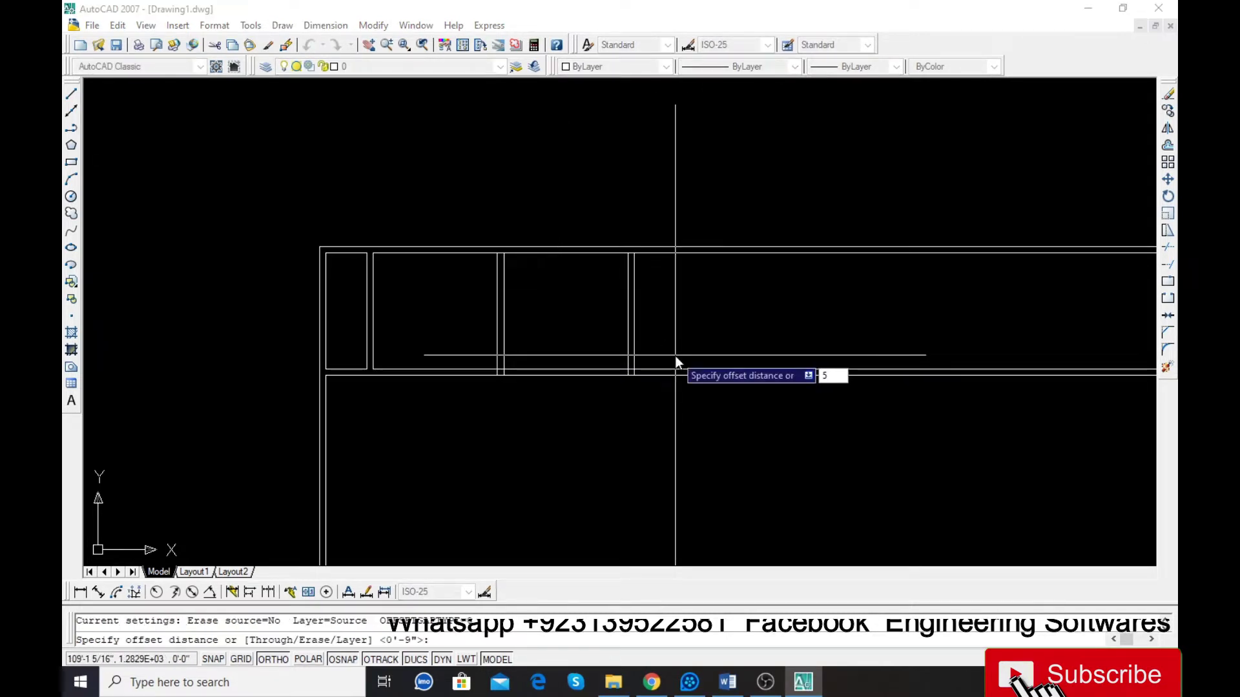
pyautogui.write("5'")
pyautogui.press('Return')
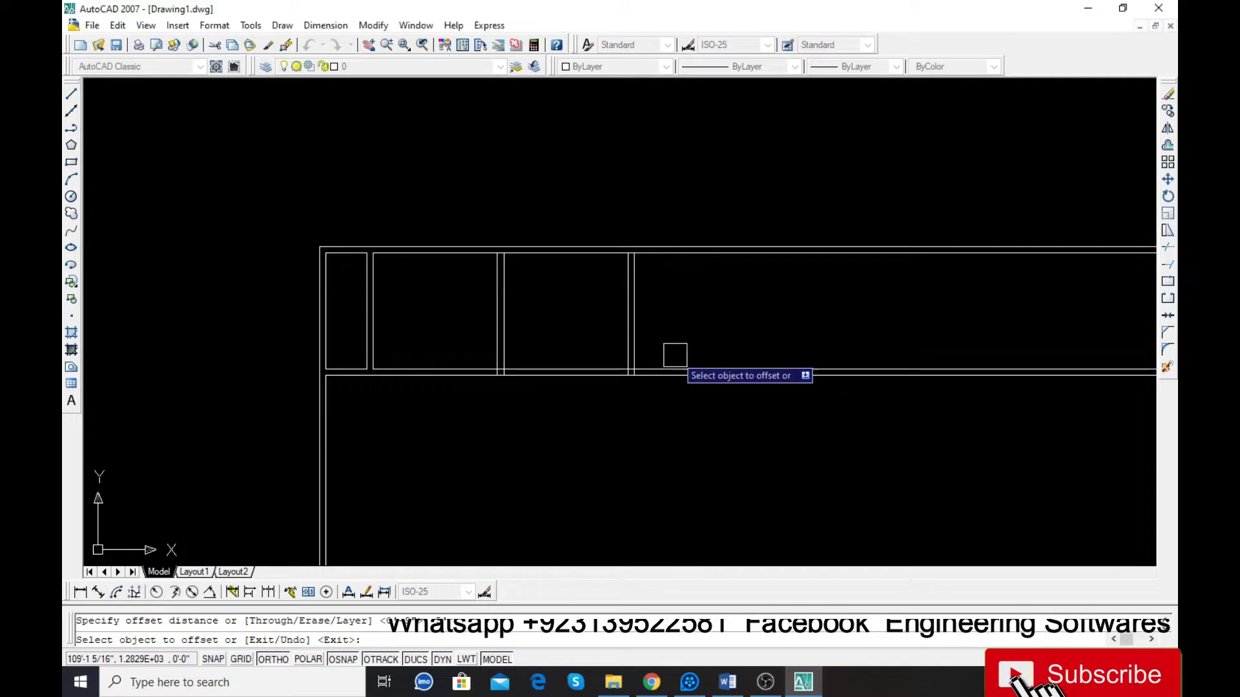
pyautogui.click(636, 316)
pyautogui.click(676, 319)
pyautogui.press('Escape')
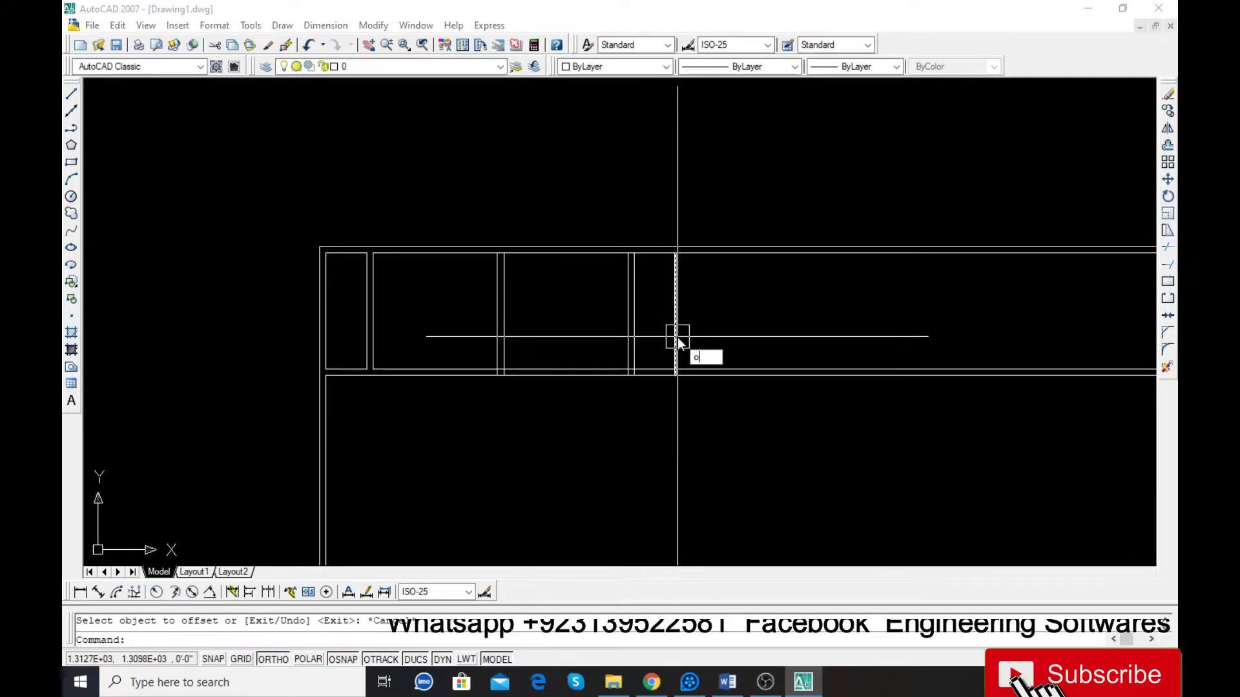
# Step: Offset the narrow end room's right line 9" to the right to form the right outer wall
pyautogui.write('o')
pyautogui.press('Return')
pyautogui.press('Return')
pyautogui.click(675, 337)
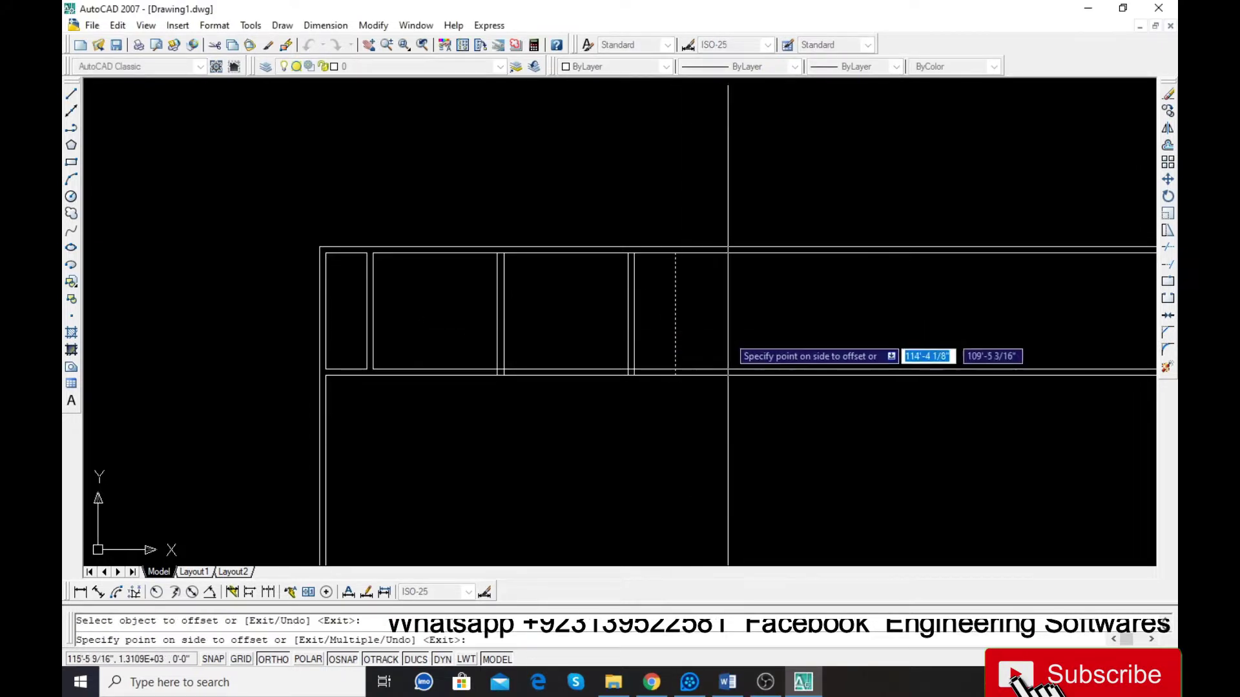
pyautogui.click(719, 334)
pyautogui.press('Escape')
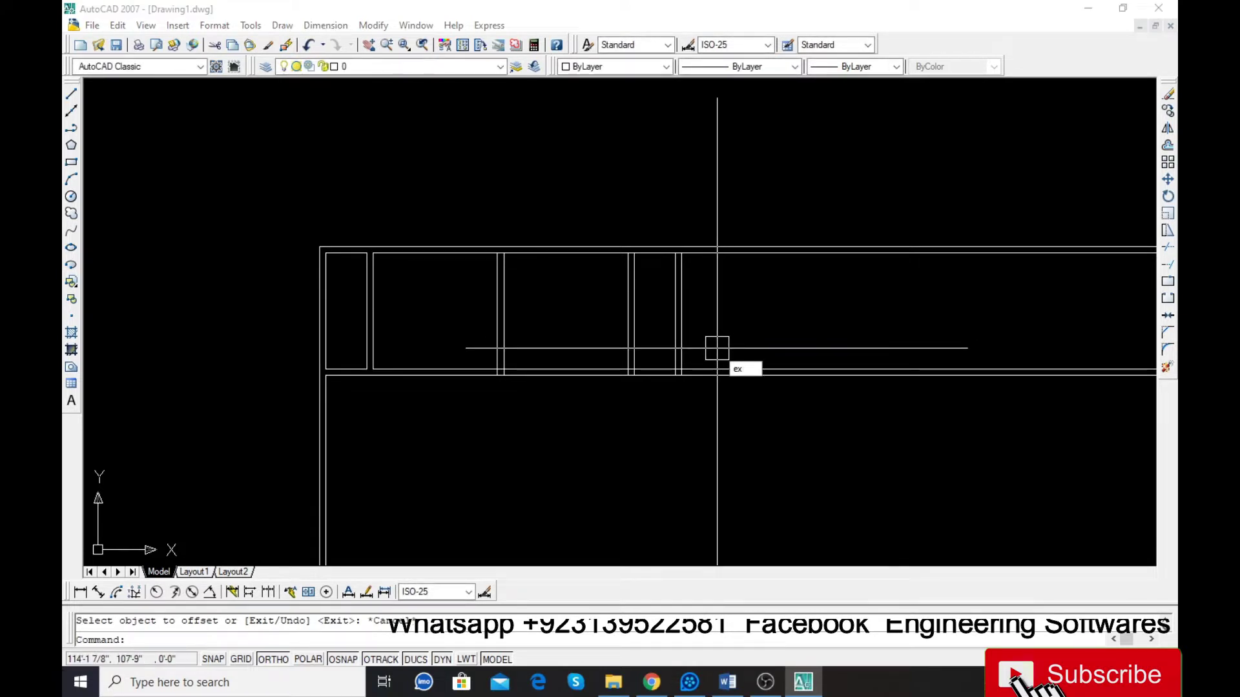
# Step: Extend the right outer wall's outer line up to the building's top outer line
pyautogui.write('ex')
pyautogui.press('Return')
pyautogui.press('Return')
pyautogui.scroll(2, 710, 342)
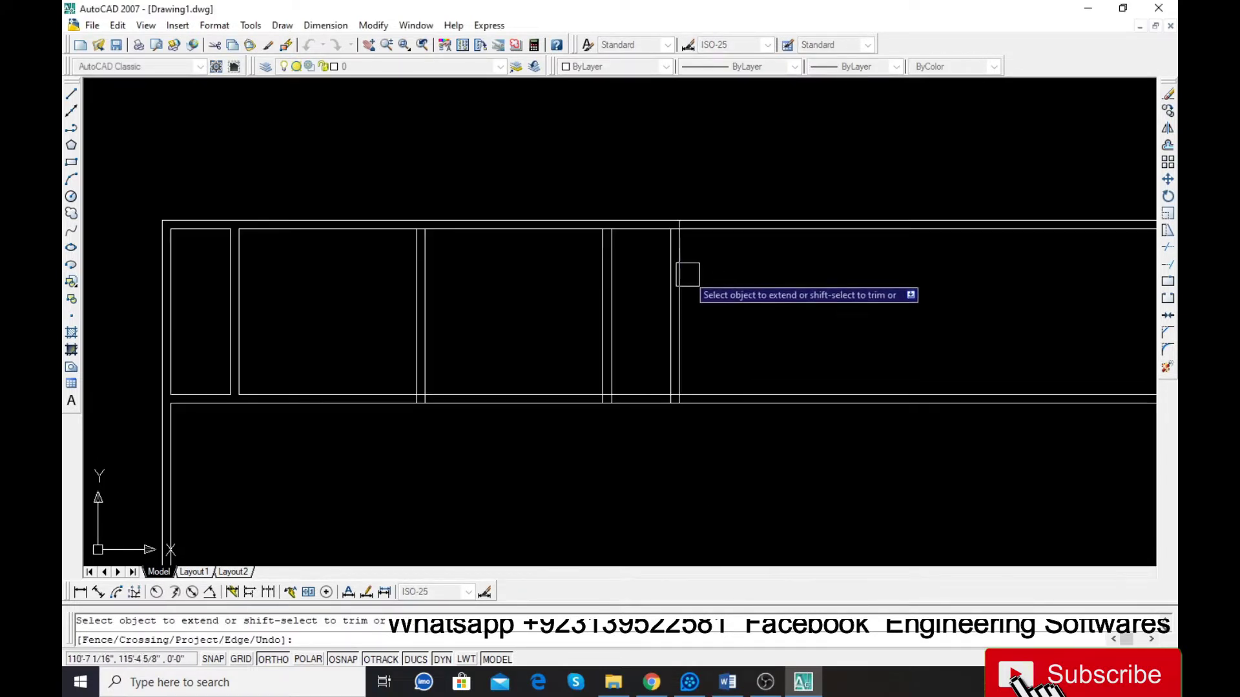
pyautogui.press('Escape')
# Step: Trim all horizontal wall lines that run past the right outer wall's outer line
pyautogui.write('t')
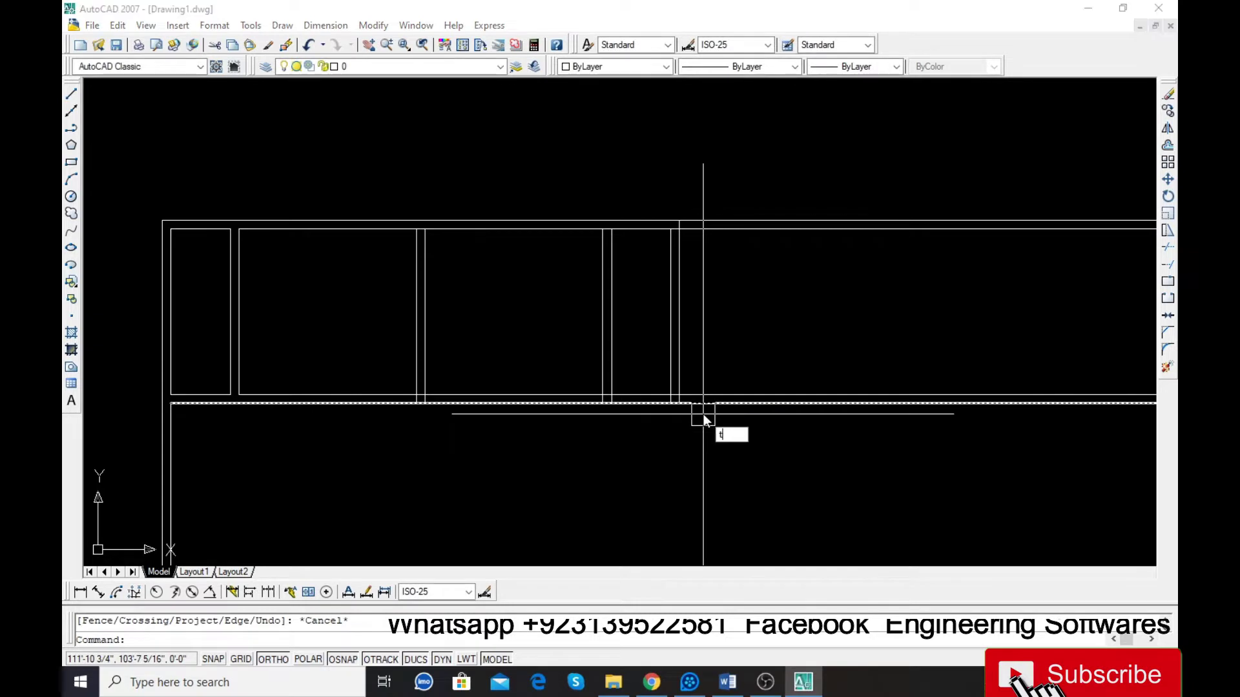
pyautogui.write('r')
pyautogui.press('Return')
pyautogui.press('Return')
pyautogui.click(812, 185)
pyautogui.click(735, 496)
pyautogui.scroll(-2, 672, 297)
pyautogui.scroll(2, 601, 378)
pyautogui.press('Escape')
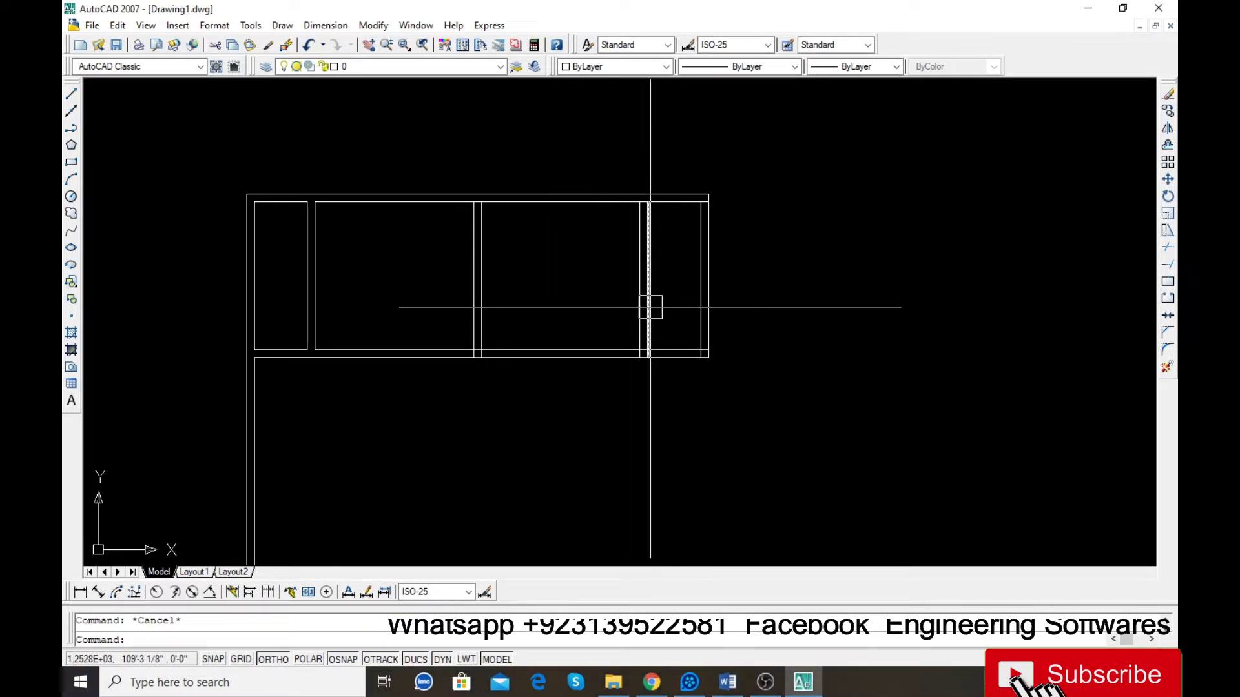
# Step: Offset the left outer wall's inner line below the horizontal wall 14' to the right
pyautogui.scroll(-2, 650, 308)
pyautogui.scroll(2, 491, 438)
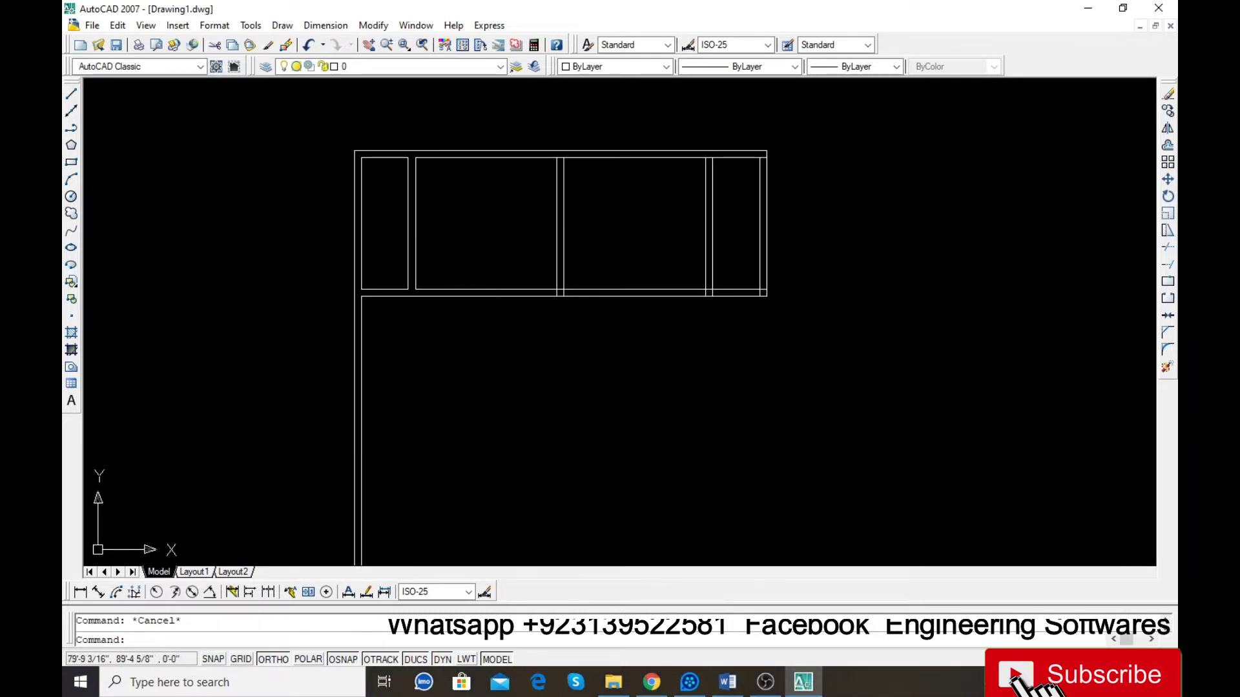
pyautogui.press('Return')
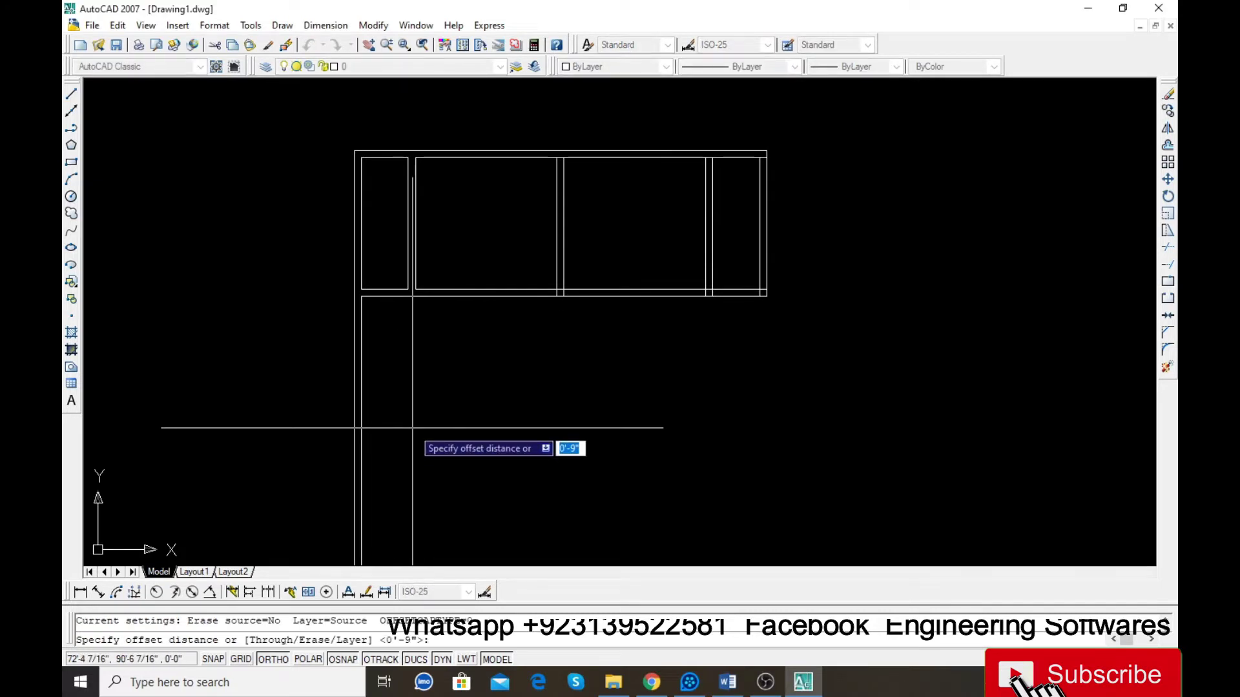
pyautogui.write('14')
pyautogui.press('Return')
pyautogui.click(370, 407)
pyautogui.click(506, 404)
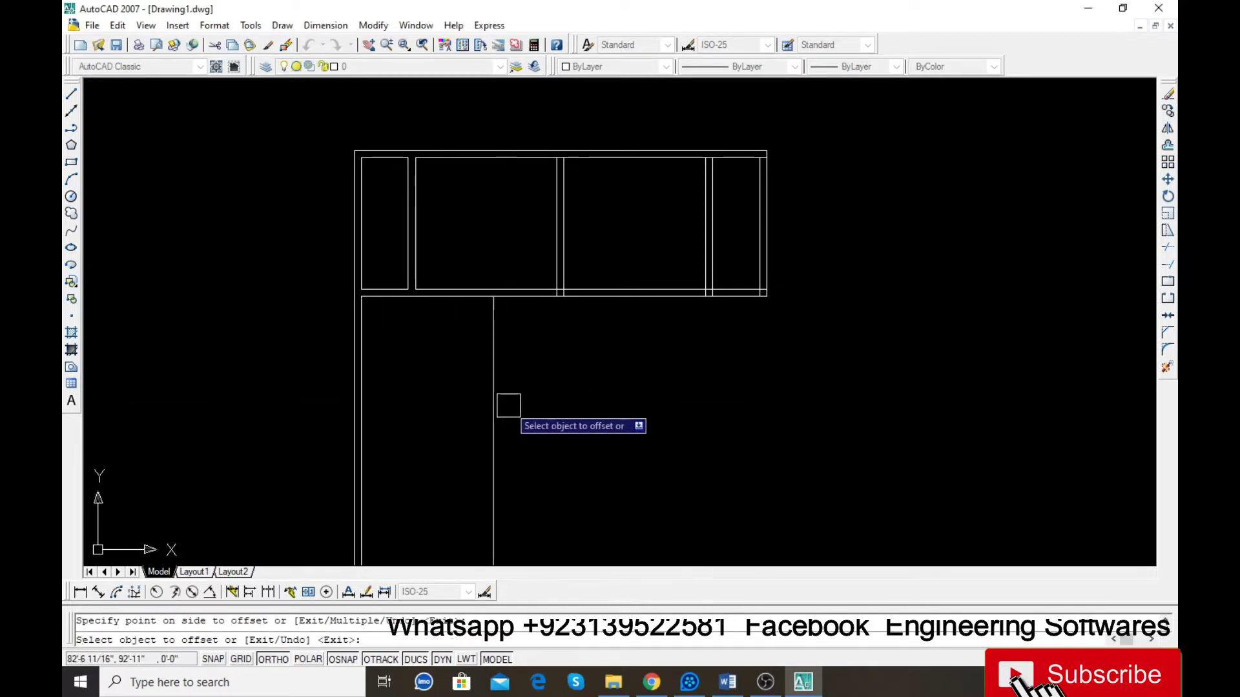
pyautogui.press('Return')
# Step: Offset the new vertical line below the horizontal wall 9" to the right as a partition thickness
pyautogui.press('Return')
pyautogui.press('Return')
pyautogui.click(493, 407)
pyautogui.click(542, 429)
pyautogui.press('Escape')
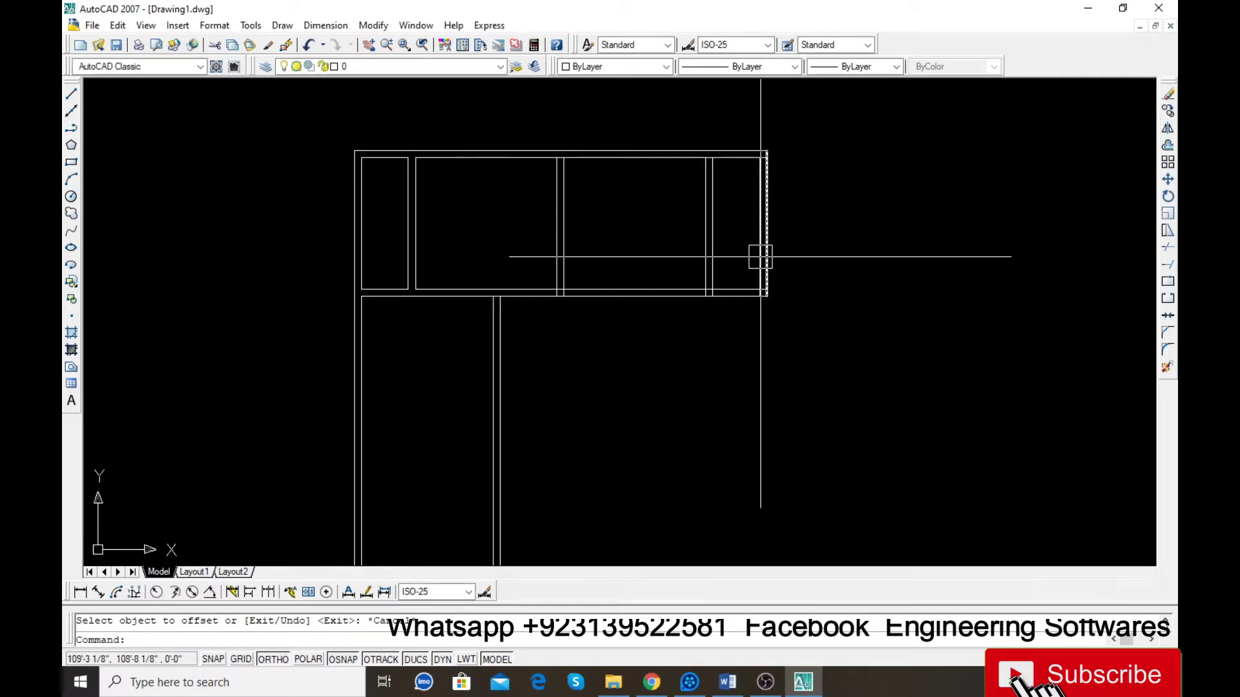
# Step: Trim the overlapping line ends in the lower corner where the horizontal wall meets the right outer wall
pyautogui.scroll(5, 762, 301)
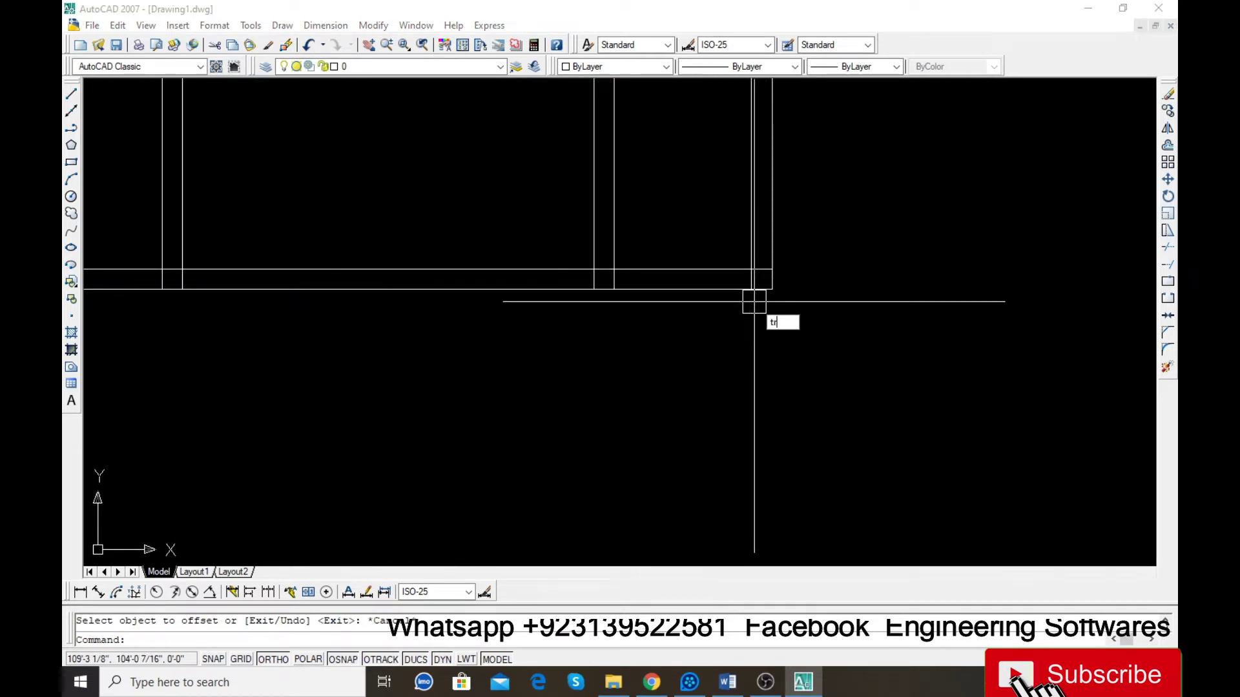
pyautogui.press('Return')
pyautogui.press('Return')
pyautogui.scroll(3, 753, 292)
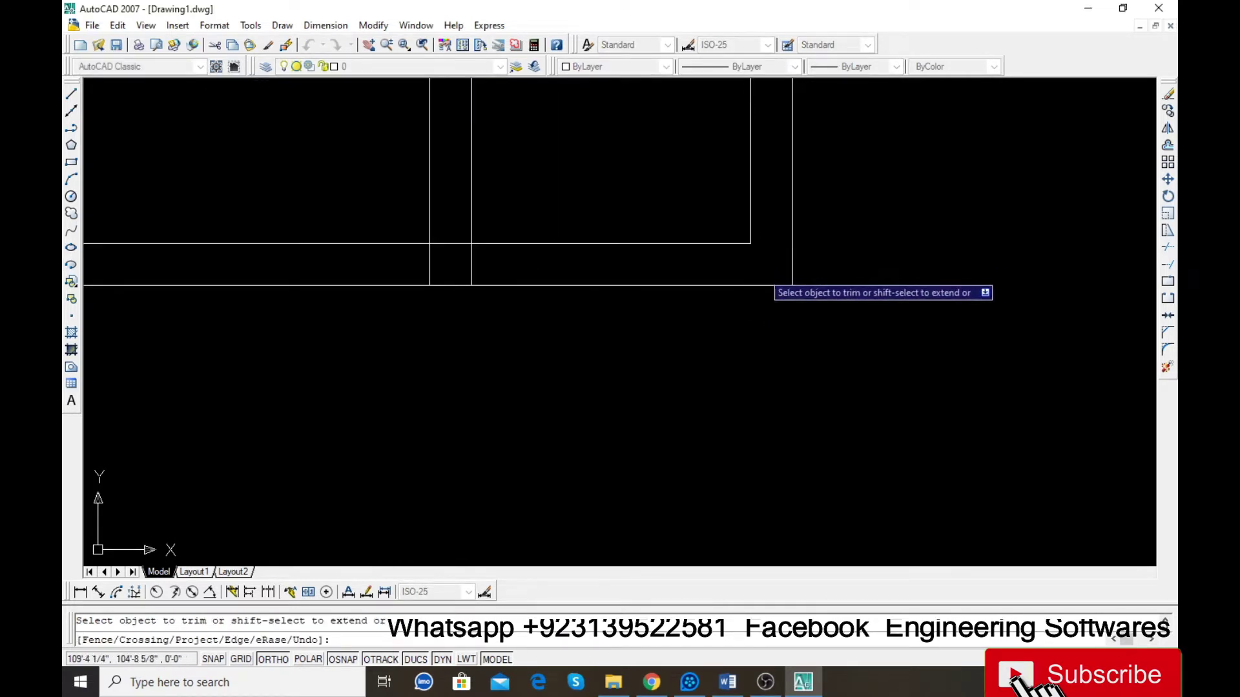
pyautogui.press('Escape')
# Step: Stretch the lower end of the right wall's outer line straight down past the horizontal wall
pyautogui.click(792, 271)
pyautogui.click(792, 283)
pyautogui.scroll(-4, 792, 284)
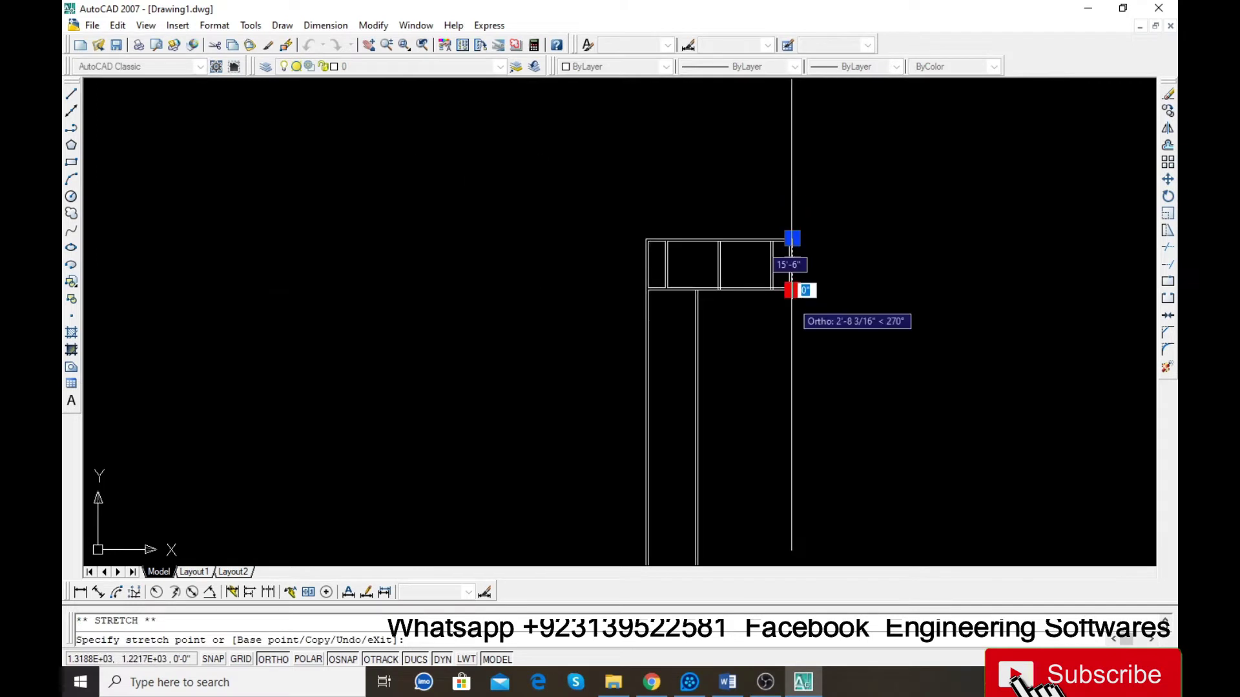
pyautogui.press('Escape')
pyautogui.scroll(3, 773, 313)
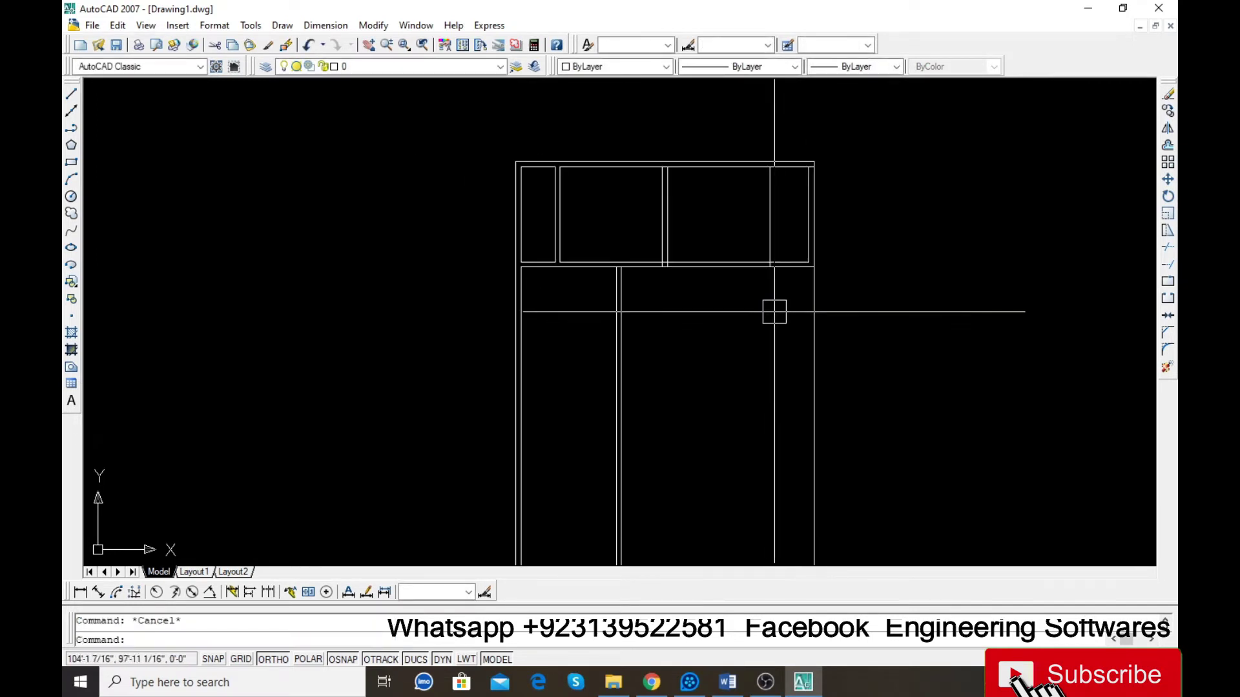
# Step: Offset the lengthened right outer line 9" to the left to form the wall's inner line
pyautogui.write('o')
pyautogui.press('Return')
pyautogui.press('Return')
pyautogui.click(813, 278)
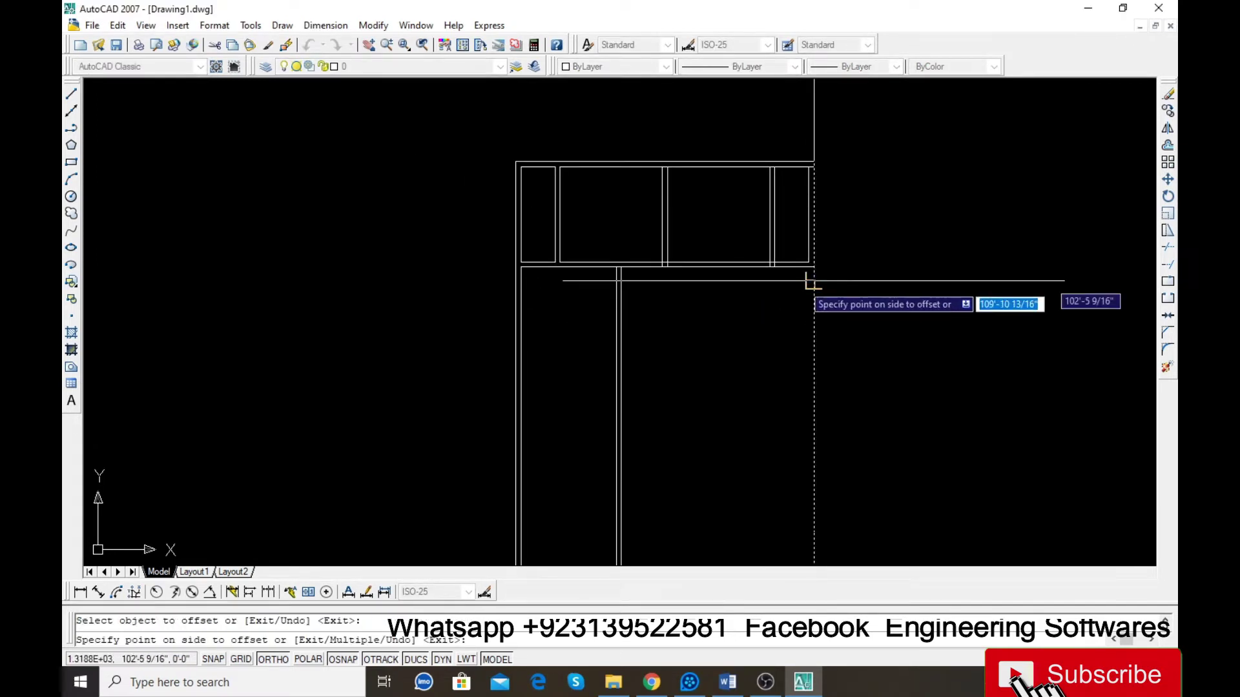
pyautogui.click(774, 297)
pyautogui.press('Escape')
# Step: Trim the overlapping segments to open the junction of the horizontal wall with the right outer wall
pyautogui.scroll(5, 810, 270)
pyautogui.write('tr')
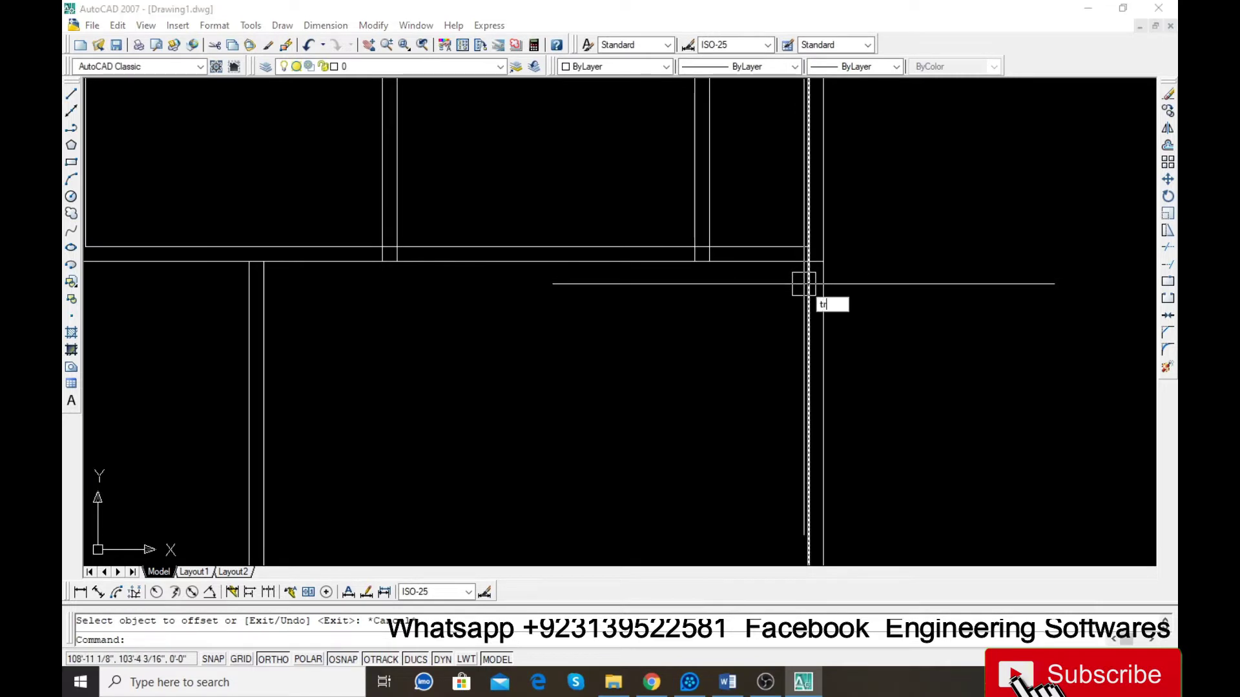
pyautogui.press('Return')
pyautogui.press('Return')
pyautogui.scroll(5, 813, 248)
pyautogui.scroll(-5, 823, 281)
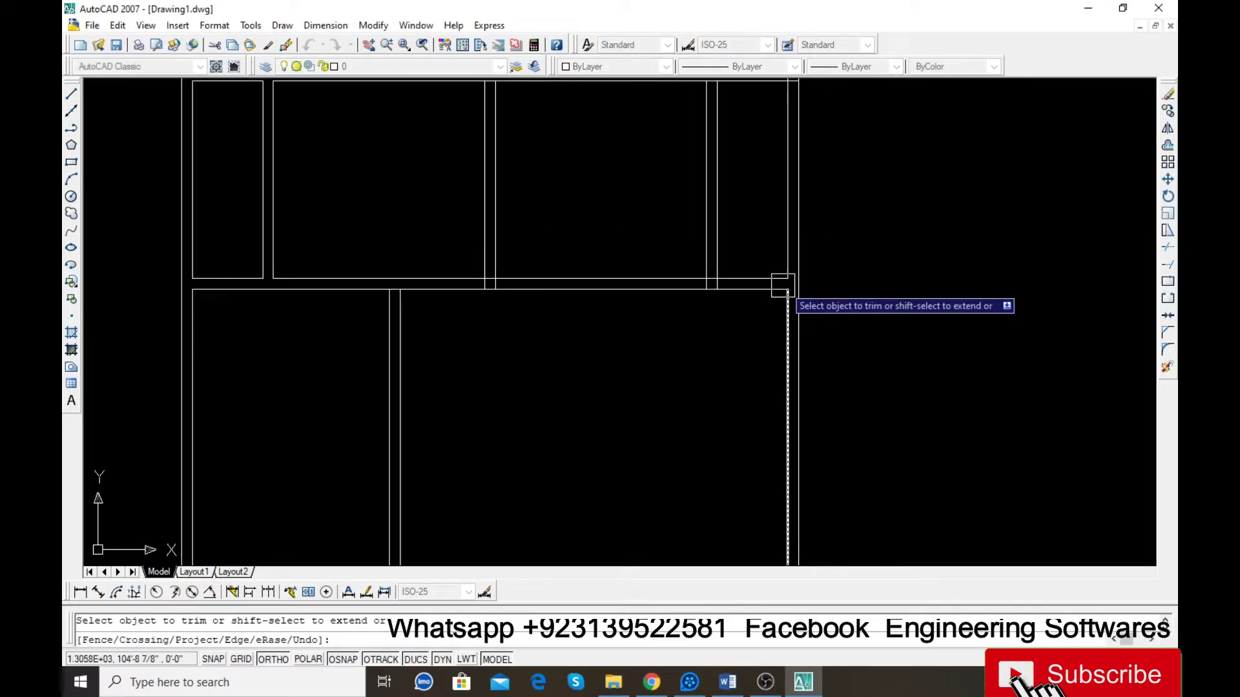
pyautogui.press('Escape')
# Step: Offset the right outer wall's inner line below the horizontal wall 14' to the left
pyautogui.write('o')
pyautogui.press('Return')
pyautogui.write('14')
pyautogui.press('Return')
pyautogui.click(788, 354)
pyautogui.click(617, 368)
pyautogui.press('Escape')
# Step: Offset that new line 9" to the left to complete the second partition below the horizontal wall
pyautogui.press('Return')
pyautogui.press('Return')
pyautogui.click(589, 368)
pyautogui.click(520, 373)
pyautogui.press('Escape')
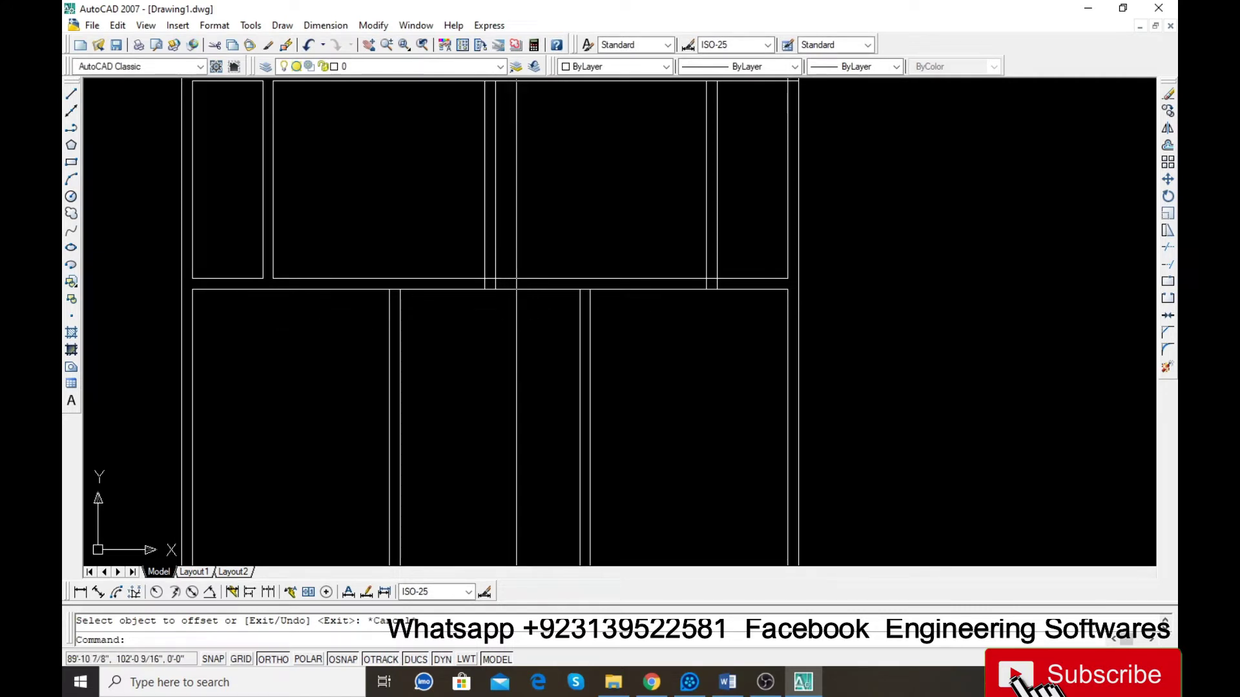
# Step: Offset the horizontal wall's lower line 16' downward to set the depth of the second row of rooms
pyautogui.scroll(-2, 609, 277)
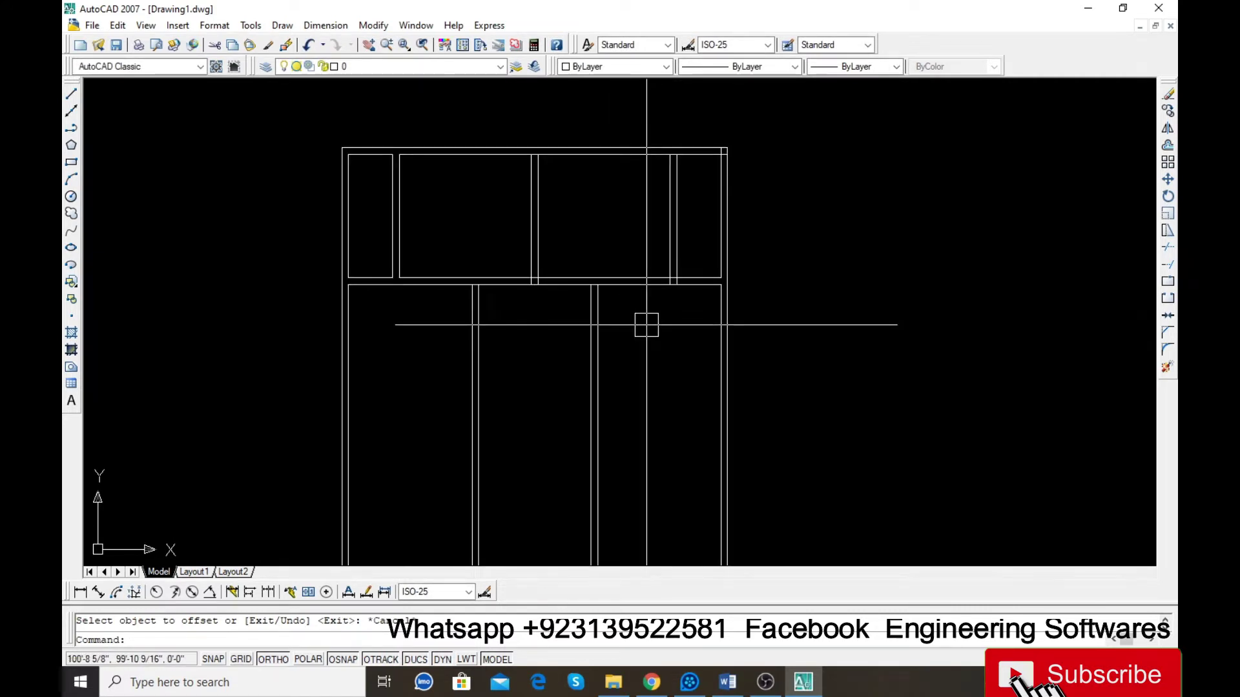
pyautogui.scroll(-2, 642, 254)
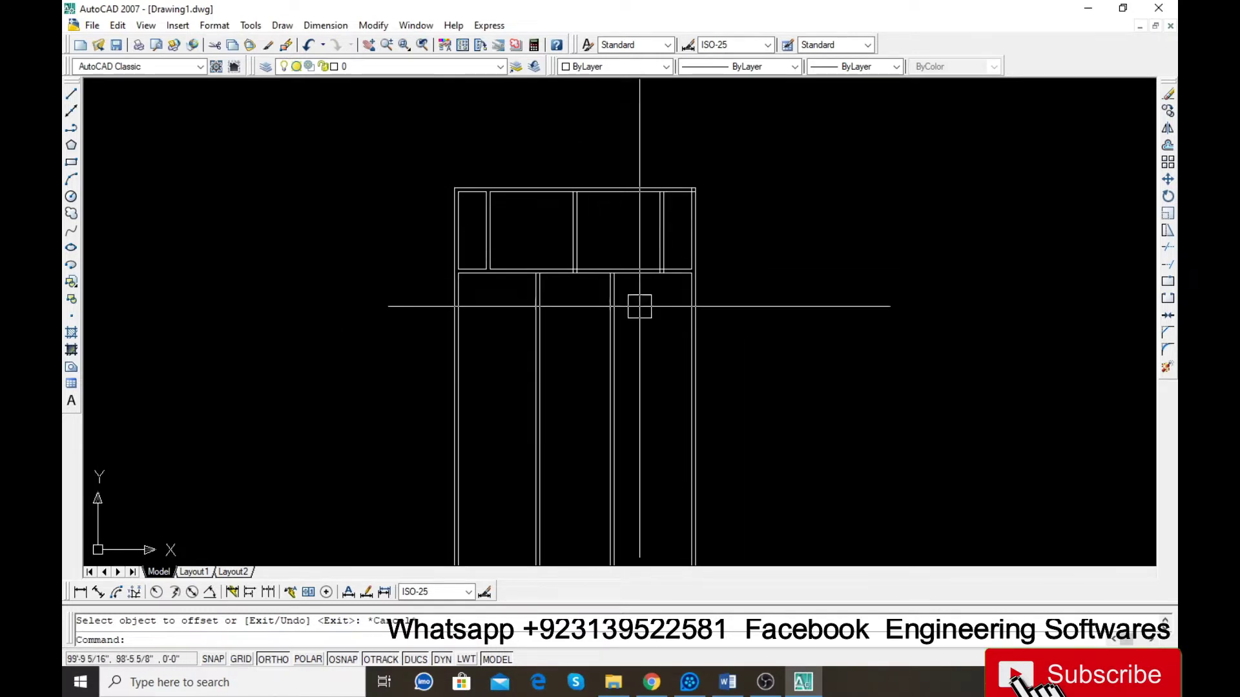
pyautogui.scroll(2, 478, 296)
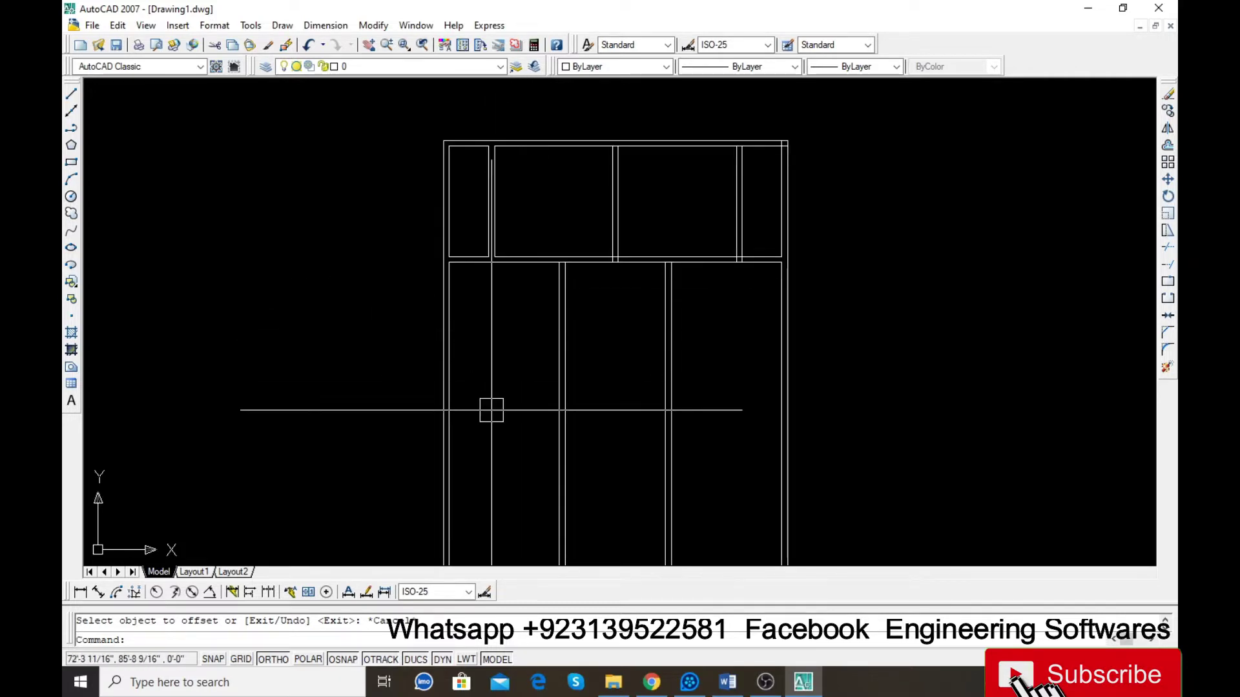
pyautogui.write('o')
pyautogui.press('Return')
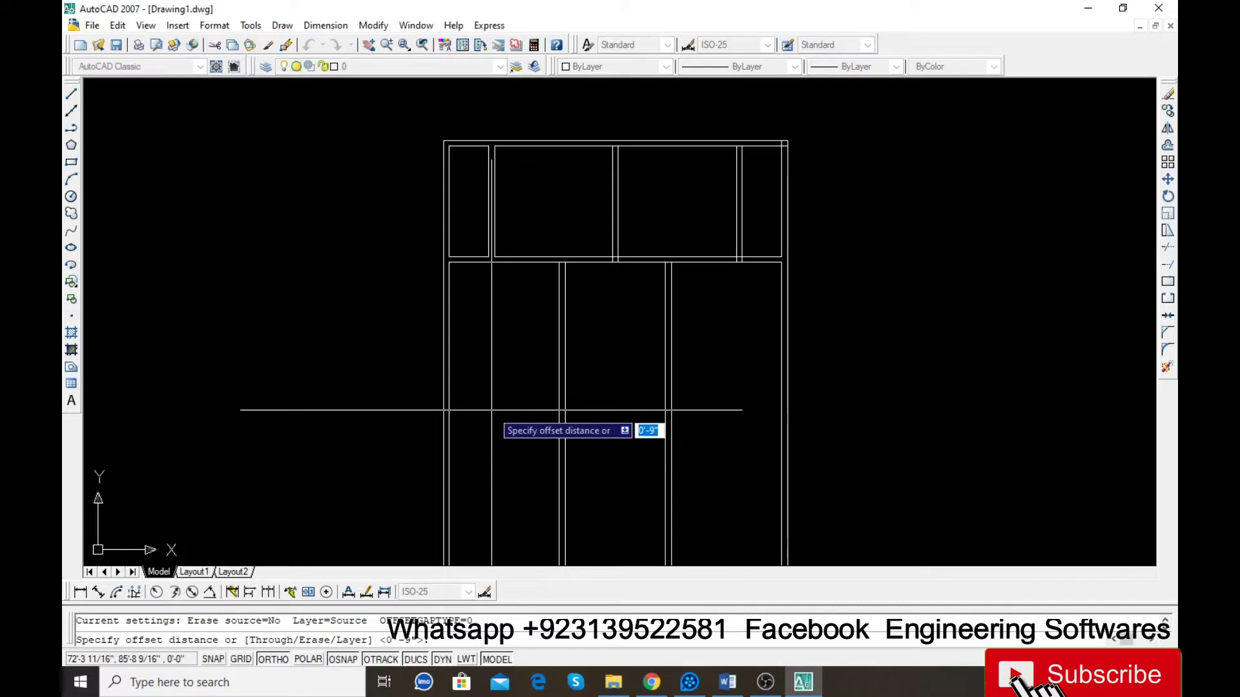
pyautogui.write("16'")
pyautogui.press('Return')
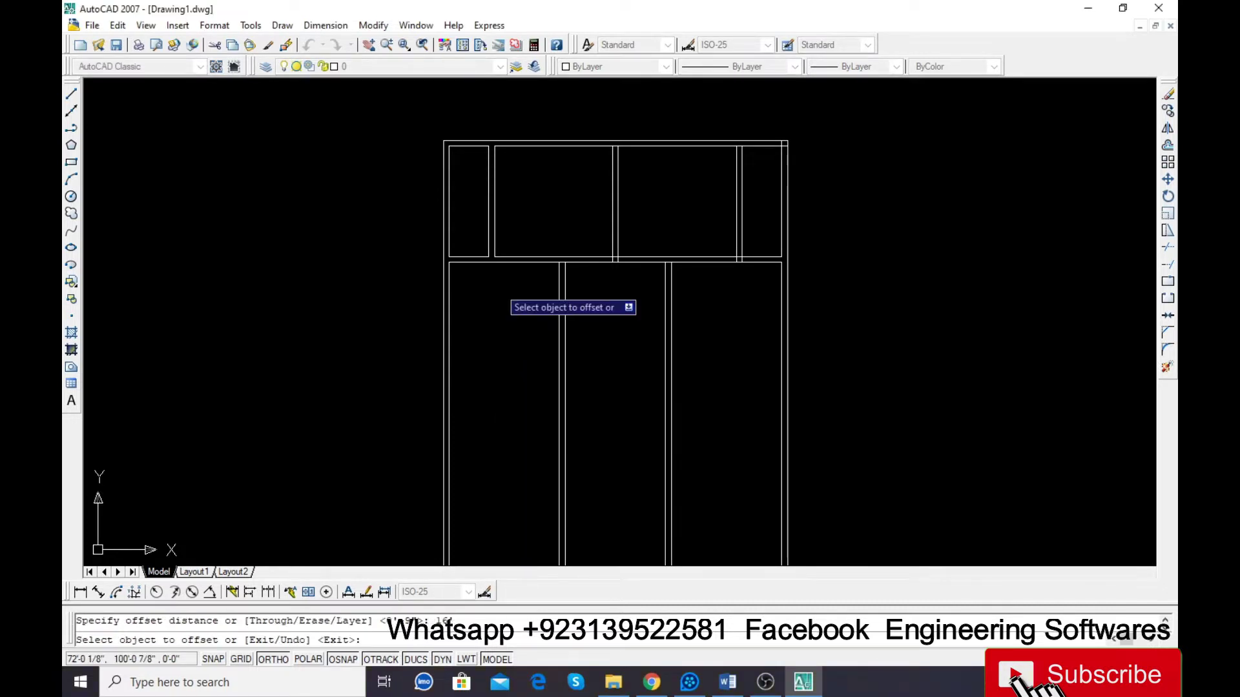
pyautogui.click(511, 259)
pyautogui.click(507, 310)
pyautogui.press('Escape')
# Step: Offset the new horizontal line 9" downward to give the wall below the second row its thickness
pyautogui.press('Return')
pyautogui.press('Return')
pyautogui.click(508, 389)
pyautogui.click(501, 452)
pyautogui.press('Escape')
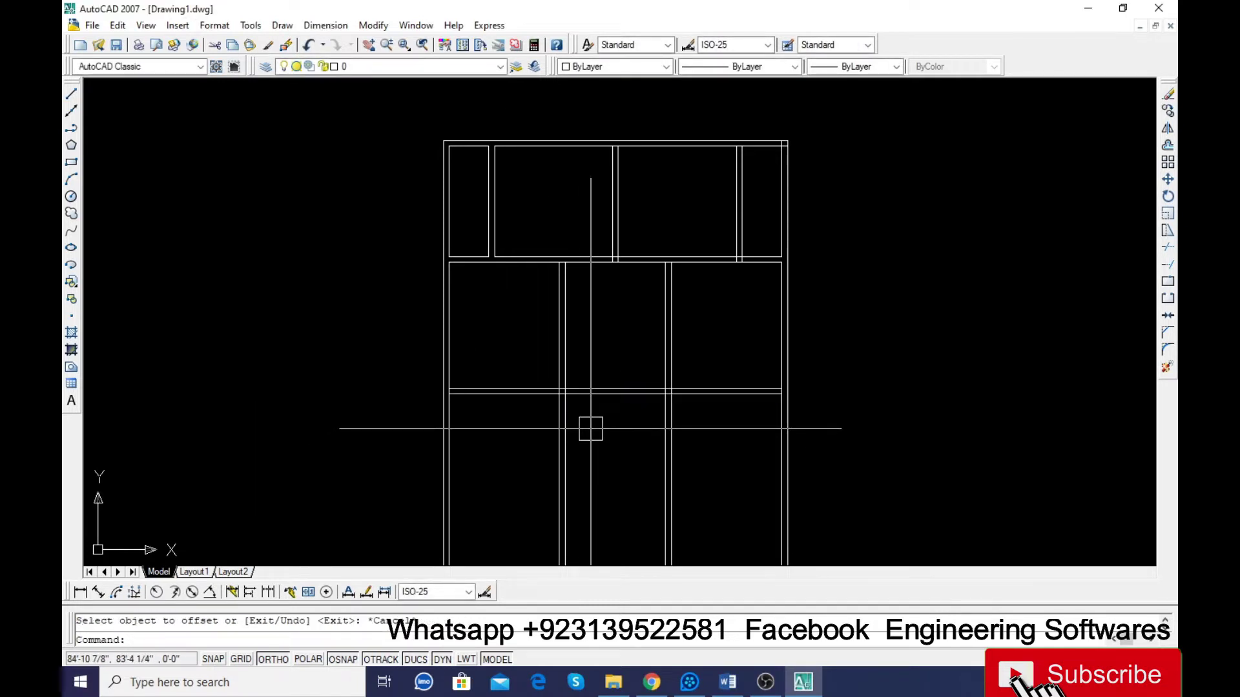
# Step: Offset the lower line of the wall under the second row of rooms 5' downward
pyautogui.press('Return')
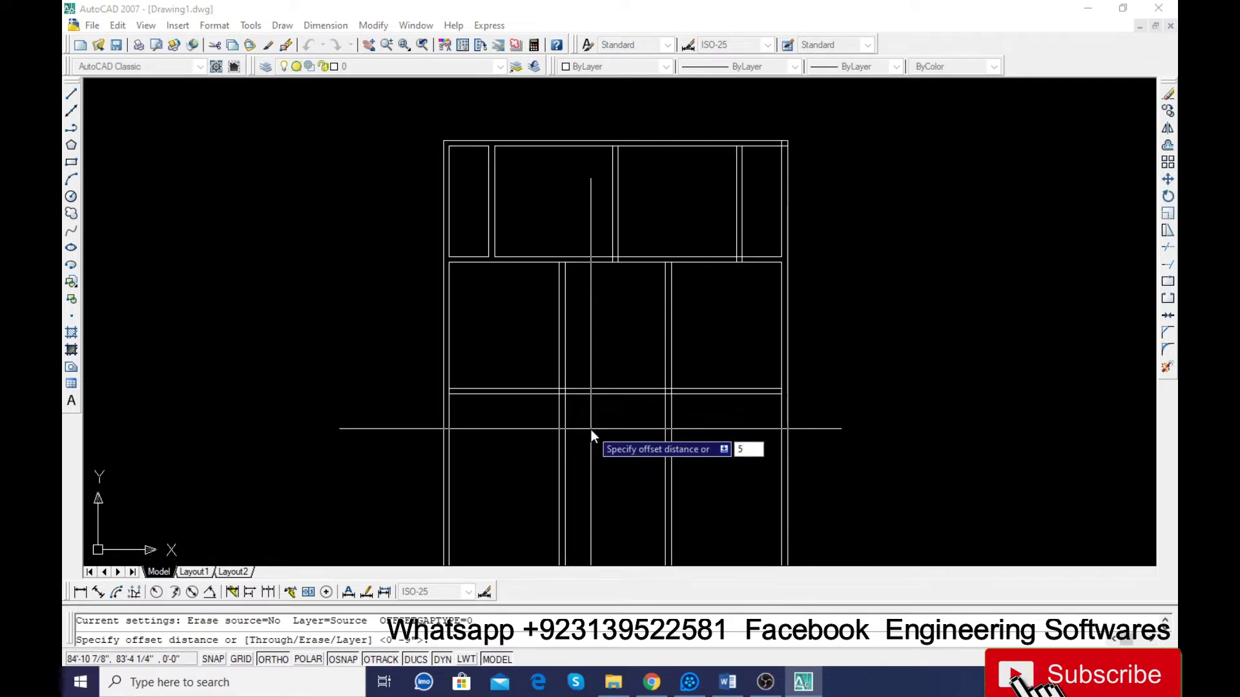
pyautogui.press('Return')
pyautogui.click(589, 393)
pyautogui.click(604, 452)
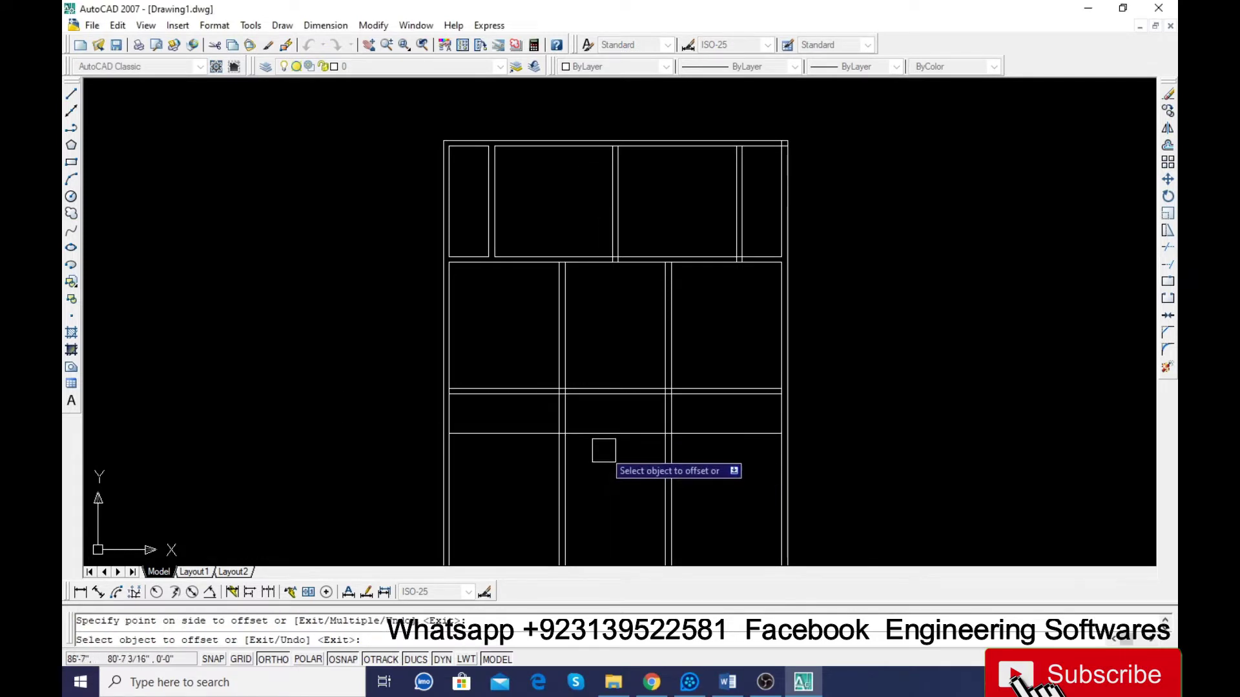
# Step: Try another offset from the line 5' below the second-row wall, and undo the recent offsets
pyautogui.write('6')
pyautogui.press('Return')
pyautogui.click(603, 443)
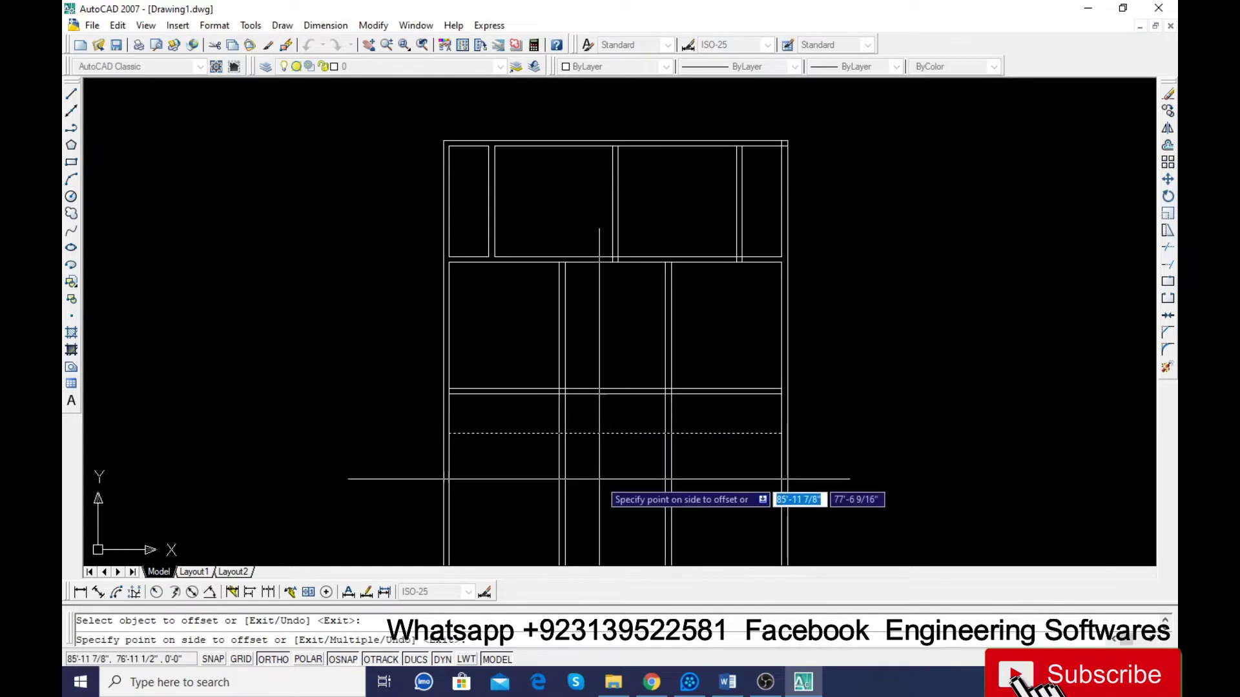
pyautogui.click(603, 476)
pyautogui.press('Escape')
pyautogui.hotkey('ctrl', 'z')
pyautogui.press('Escape')
# Step: Offset the lower line of the wall under the second row of rooms 5' downward
pyautogui.write('o')
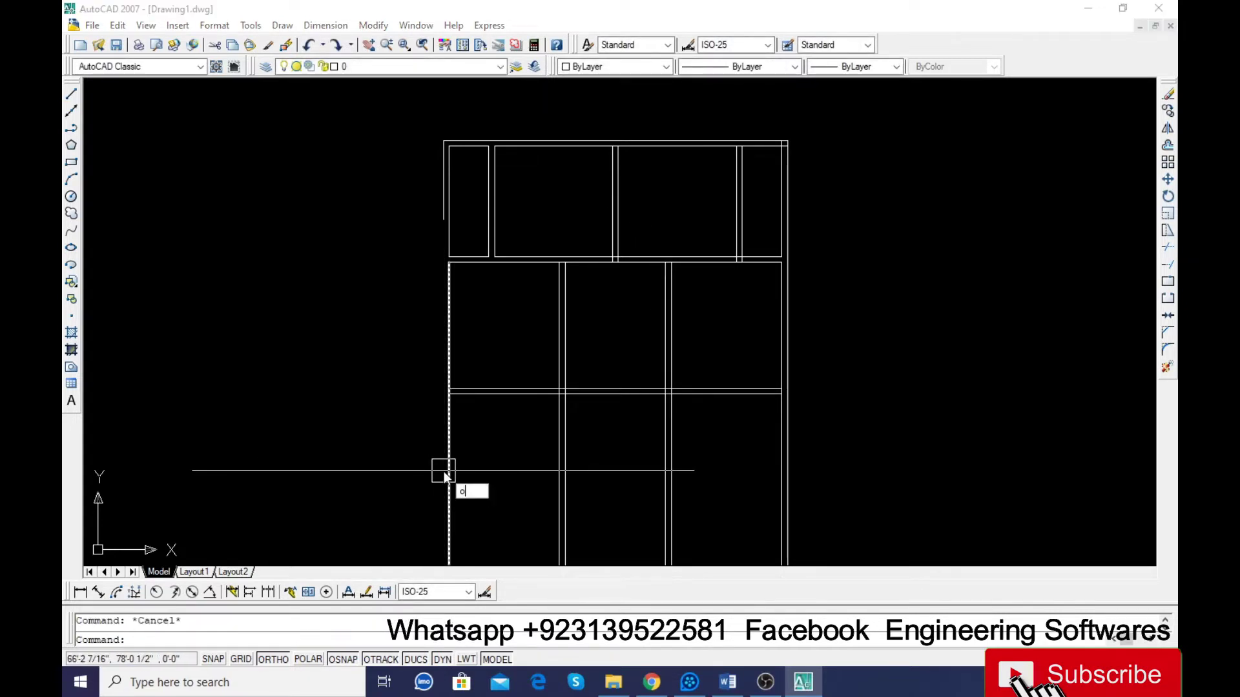
pyautogui.press('Return')
pyautogui.write("5'")
pyautogui.press('Return')
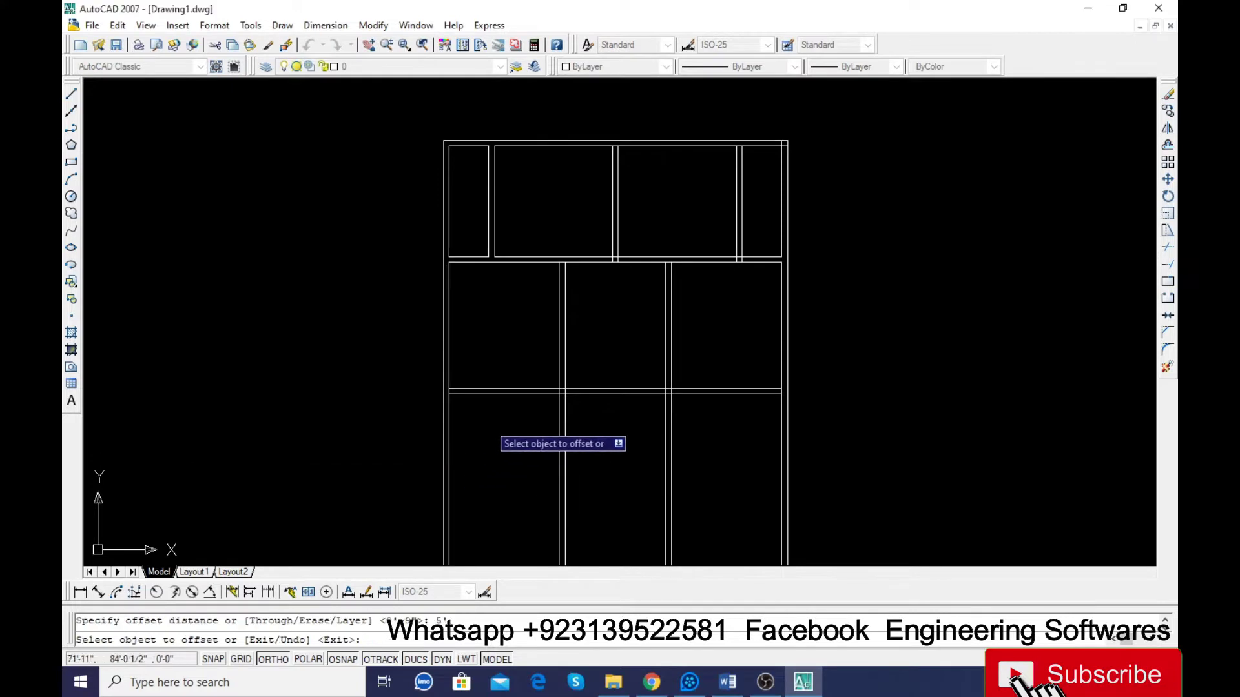
pyautogui.click(504, 403)
pyautogui.click(568, 516)
pyautogui.press('Return')
# Step: Offset the new horizontal line 9" downward to form the wall below the 5' strip
pyautogui.press('Return')
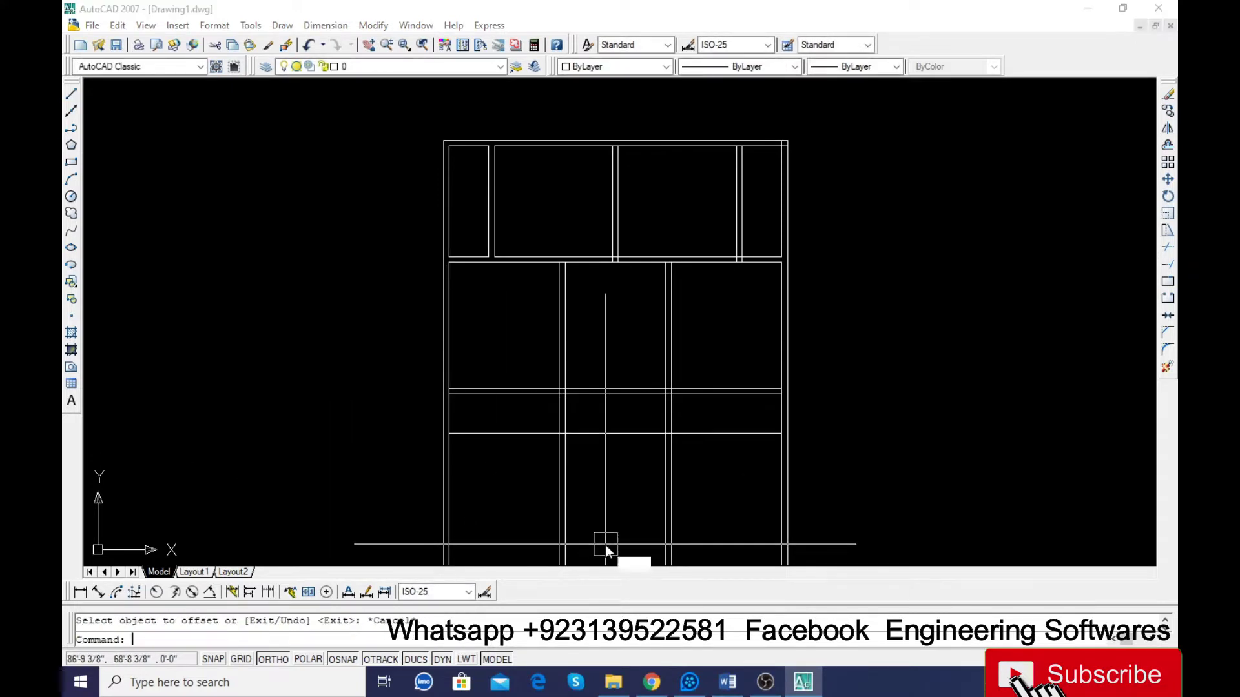
pyautogui.write('9')
pyautogui.press('Return')
pyautogui.click(510, 433)
pyautogui.click(511, 491)
pyautogui.press('Escape')
# Step: Trim the four horizontal wall lines between the two partitions and the partition lines below the new lower wall
pyautogui.write('tr')
pyautogui.press('Return')
pyautogui.press('Return')
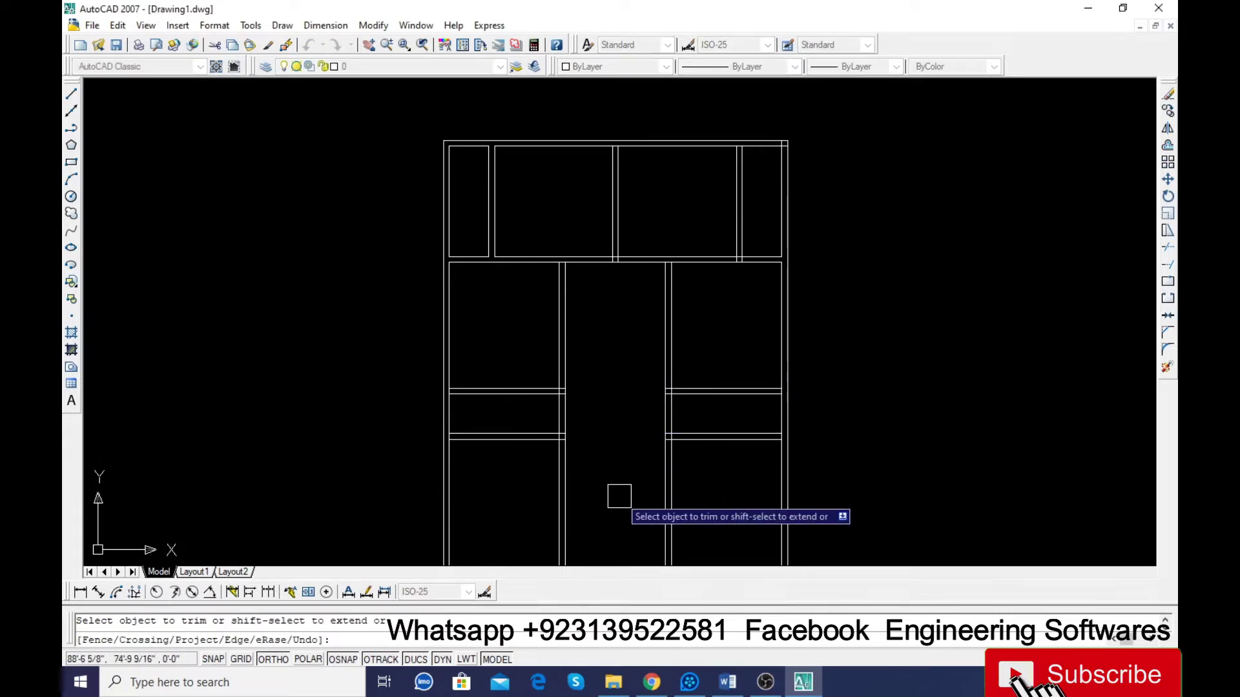
pyautogui.scroll(-2, 639, 414)
pyautogui.scroll(2, 646, 485)
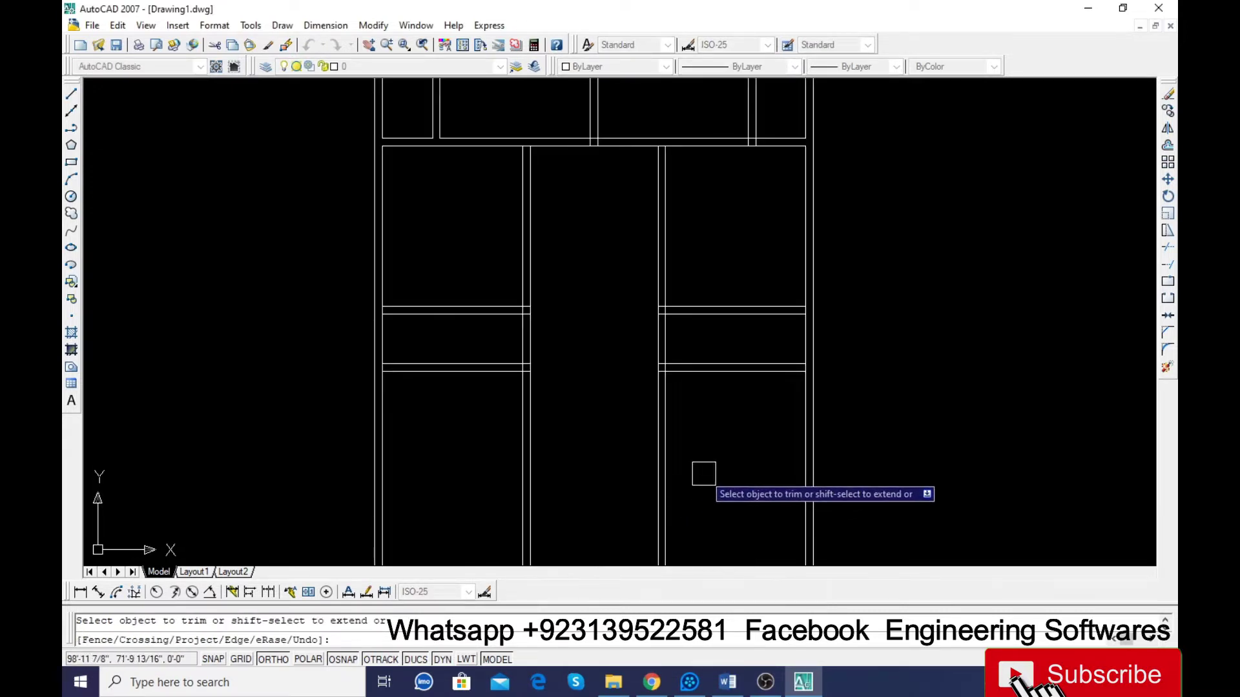
pyautogui.scroll(-2, 524, 400)
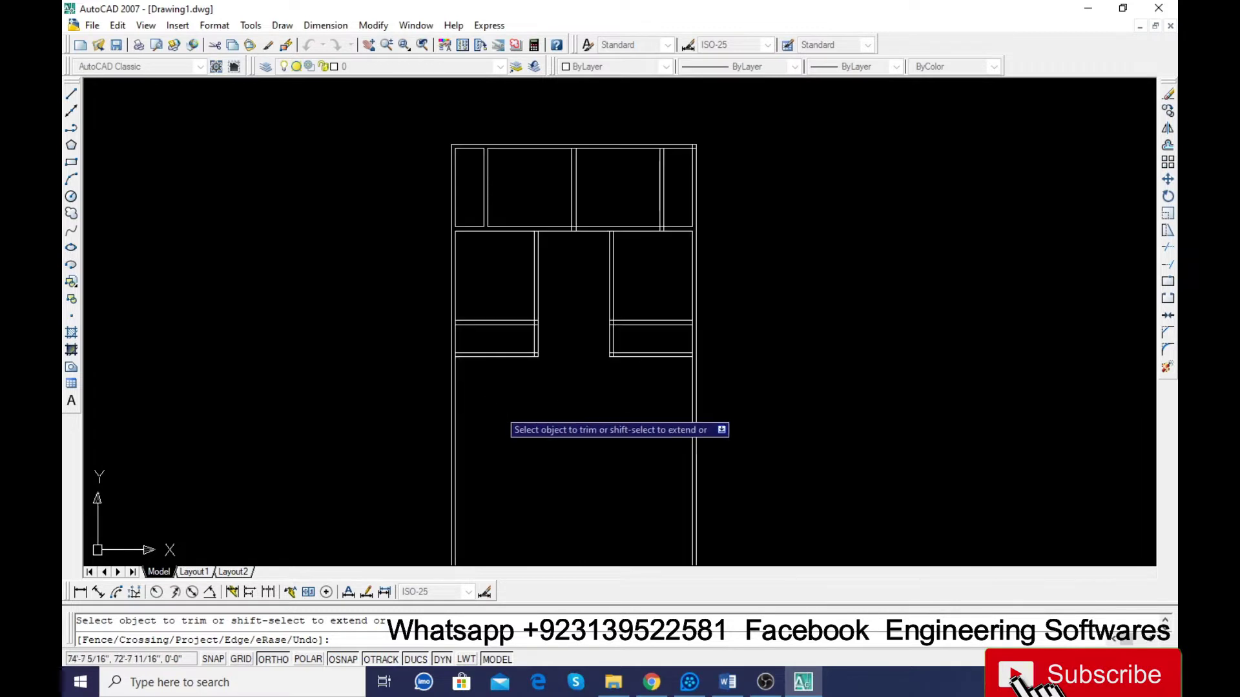
pyautogui.press('Escape')
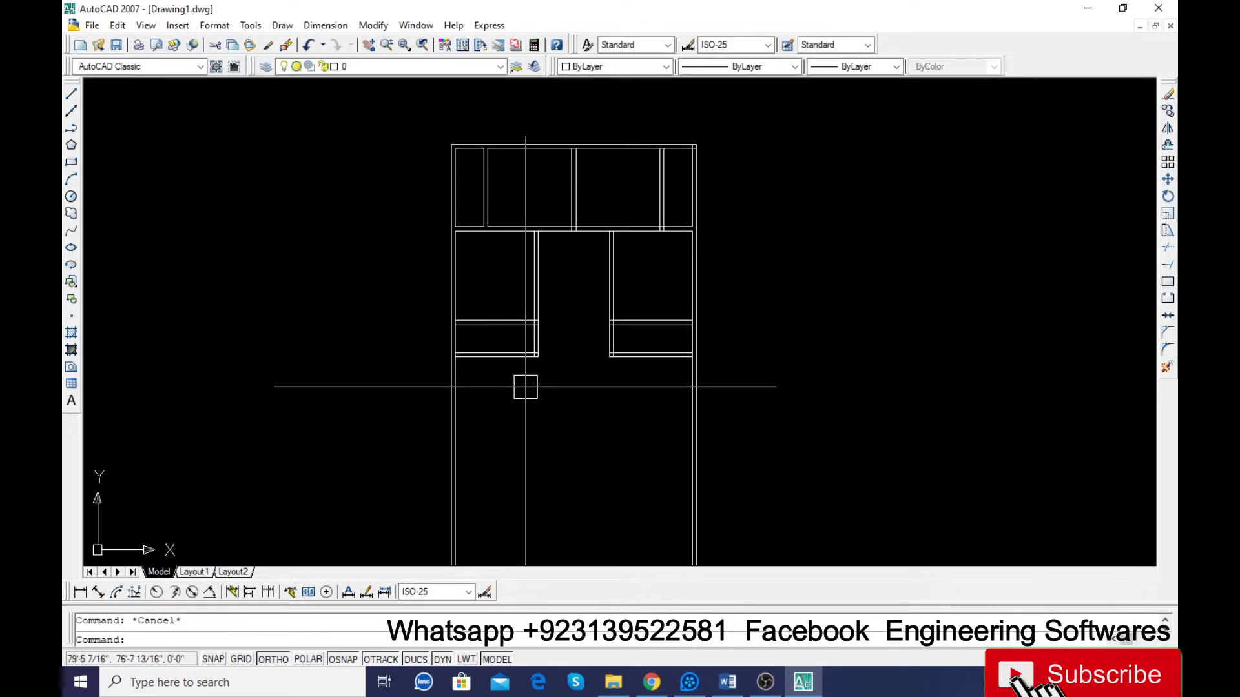
# Step: Offset the bottom line of the left lower wall 4' downward
pyautogui.scroll(2, 524, 382)
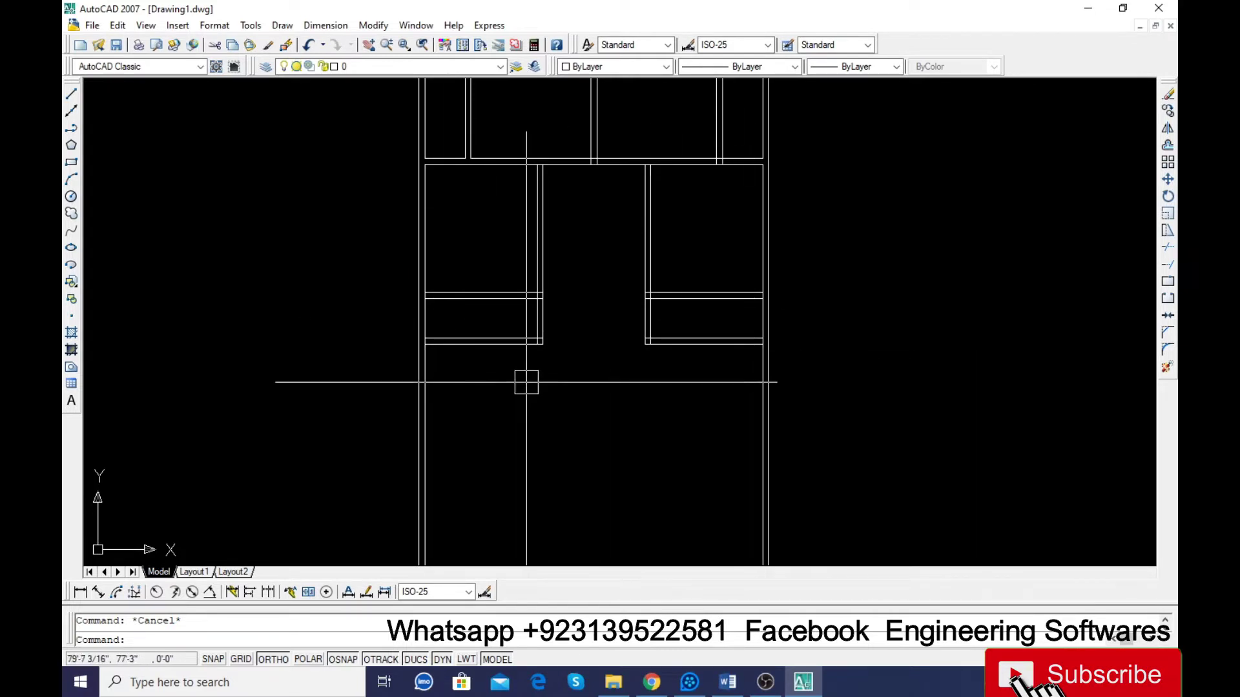
pyautogui.press('Return')
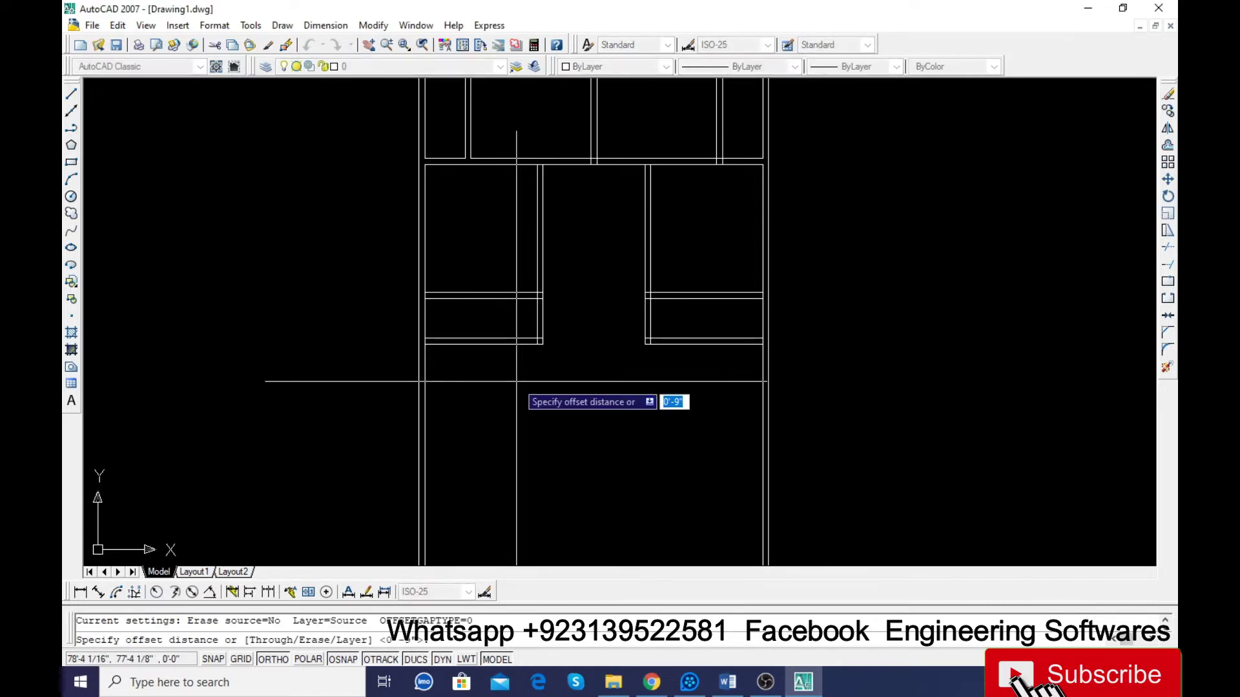
pyautogui.write("8'")
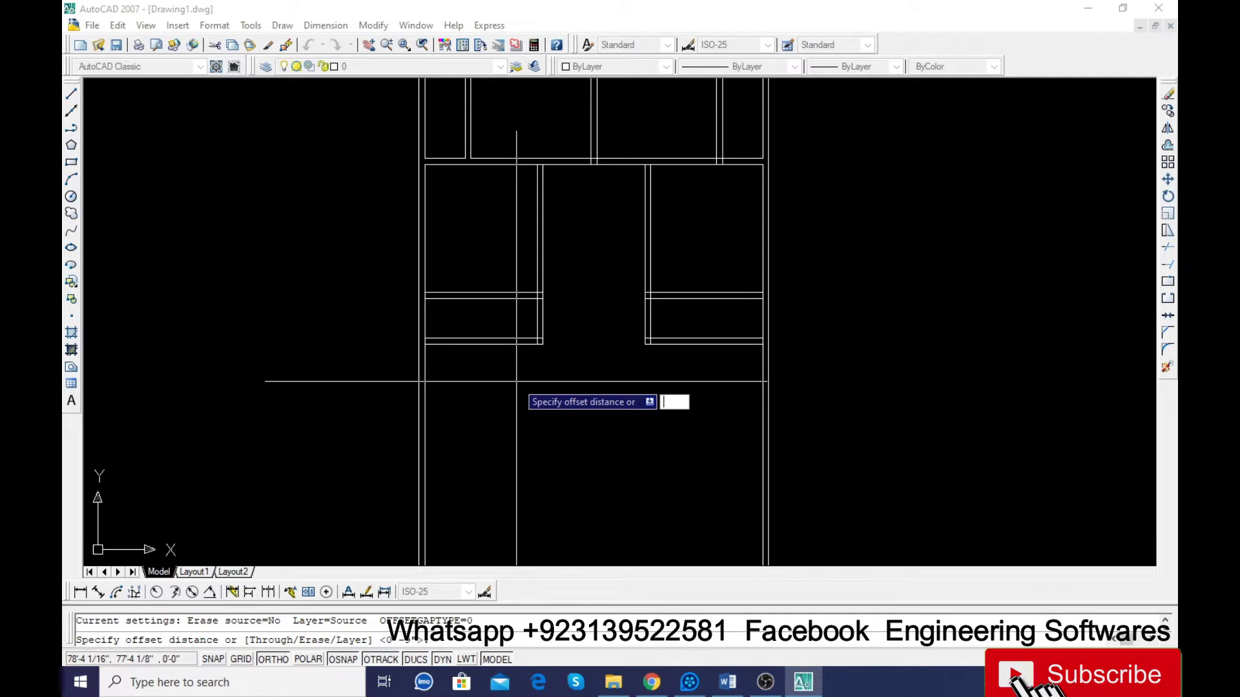
pyautogui.press('Return')
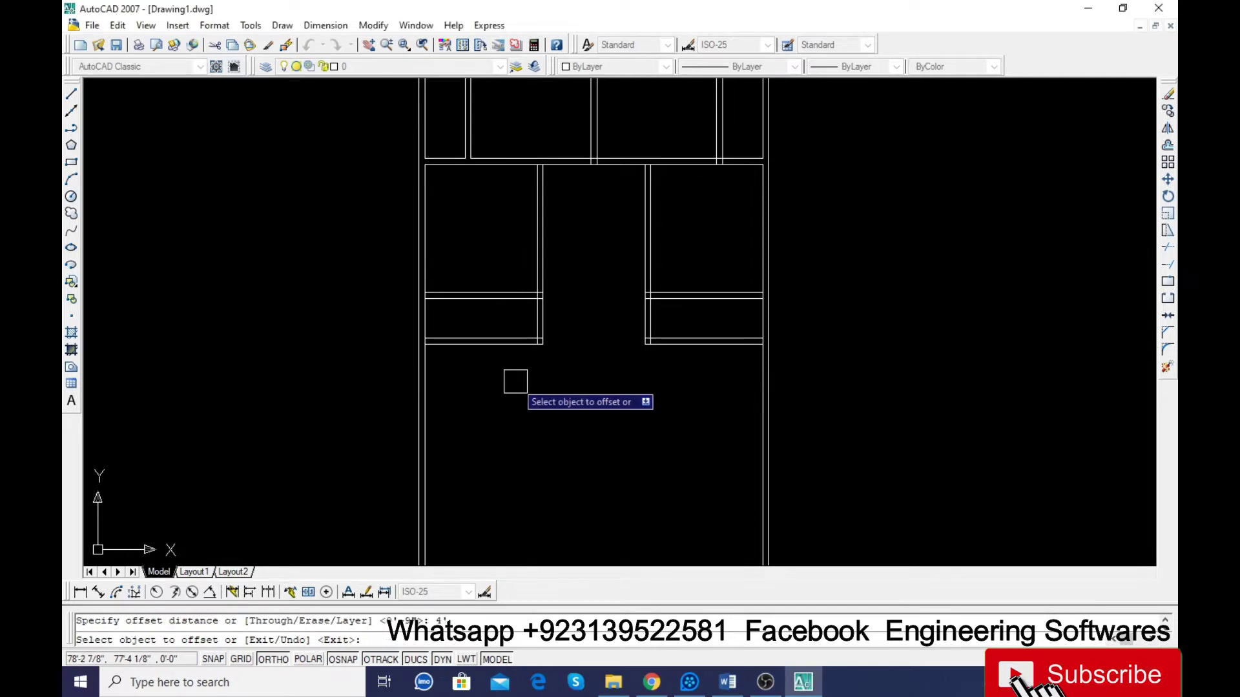
pyautogui.click(507, 341)
pyautogui.click(507, 394)
pyautogui.press('Escape')
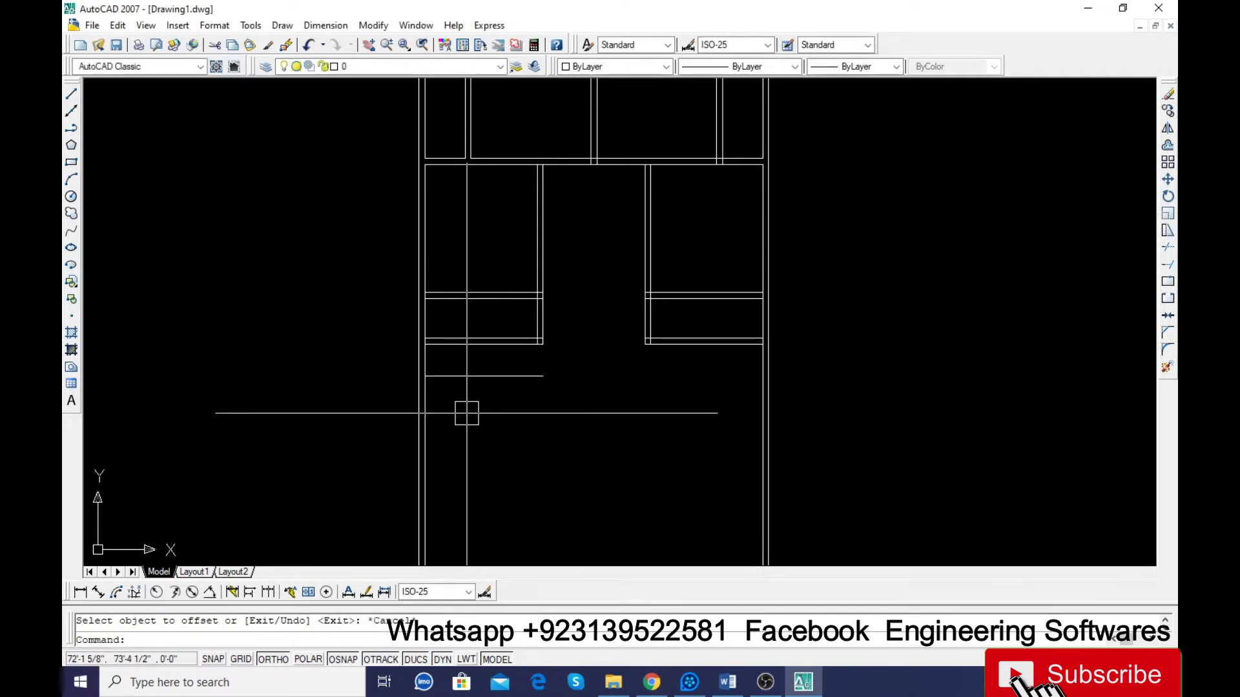
# Step: Trim the left outer wall's inner line where it crosses the end of the left lower wall
pyautogui.scroll(3, 464, 414)
pyautogui.write('tr')
pyautogui.press('Return')
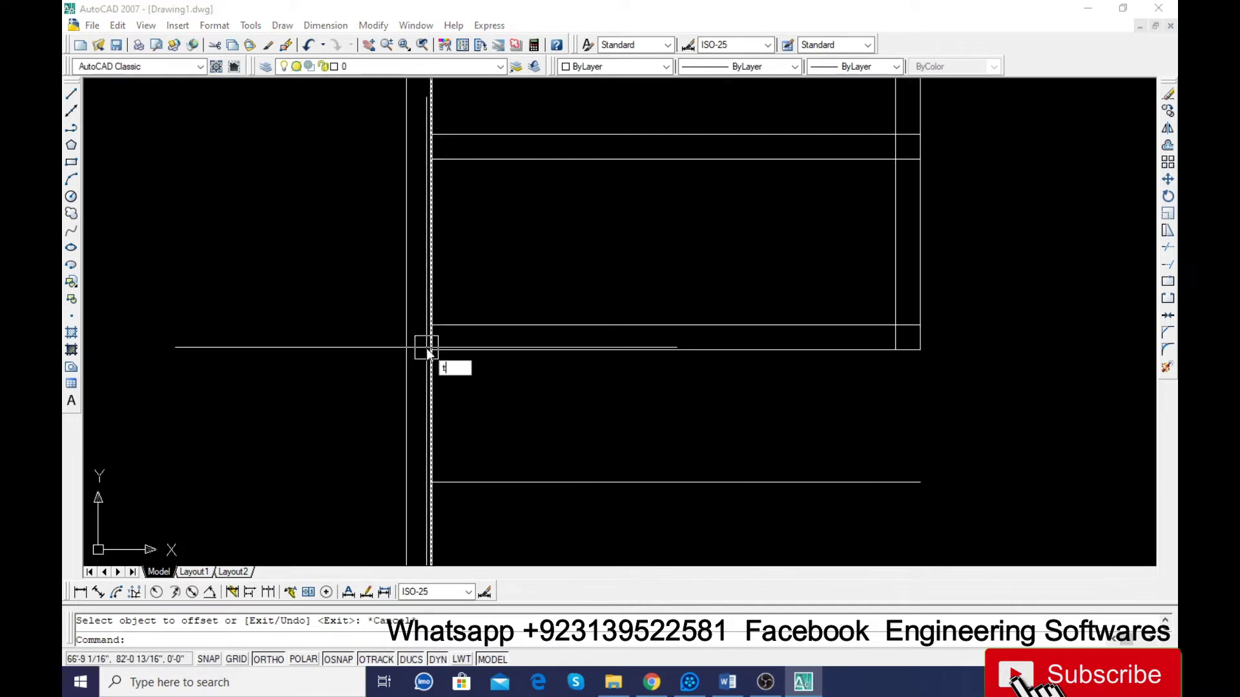
pyautogui.press('Return')
pyautogui.scroll(-3, 478, 362)
pyautogui.press('Escape')
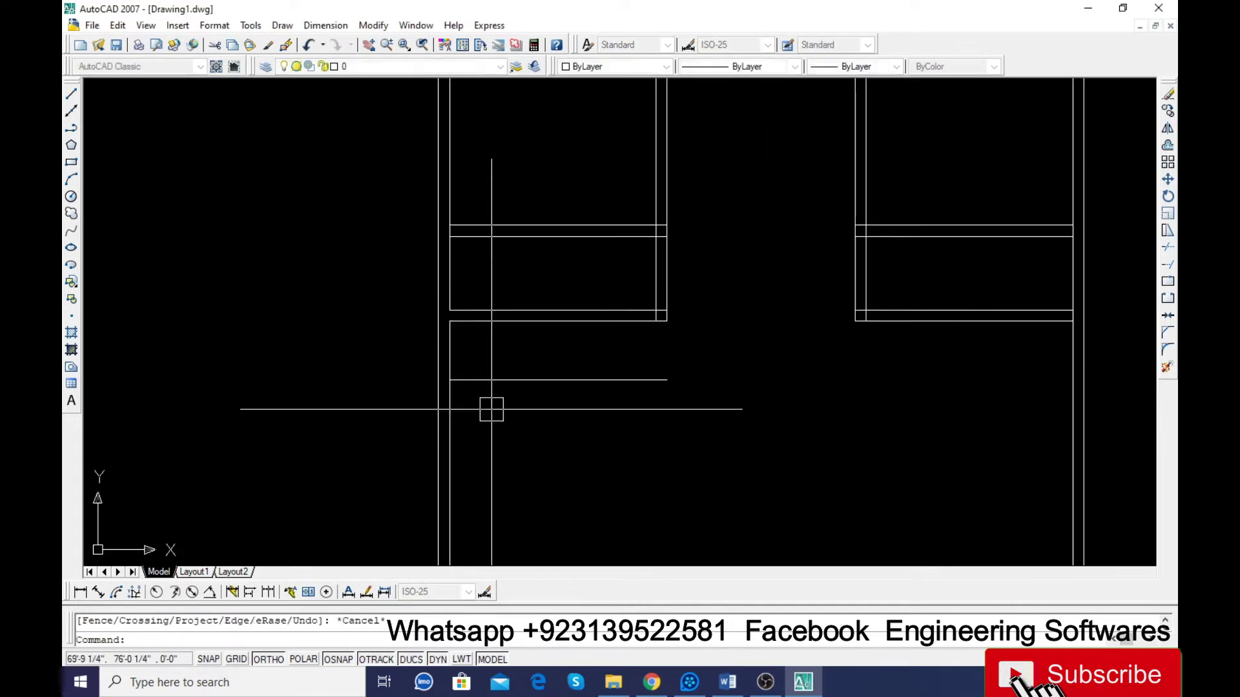
# Step: Offset the left outer wall's inner line below the lower wall 4' to the right
pyautogui.write('o')
pyautogui.press('Return')
pyautogui.write("4'")
pyautogui.press('Return')
pyautogui.click(454, 417)
pyautogui.click(516, 425)
pyautogui.press('Escape')
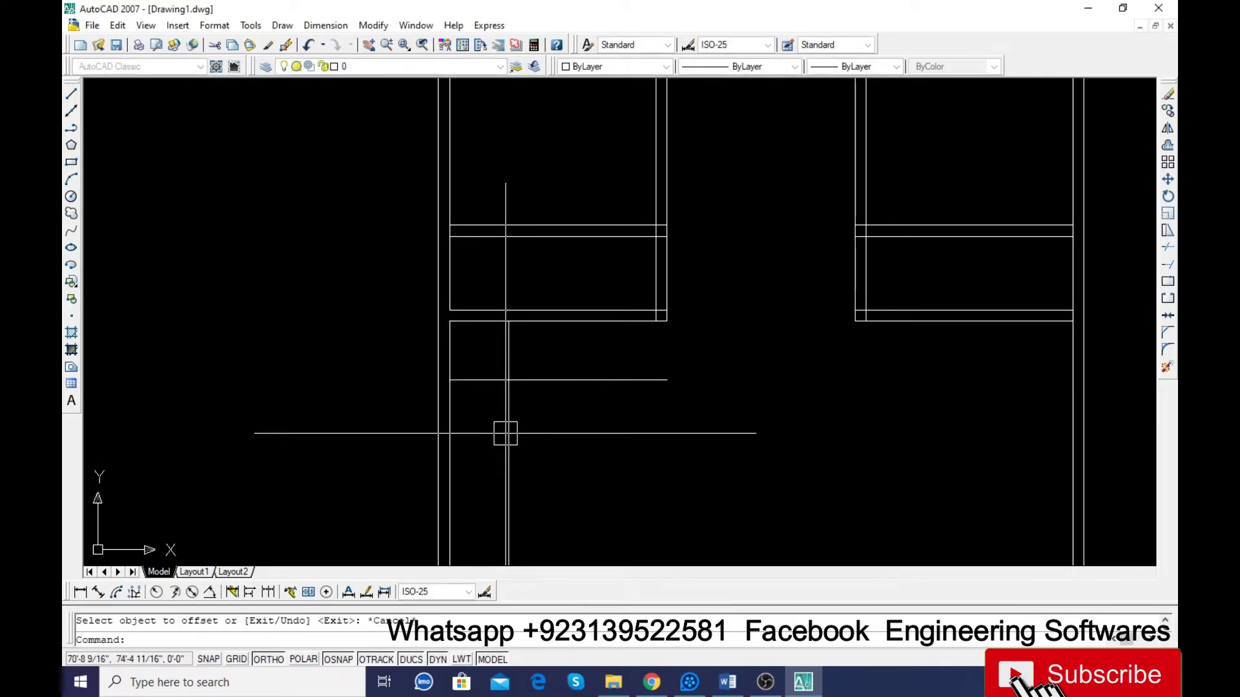
# Step: Offset the bottom line of the right lower wall 8' downward to set the next right-hand room's depth
pyautogui.scroll(-2, 492, 342)
pyautogui.scroll(-2, 491, 310)
pyautogui.scroll(3, 536, 343)
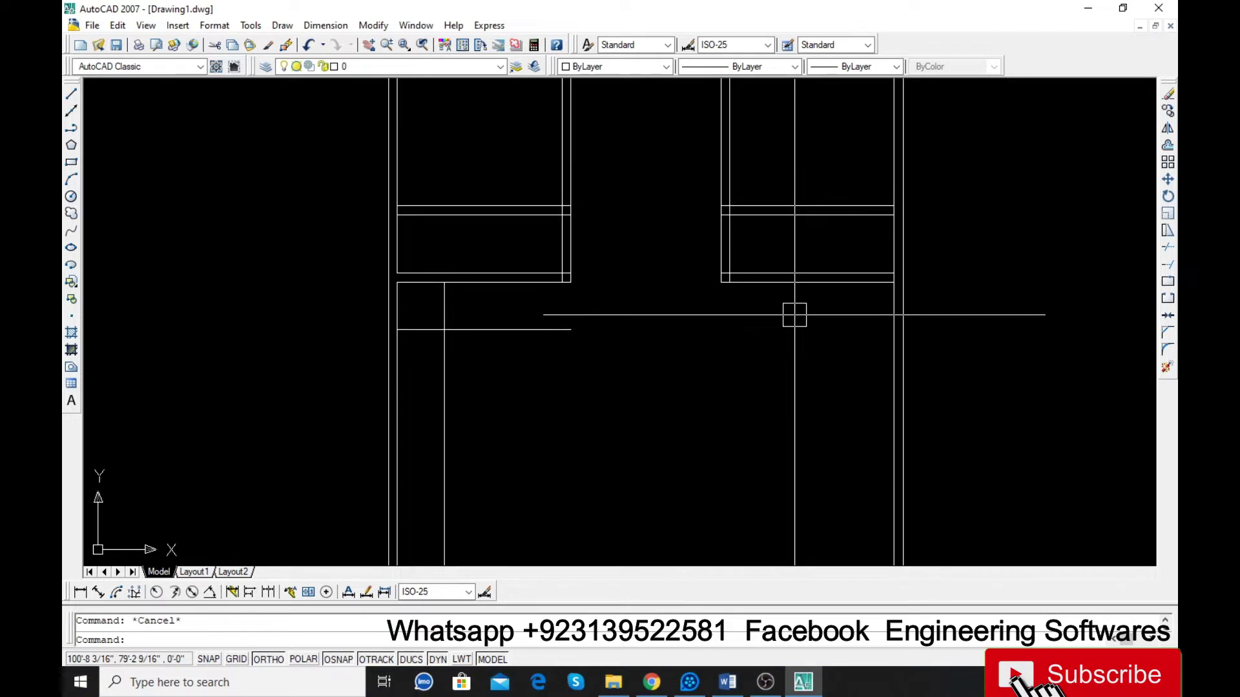
pyautogui.write('o')
pyautogui.press('Return')
pyautogui.write("8'")
pyautogui.press('Return')
pyautogui.click(789, 283)
pyautogui.click(781, 355)
pyautogui.press('Escape')
# Step: Offset the new right-hand horizontal line 9" downward to give that wall its thickness
pyautogui.write('o')
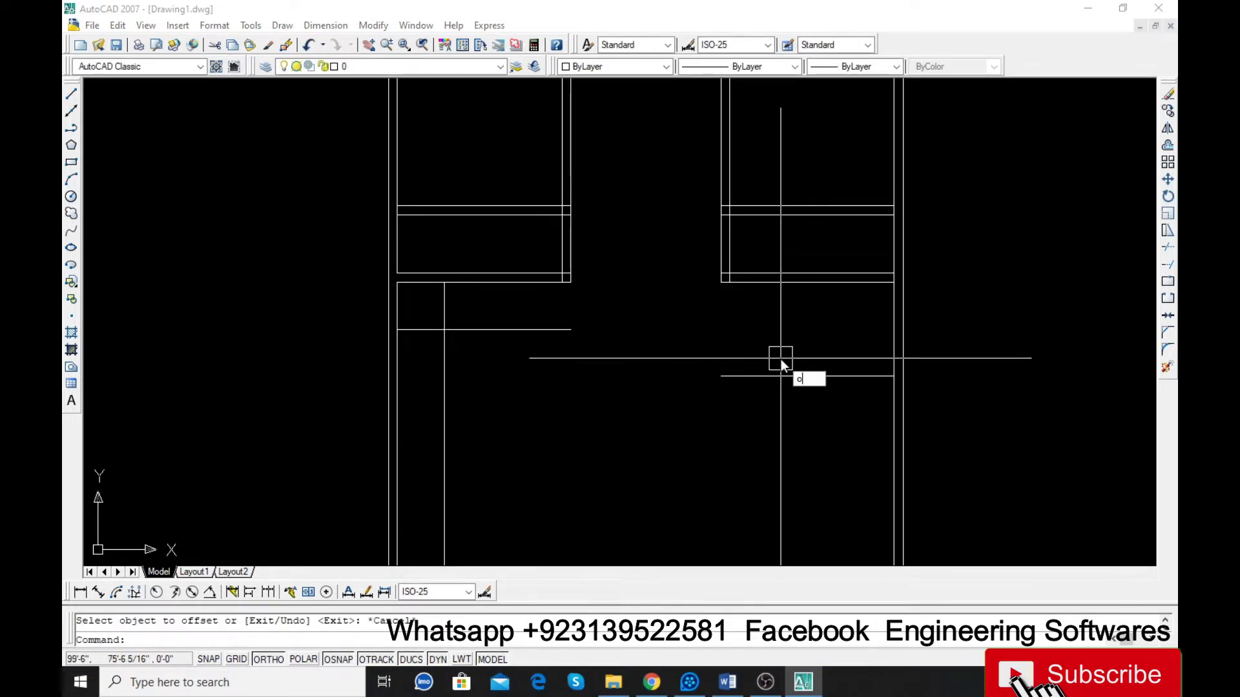
pyautogui.press('Return')
pyautogui.write('9')
pyautogui.press('Return')
pyautogui.click(764, 375)
pyautogui.click(769, 426)
pyautogui.press('Escape')
# Step: Extend both lines of the right partition down to the new right-hand wall
pyautogui.scroll(-2, 708, 279)
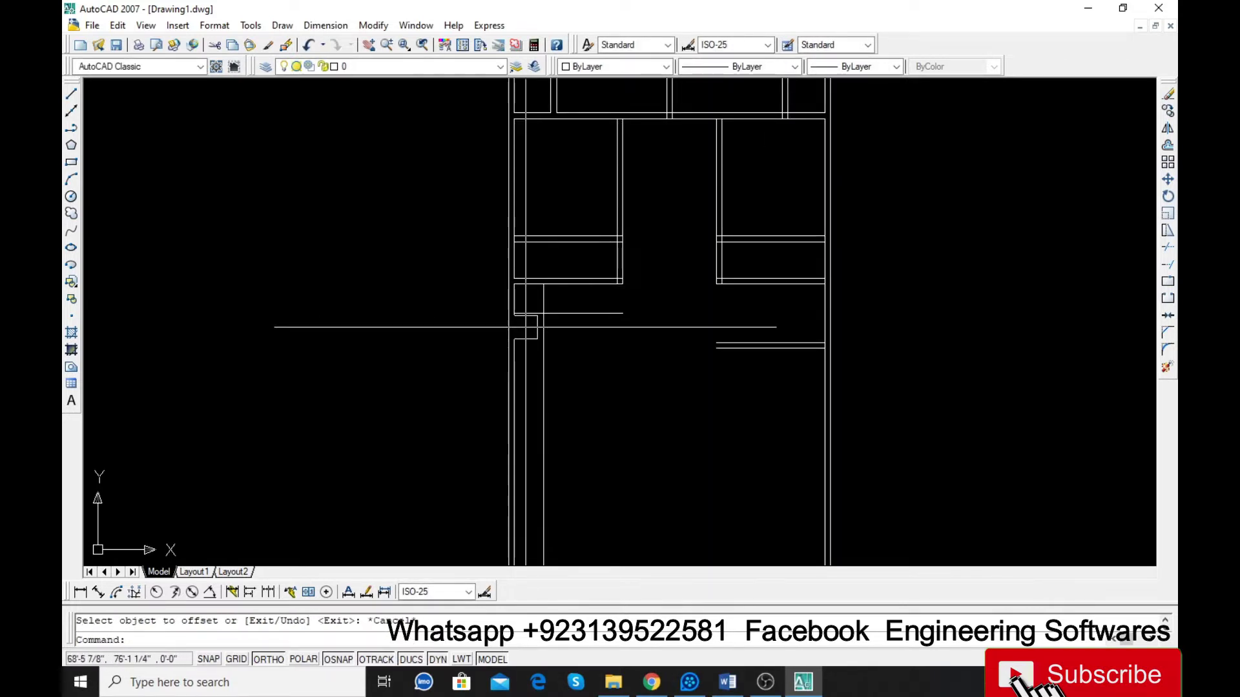
pyautogui.scroll(-2, 541, 314)
pyautogui.scroll(2, 625, 411)
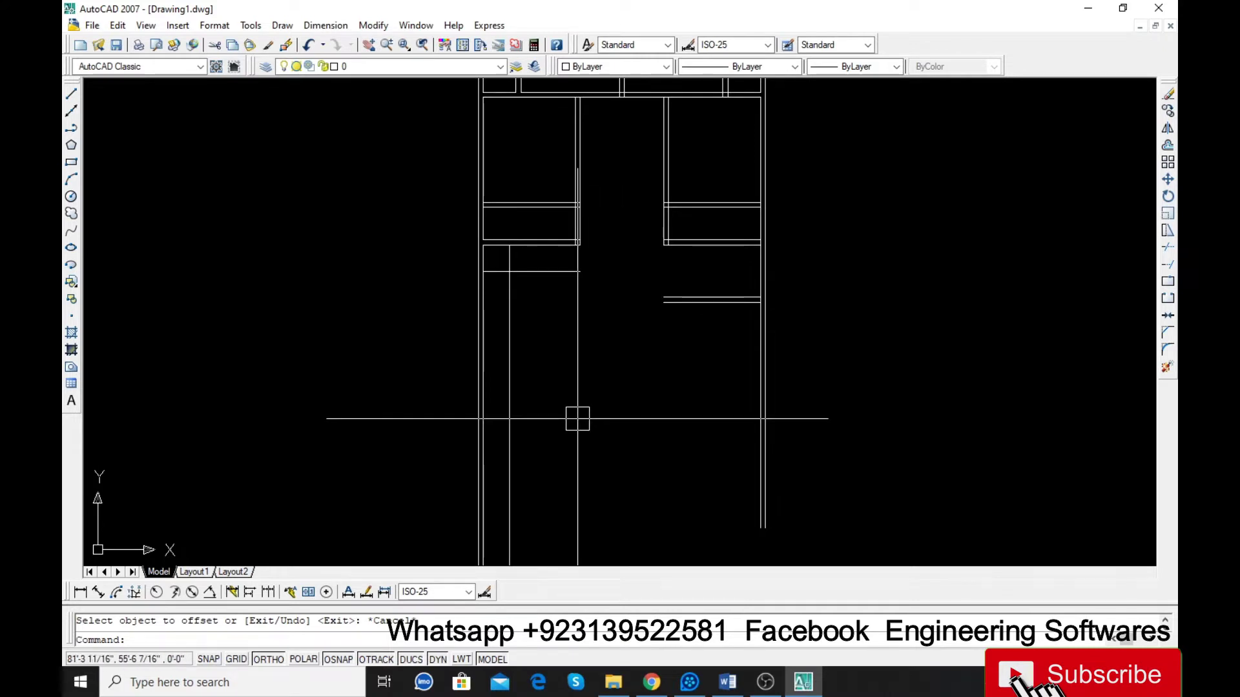
pyautogui.press('Return')
pyautogui.press('Escape')
pyautogui.press('Return')
pyautogui.press('Return')
pyautogui.click(686, 224)
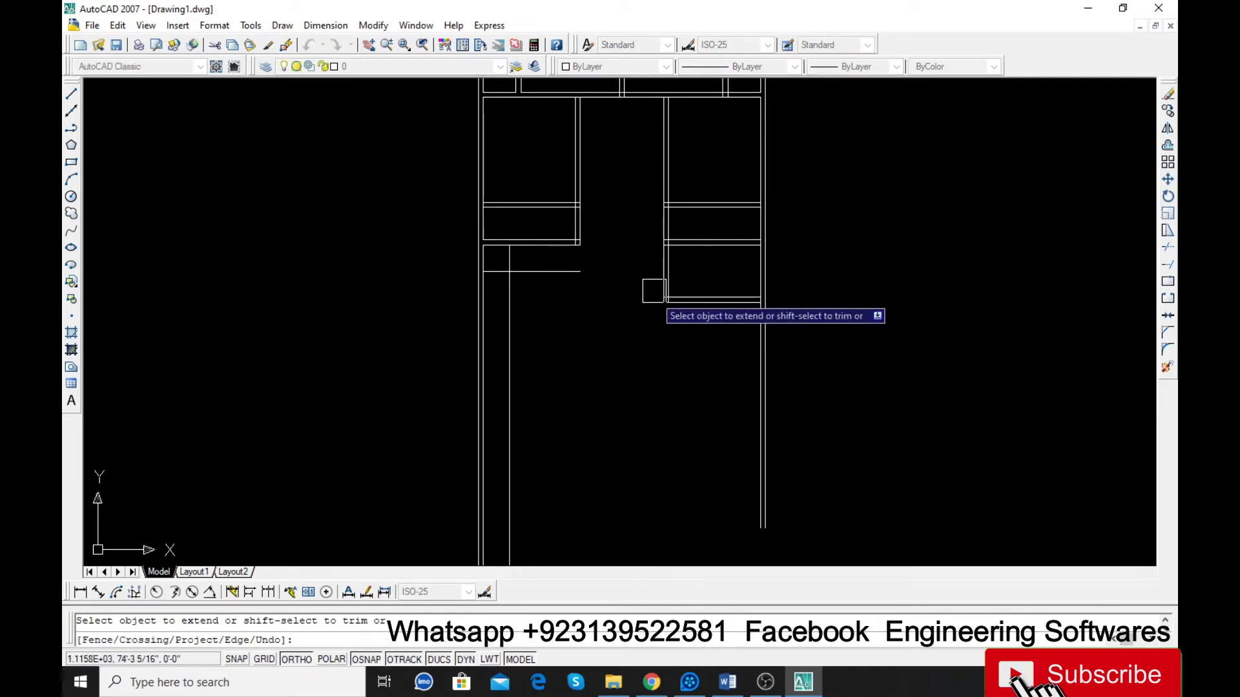
pyautogui.press('Escape')
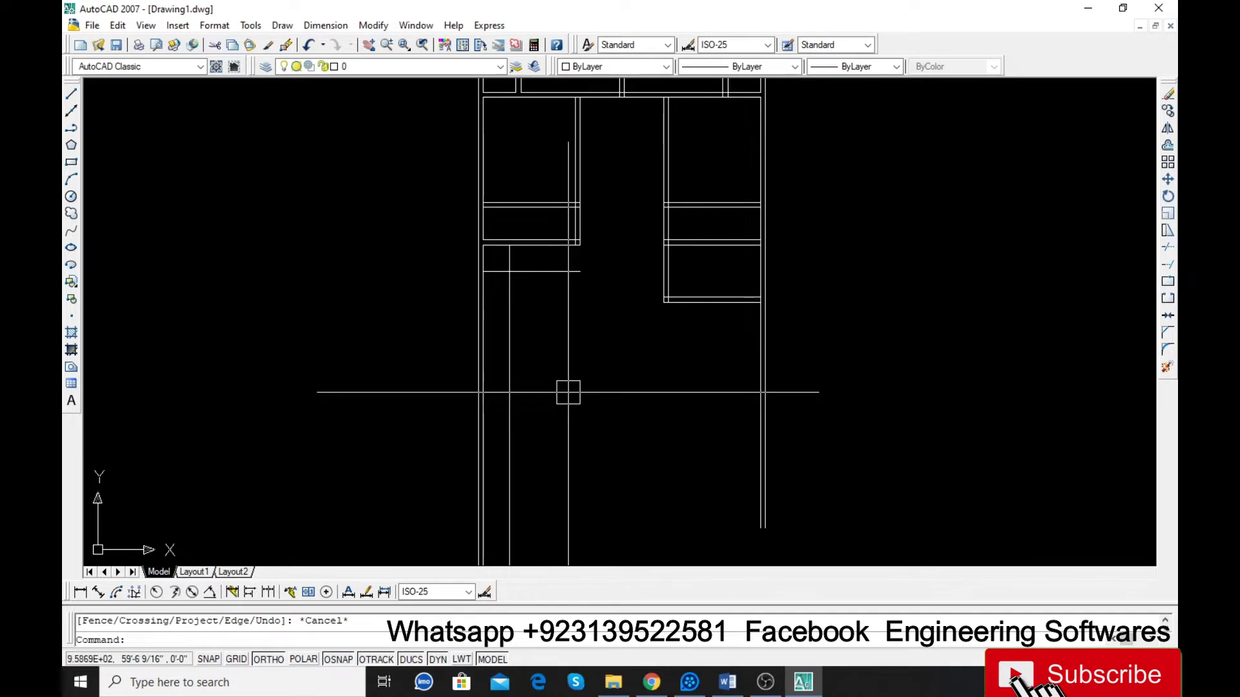
# Step: Offset the short horizontal line 4' below the left wall downward to set the left-hand space's lower edge
pyautogui.write('o')
pyautogui.press('Return')
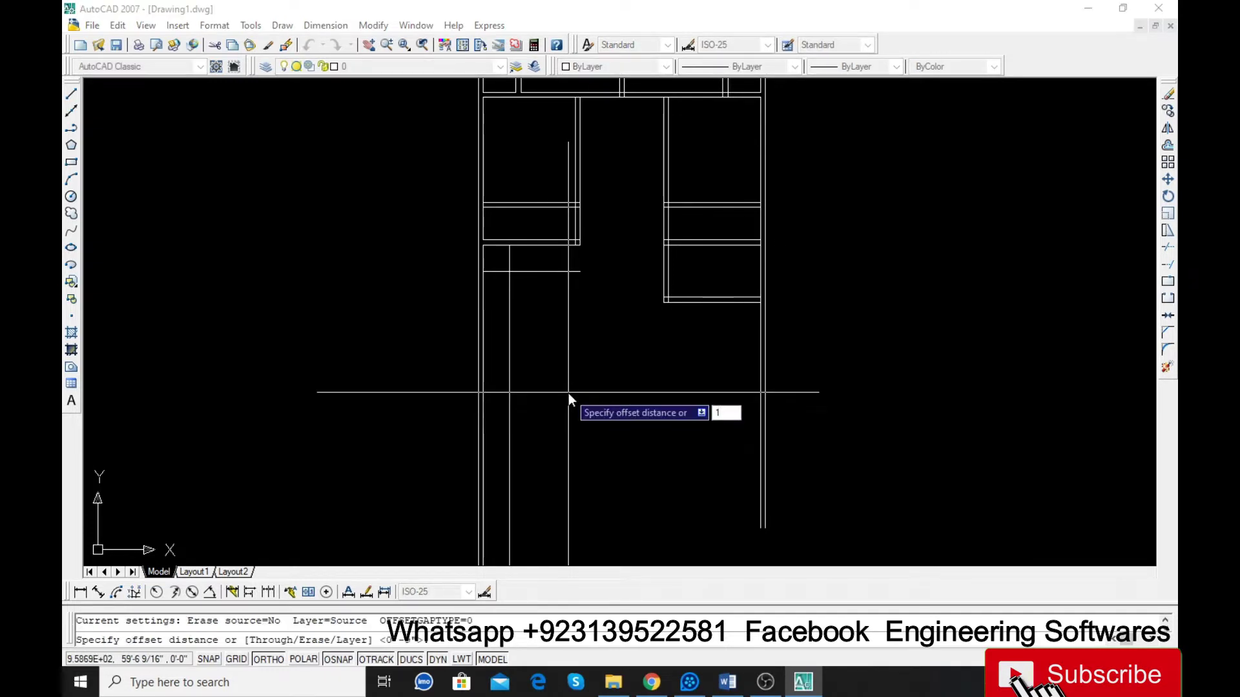
pyautogui.write('1')
pyautogui.press('Return')
pyautogui.click(551, 272)
pyautogui.click(555, 409)
pyautogui.press('Escape')
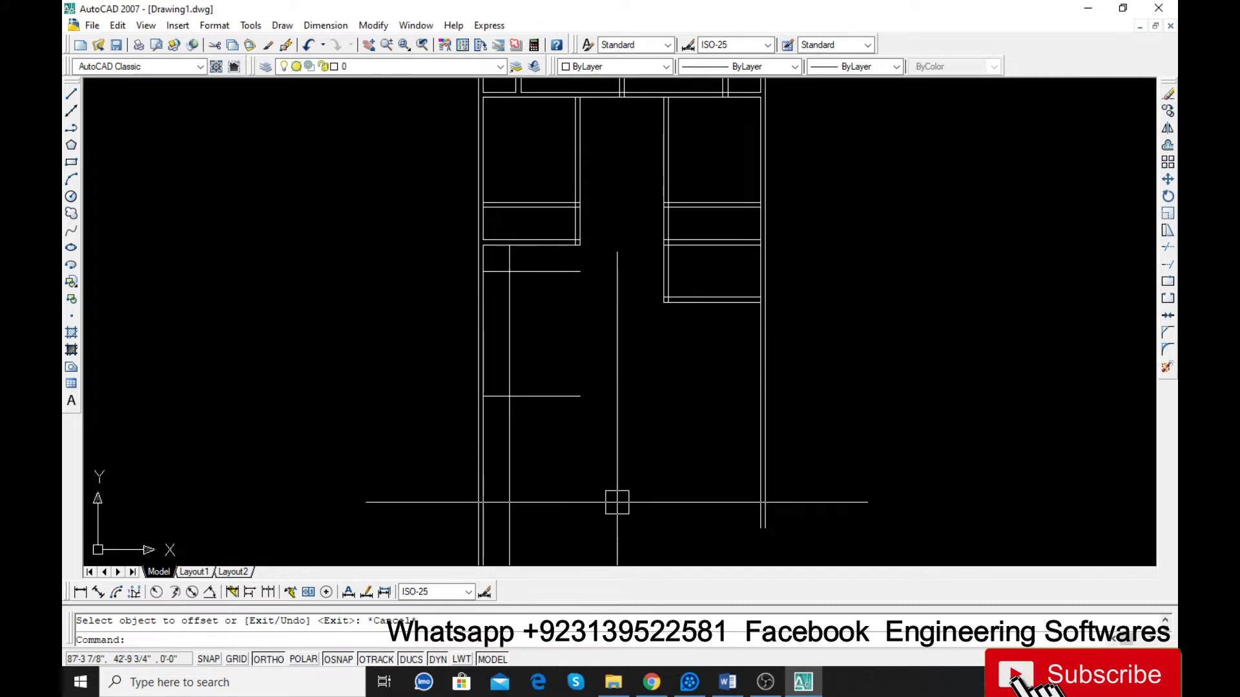
pyautogui.write('ex')
pyautogui.press('Return')
pyautogui.press('Return')
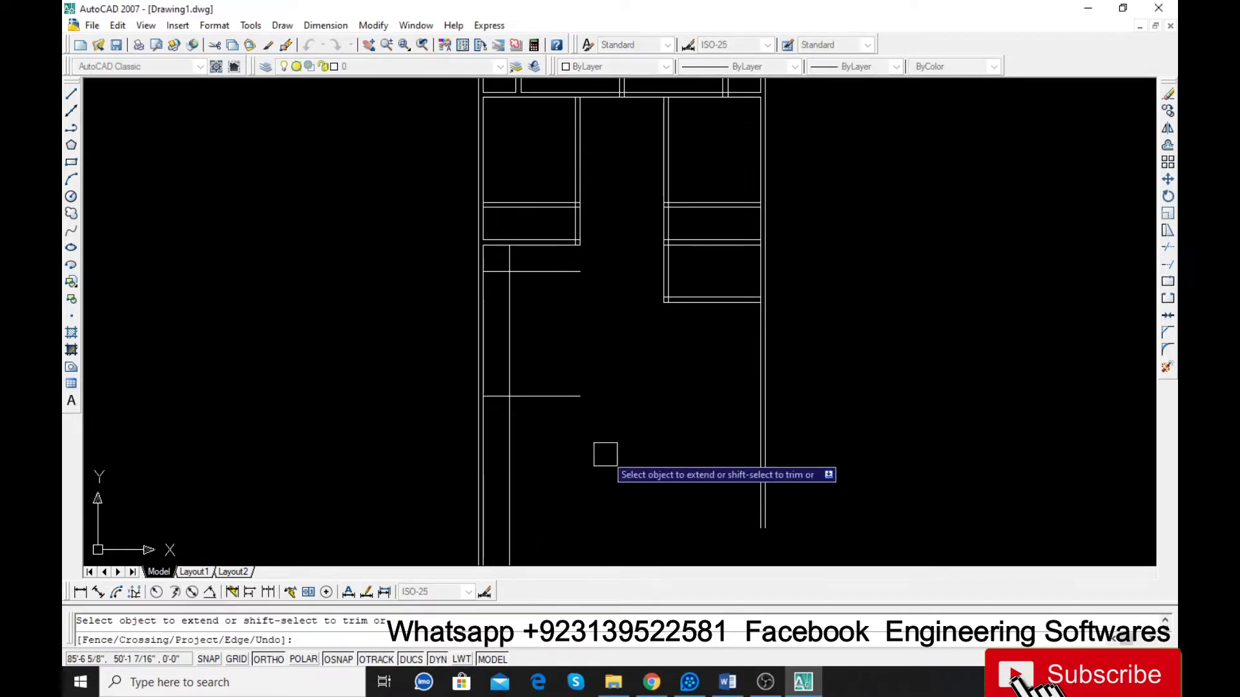
pyautogui.click(535, 454)
pyautogui.press('Escape')
# Step: Trim the left vertical line 4' from the outer wall below the new horizontal line
pyautogui.write('t')
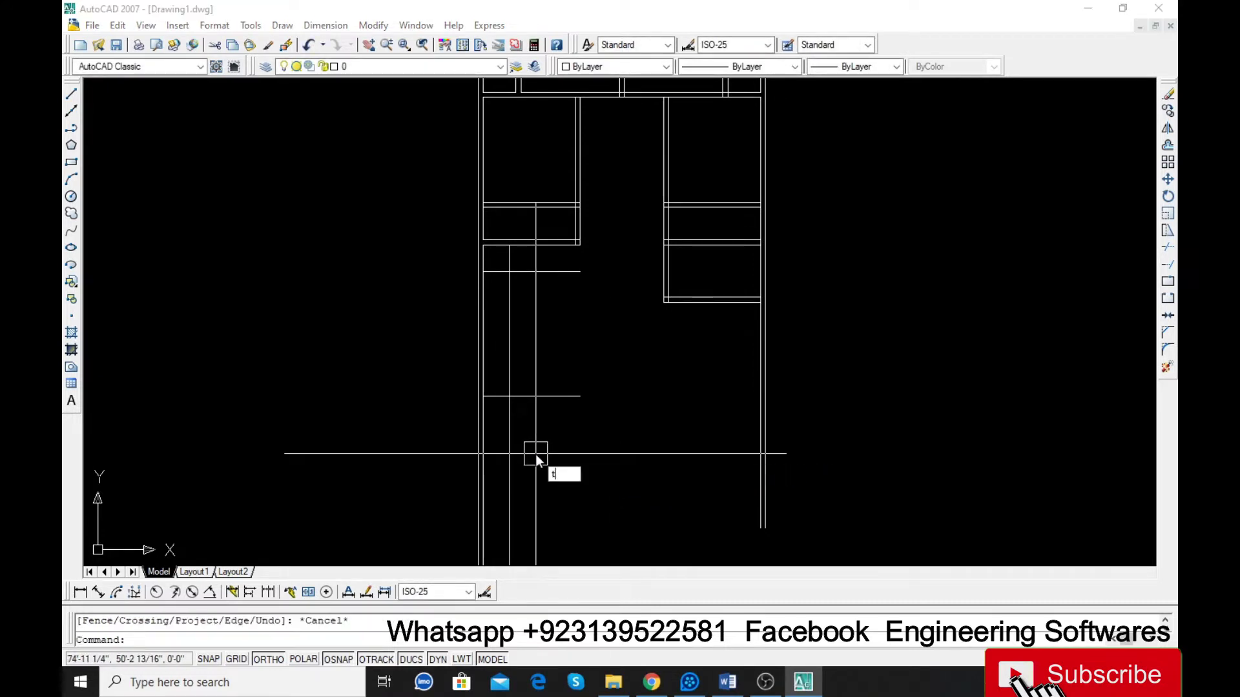
pyautogui.write('r')
pyautogui.press('Return')
pyautogui.press('Return')
pyautogui.click(515, 446)
pyautogui.press('Escape')
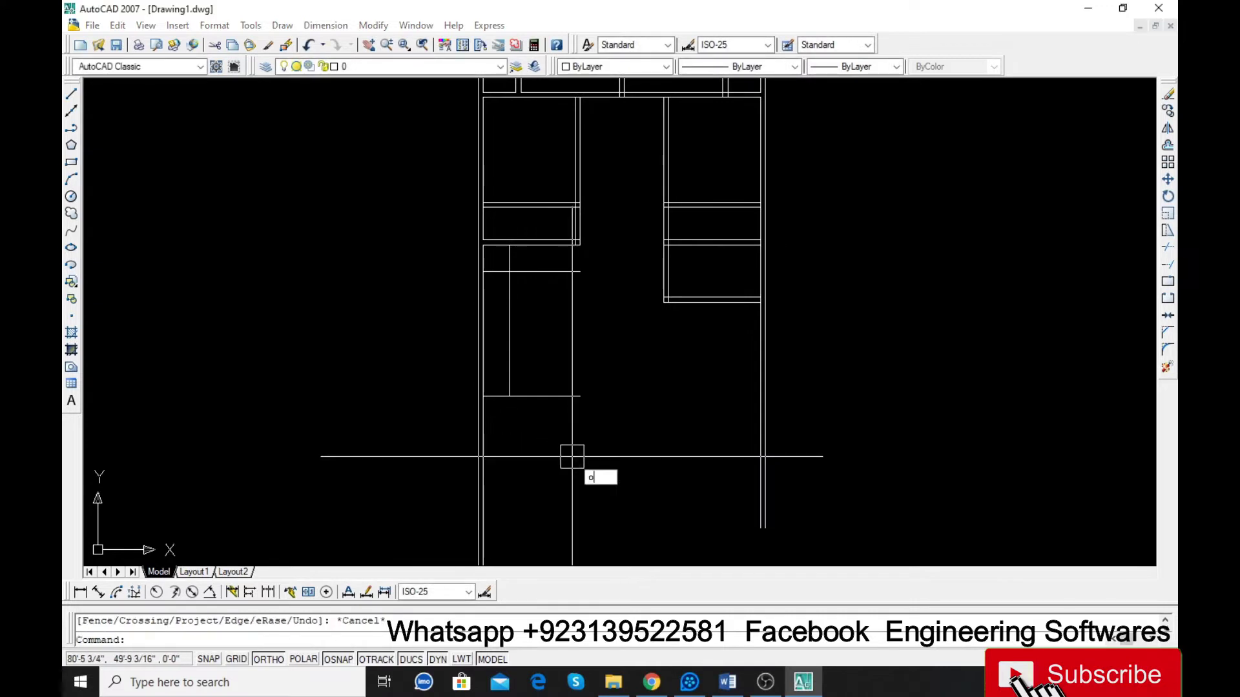
# Step: Offset the left-hand space's lower horizontal line 9" downward to form its wall
pyautogui.write('o')
pyautogui.press('Return')
pyautogui.press('Return')
pyautogui.click(556, 406)
pyautogui.click(552, 452)
pyautogui.press('Escape')
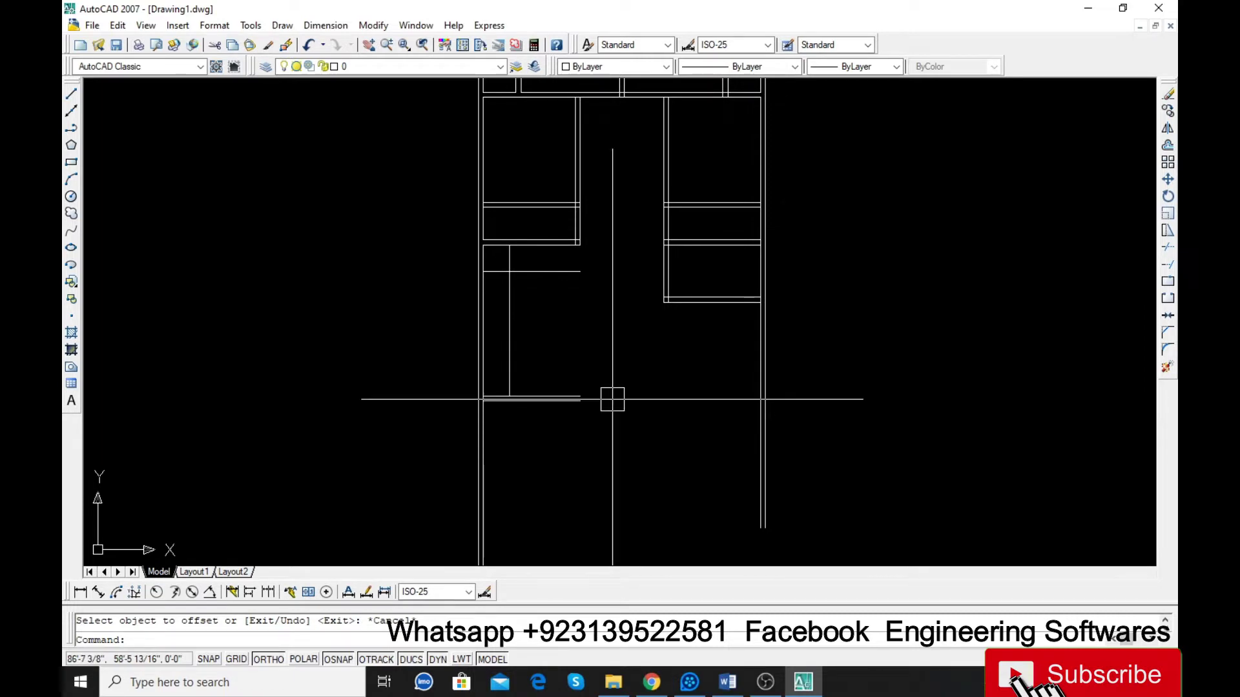
# Step: Stretch the left ends of both lines of the lowest right-hand wall leftward, past the left partition's alignment
pyautogui.scroll(3, 694, 285)
pyautogui.click(698, 268)
pyautogui.click(670, 373)
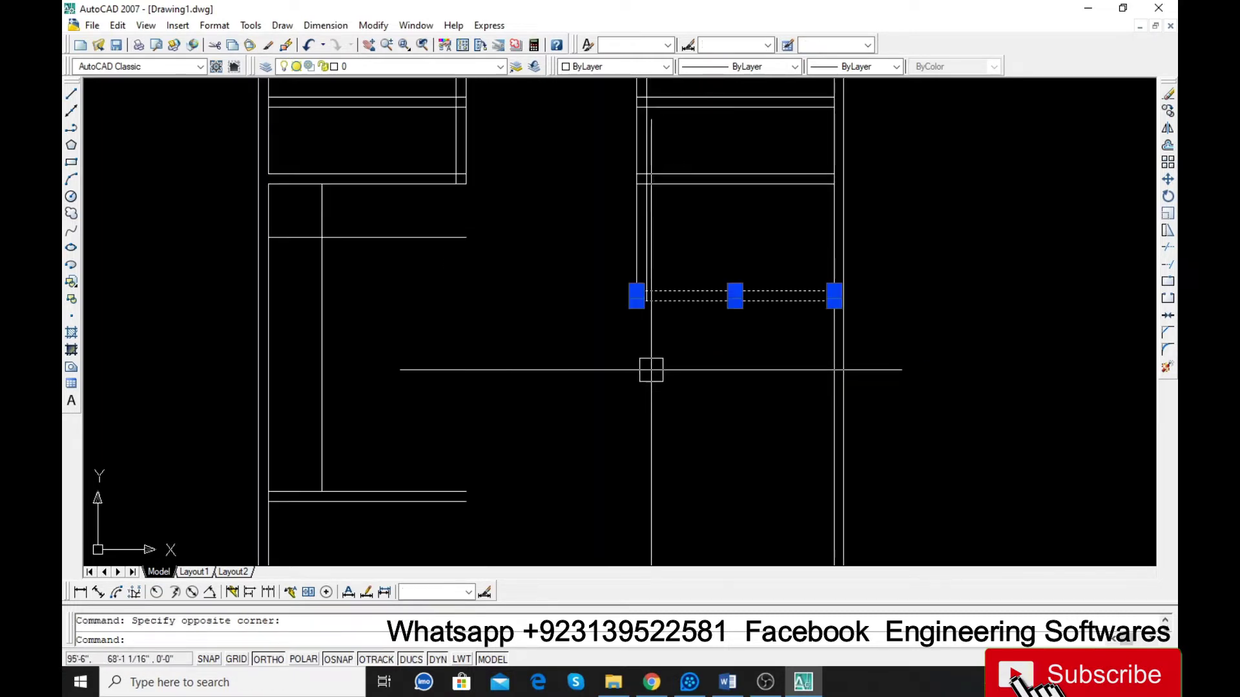
pyautogui.click(636, 301)
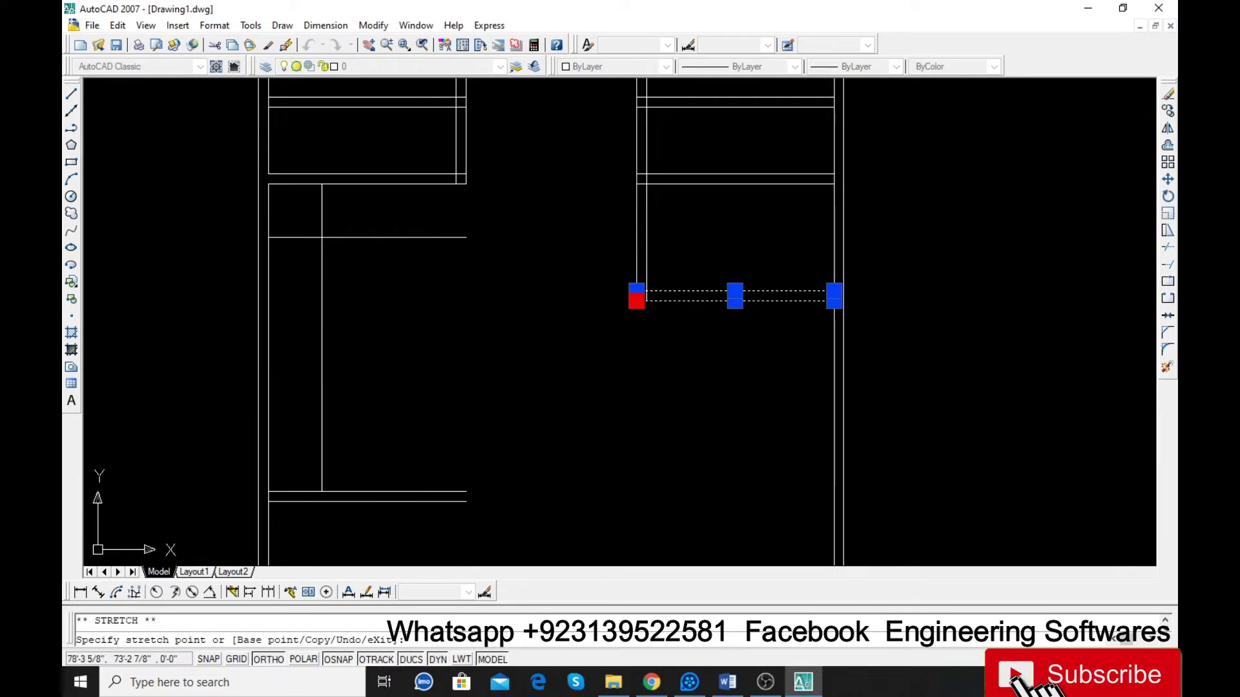
pyautogui.click(421, 316)
pyautogui.press('Escape')
pyautogui.click(641, 284)
pyautogui.click(639, 289)
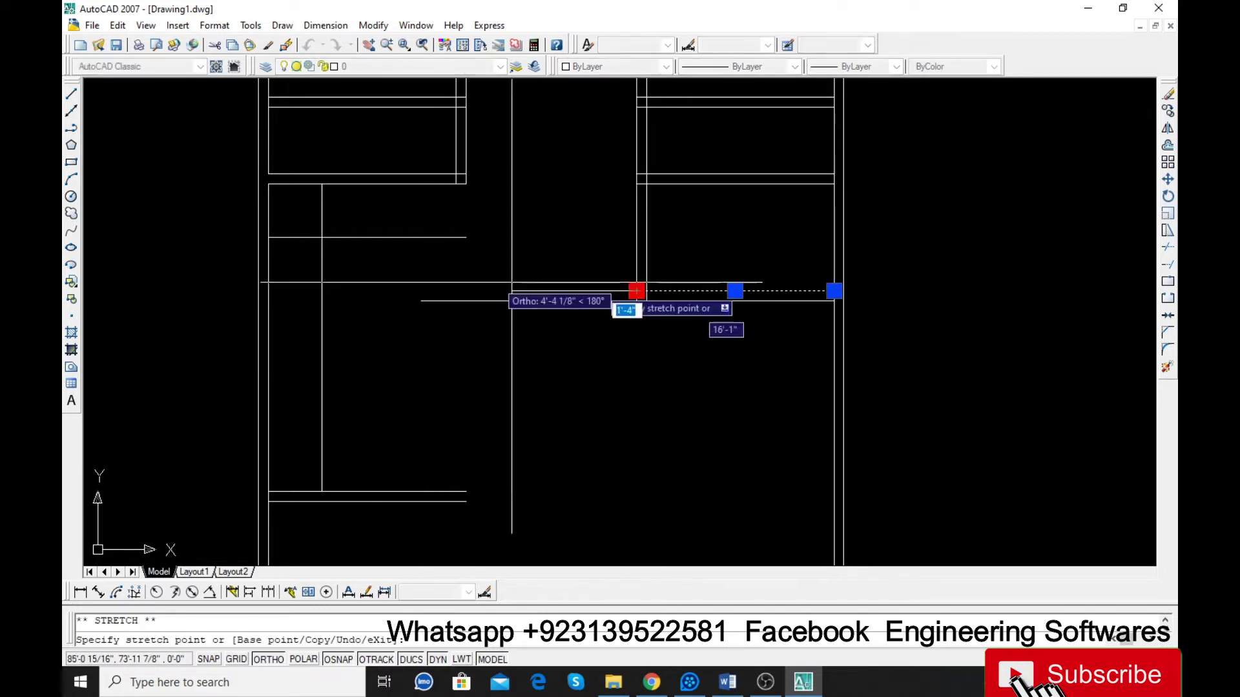
pyautogui.click(447, 290)
pyautogui.press('Escape')
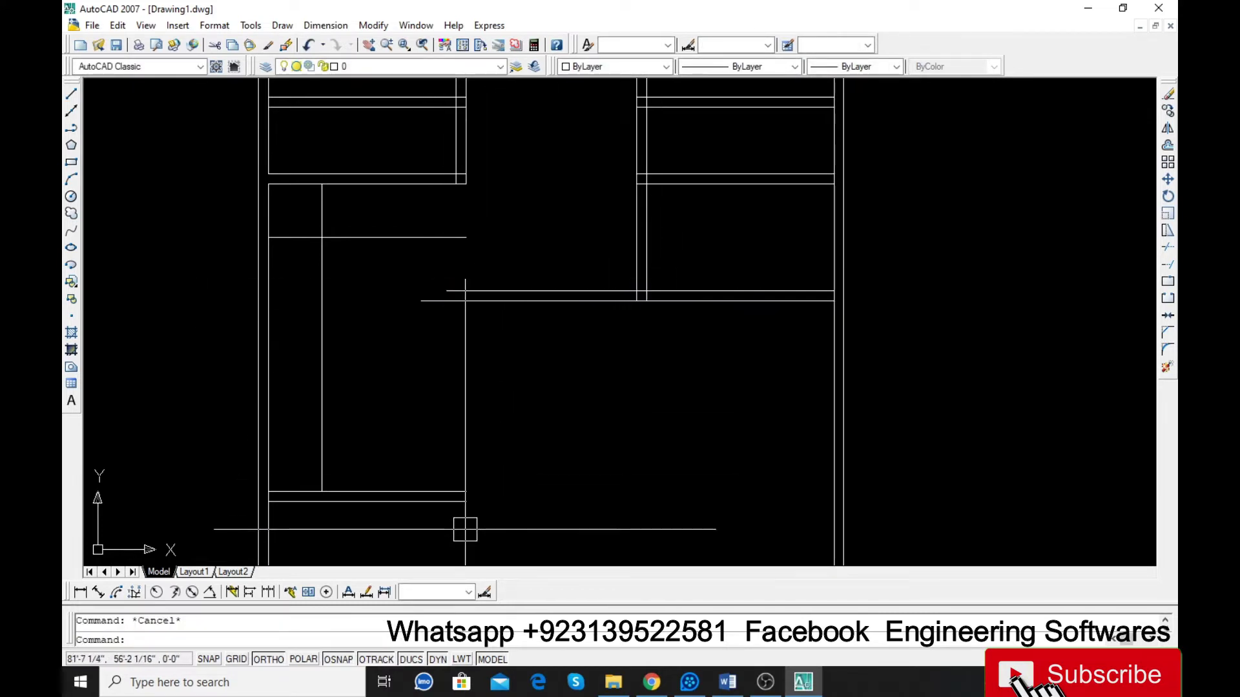
# Step: Draw a vertical line from the right end of the lowest left wall up to the stretched wall's lower line
pyautogui.write('l')
pyautogui.press('Return')
pyautogui.click(465, 501)
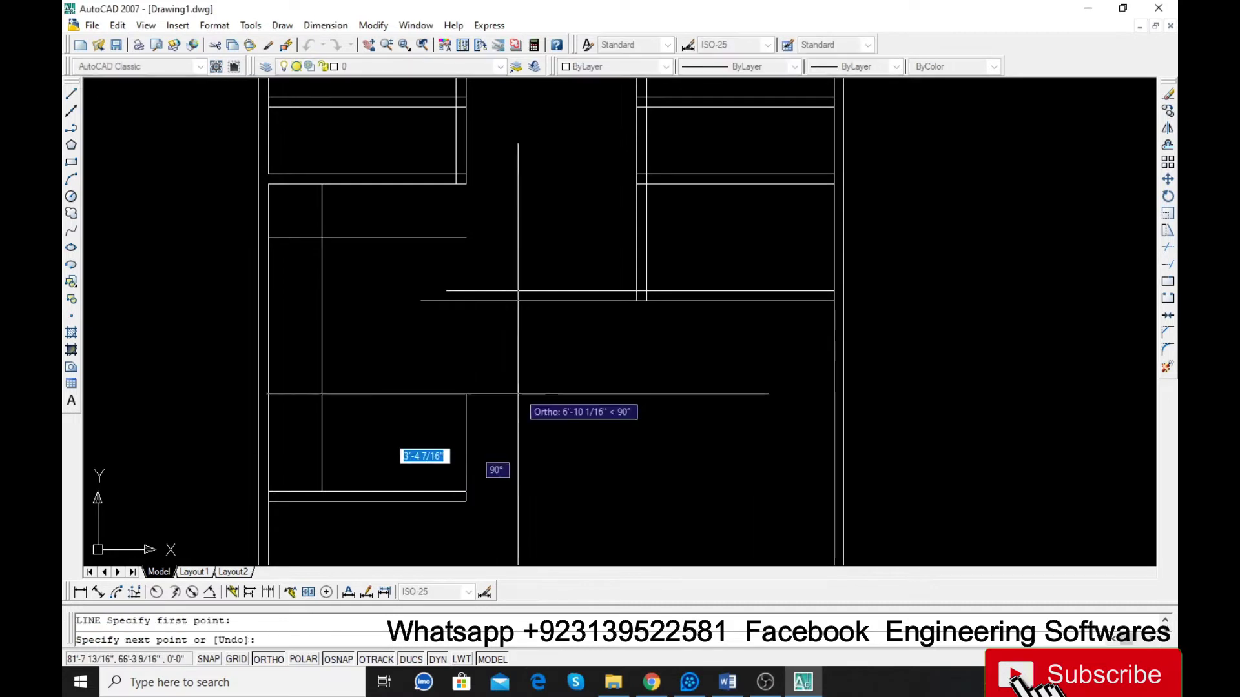
pyautogui.click(466, 300)
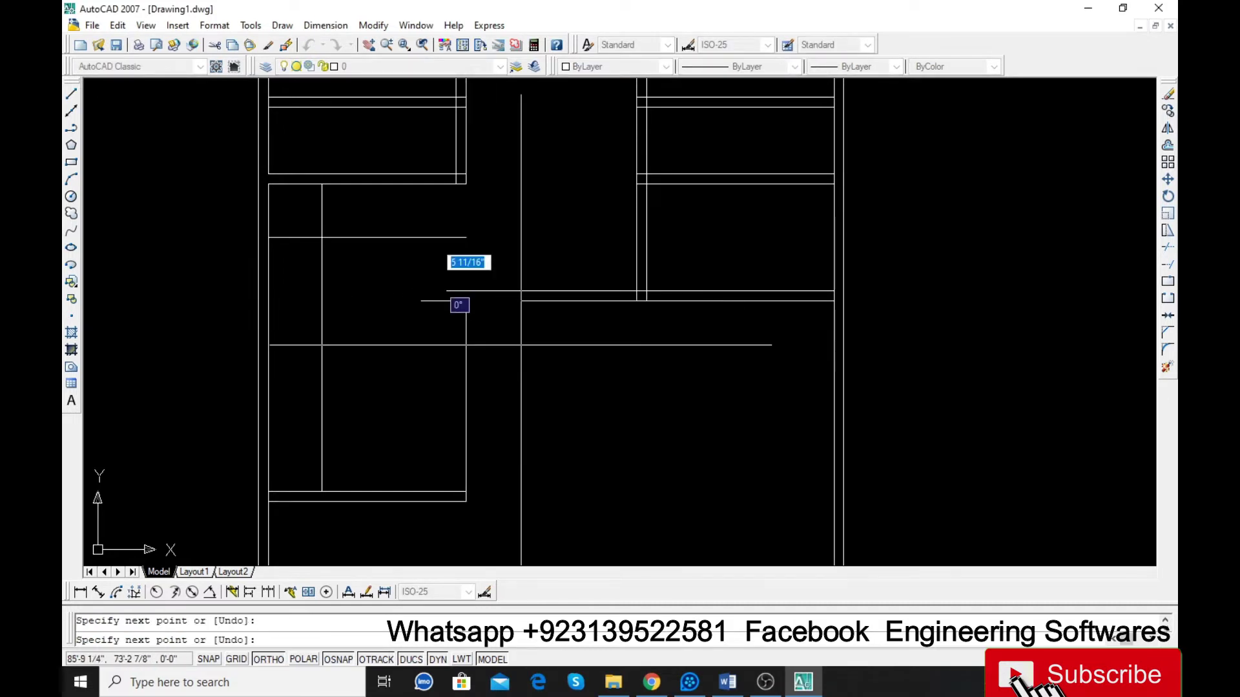
pyautogui.press('Return')
# Step: Offset the new vertical line 9" to the left and extend the copy up to the stretched wall's upper line
pyautogui.write('o')
pyautogui.press('Return')
pyautogui.write('9')
pyautogui.press('Return')
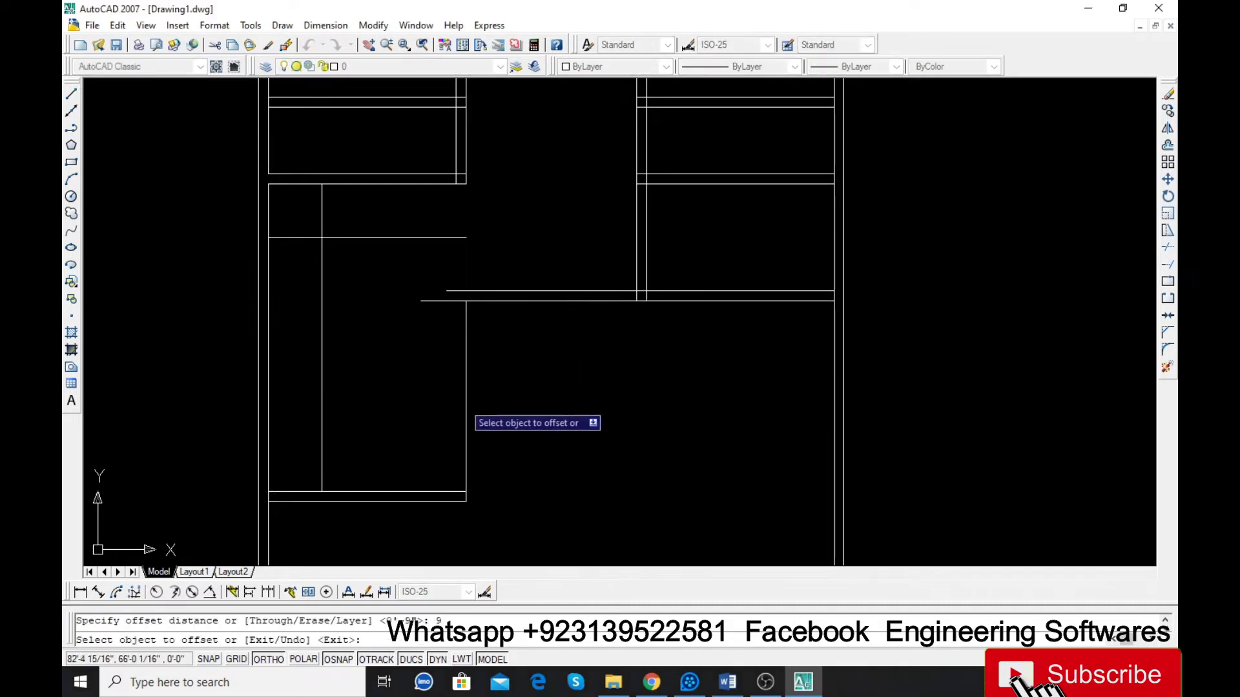
pyautogui.click(465, 413)
pyautogui.click(448, 416)
pyautogui.press('Escape')
pyautogui.write('ex')
pyautogui.press('Return')
pyautogui.press('Escape')
# Step: Trim the overhanging left ends of the stretched wall's lines and the overlap at its corner with the new vertical wall
pyautogui.write('tr')
pyautogui.press('Return')
pyautogui.press('Return')
pyautogui.scroll(4, 440, 296)
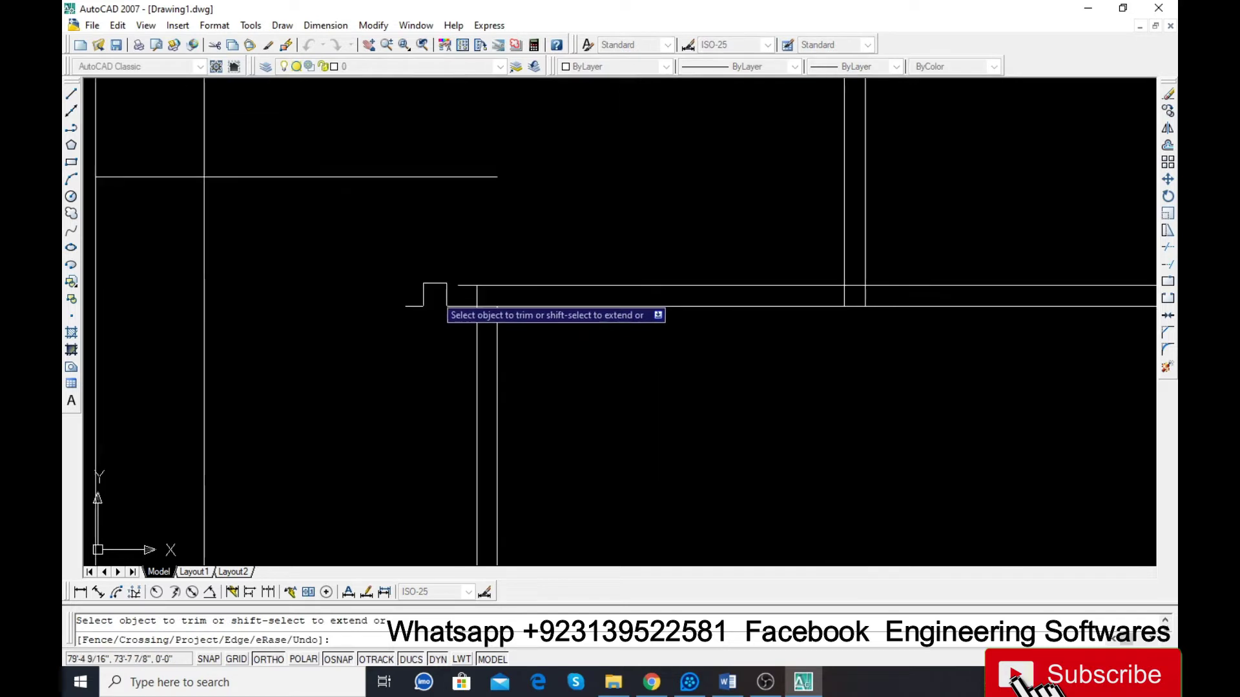
pyautogui.click(456, 284)
pyautogui.scroll(-7, 415, 318)
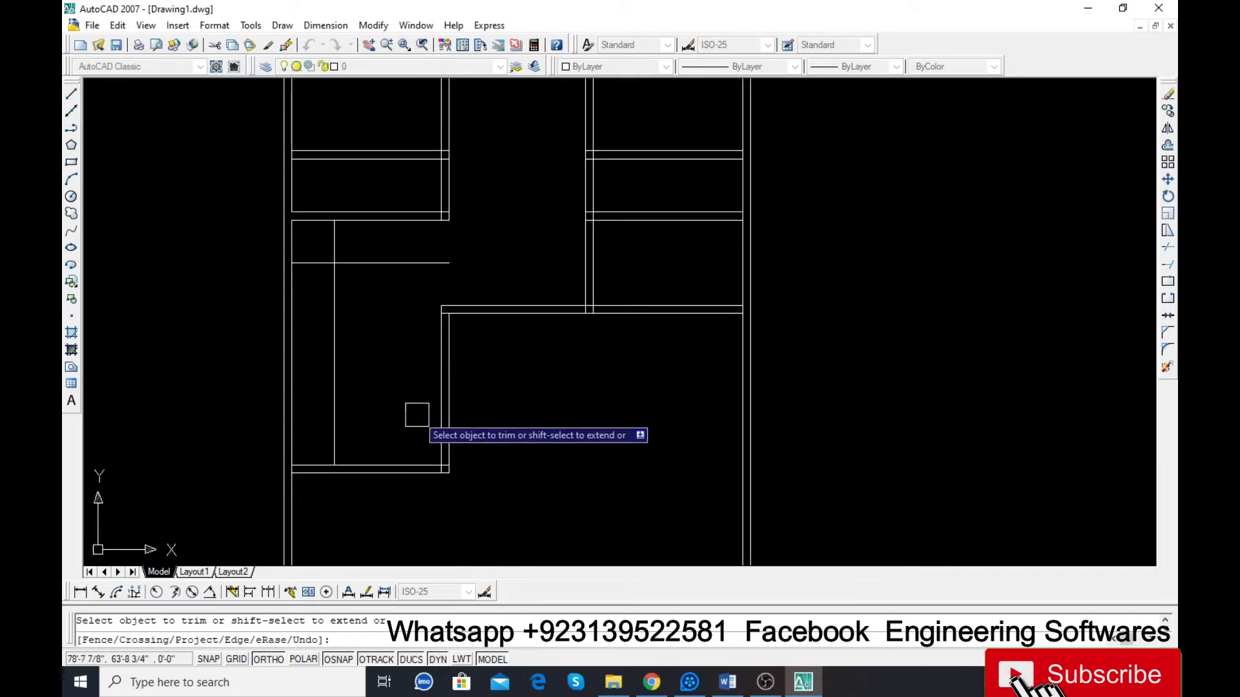
pyautogui.scroll(8, 449, 311)
pyautogui.scroll(-5, 430, 314)
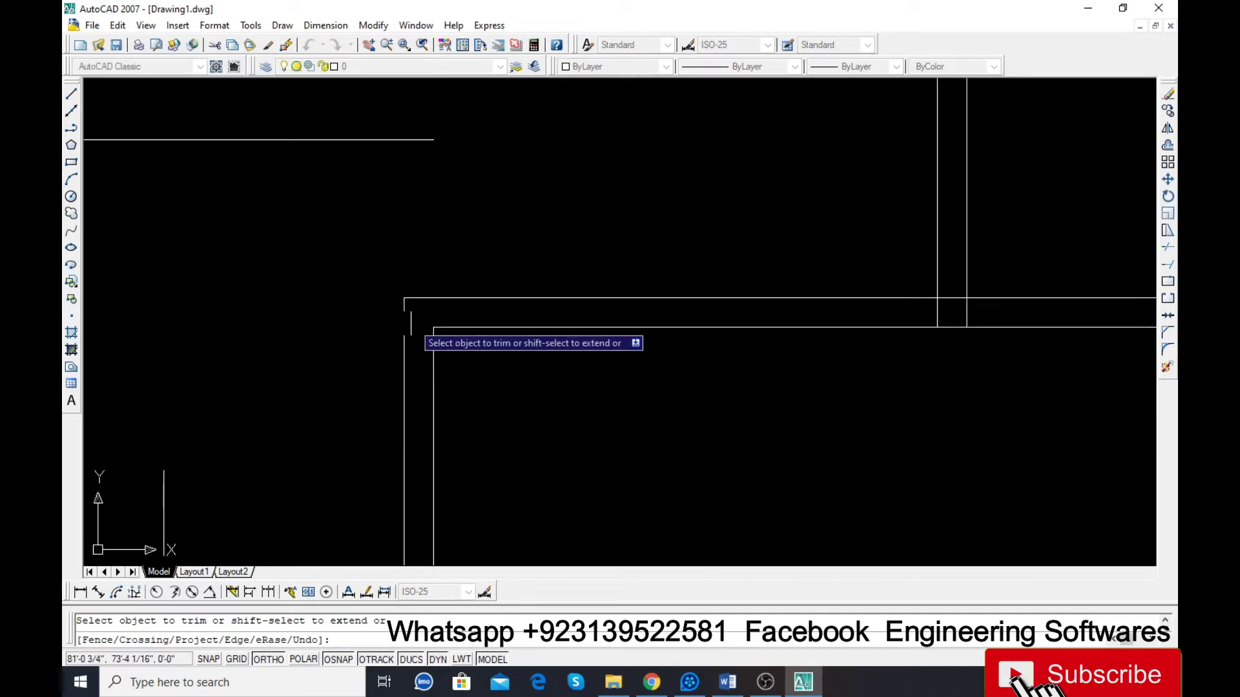
pyautogui.scroll(2, 440, 375)
pyautogui.scroll(2, 440, 379)
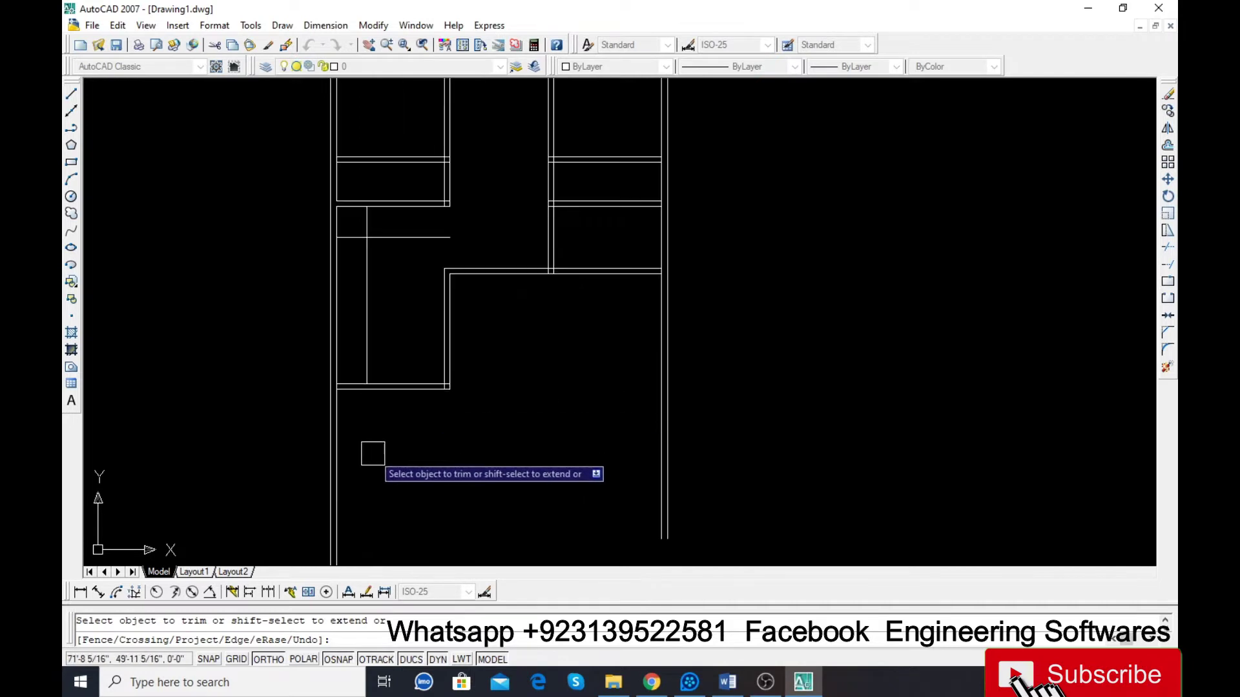
pyautogui.press('Escape')
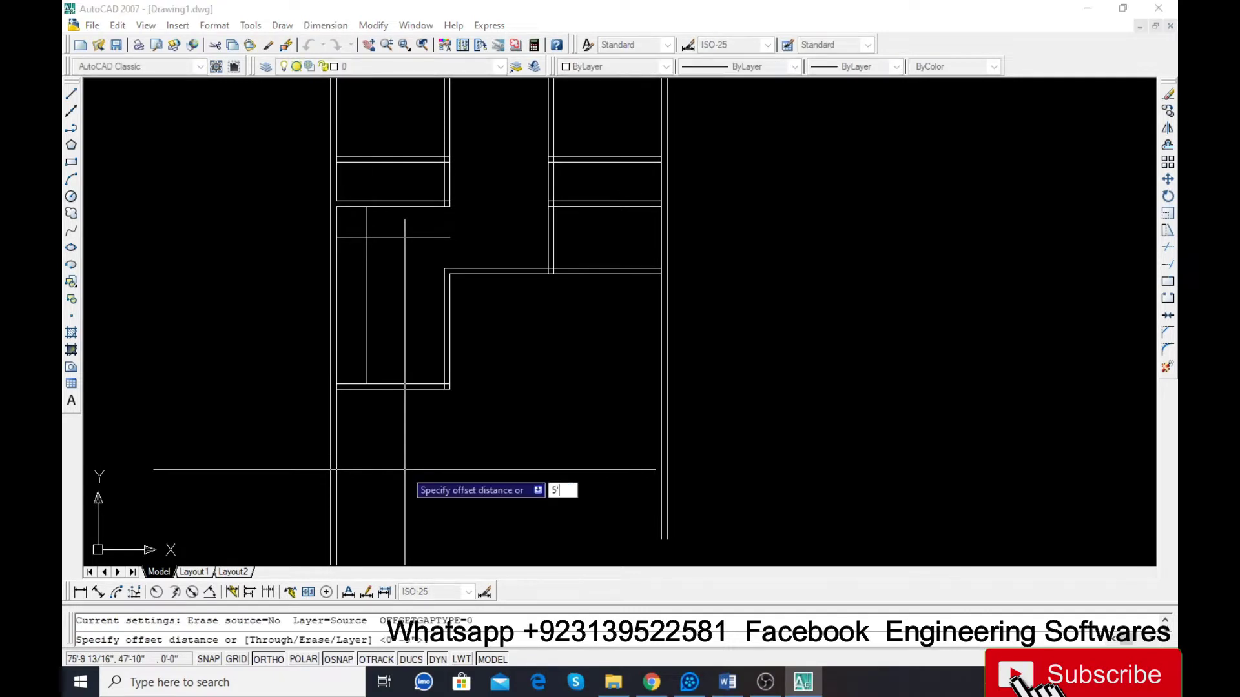
# Step: Offset the lower line of the lowest left wall 5' downward
pyautogui.press('Return')
pyautogui.click(404, 397)
pyautogui.click(397, 442)
pyautogui.press('Escape')
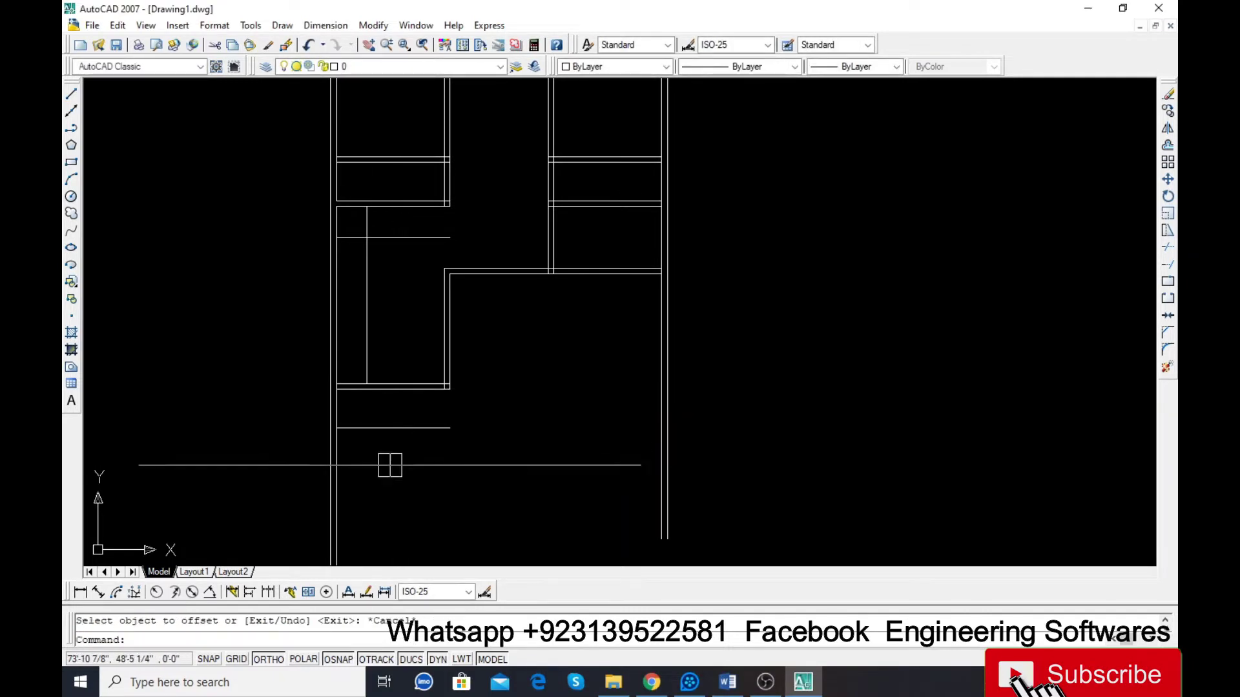
# Step: Extend both ends of the new bottom horizontal line to the outer lines of the left and right outer walls
pyautogui.write('ex')
pyautogui.press('Return')
pyautogui.press('Return')
pyautogui.click(355, 427)
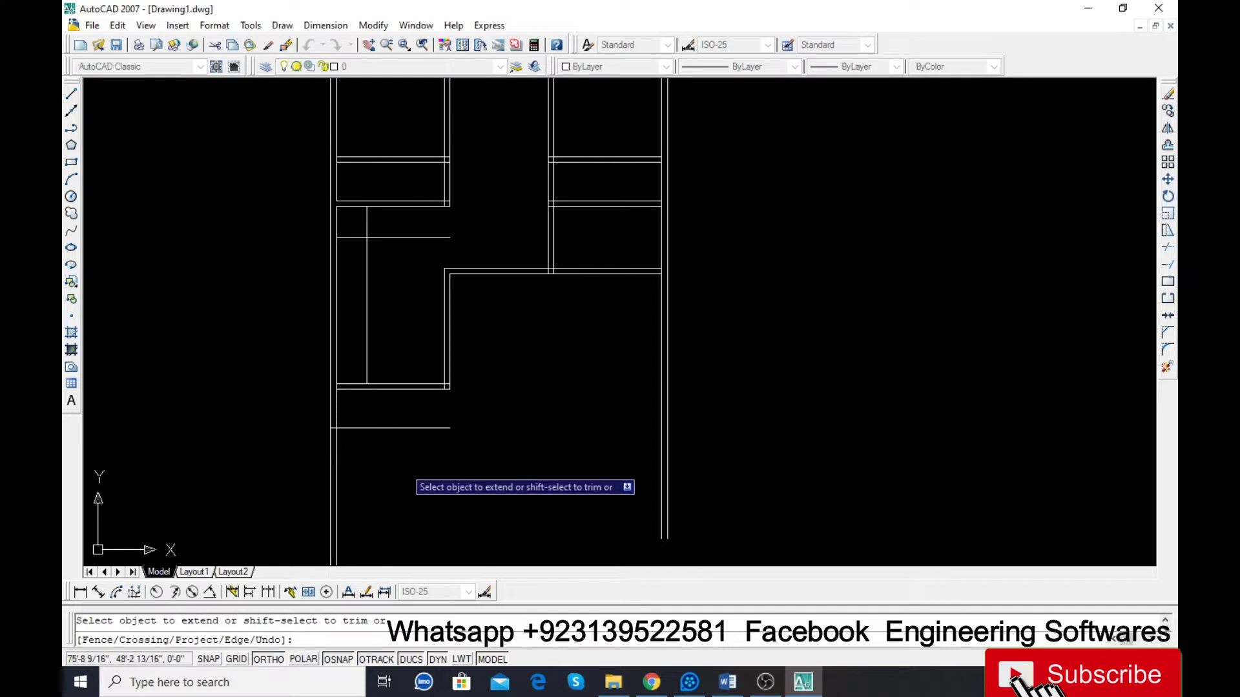
pyautogui.press('Escape')
pyautogui.write('o')
pyautogui.press('Return')
pyautogui.press('Escape')
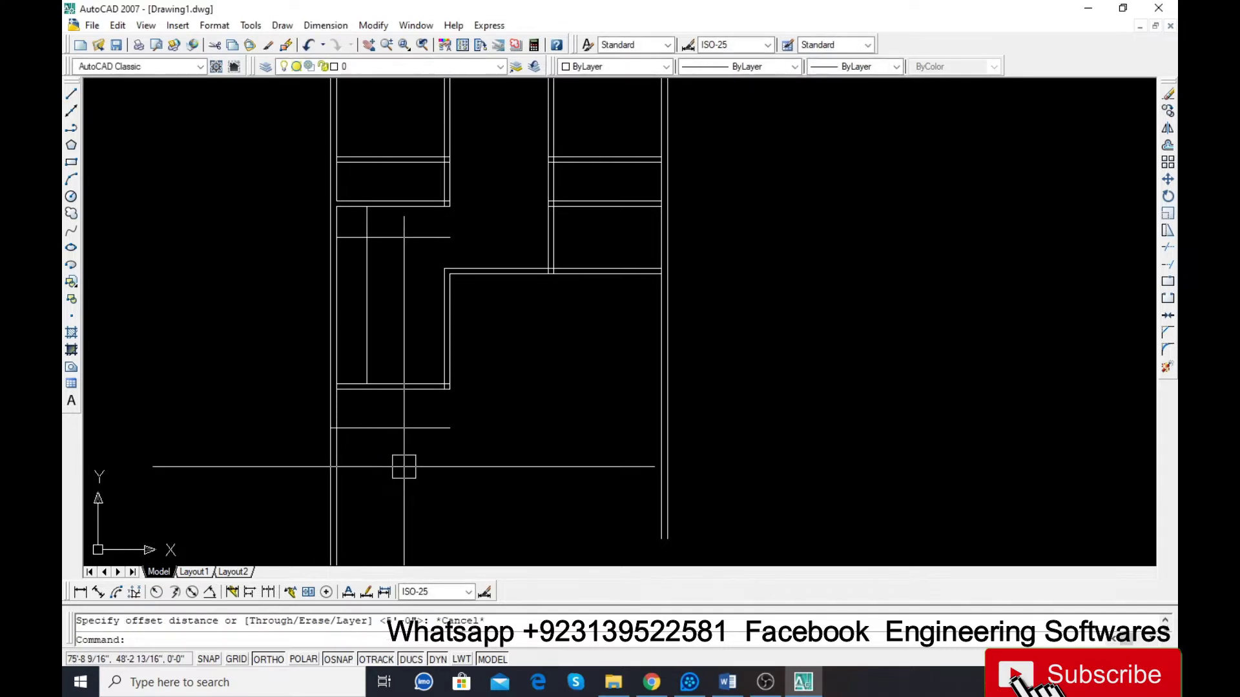
pyautogui.write('ex')
pyautogui.press('Return')
pyautogui.press('Return')
pyautogui.click(439, 428)
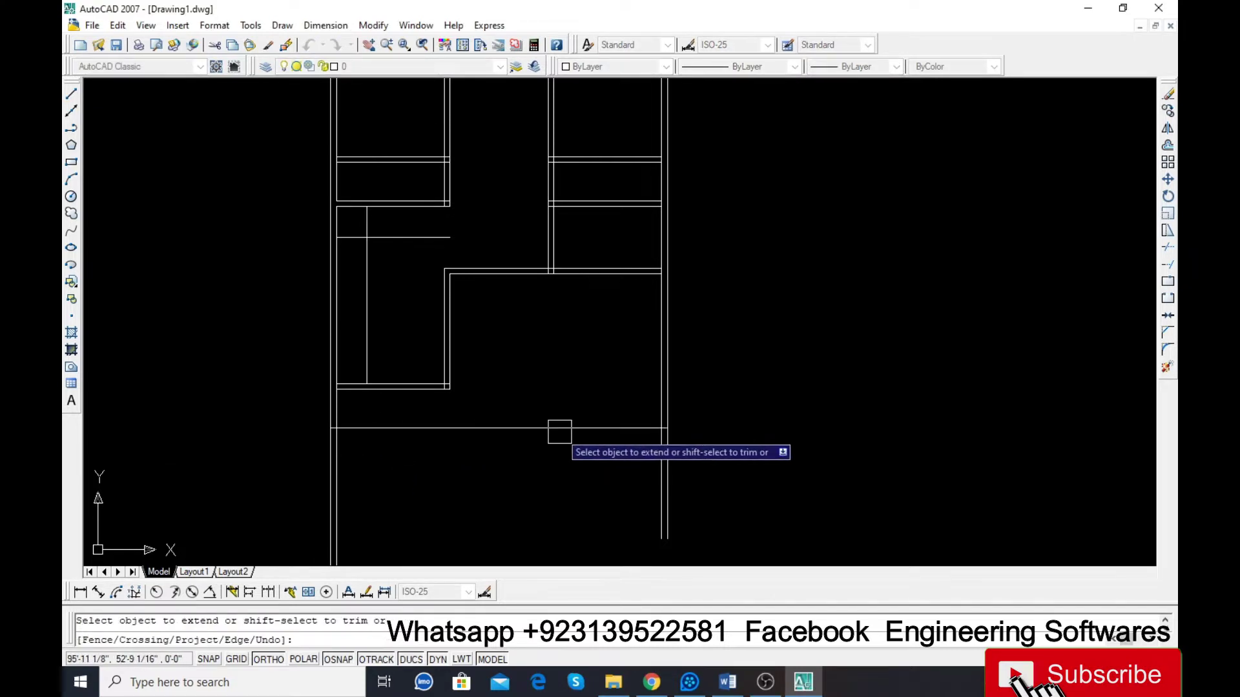
pyautogui.press('Escape')
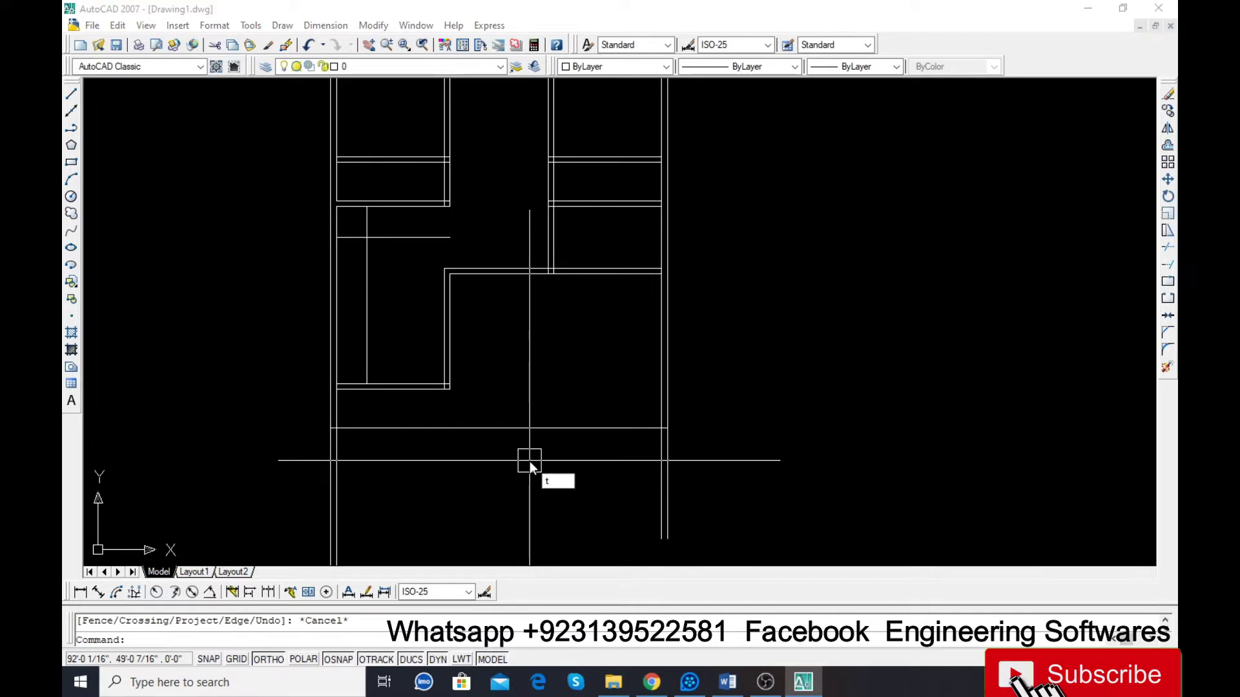
# Step: Offset the full-width bottom line downward by the wall thickness to form the bottom outer wall
pyautogui.press('Escape')
pyautogui.press('Return')
pyautogui.click(510, 427)
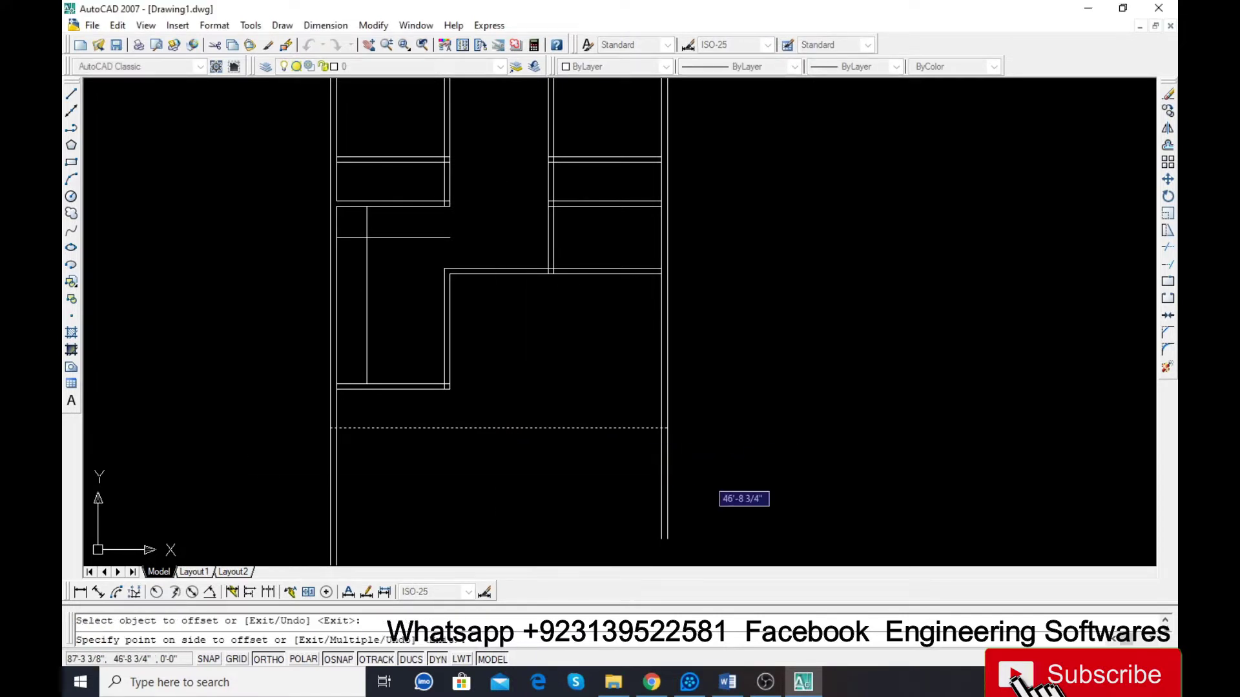
pyautogui.click(493, 478)
pyautogui.press('Escape')
# Step: Trim the outer wall lines that run past the bottom outer wall on both sides
pyautogui.write('tr')
pyautogui.press('Return')
pyautogui.press('Return')
pyautogui.click(742, 489)
pyautogui.click(241, 487)
pyautogui.press('Escape')
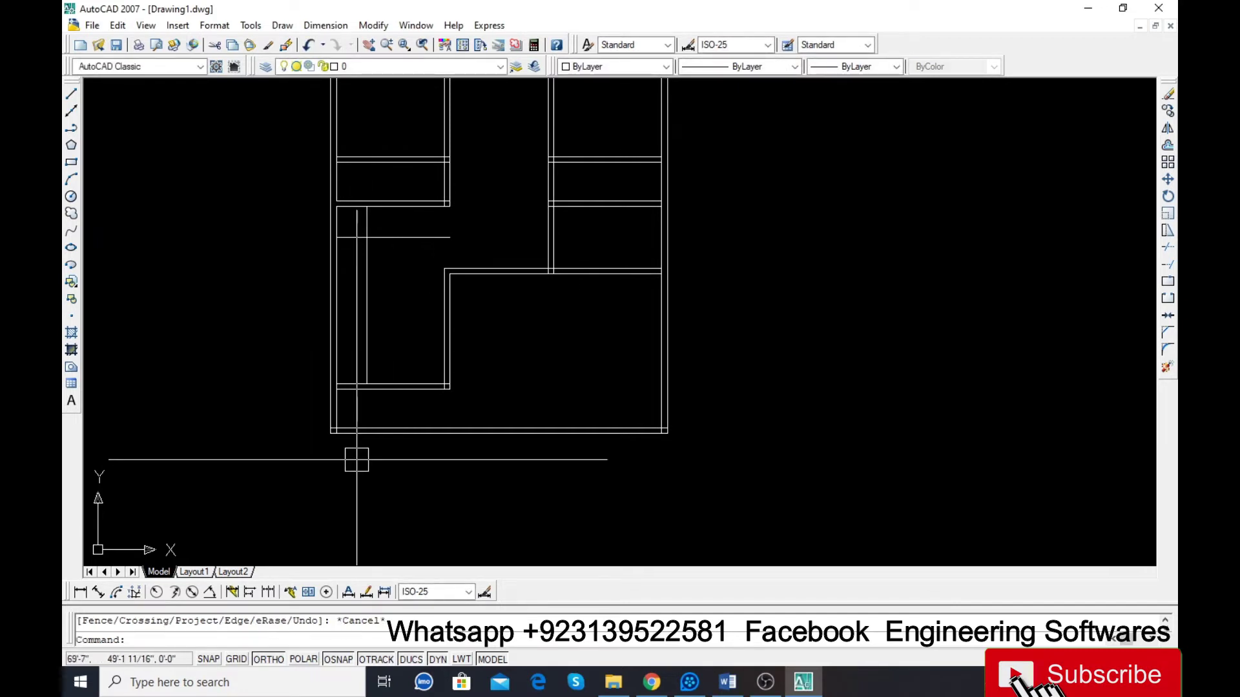
# Step: Trim the overlapping lines at the plan's bottom-left corner and where the lowest left wall meets the outer wall
pyautogui.scroll(-3, 510, 473)
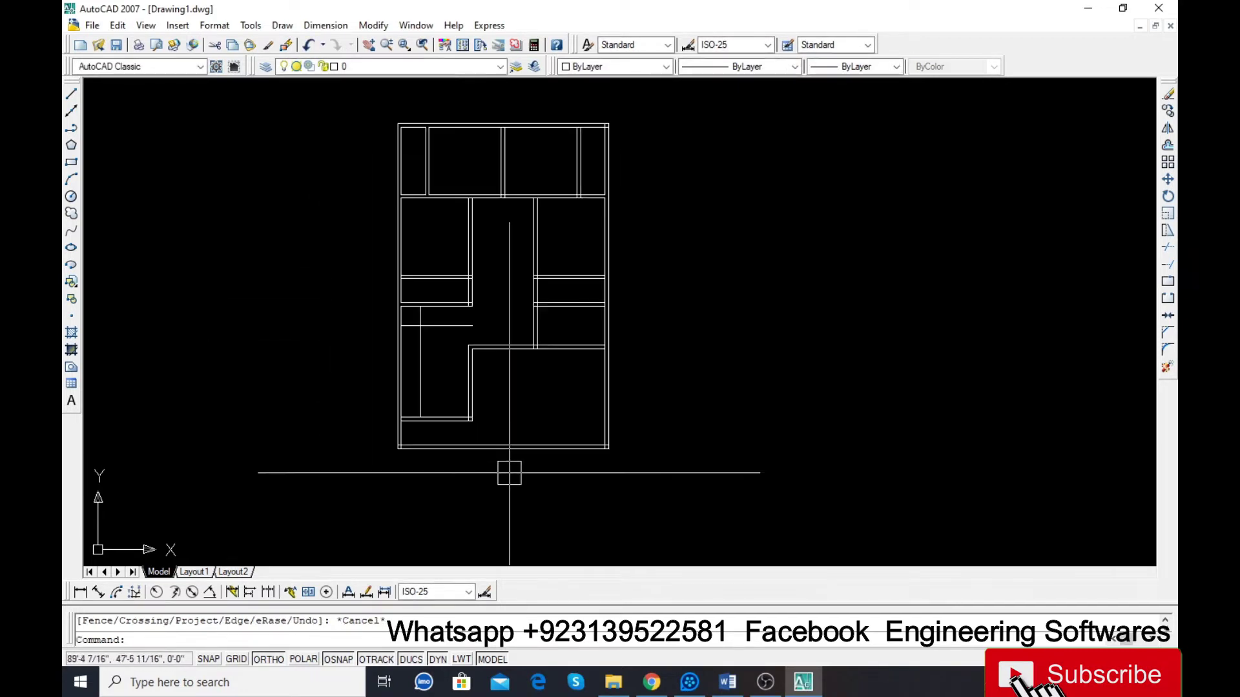
pyautogui.scroll(5, 387, 455)
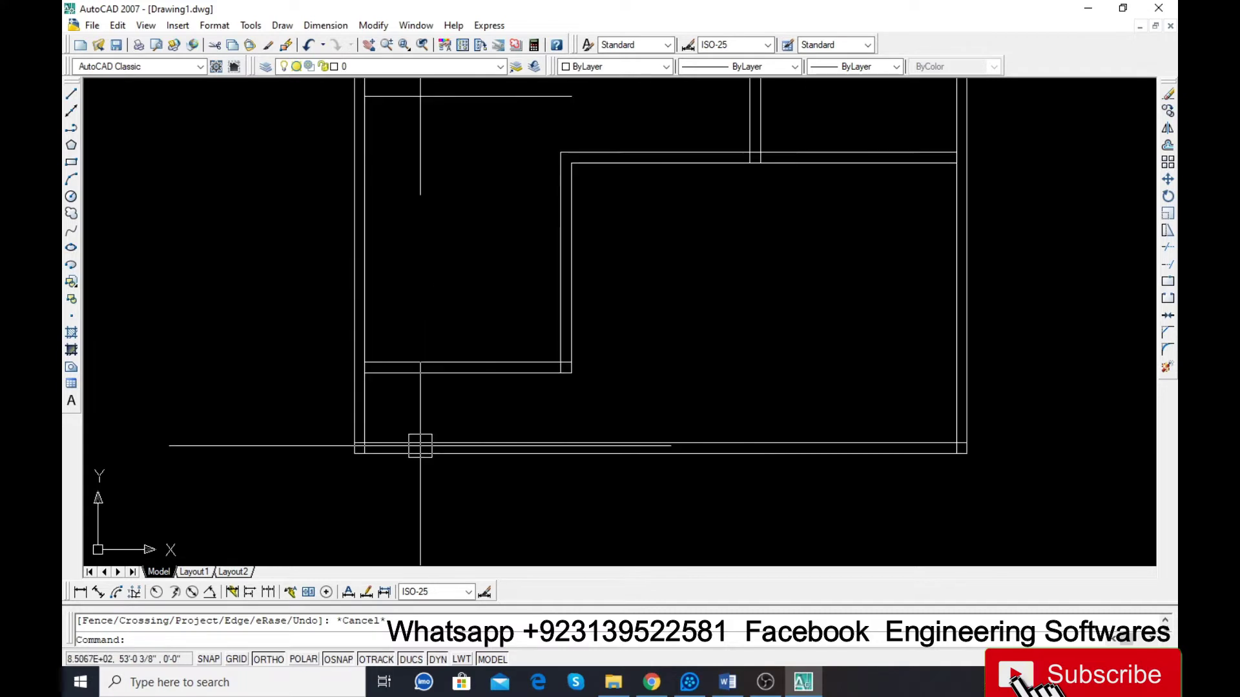
pyautogui.write('tr')
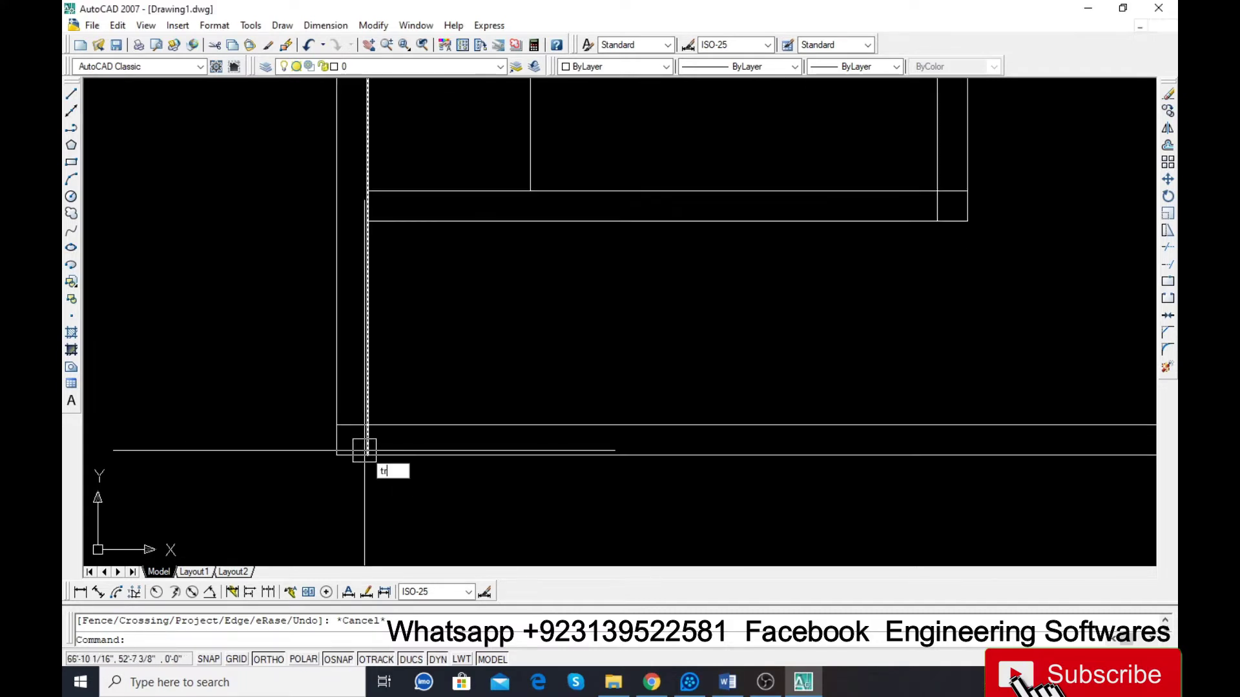
pyautogui.press('Return')
pyautogui.press('Return')
pyautogui.scroll(2, 364, 450)
pyautogui.click(363, 450)
pyautogui.click(341, 410)
pyautogui.scroll(-5, 349, 407)
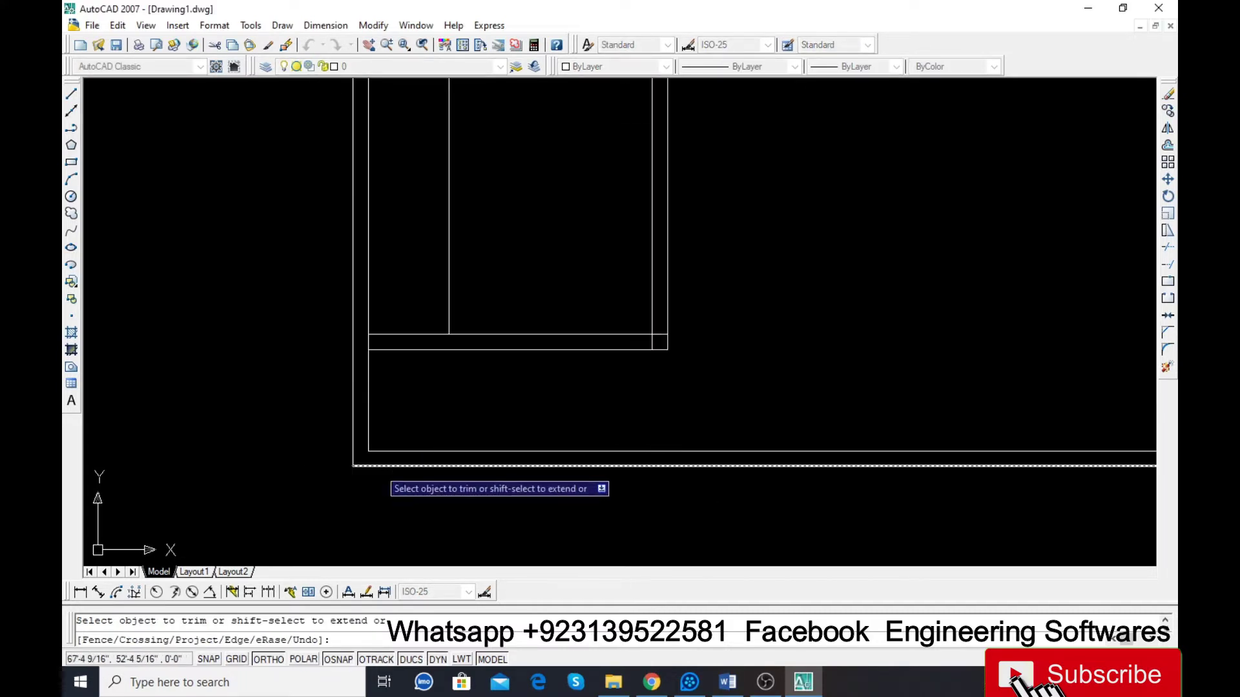
pyautogui.scroll(6, 571, 389)
pyautogui.click(543, 351)
pyautogui.scroll(-6, 502, 392)
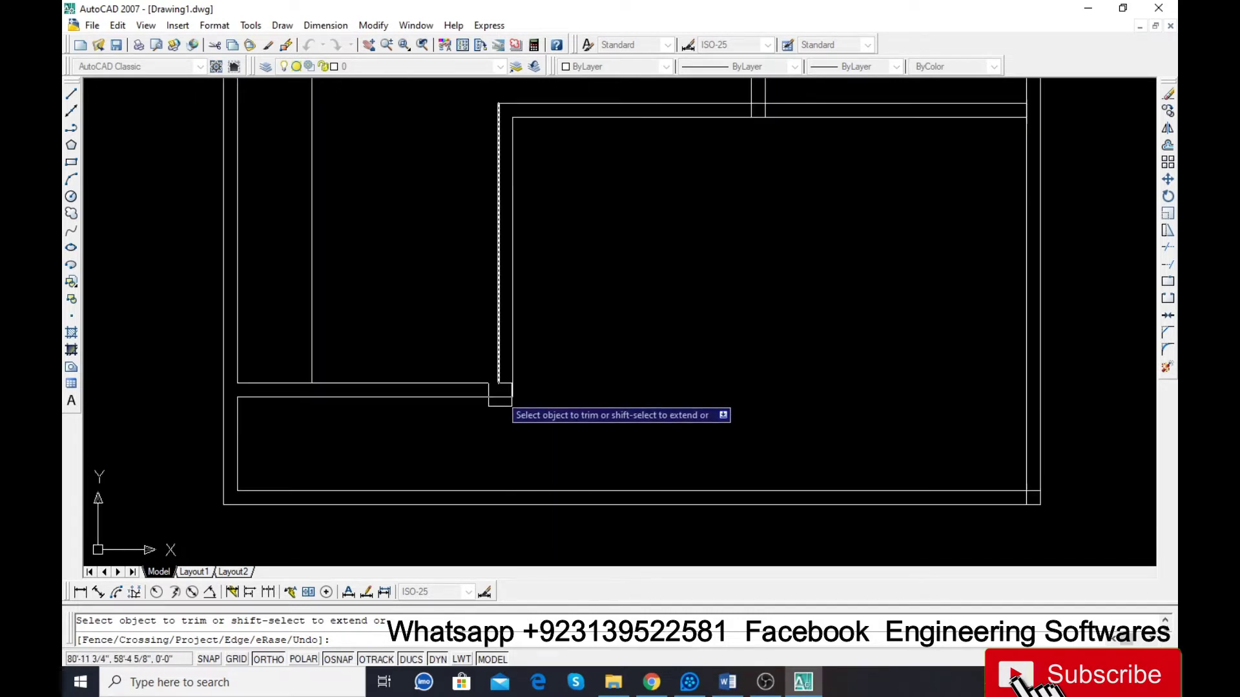
# Step: Trim the overlapping lines at the lowest left wall's right-end corner and at the foot of the right partition
pyautogui.scroll(3, 605, 289)
pyautogui.scroll(3, 605, 287)
pyautogui.click(601, 256)
pyautogui.click(533, 258)
pyautogui.scroll(-5, 536, 277)
pyautogui.scroll(6, 795, 323)
pyautogui.scroll(-5, 778, 310)
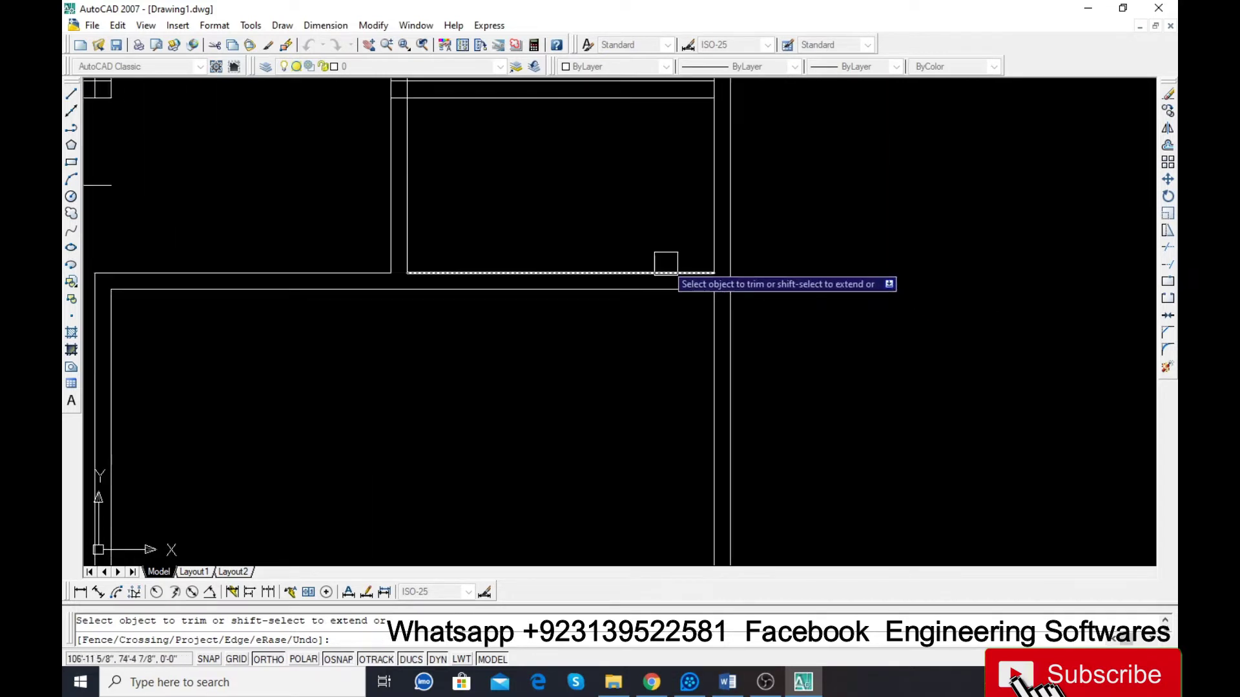
# Step: Trim the overlapping lines where the stretched wall meets the right outer wall and at the plan's bottom-right corner
pyautogui.scroll(4, 675, 375)
pyautogui.scroll(9, 690, 379)
pyautogui.click(719, 380)
pyautogui.click(767, 341)
pyautogui.scroll(-10, 891, 435)
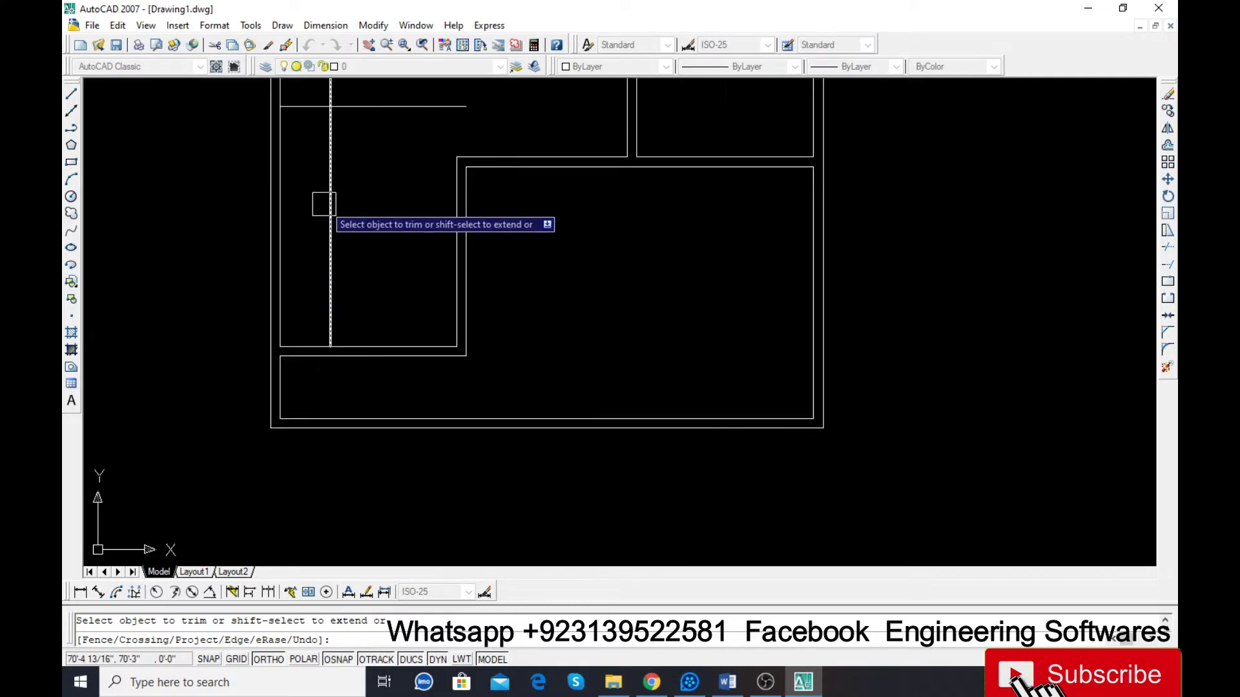
pyautogui.scroll(-4, 427, 388)
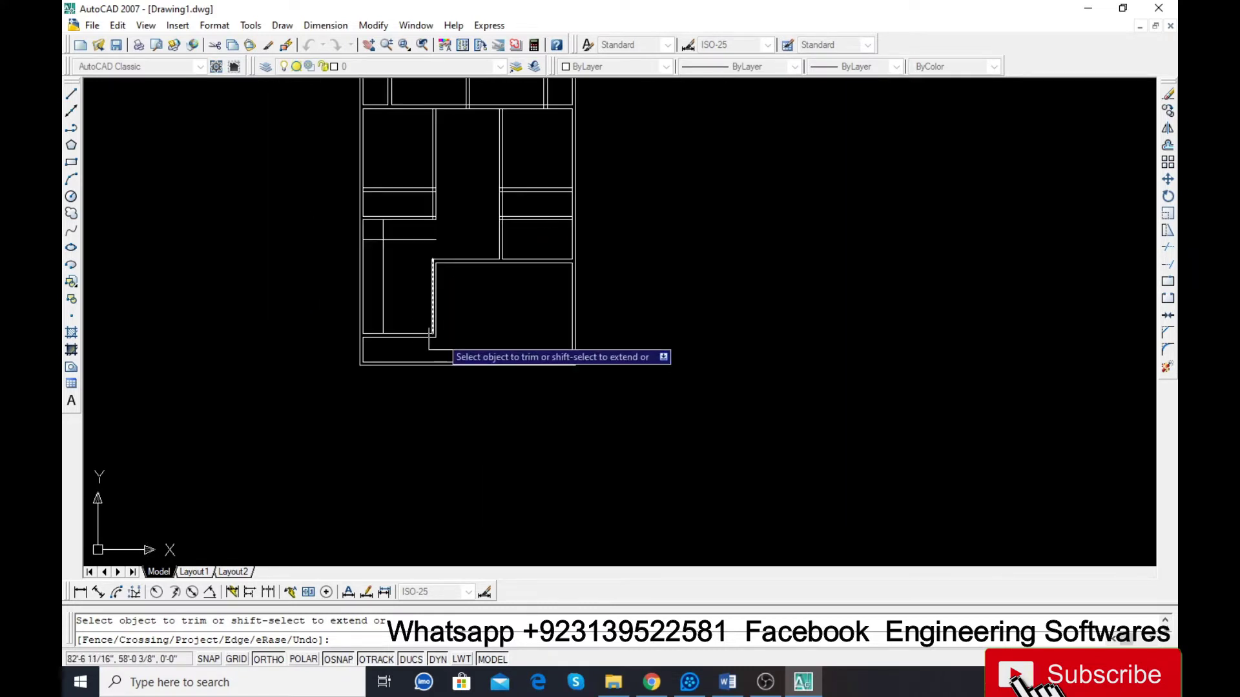
# Step: Trim the overlaps where the left-hand horizontal walls meet the outer wall and left partition, including the corner at the partition's lower end
pyautogui.scroll(5, 380, 183)
pyautogui.scroll(11, 326, 196)
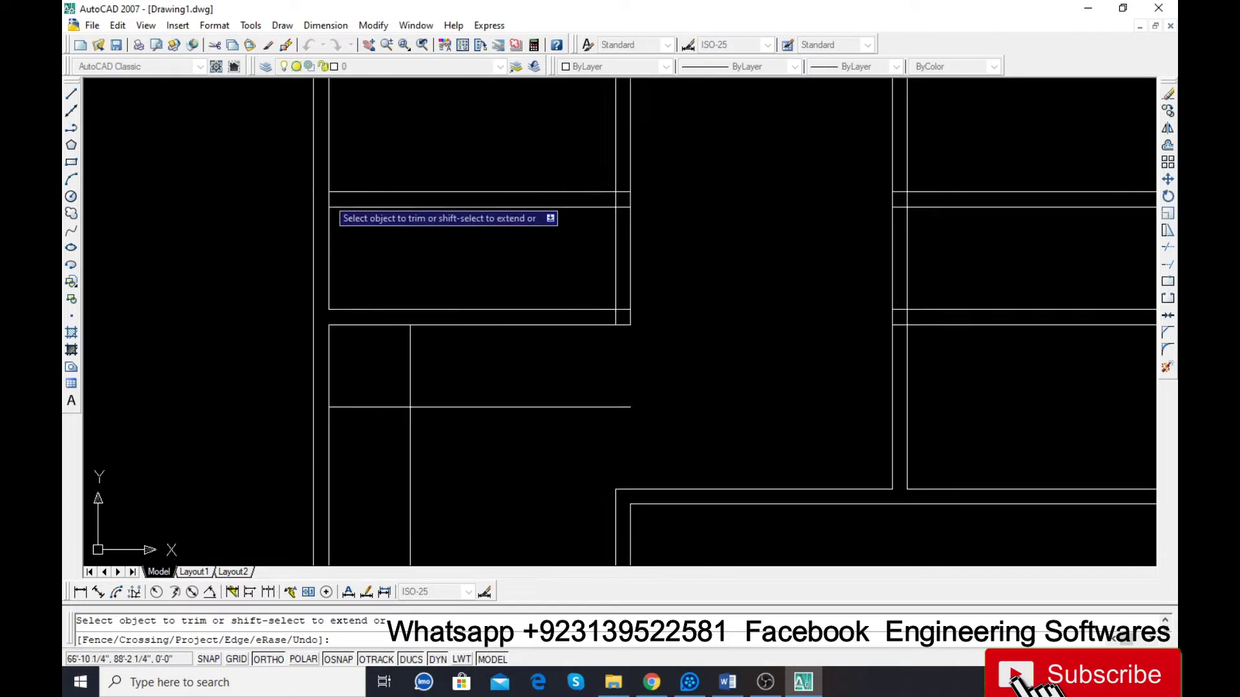
pyautogui.click(327, 197)
pyautogui.scroll(-8, 271, 258)
pyautogui.scroll(6, 600, 252)
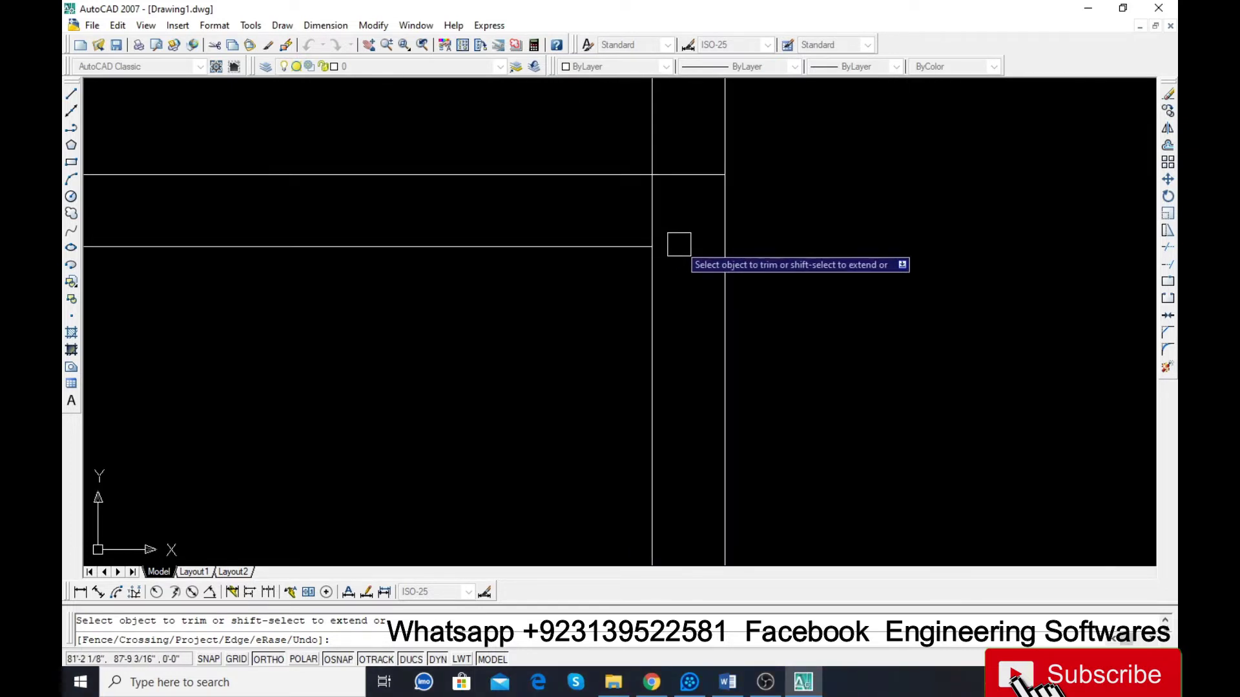
pyautogui.scroll(-4, 659, 323)
pyautogui.scroll(4, 660, 324)
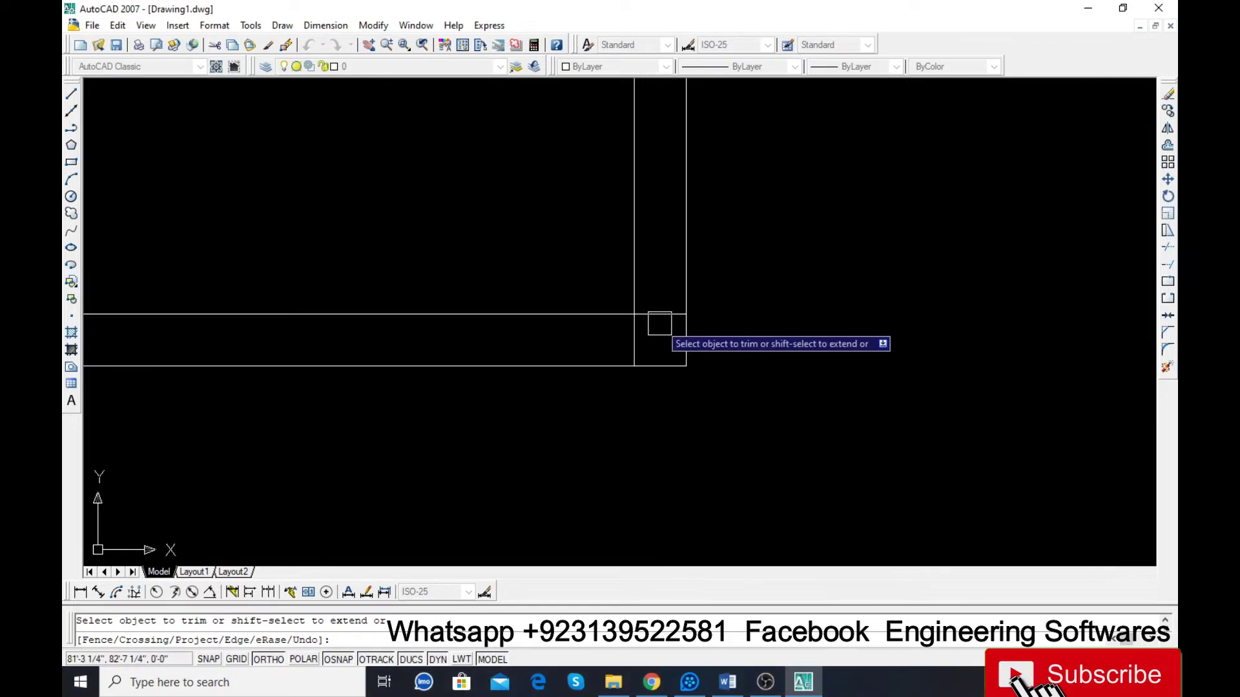
pyautogui.click(655, 346)
pyautogui.scroll(-5, 590, 381)
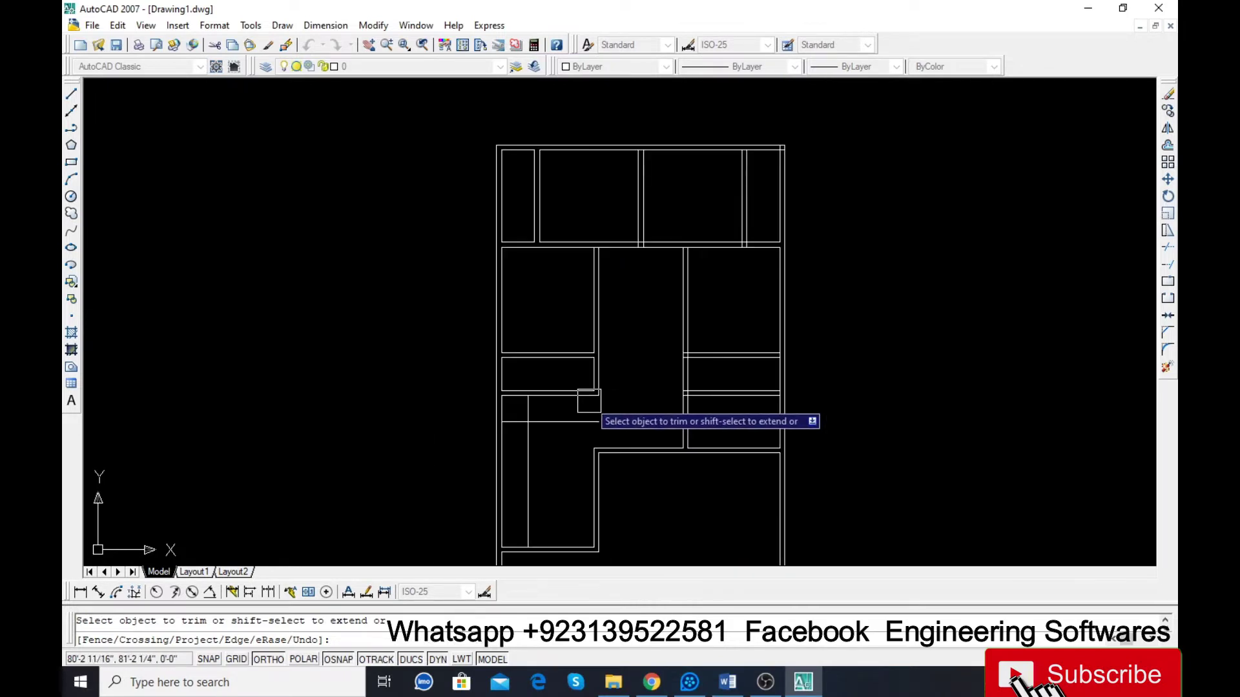
# Step: Trim the overlaps at the left partition's top end and at both ends of the middle partition between the top rooms
pyautogui.scroll(3, 514, 181)
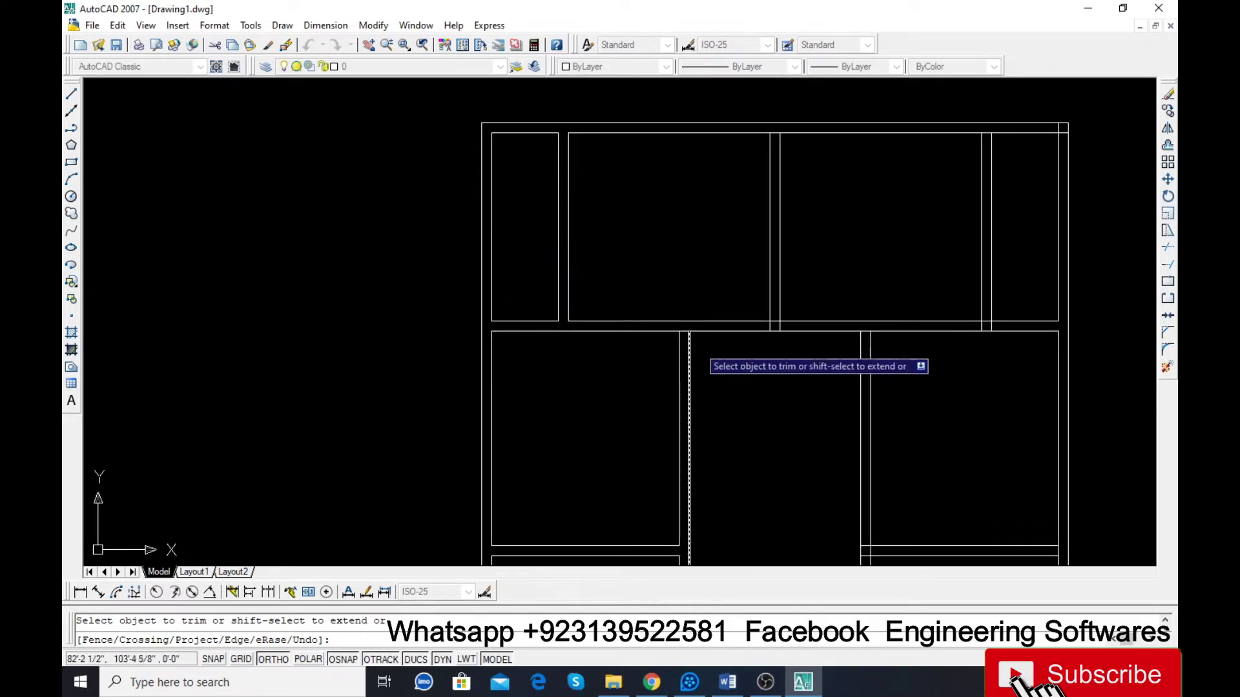
pyautogui.scroll(4, 662, 349)
pyautogui.scroll(-4, 540, 363)
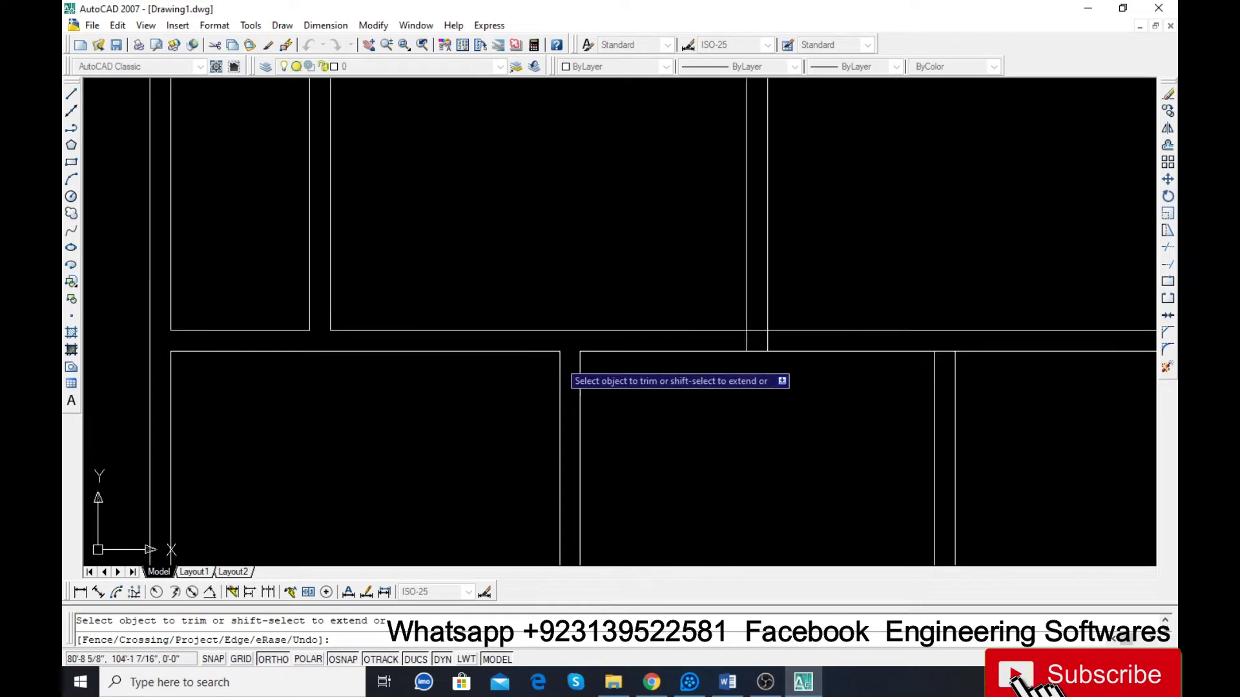
pyautogui.scroll(3, 783, 334)
pyautogui.click(774, 344)
pyautogui.click(630, 347)
pyautogui.scroll(-4, 589, 351)
pyautogui.scroll(7, 601, 168)
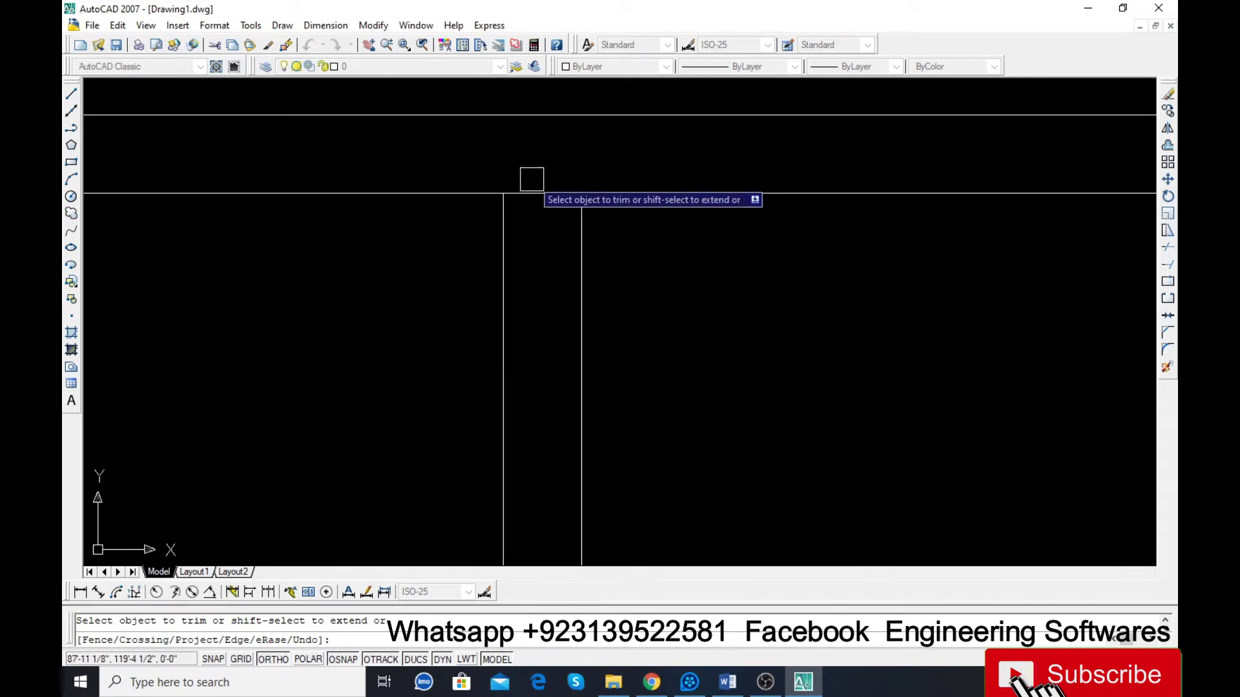
pyautogui.scroll(-8, 526, 221)
# Step: Trim the overlaps at the top rooms' right partition, the plan's top-right corner and the top end of the right partition below
pyautogui.scroll(5, 485, 253)
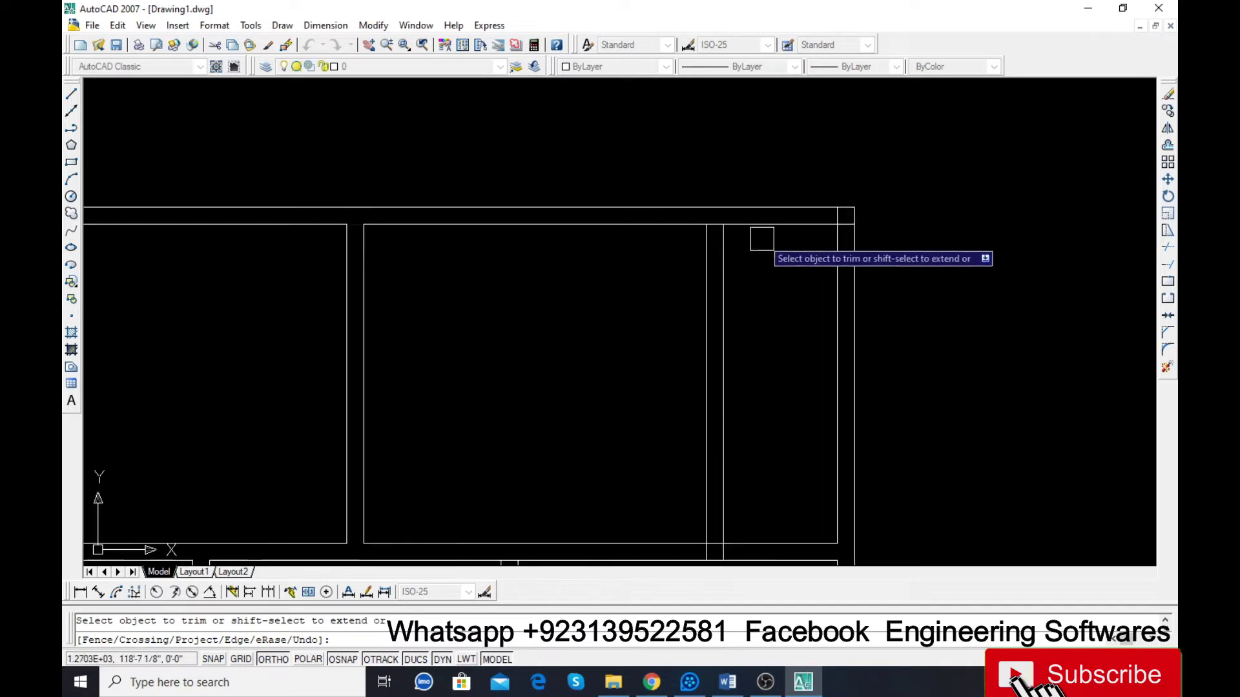
pyautogui.scroll(-2, 653, 194)
pyautogui.scroll(-3, 753, 220)
pyautogui.scroll(5, 568, 465)
pyautogui.scroll(-3, 645, 455)
pyautogui.scroll(4, 589, 412)
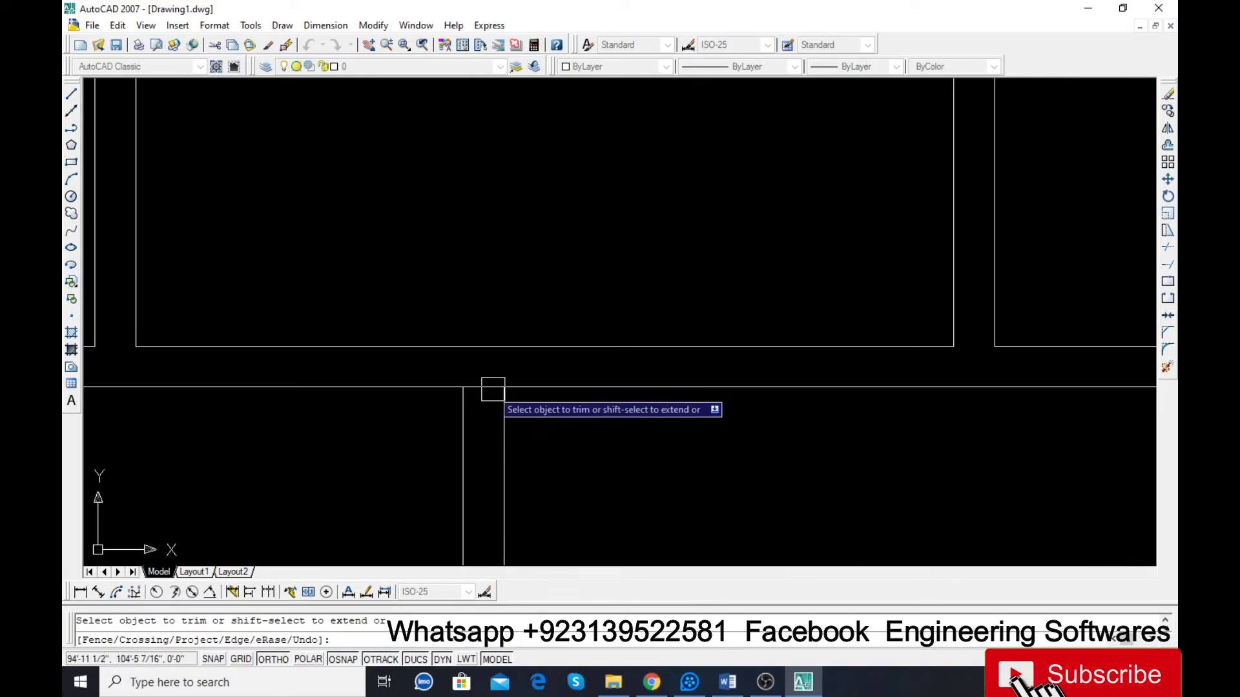
pyautogui.scroll(-3, 498, 346)
# Step: Trim the overlaps where the right-hand horizontal walls meet the right partition and the right outer wall
pyautogui.scroll(4, 516, 470)
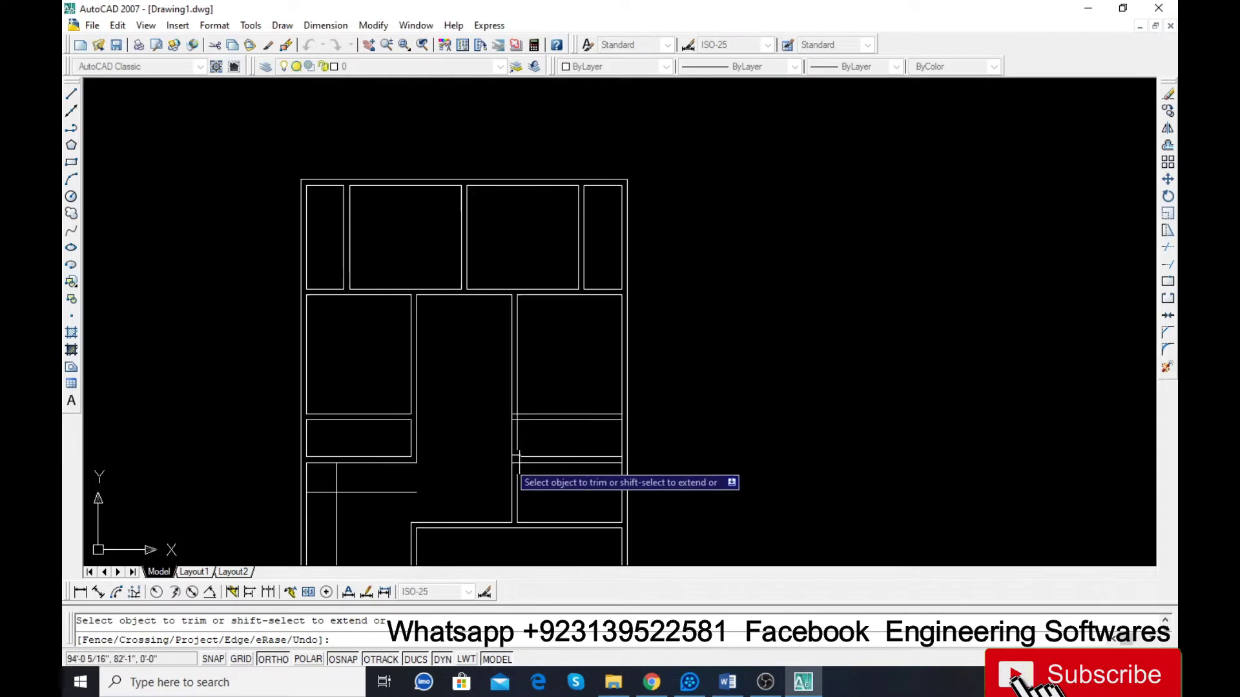
pyautogui.scroll(4, 524, 380)
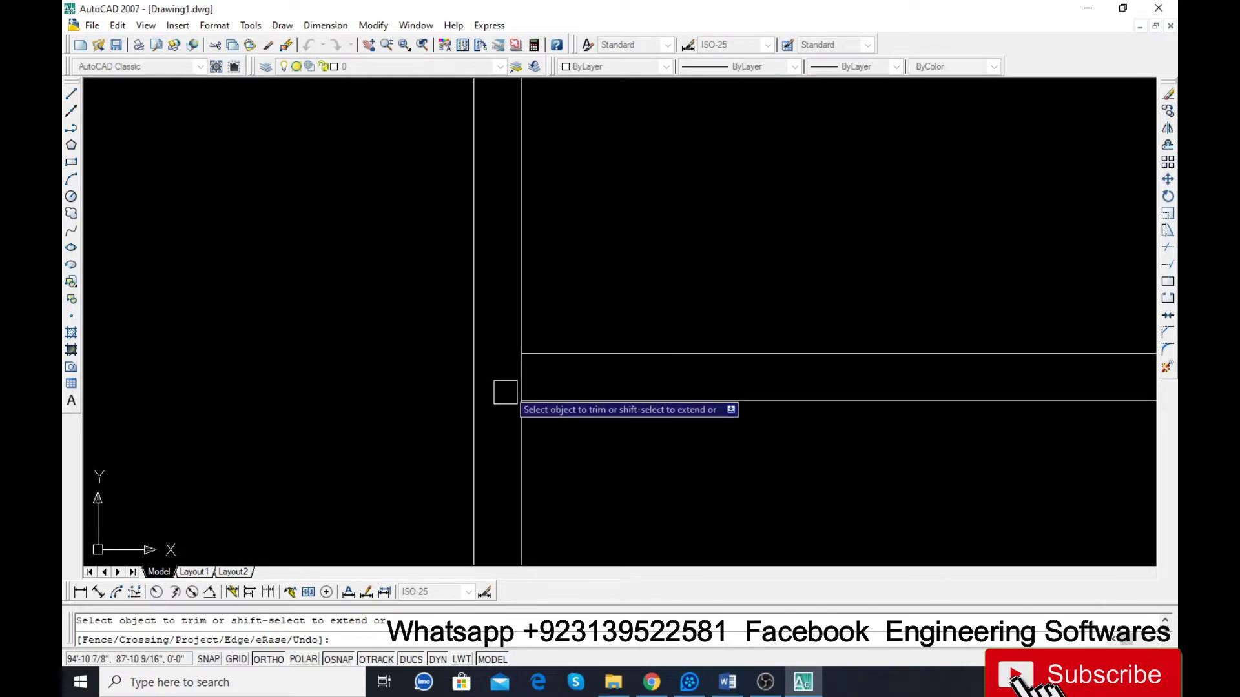
pyautogui.scroll(-3, 522, 397)
pyautogui.scroll(4, 658, 393)
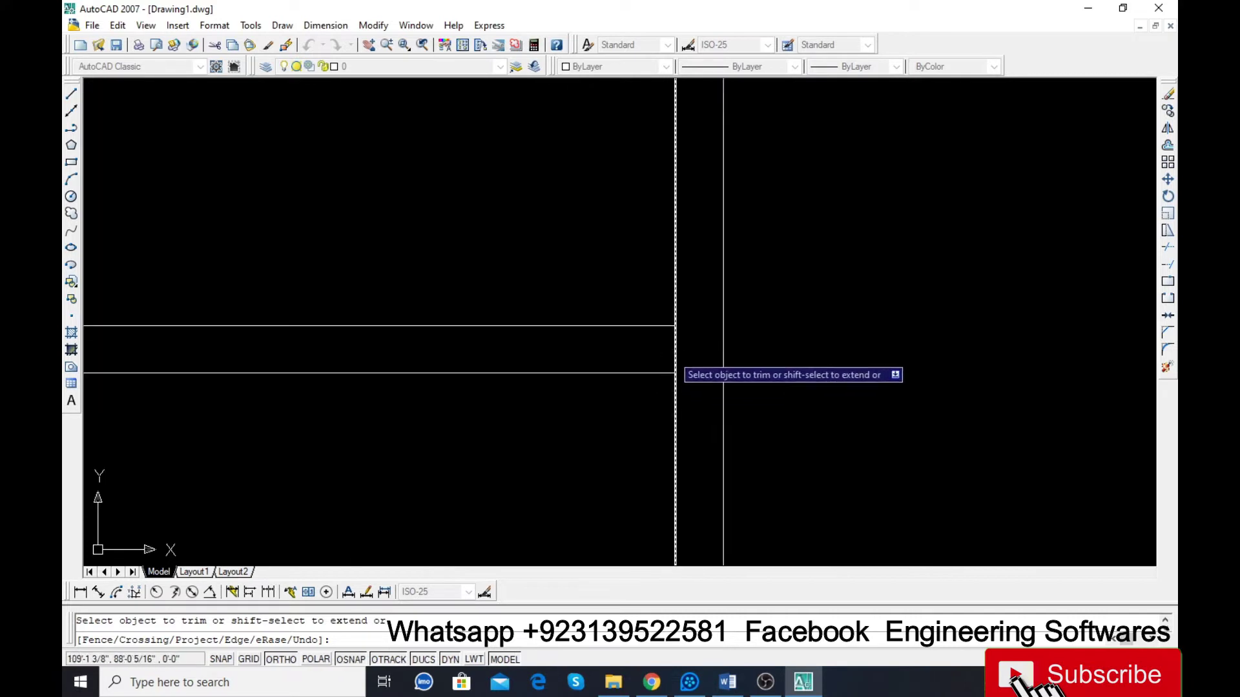
pyautogui.scroll(-3, 662, 344)
pyautogui.scroll(6, 656, 396)
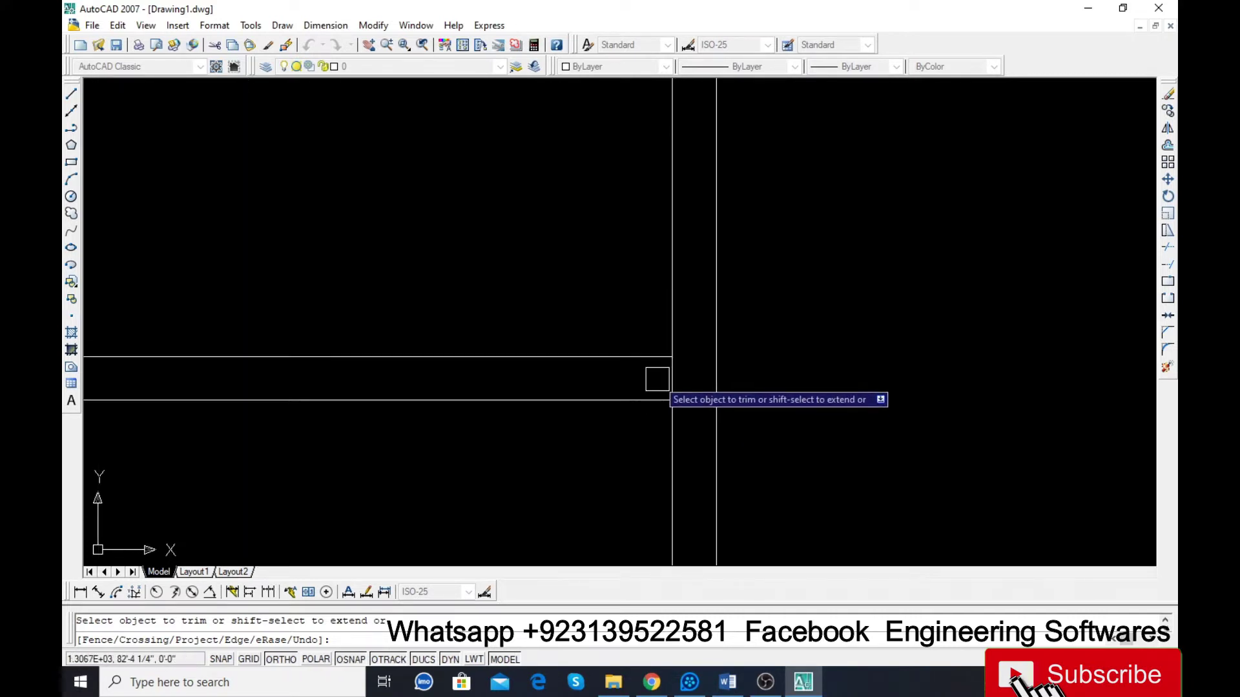
pyautogui.scroll(-3, 421, 385)
pyautogui.scroll(5, 520, 377)
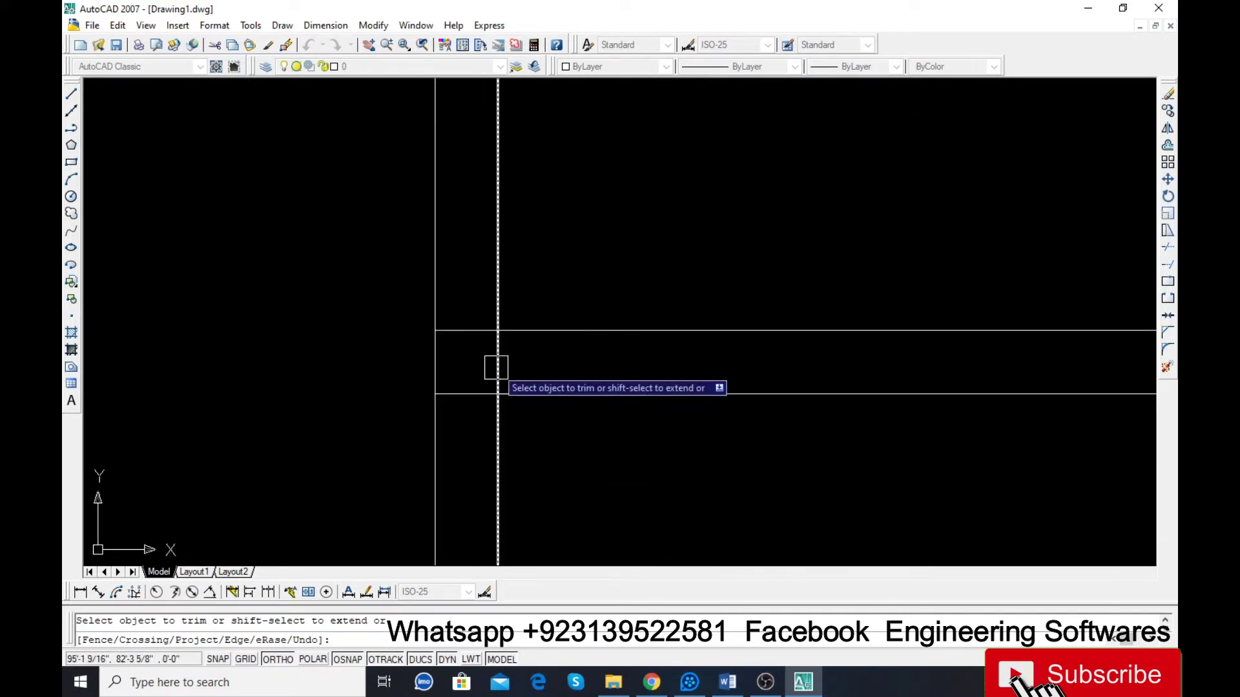
pyautogui.scroll(-3, 452, 329)
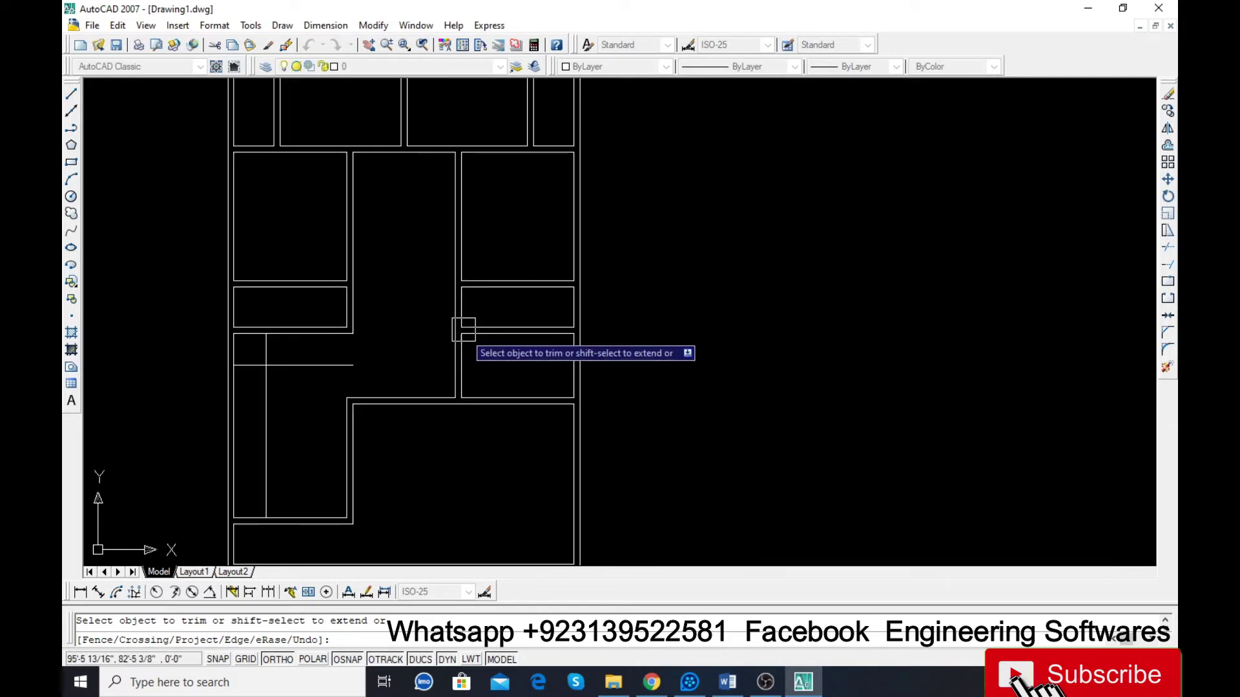
pyautogui.scroll(-2, 568, 416)
pyautogui.scroll(6, 444, 387)
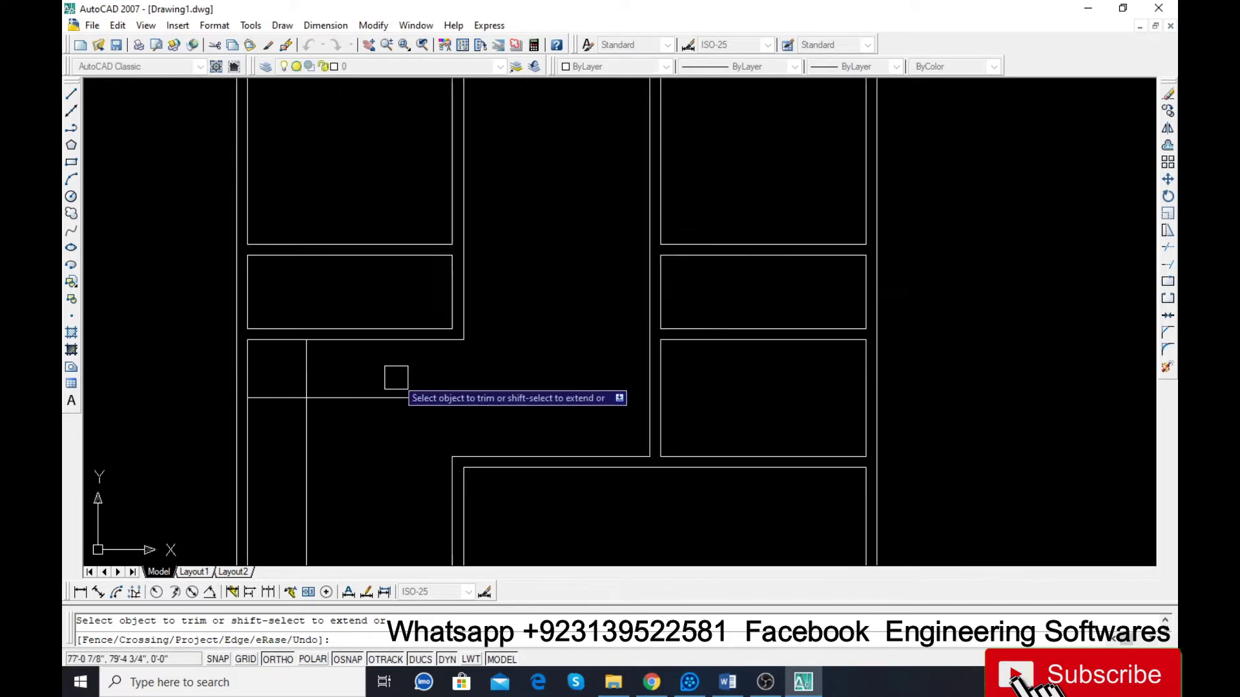
# Step: Draw a vertical line closing the right end of the horizontal stair flight below the left partition, and trim the flight's edge beyond it
pyautogui.press('Escape')
pyautogui.write('l')
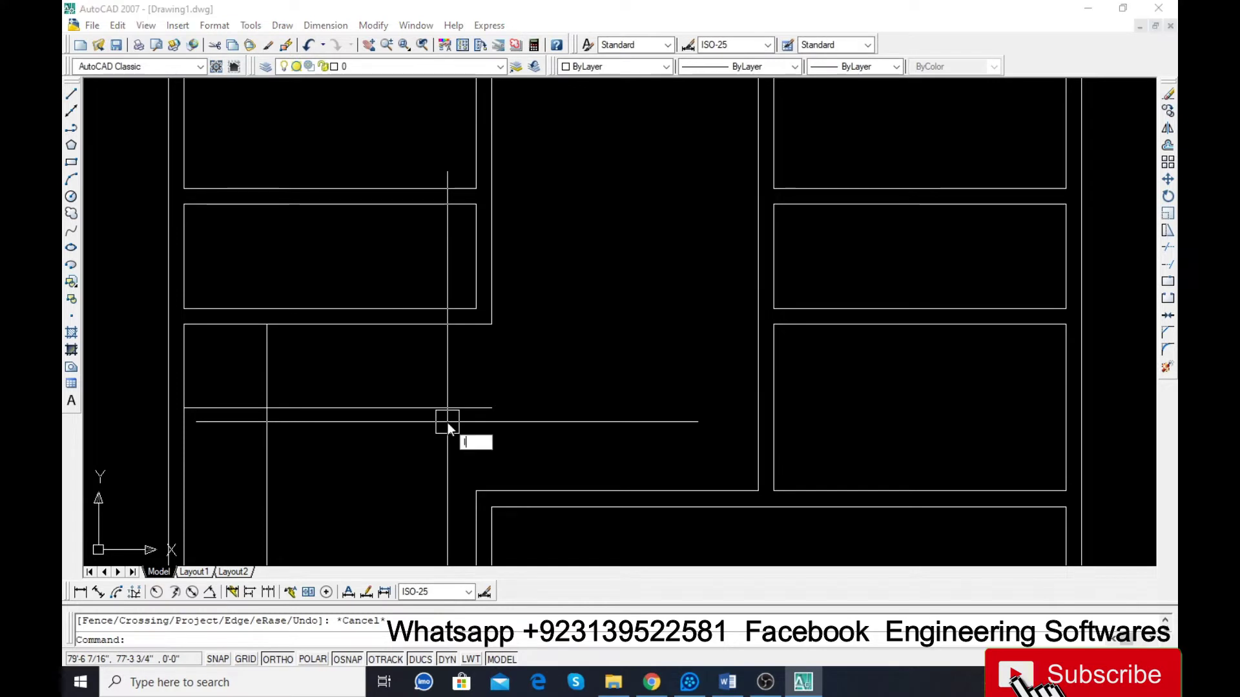
pyautogui.press('Return')
pyautogui.click(476, 309)
pyautogui.click(492, 408)
pyautogui.press('Return')
pyautogui.write('tr')
pyautogui.press('Return')
pyautogui.press('Return')
pyautogui.click(484, 407)
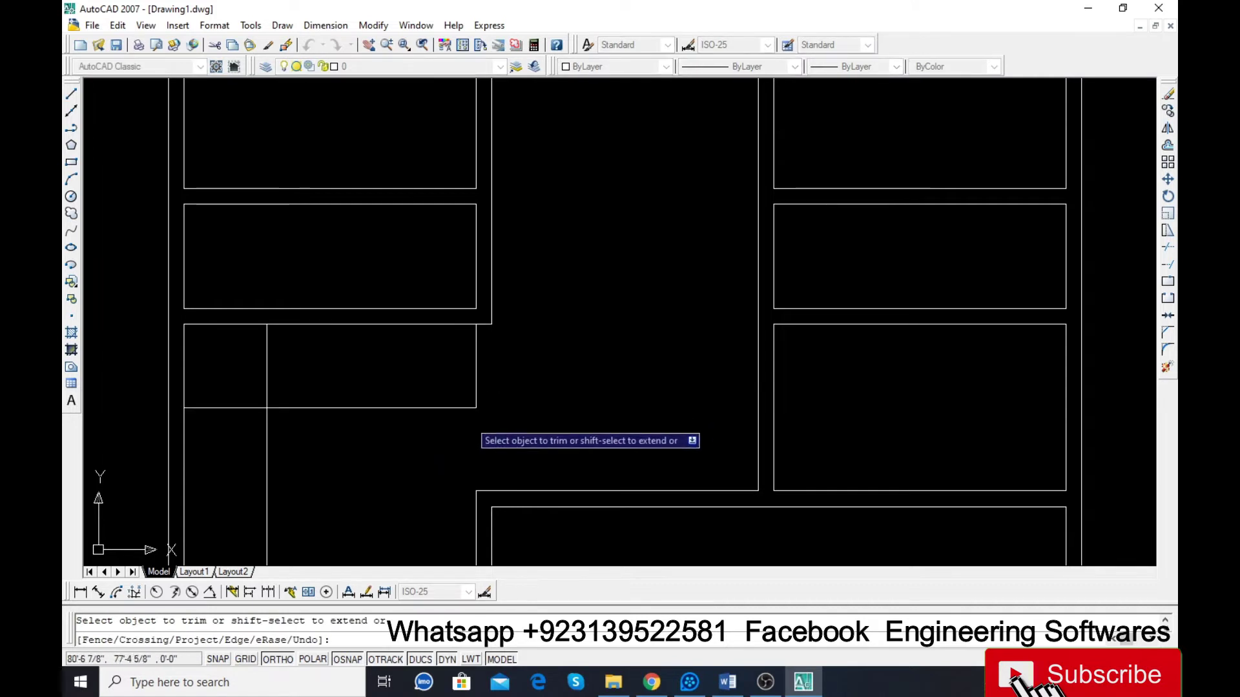
pyautogui.press('Escape')
# Step: Offset the vertical stair line 11" to the right and trim the copy below the horizontal flight
pyautogui.write('o')
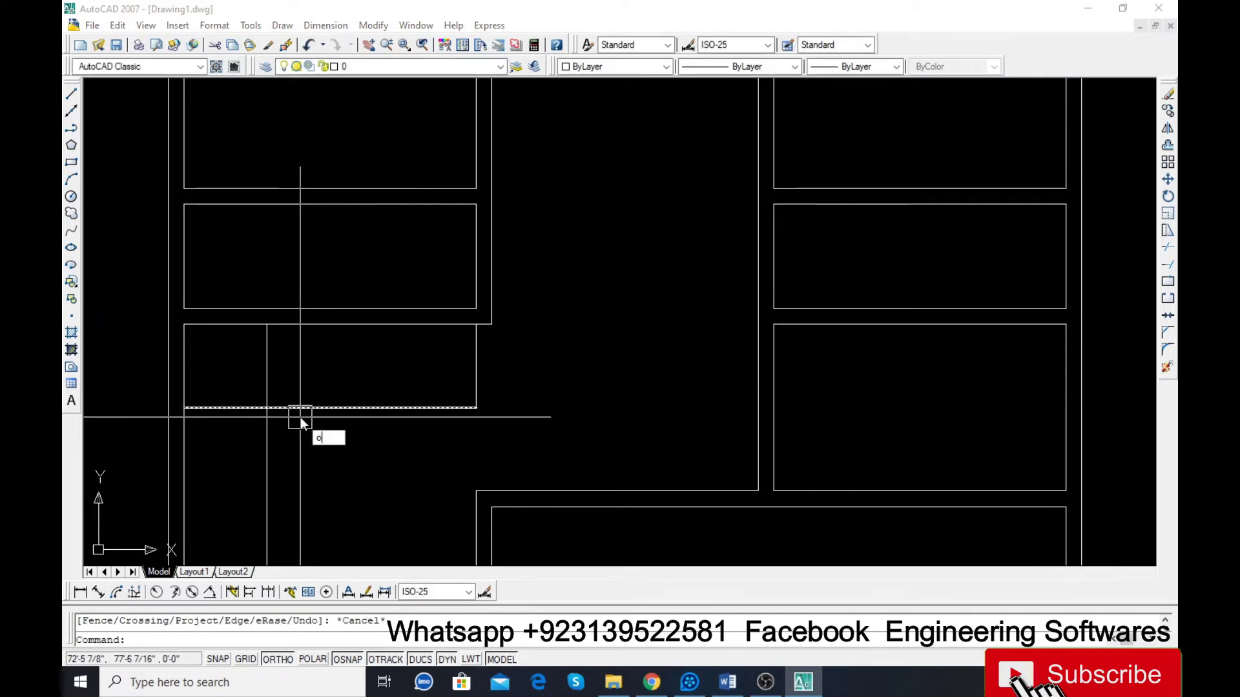
pyautogui.press('Return')
pyautogui.press('Return')
pyautogui.click(266, 420)
pyautogui.click(338, 445)
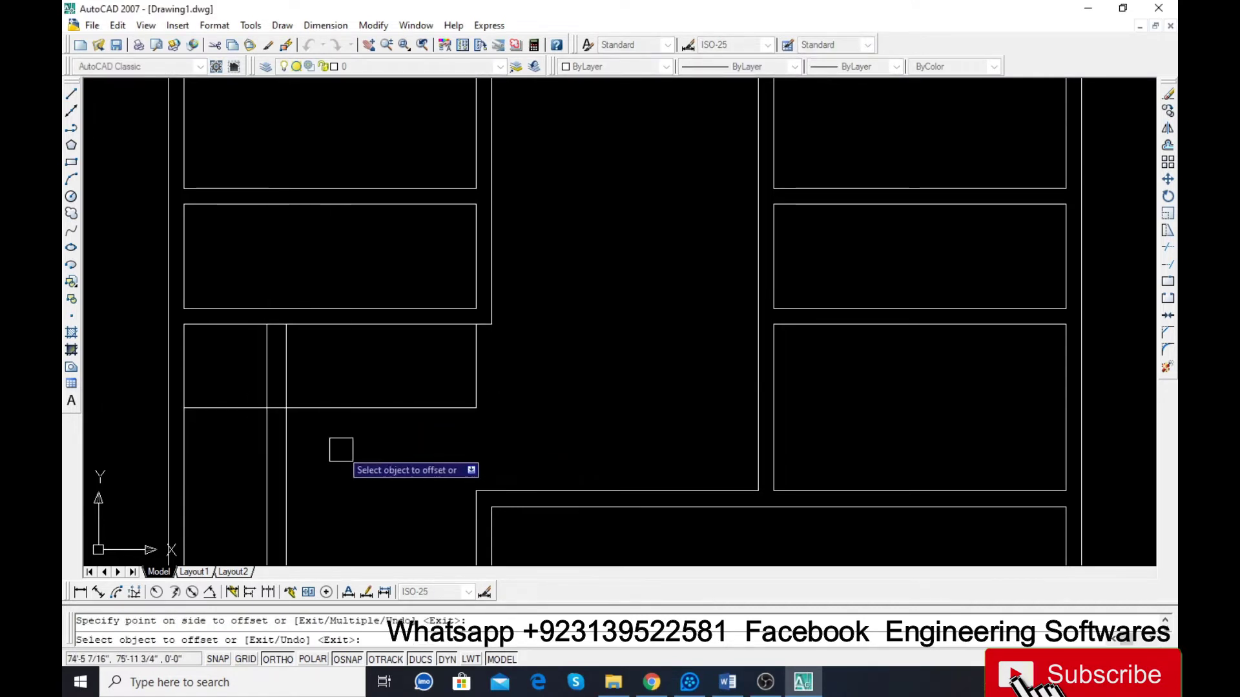
pyautogui.press('Escape')
pyautogui.write('tr')
pyautogui.press('Return')
pyautogui.press('Return')
pyautogui.click(286, 465)
pyautogui.click(269, 458)
pyautogui.press('Escape')
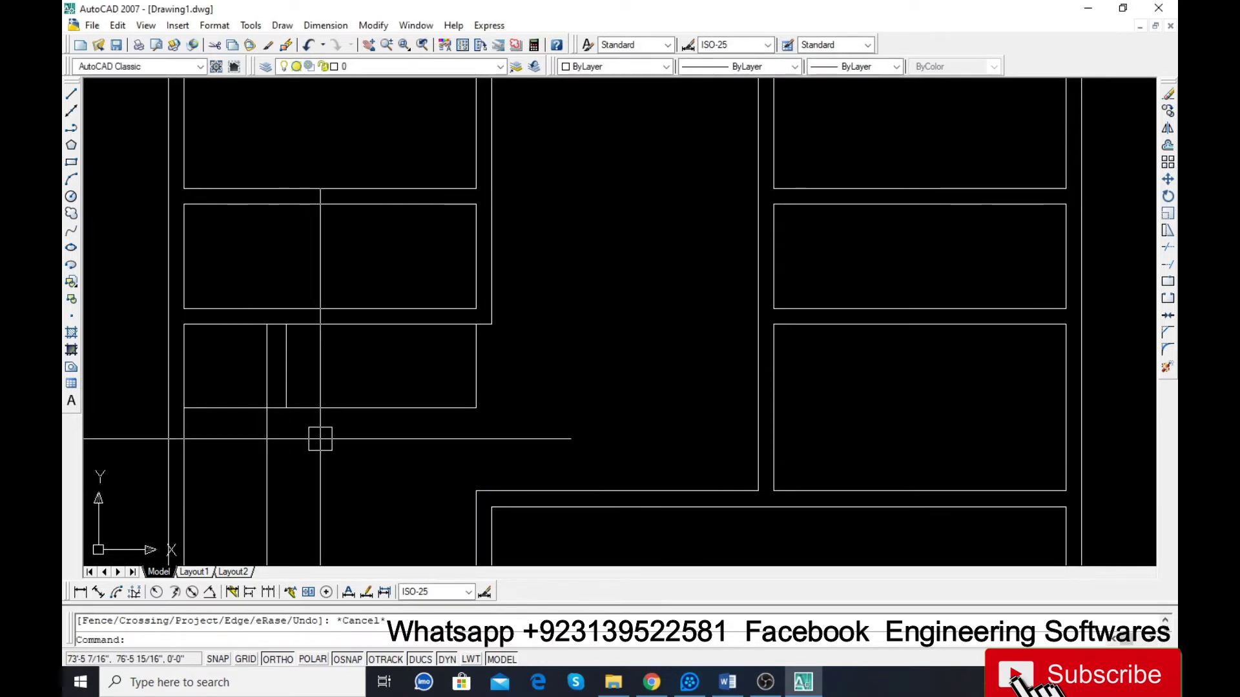
# Step: Offset the horizontal flight's lower edge 11" downward and trim the copy beyond the vertical stair line
pyautogui.write('o')
pyautogui.press('Return')
pyautogui.press('Return')
pyautogui.click(328, 408)
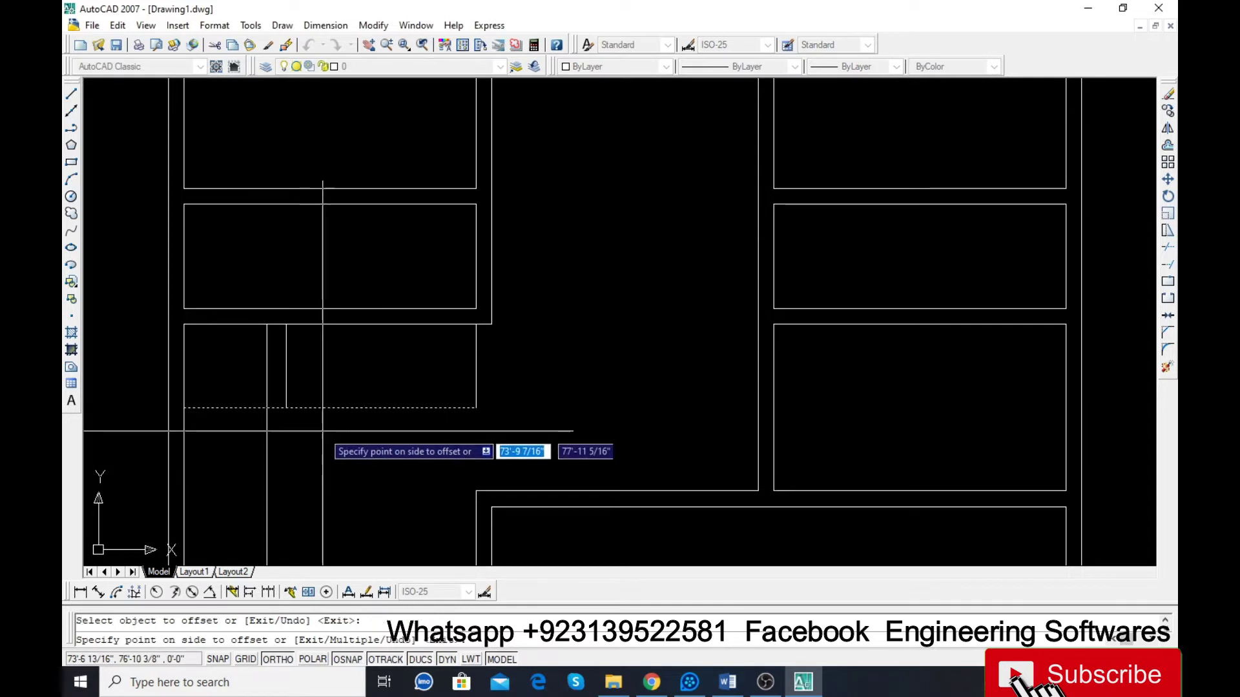
pyautogui.click(325, 444)
pyautogui.press('Escape')
pyautogui.write('tr')
pyautogui.press('Return')
pyautogui.press('Return')
pyautogui.click(321, 427)
pyautogui.press('Escape')
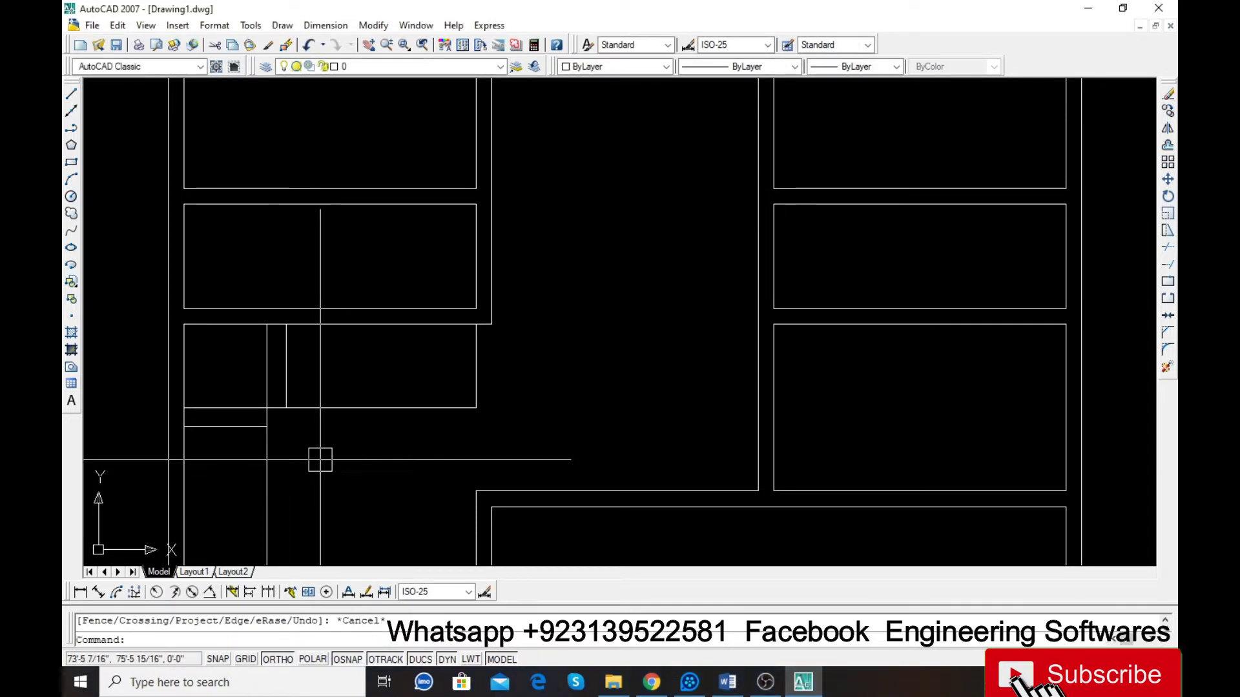
# Step: Offset the horizontal flight's first tread line repeatedly to the right at 11" spacing, making ten copies up to the flight's end
pyautogui.write('o')
pyautogui.press('Return')
pyautogui.press('Return')
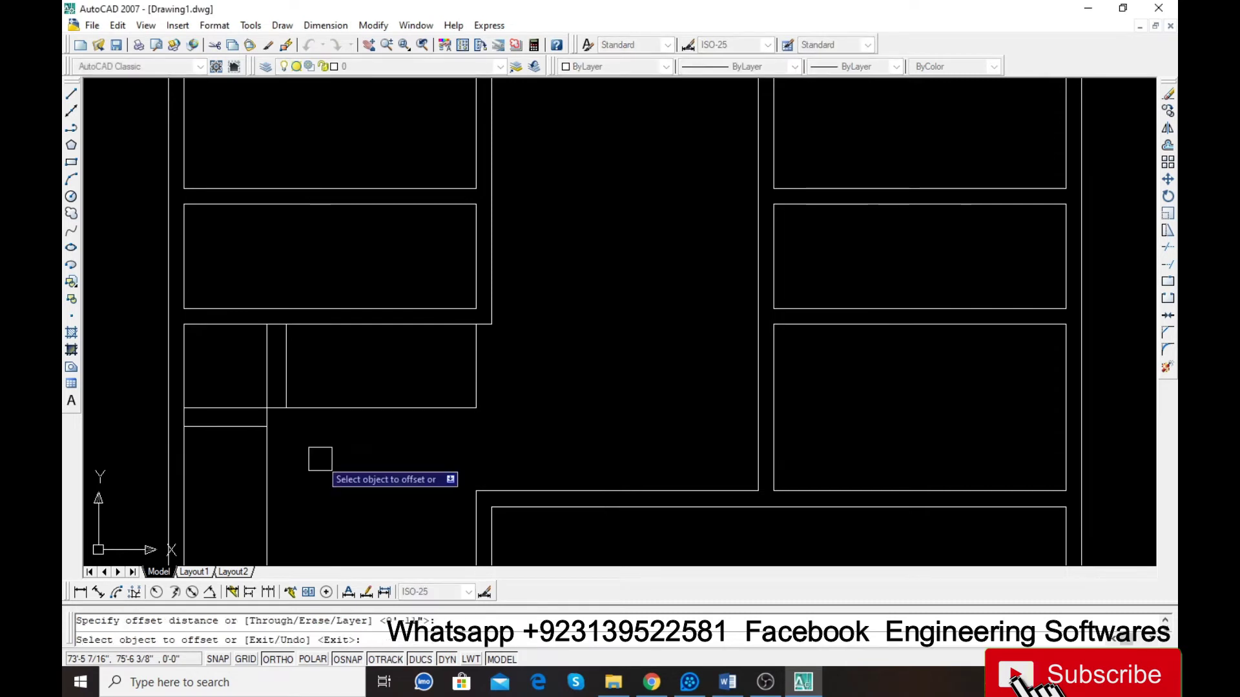
pyautogui.click(287, 374)
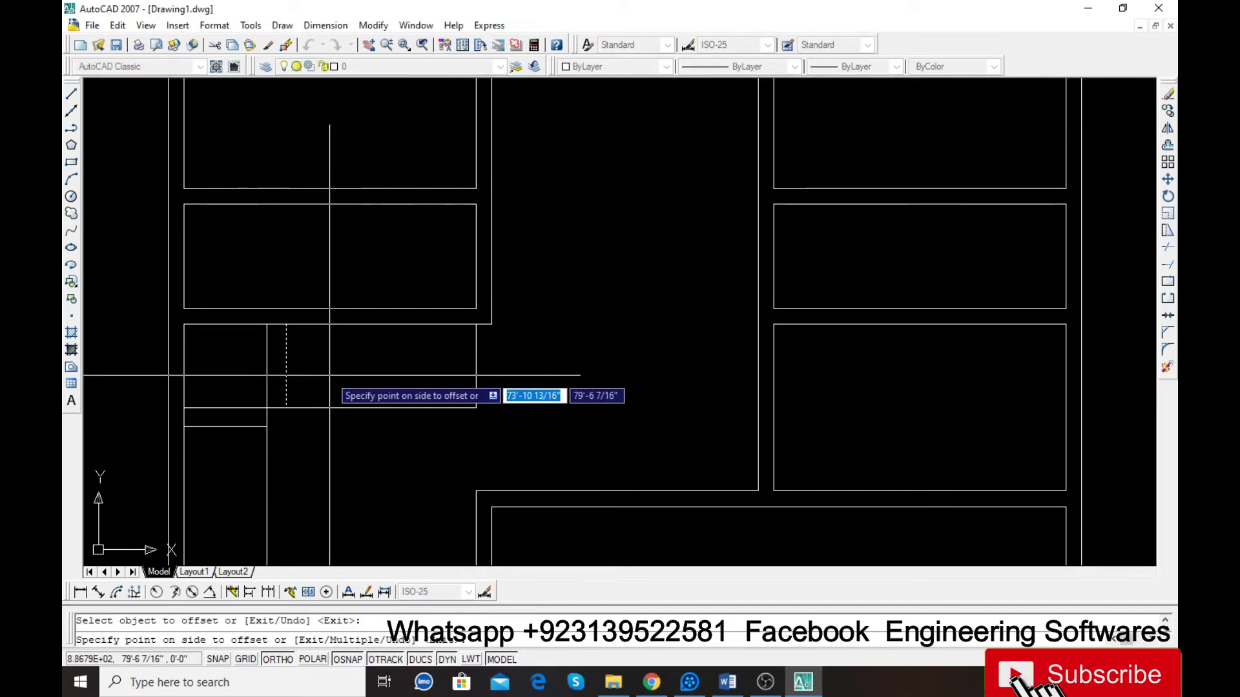
pyautogui.write('m')
pyautogui.press('Return')
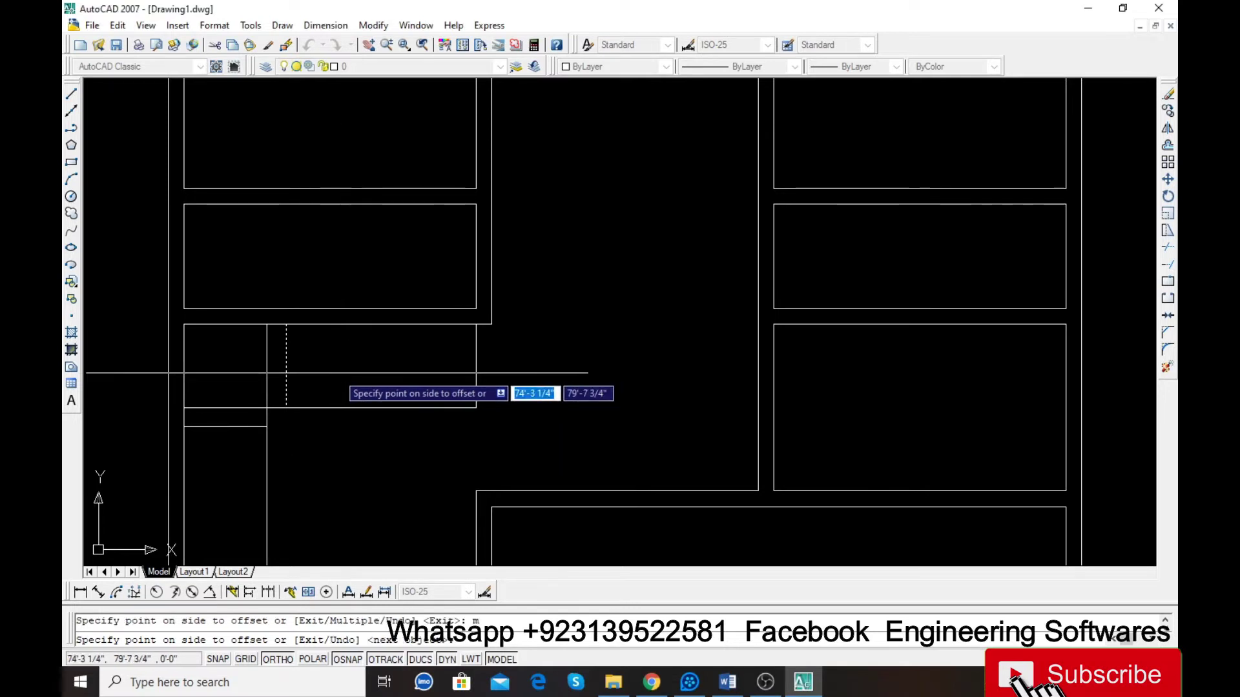
pyautogui.click(388, 373)
pyautogui.click(416, 373)
pyautogui.click(471, 373)
pyautogui.click(557, 371)
pyautogui.click(562, 371)
pyautogui.click(578, 371)
pyautogui.click(588, 370)
pyautogui.click(595, 369)
pyautogui.click(595, 370)
pyautogui.press('Escape')
# Step: Erase the closing line beside the last tread at the right end of the horizontal flight
pyautogui.scroll(8, 476, 388)
pyautogui.click(478, 409)
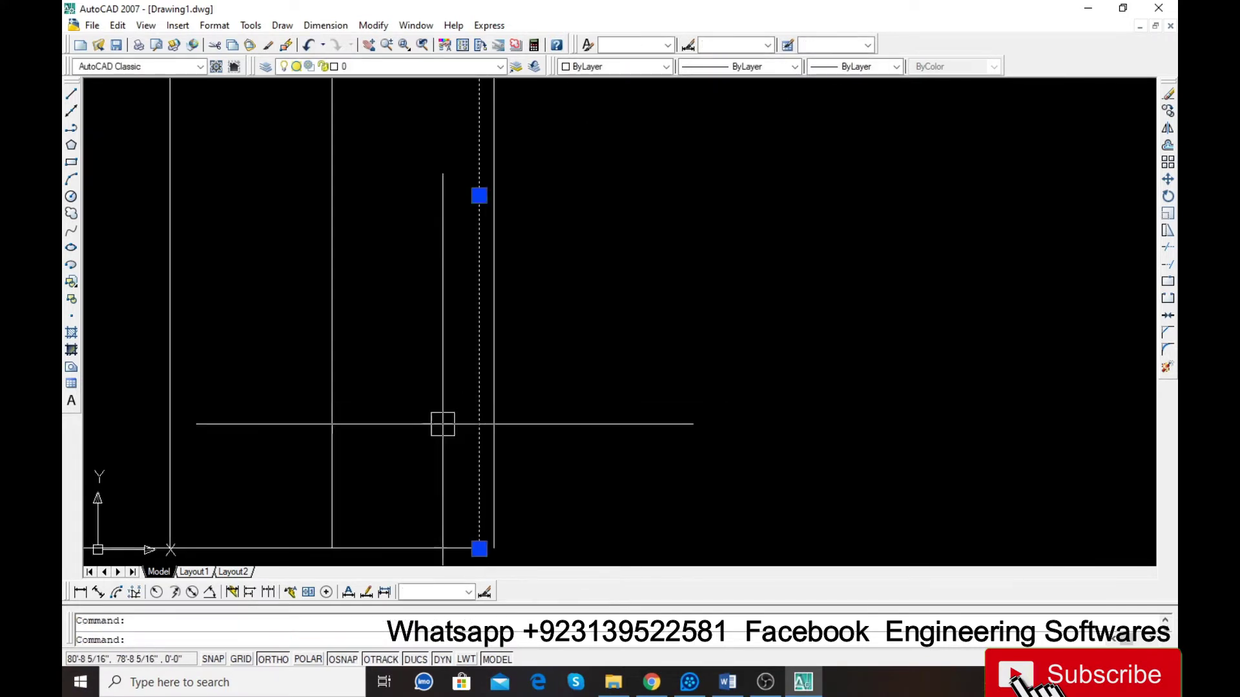
pyautogui.scroll(-2, 404, 434)
pyautogui.press('Delete')
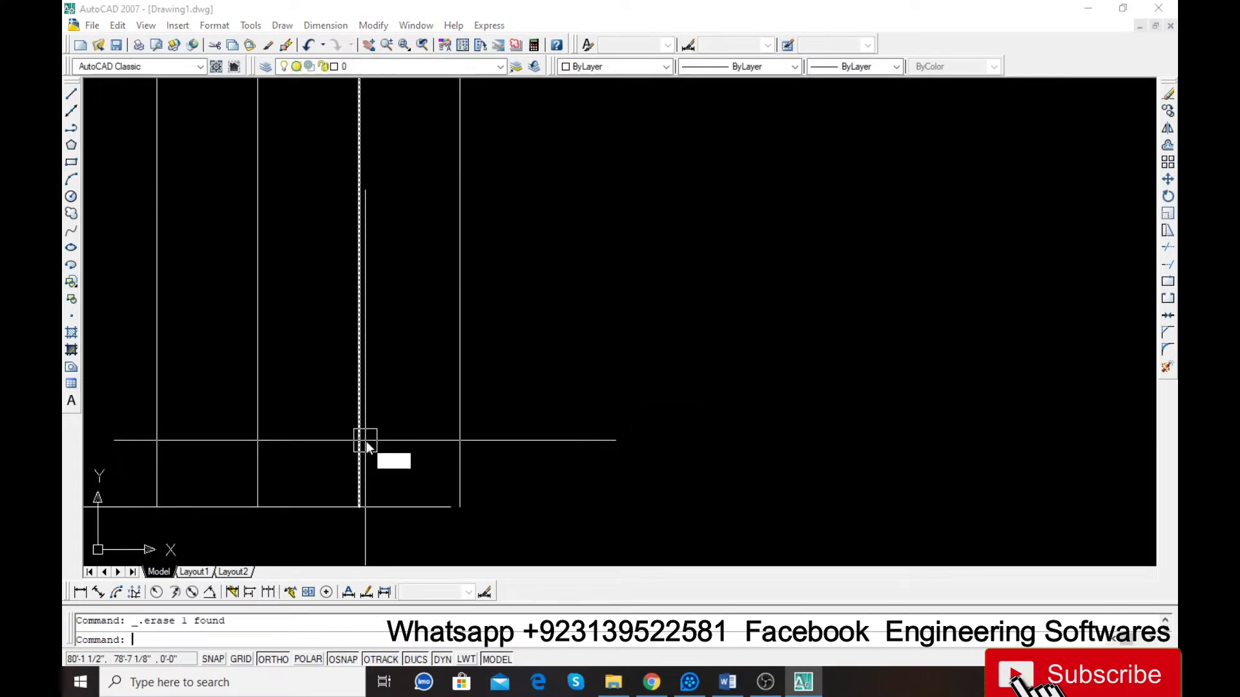
# Step: Extend the horizontal flight's lower edge to its last tread line
pyautogui.write('x')
pyautogui.press('Return')
pyautogui.click(396, 507)
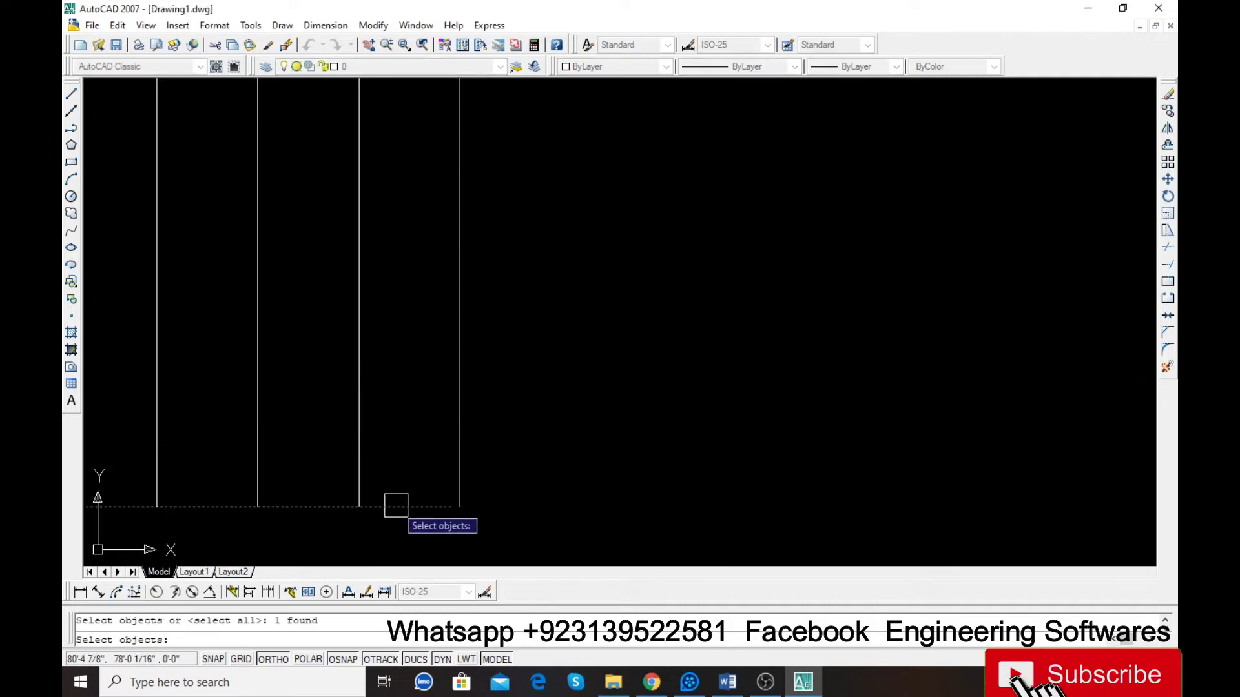
pyautogui.press('Escape')
pyautogui.write('ex')
pyautogui.press('Return')
pyautogui.press('Return')
pyautogui.scroll(-2, 423, 524)
pyautogui.scroll(6, 427, 378)
pyautogui.scroll(-13, 495, 310)
pyautogui.scroll(4, 399, 363)
pyautogui.press('Escape')
# Step: Offset the vertical flight's first tread line repeatedly downward at 11" spacing, making seven copies
pyautogui.write('o')
pyautogui.press('Return')
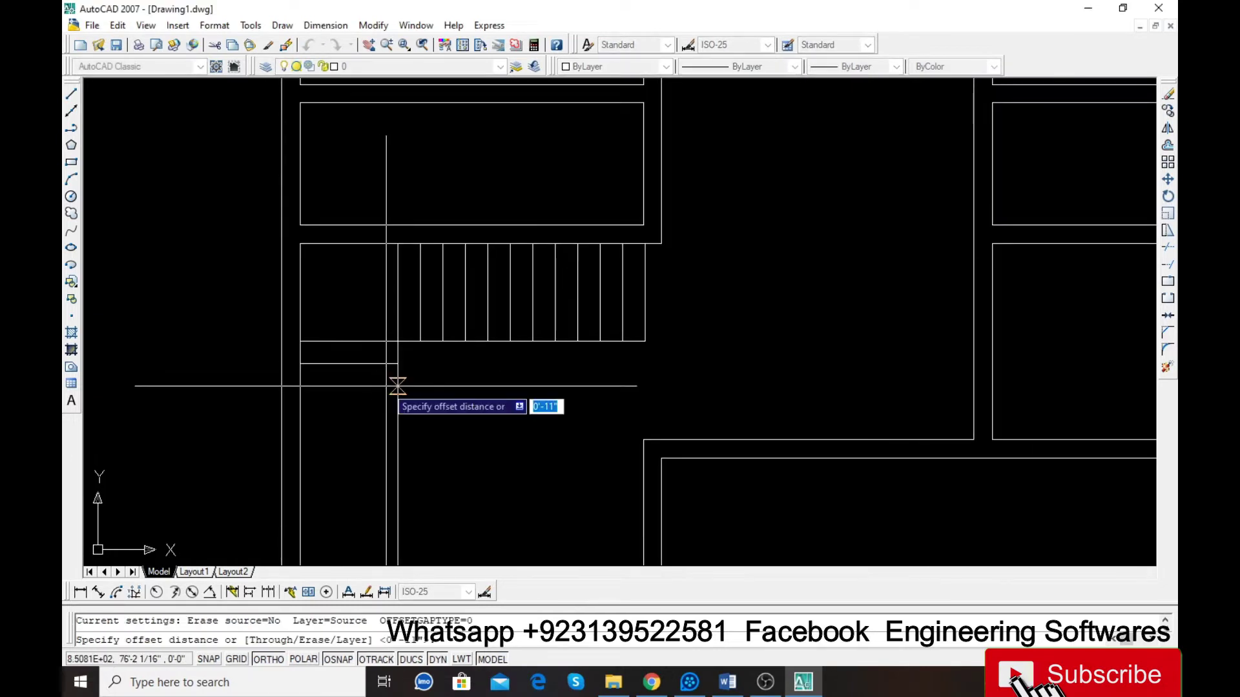
pyautogui.press('Return')
pyautogui.click(358, 364)
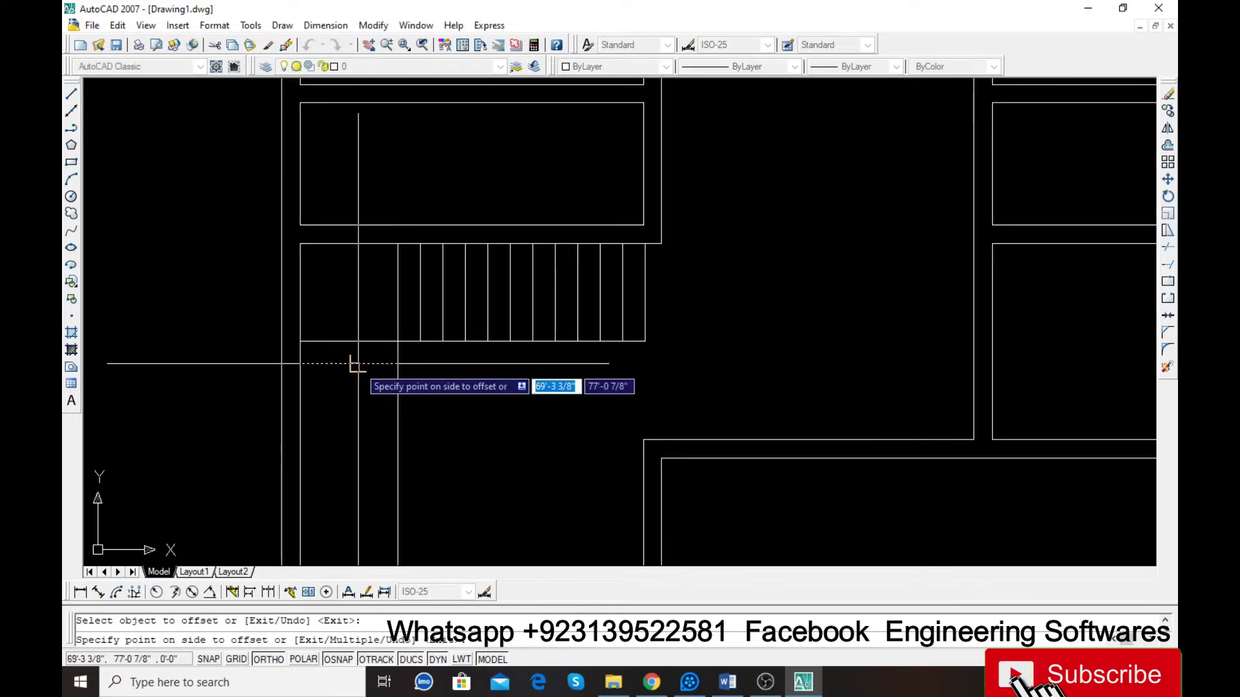
pyautogui.write('m')
pyautogui.press('Return')
pyautogui.click(346, 421)
pyautogui.scroll(-4, 363, 341)
pyautogui.scroll(3, 363, 370)
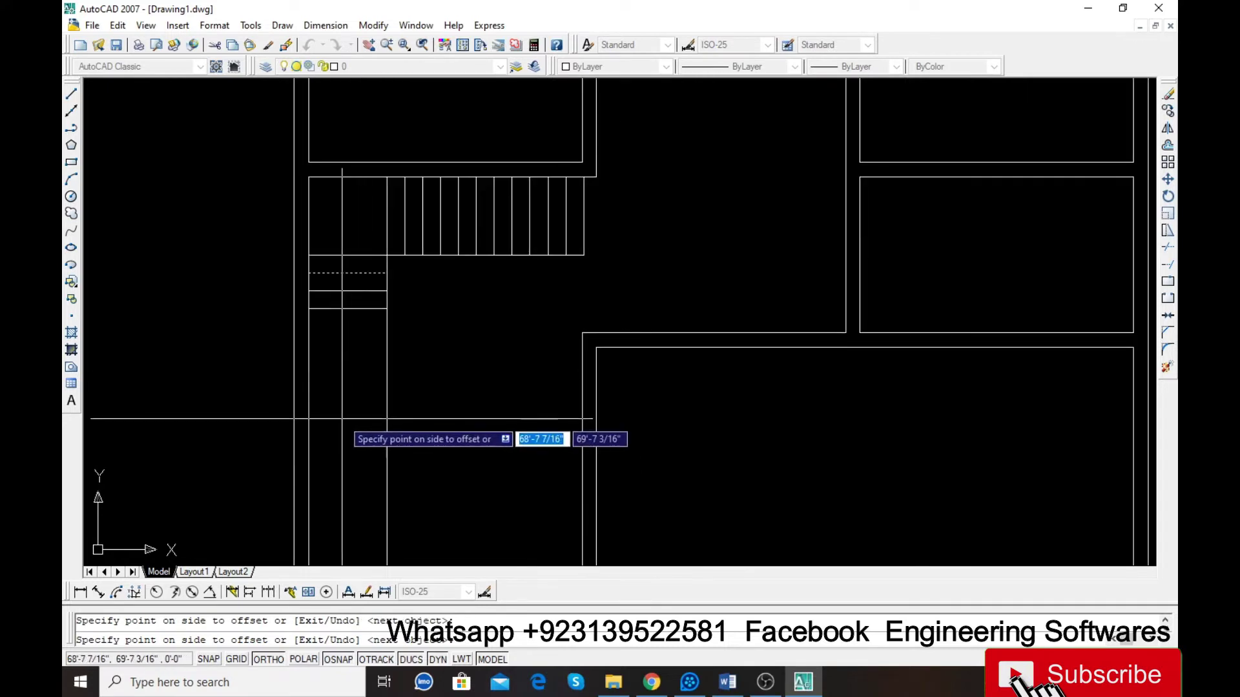
pyautogui.click(342, 420)
pyautogui.click(342, 434)
pyautogui.press('Escape')
# Step: Trim the vertical stair line below the last tread of the vertical flight
pyautogui.scroll(2, 578, 284)
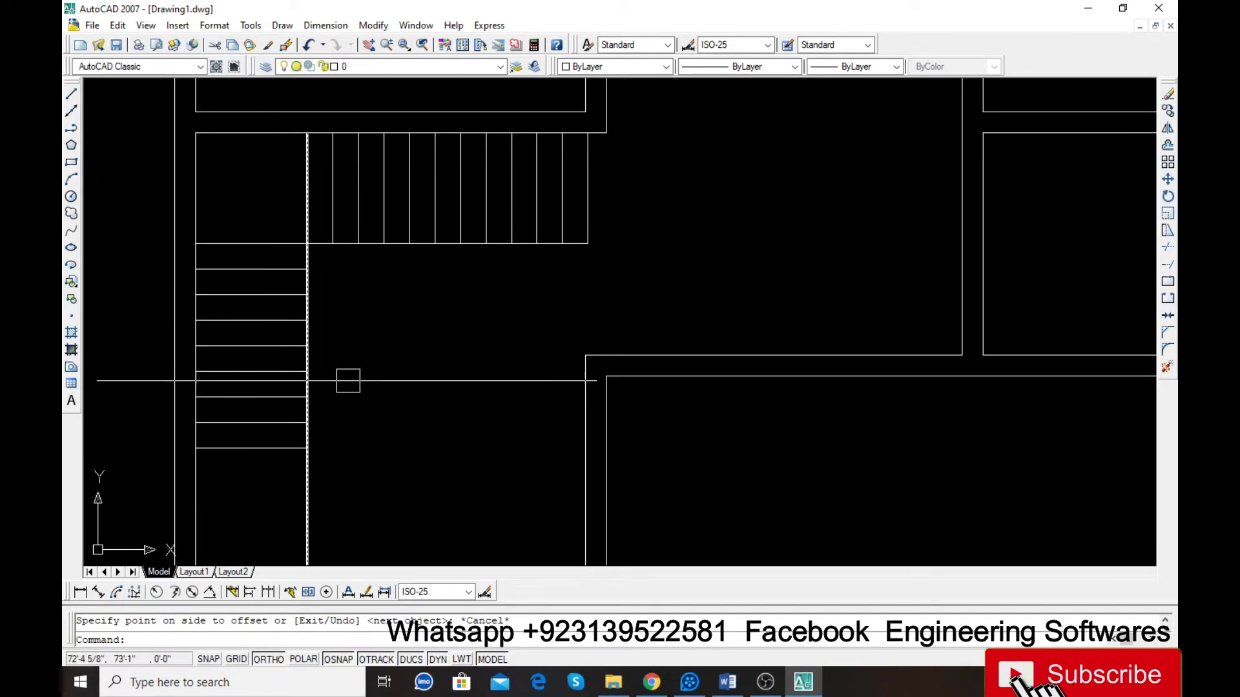
pyautogui.write('tr')
pyautogui.press('Return')
pyautogui.press('Return')
pyautogui.click(335, 455)
pyautogui.press('Escape')
pyautogui.press('Escape')
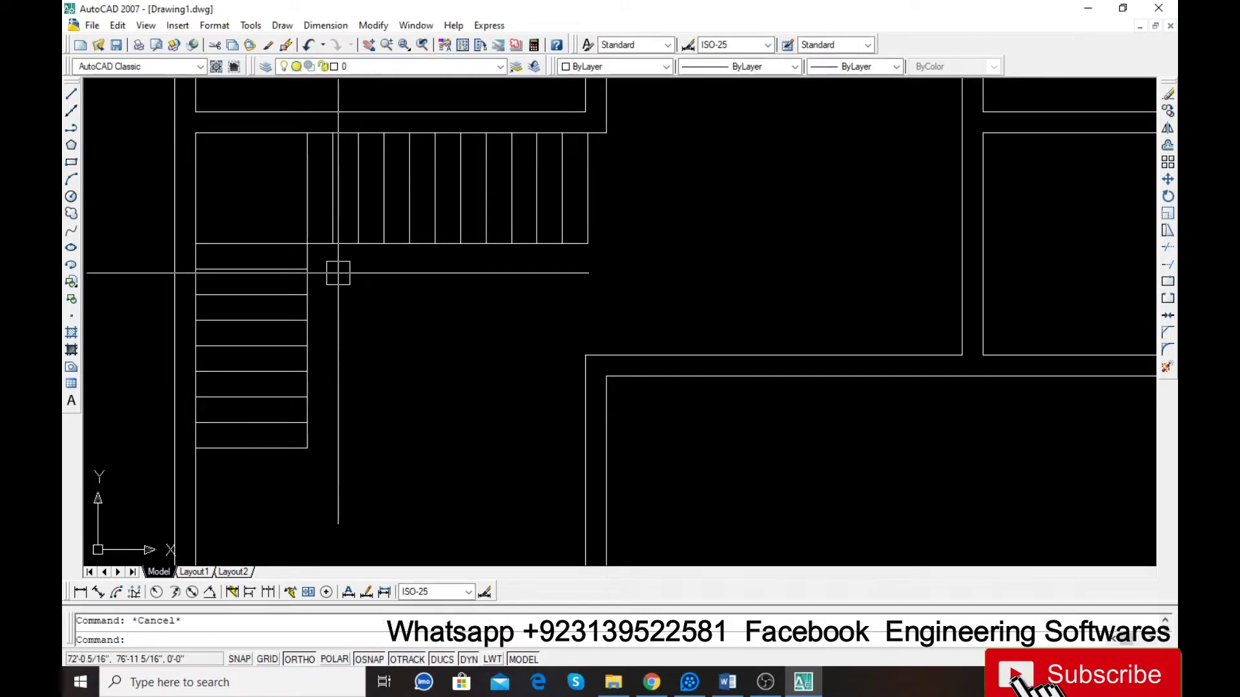
# Step: Find and open the Windows Calculator
pyautogui.scroll(-1, 338, 253)
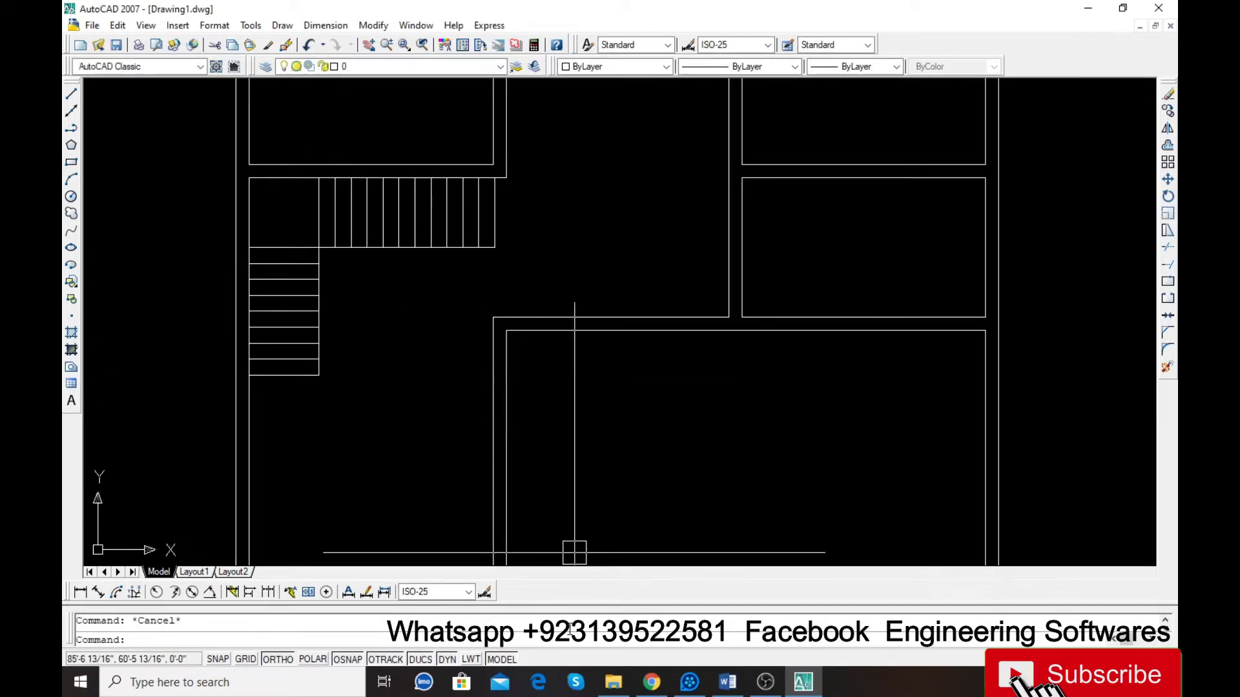
pyautogui.click(261, 680)
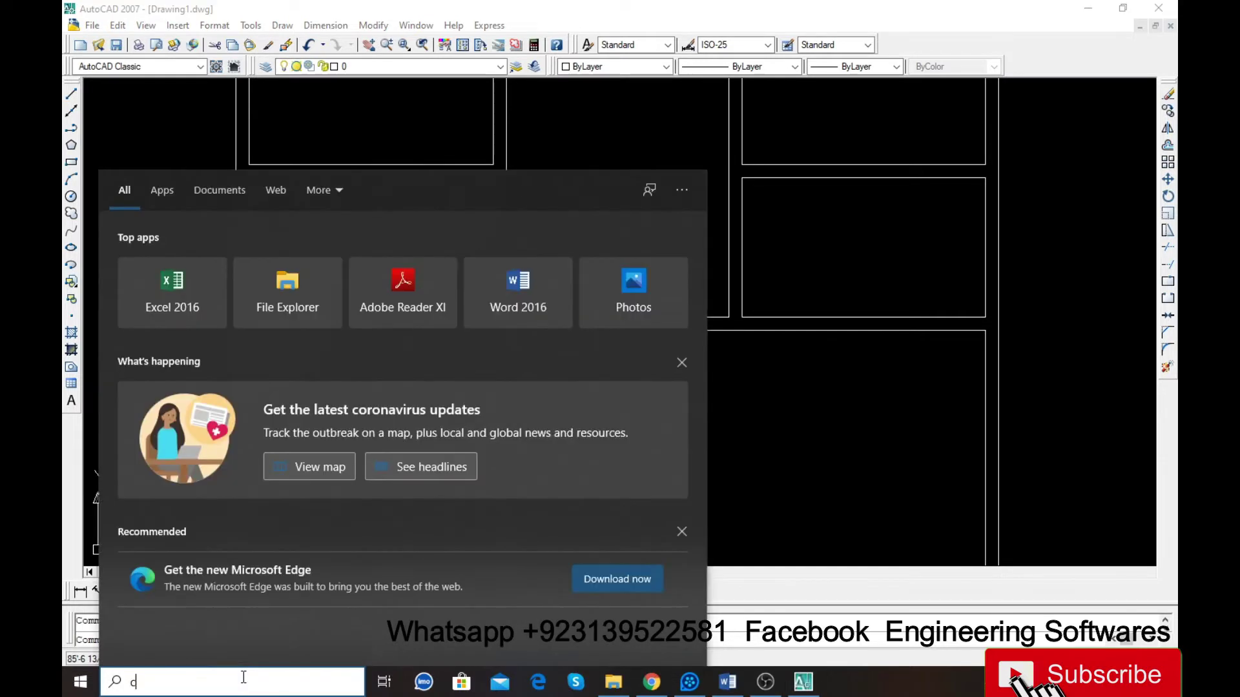
pyautogui.write('c')
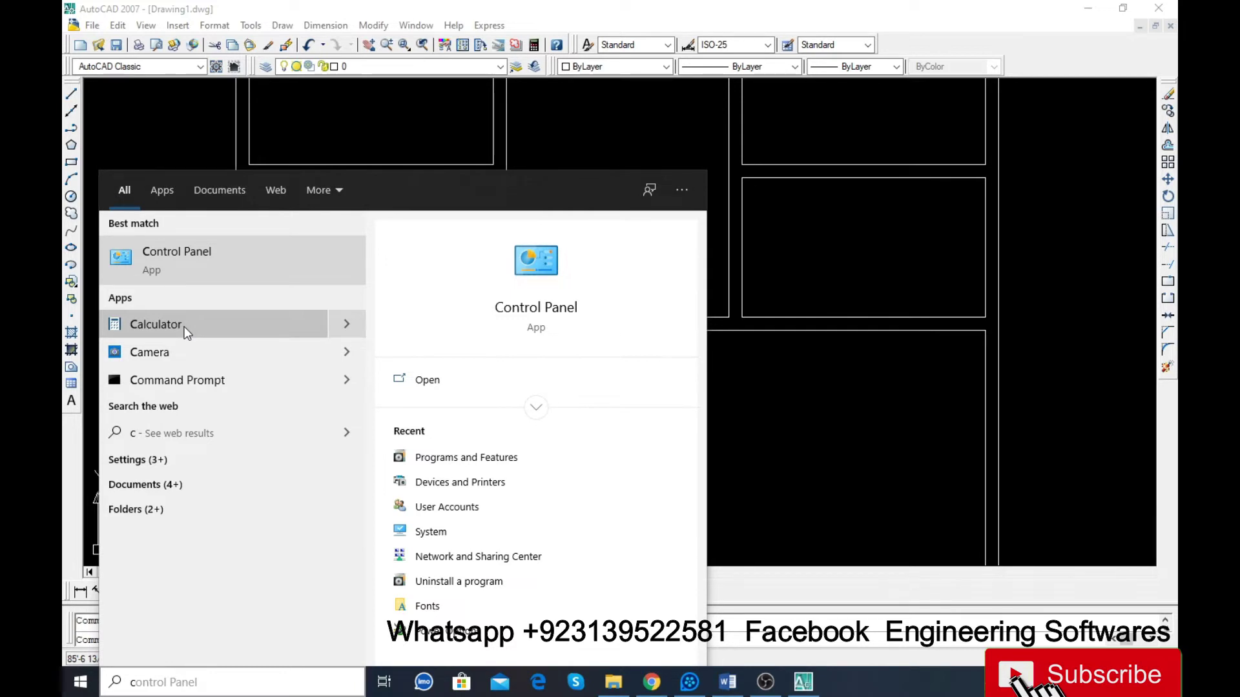
pyautogui.click(199, 333)
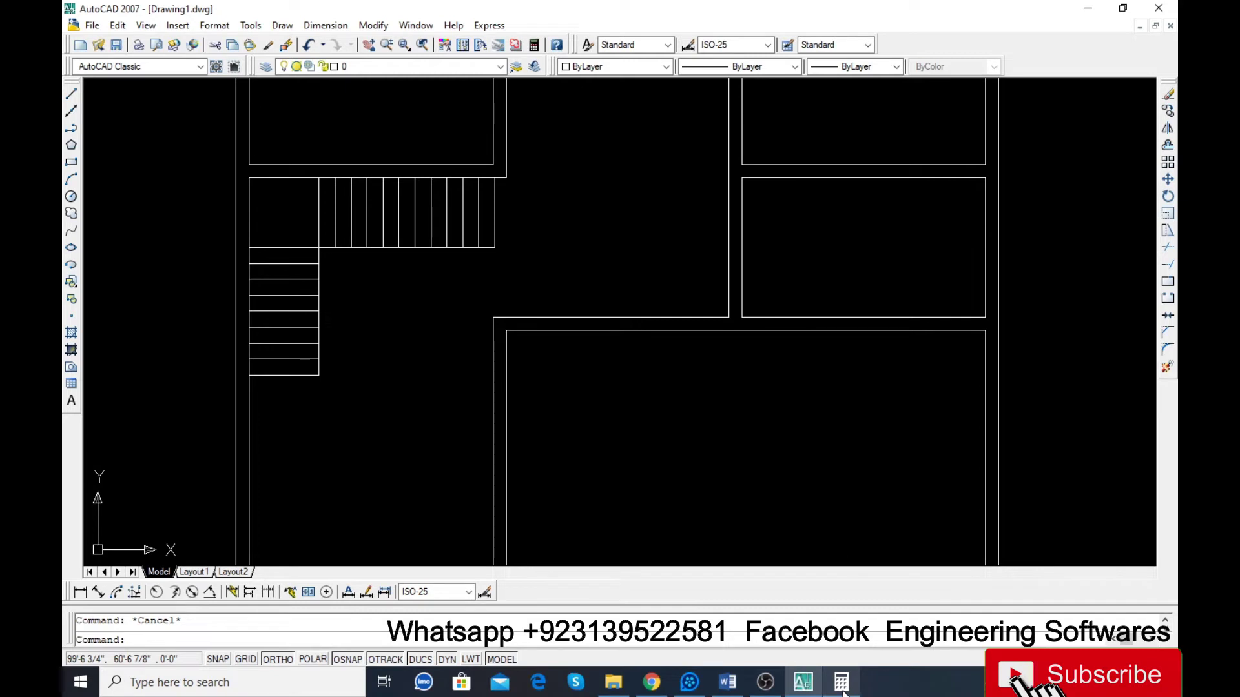
pyautogui.moveTo(841, 681)
pyautogui.click(841, 614)
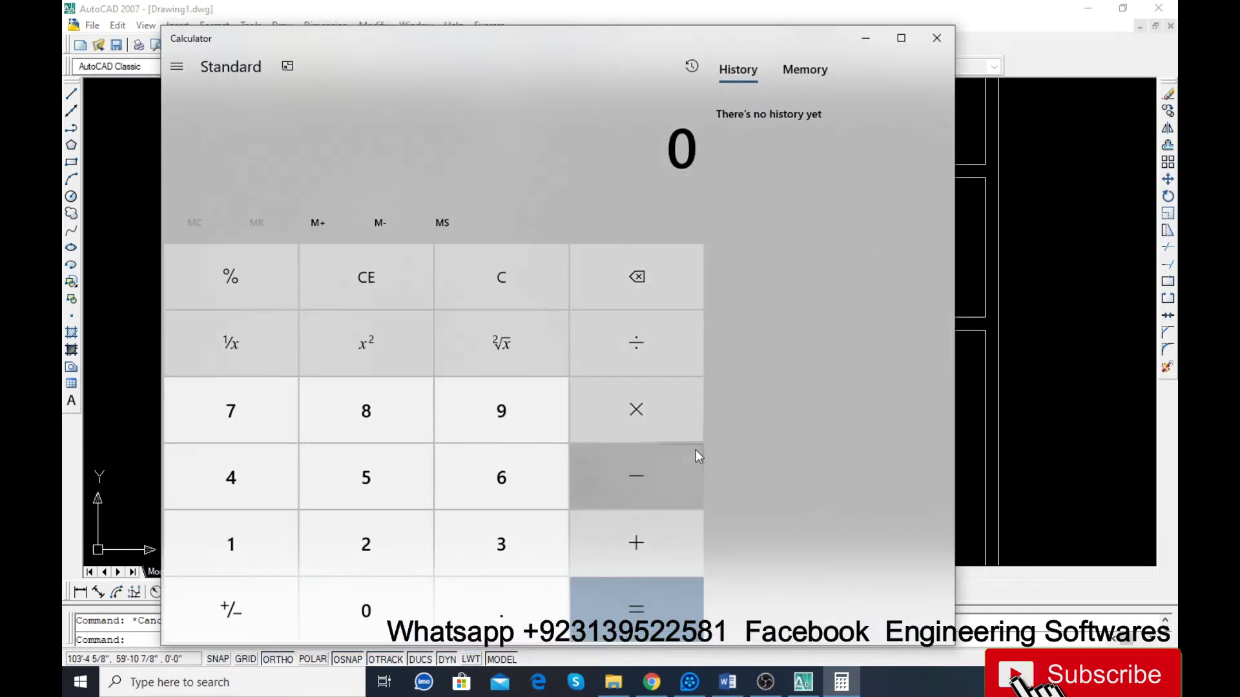
pyautogui.click(245, 552)
pyautogui.click(364, 597)
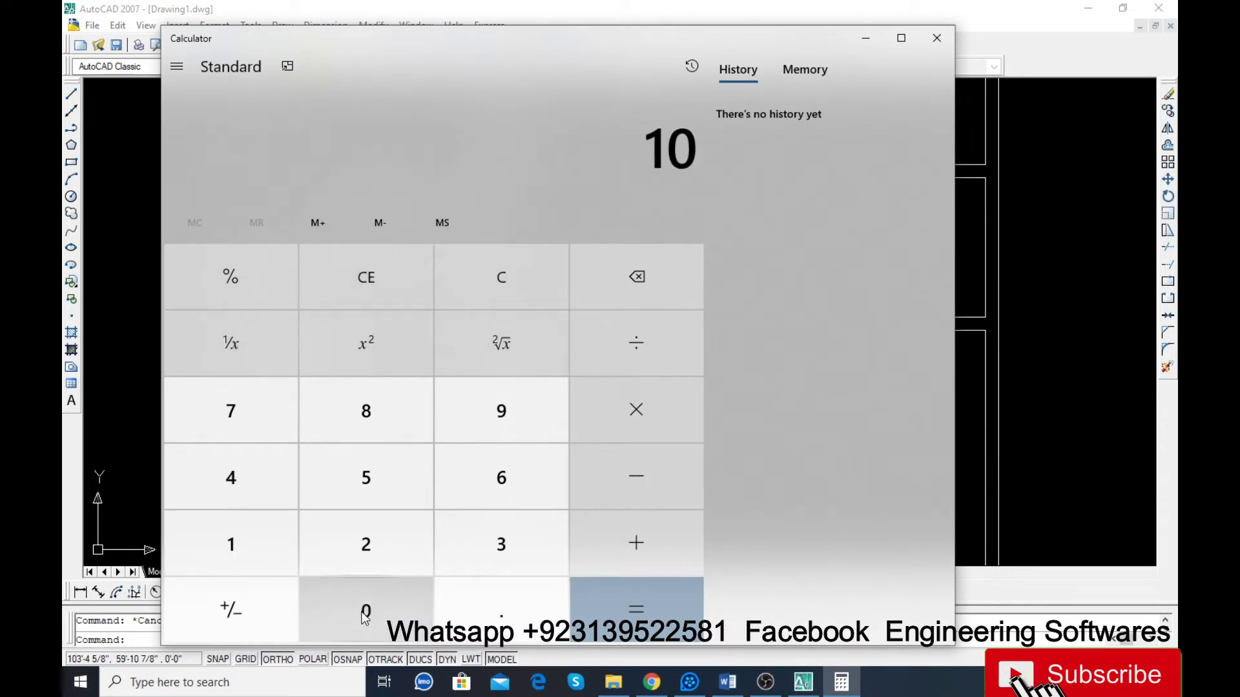
pyautogui.click(526, 283)
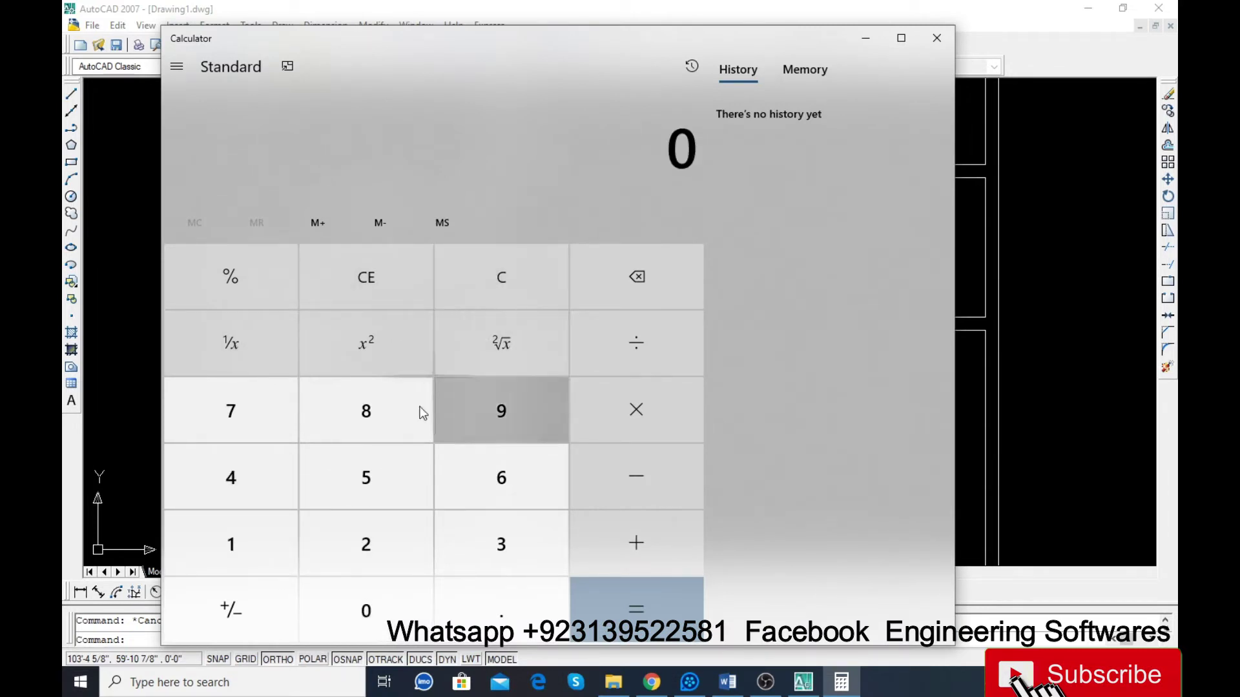
pyautogui.doubleClick(259, 544)
pyautogui.click(645, 352)
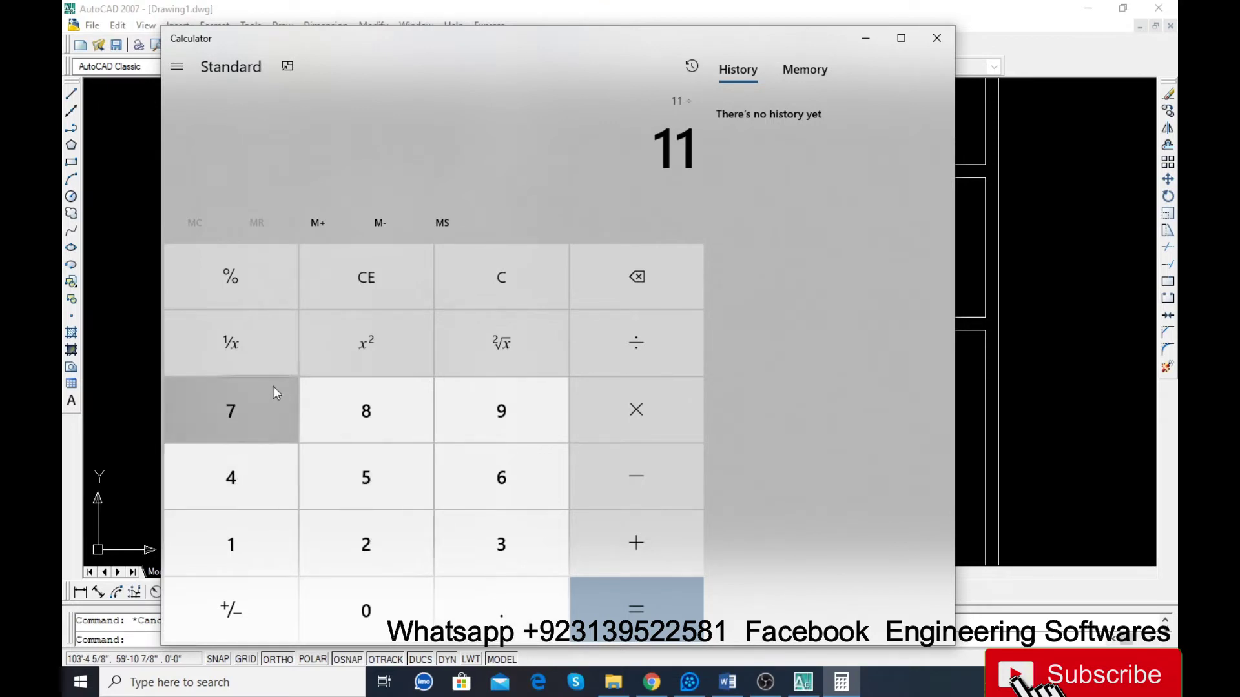
pyautogui.click(501, 284)
# Step: Calculate 7 divided by 12 to convert 7 inches to feet
pyautogui.click(249, 433)
pyautogui.click(654, 349)
pyautogui.click(278, 542)
pyautogui.click(347, 545)
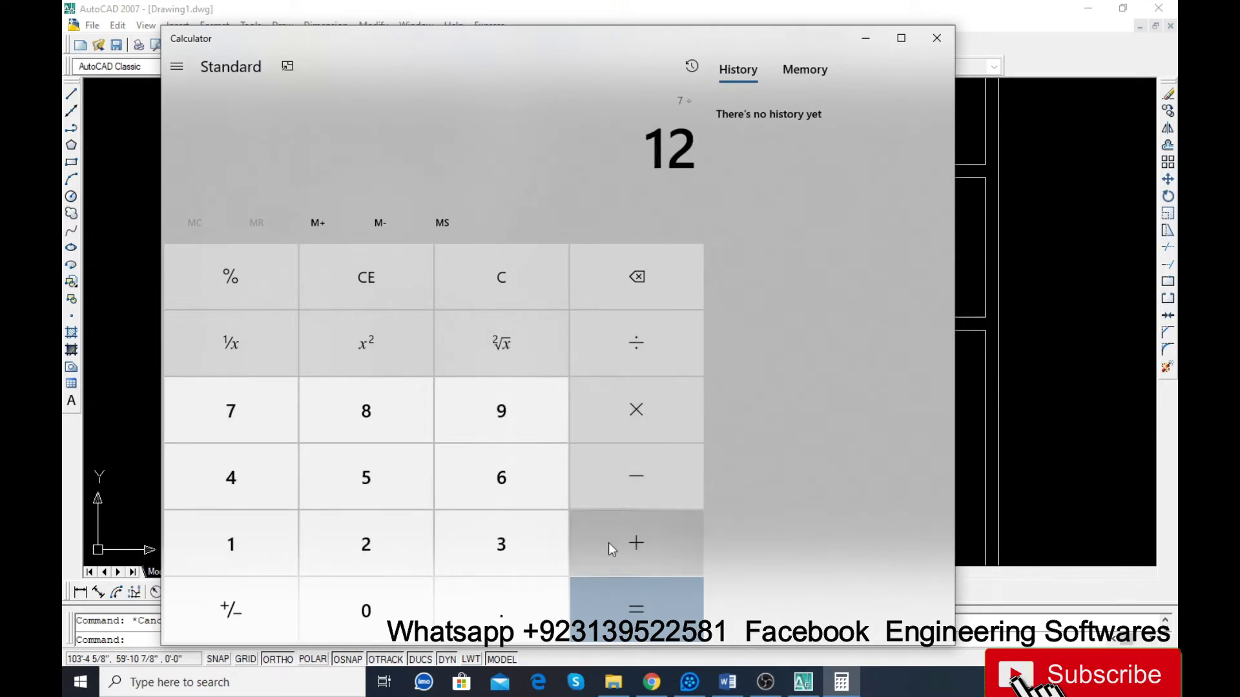
pyautogui.click(642, 611)
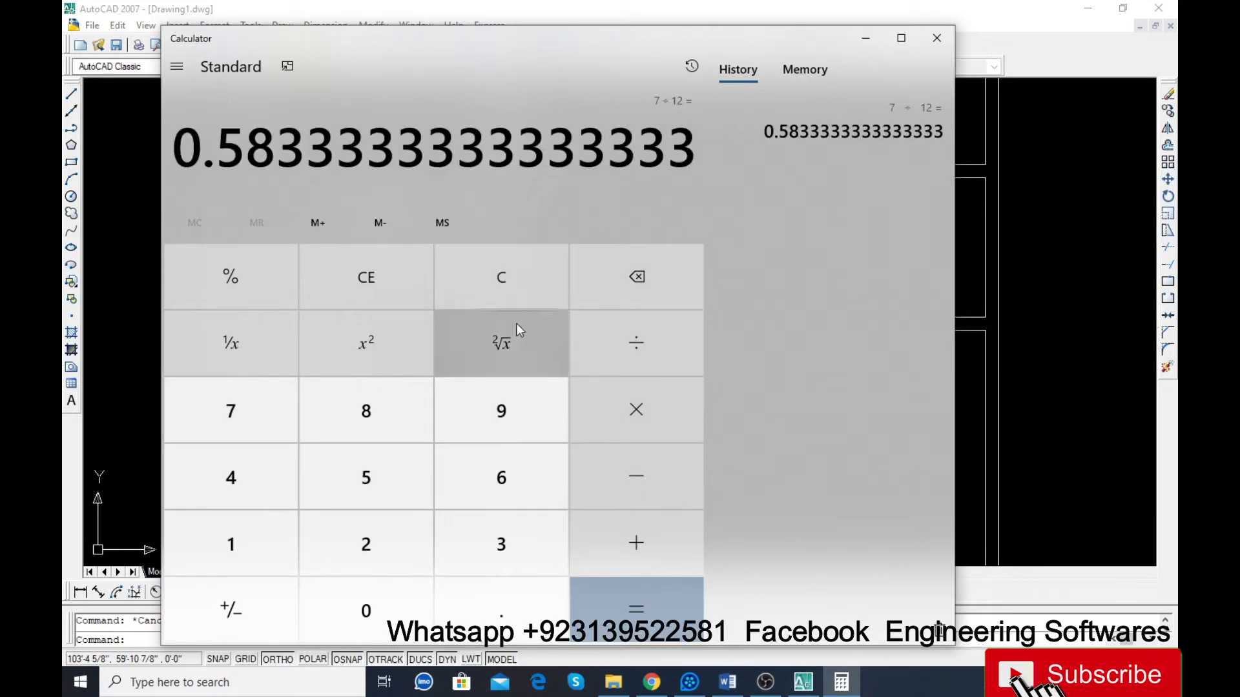
# Step: Calculate 11 divided by 0.58 to work out the stair count, and close the Calculator to return to the drawing
pyautogui.click(501, 300)
pyautogui.click(242, 544)
pyautogui.click(242, 544)
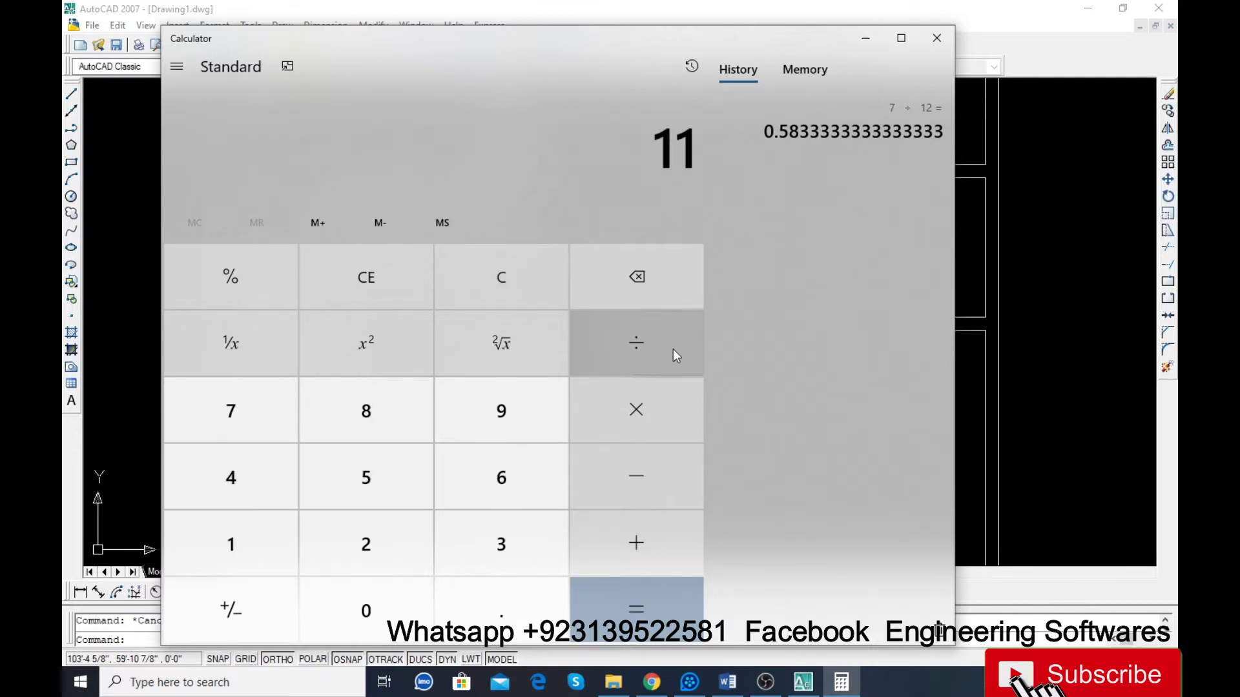
pyautogui.click(507, 586)
pyautogui.click(377, 477)
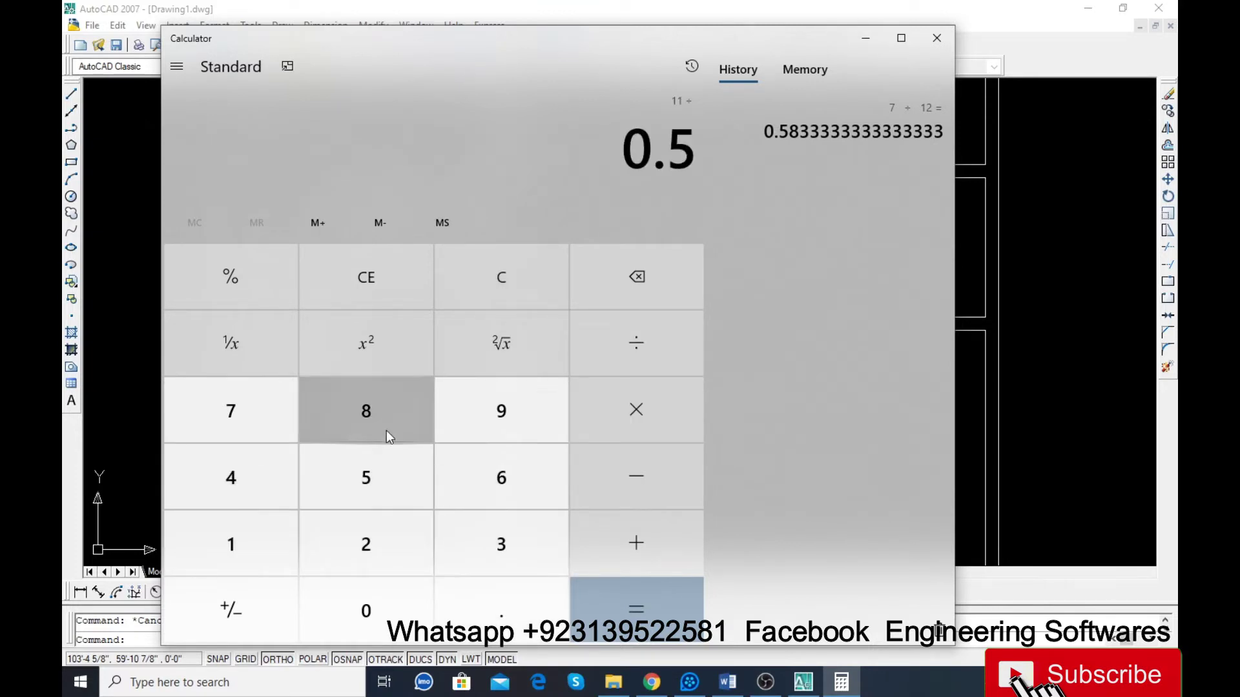
pyautogui.click(378, 430)
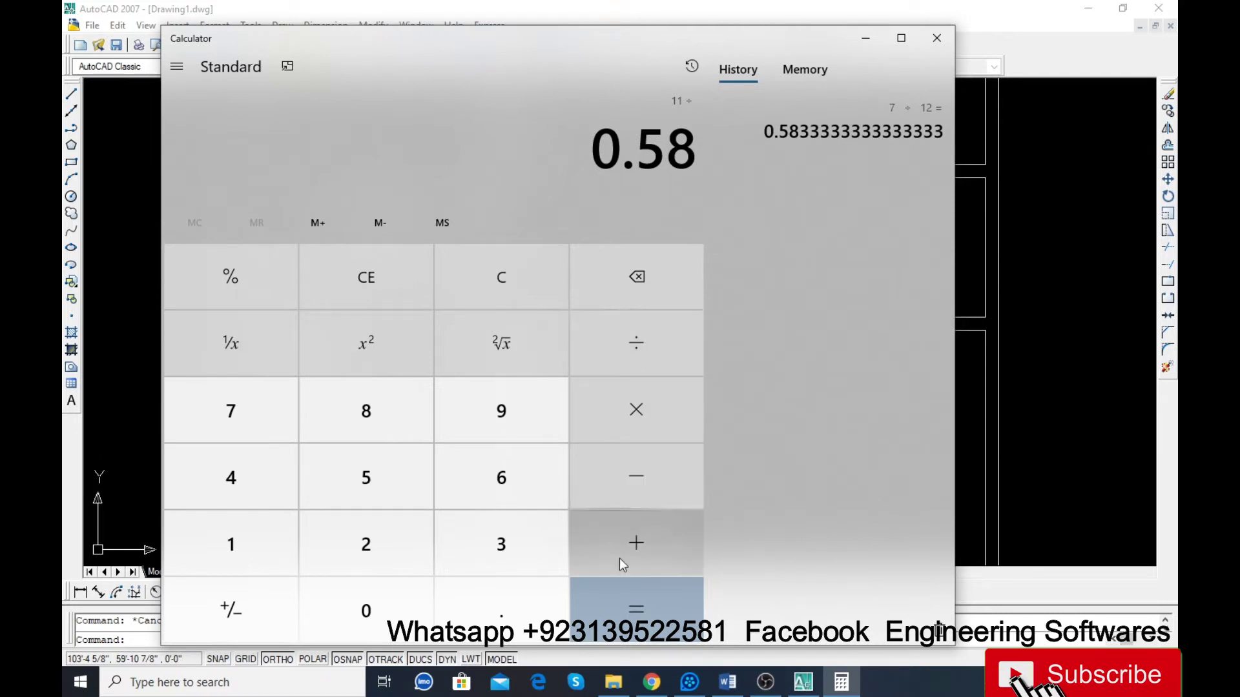
pyautogui.click(664, 623)
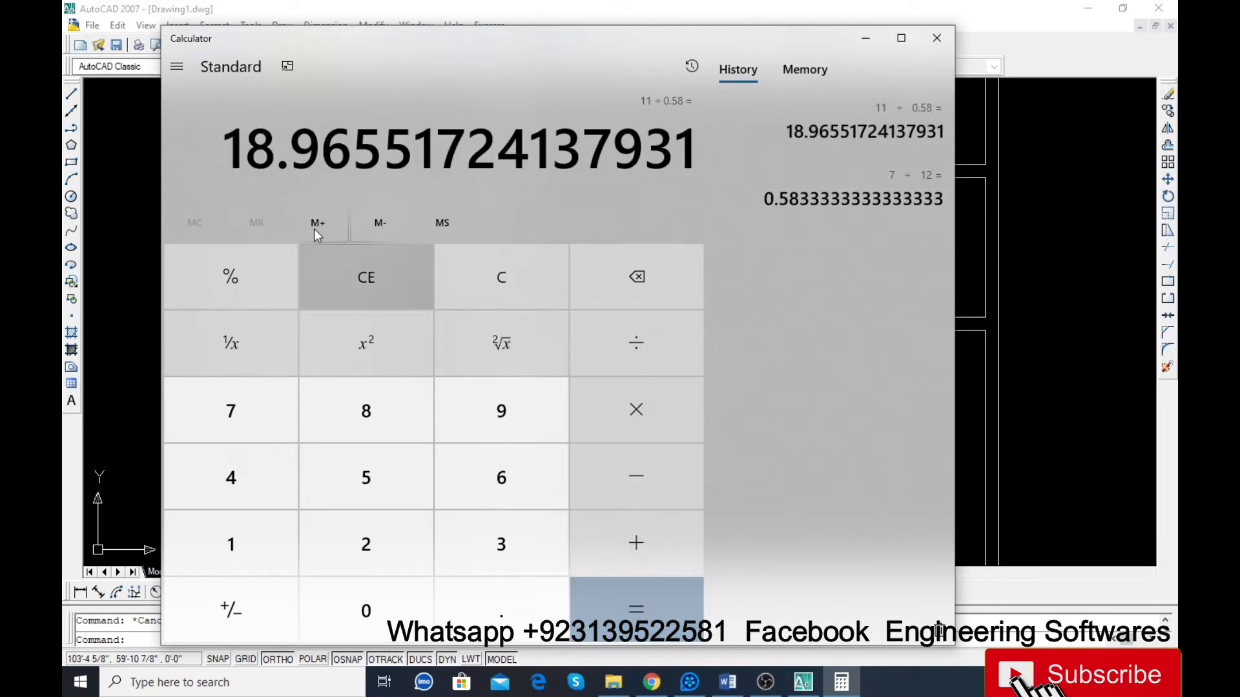
pyautogui.click(937, 39)
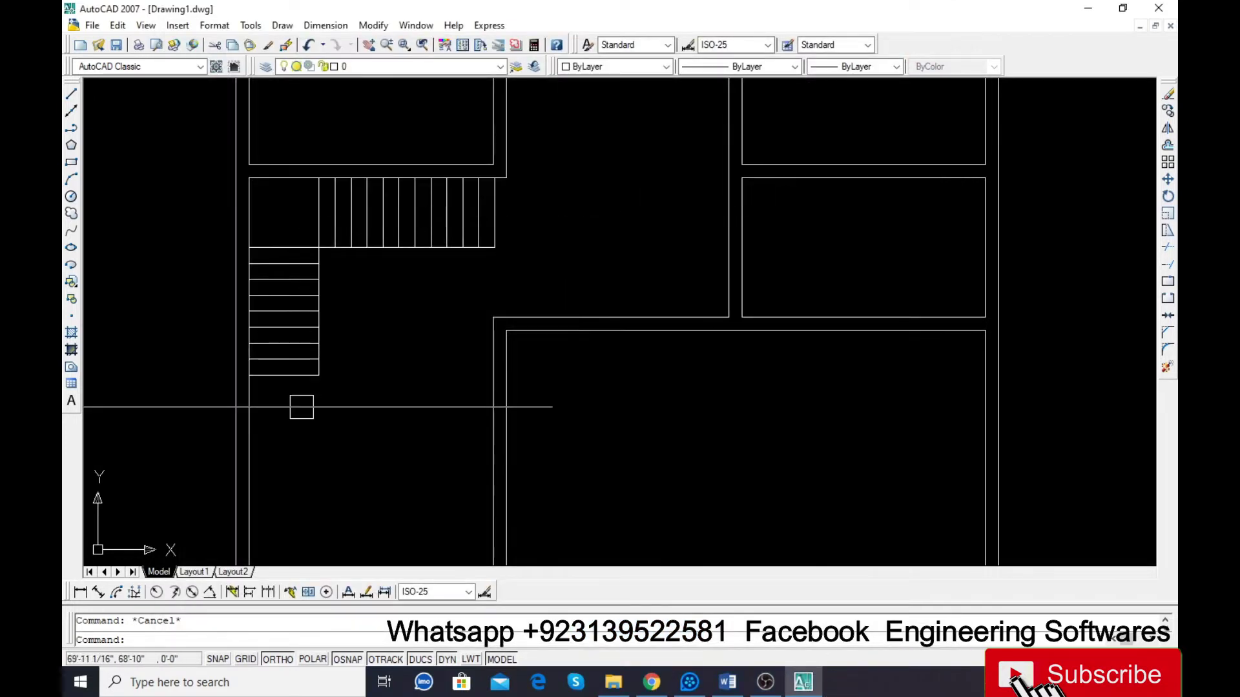
# Step: Erase the lowest tread line of the vertical flight and trim the leftover stair line below it
pyautogui.scroll(1, 296, 400)
pyautogui.click(310, 375)
pyautogui.write('e')
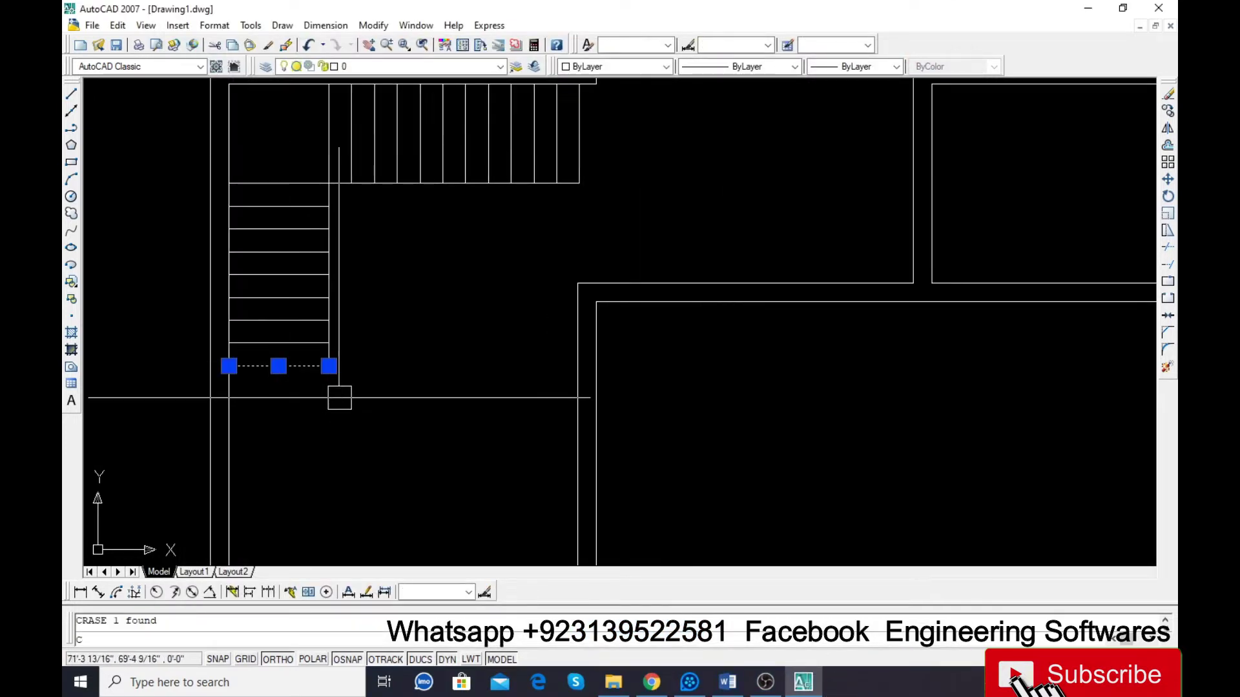
pyautogui.press('Return')
pyautogui.write('tr')
pyautogui.press('Return')
pyautogui.press('Return')
pyautogui.click(329, 365)
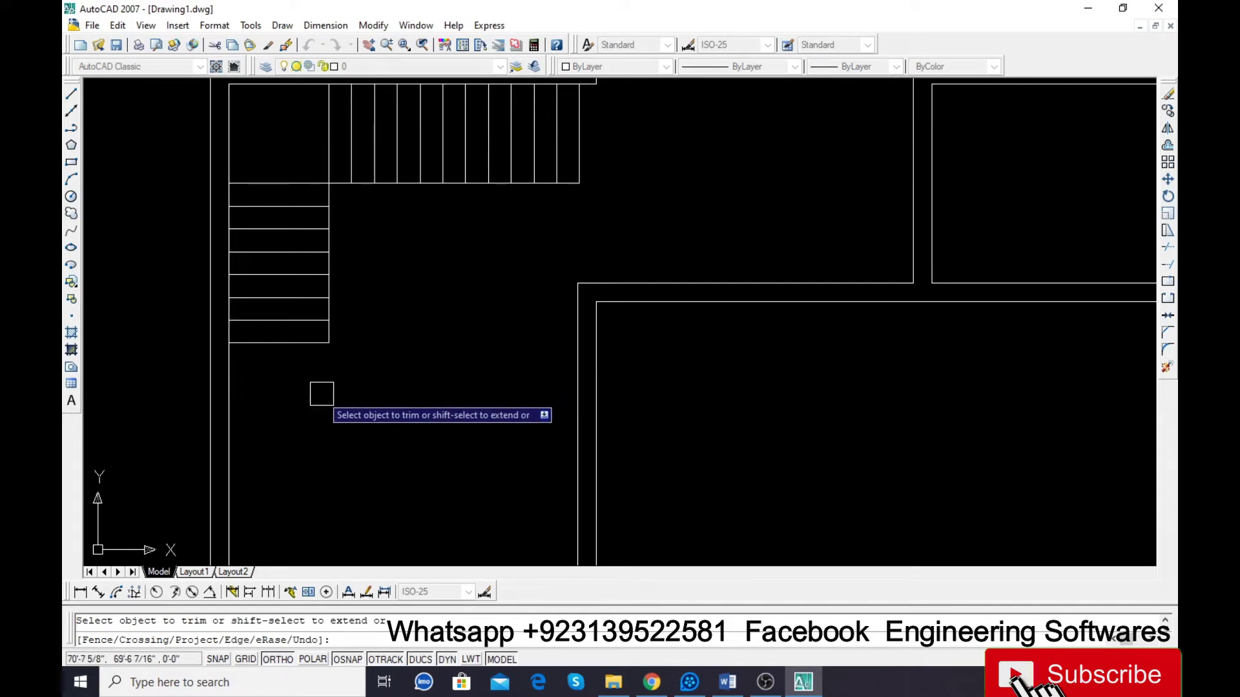
pyautogui.press('Escape')
# Step: Draw a horizontal arrow shaft line across the open end of the horizontal stair flight at mid-width
pyautogui.scroll(-4, 309, 389)
pyautogui.scroll(3, 310, 277)
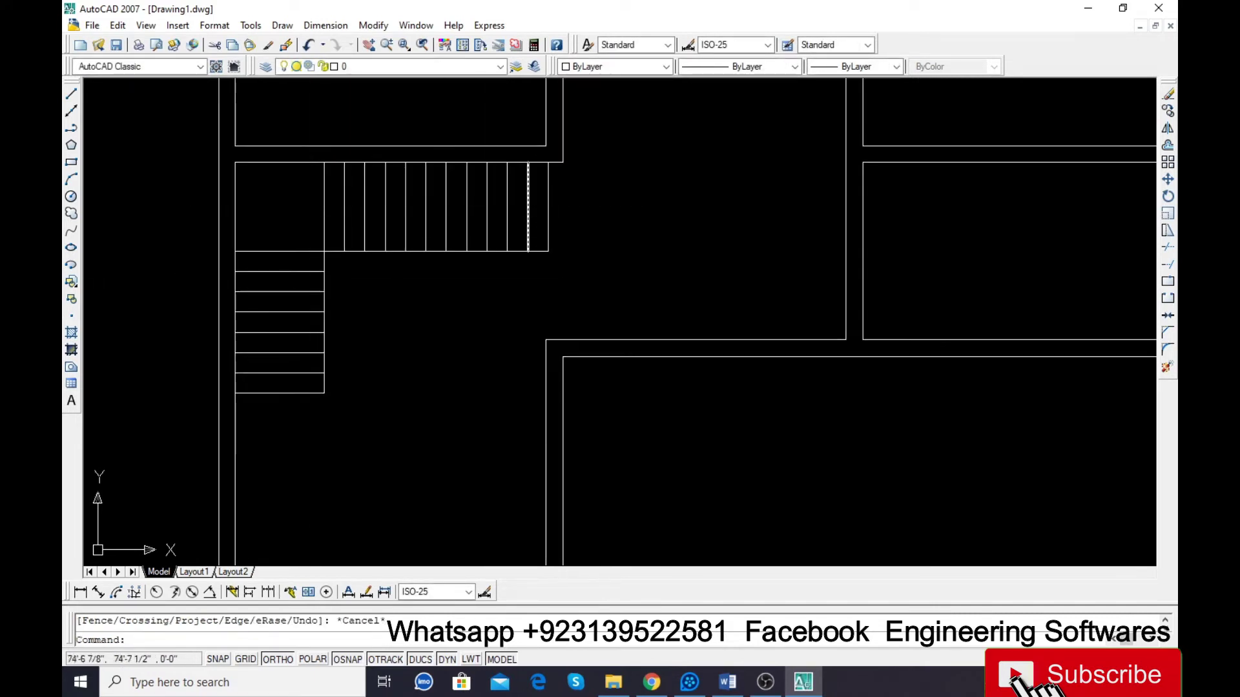
pyautogui.press('Escape')
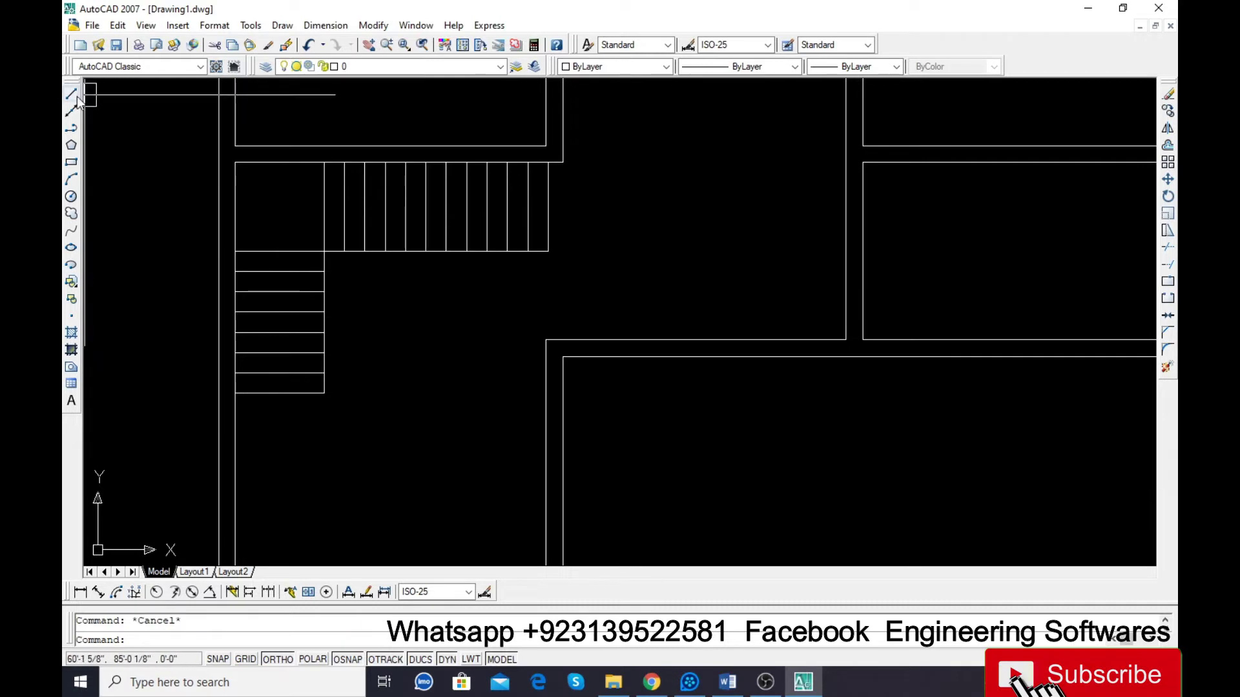
pyautogui.click(71, 93)
pyautogui.scroll(5, 446, 229)
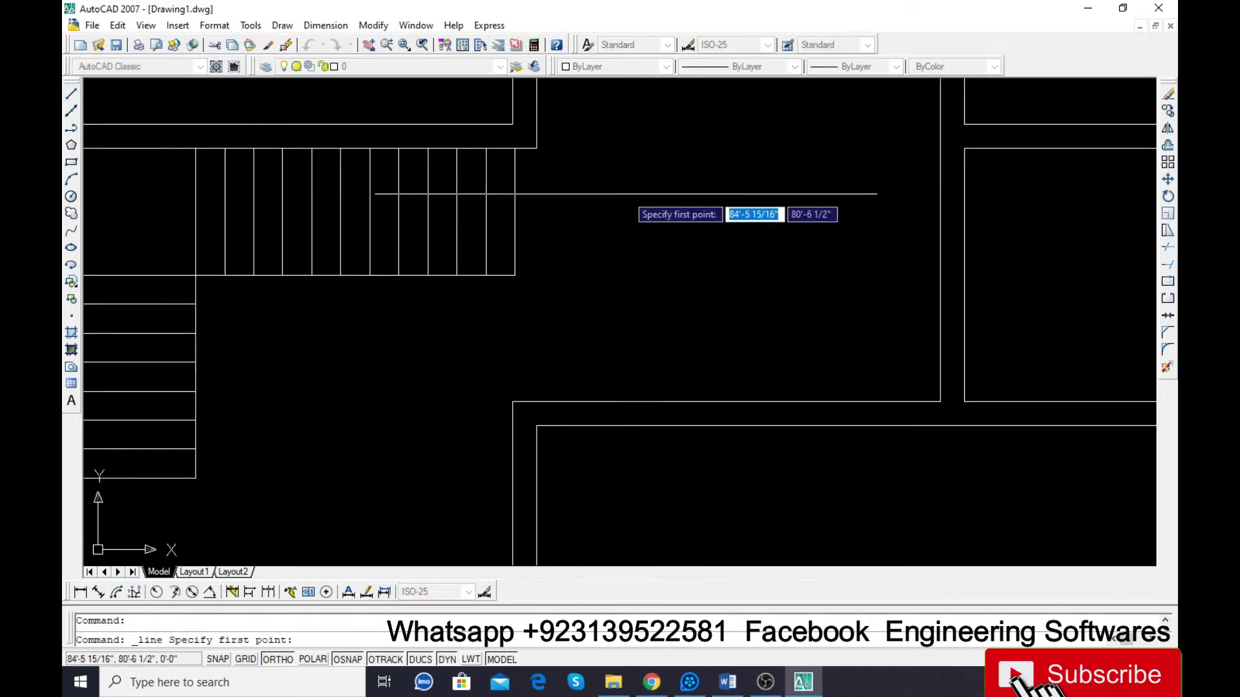
pyautogui.click(401, 226)
pyautogui.click(536, 227)
pyautogui.press('Return')
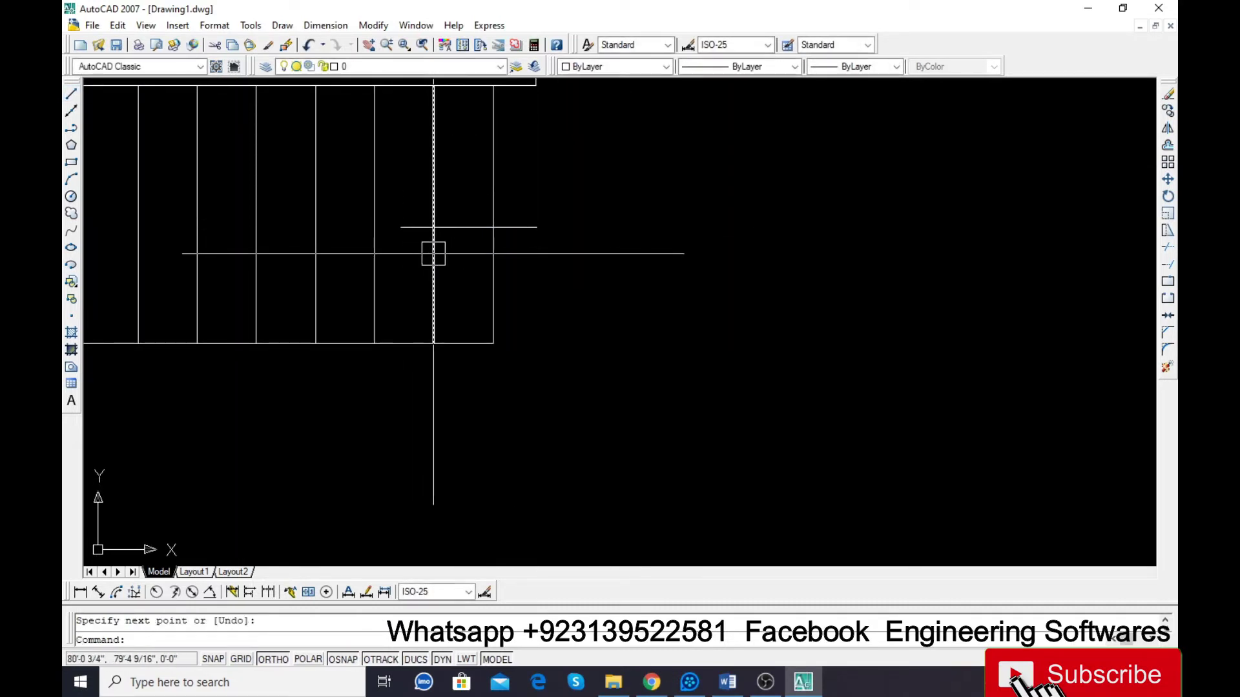
# Step: Draw two slanted lines from the shaft's inner end to form the arrowhead of the stair direction arrow
pyautogui.press('Return')
pyautogui.scroll(3, 420, 245)
pyautogui.click(407, 236)
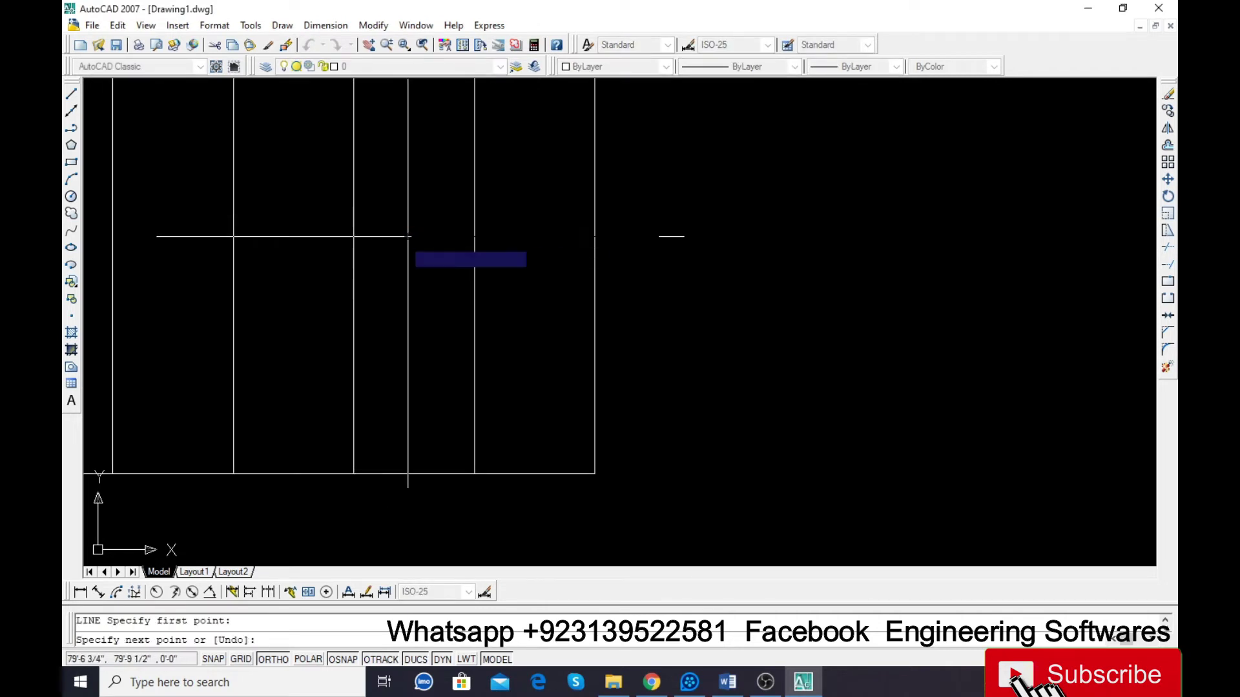
pyautogui.click(475, 279)
pyautogui.press('Return')
pyautogui.press('Return')
pyautogui.click(410, 237)
pyautogui.press('F8')
pyautogui.click(475, 195)
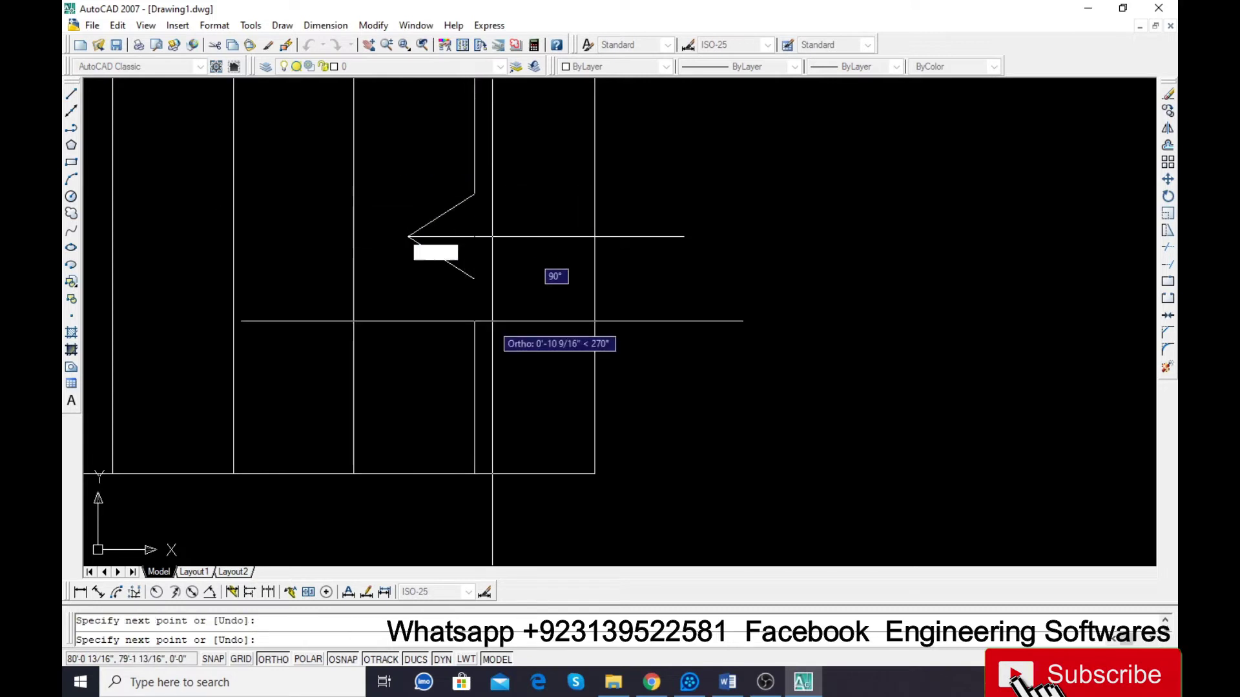
pyautogui.press('Return')
# Step: Move the whole stair direction arrow 2" horizontally outward from the flight
pyautogui.click(444, 187)
pyautogui.click(403, 273)
pyautogui.write('m')
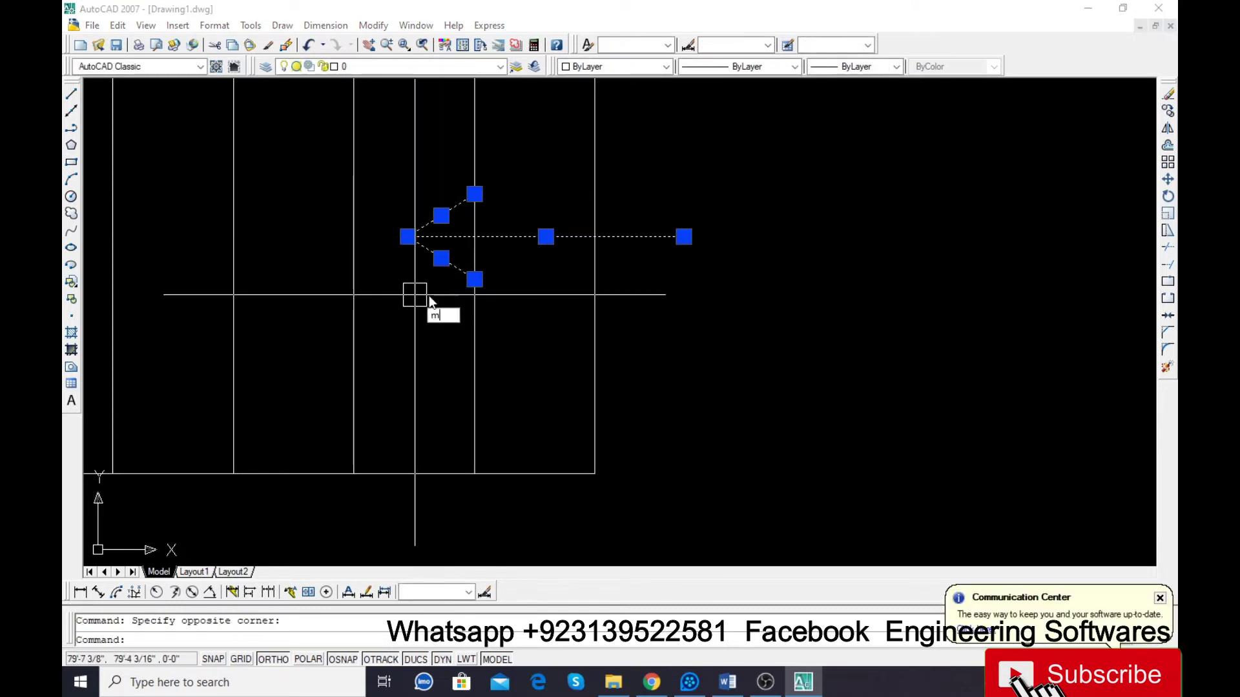
pyautogui.press('Return')
pyautogui.click(425, 317)
pyautogui.write('1')
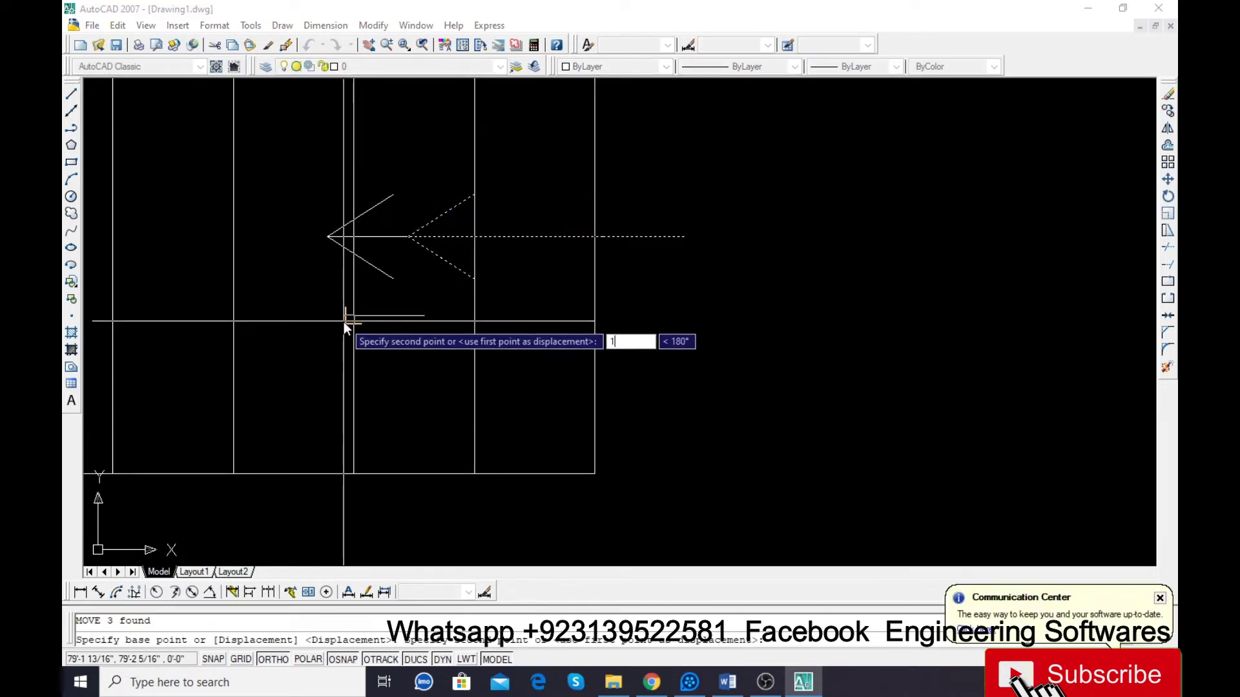
pyautogui.press('BackSpace')
pyautogui.write('2')
pyautogui.press('Return')
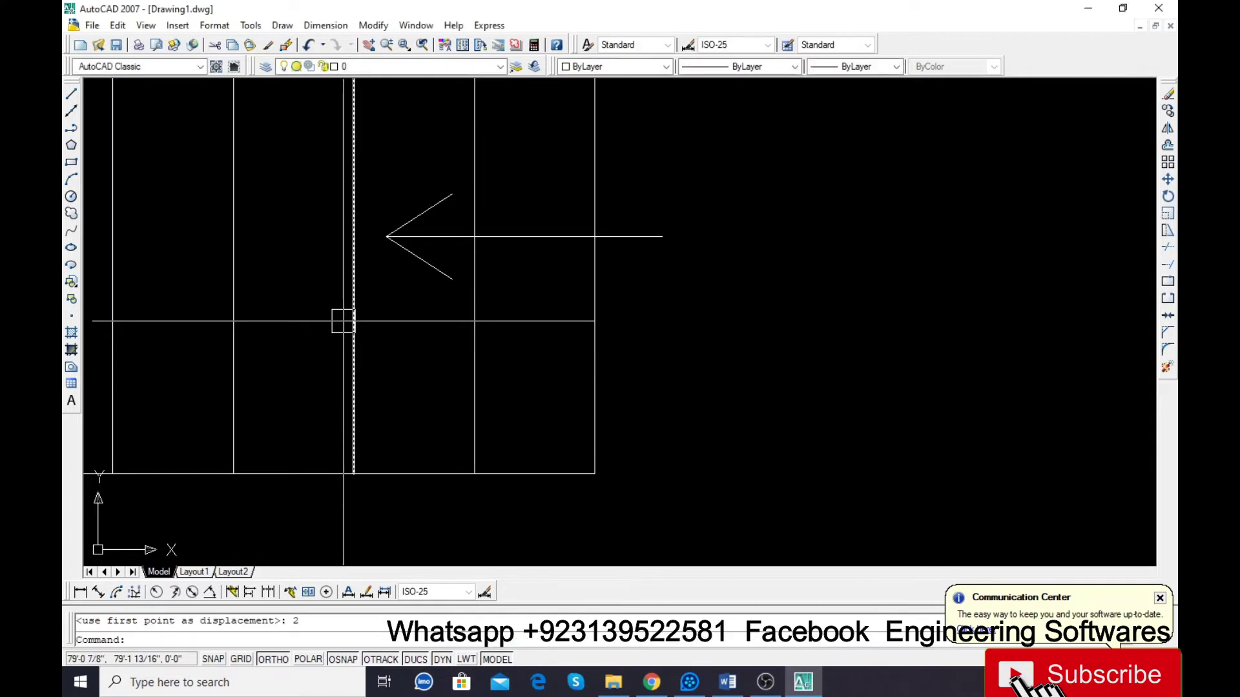
pyautogui.press('Escape')
pyautogui.scroll(-5, 601, 333)
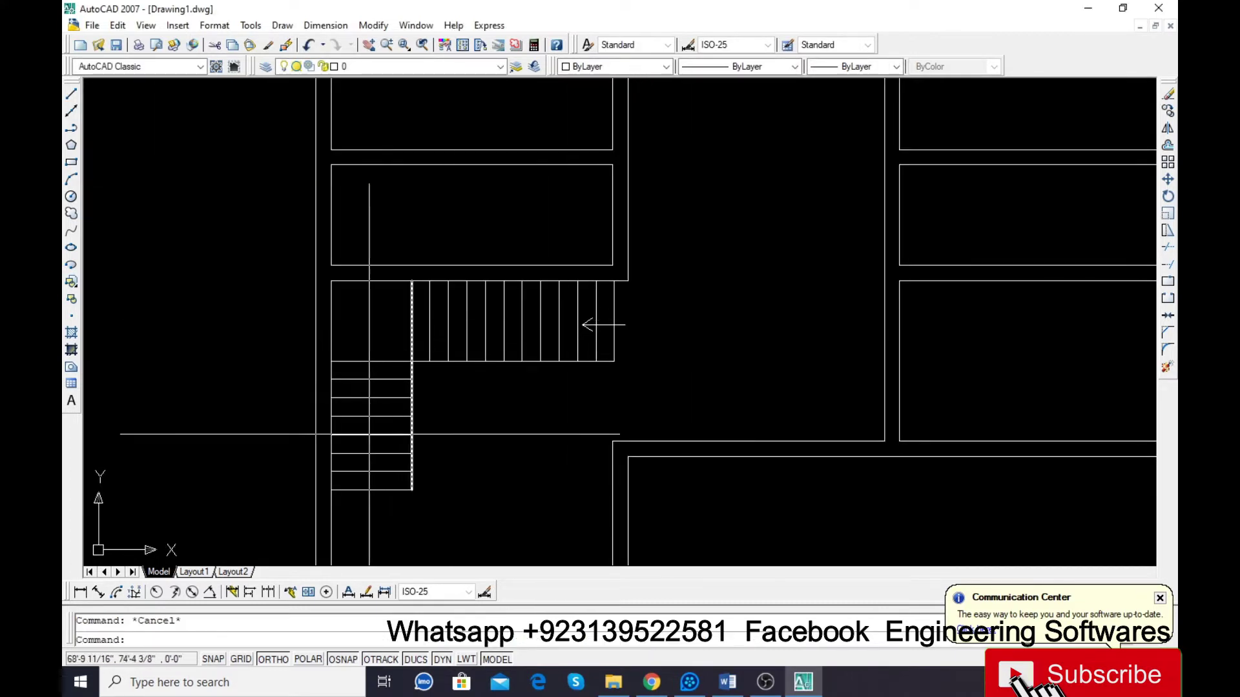
# Step: Measure the upper wall line of the large room with a temporary dimension, and erase the dimension
pyautogui.scroll(-4, 385, 193)
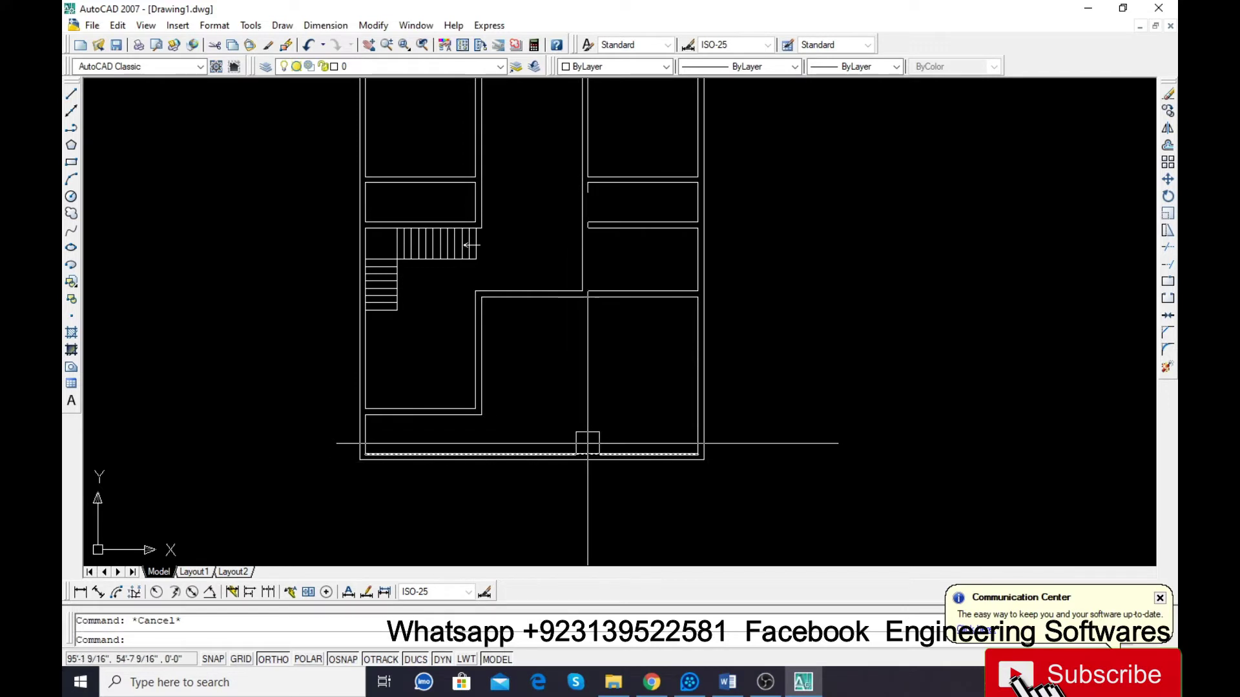
pyautogui.press('Return')
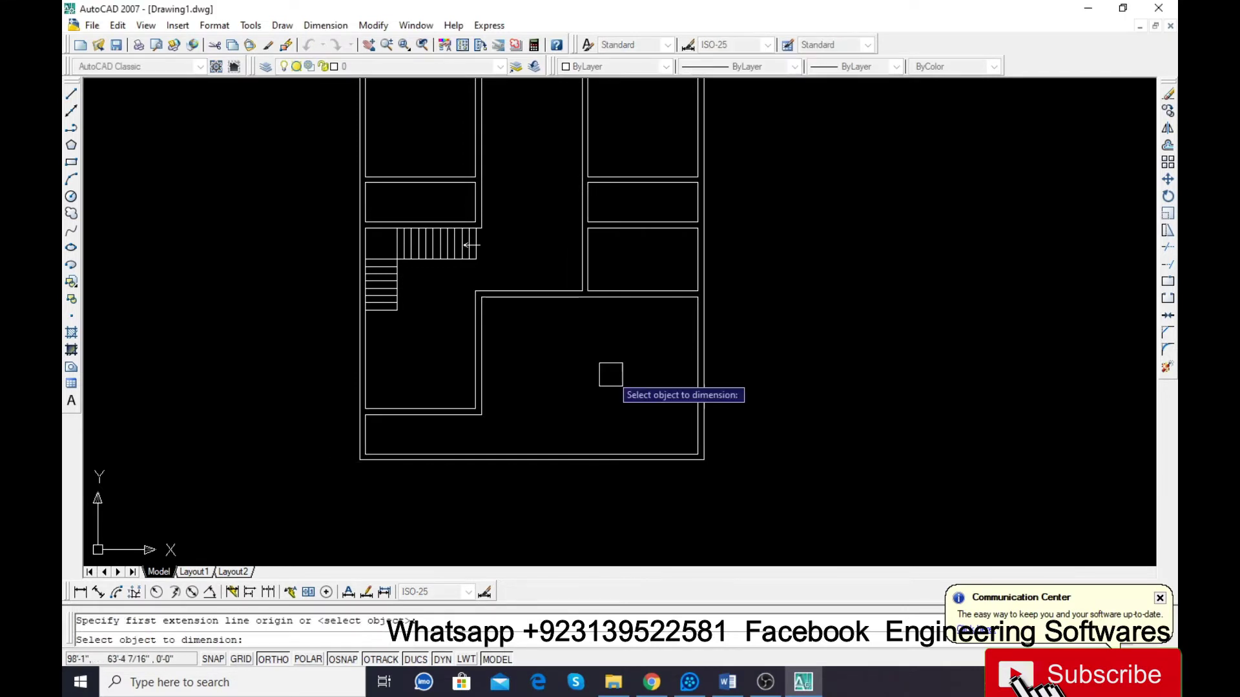
pyautogui.click(628, 302)
pyautogui.click(581, 351)
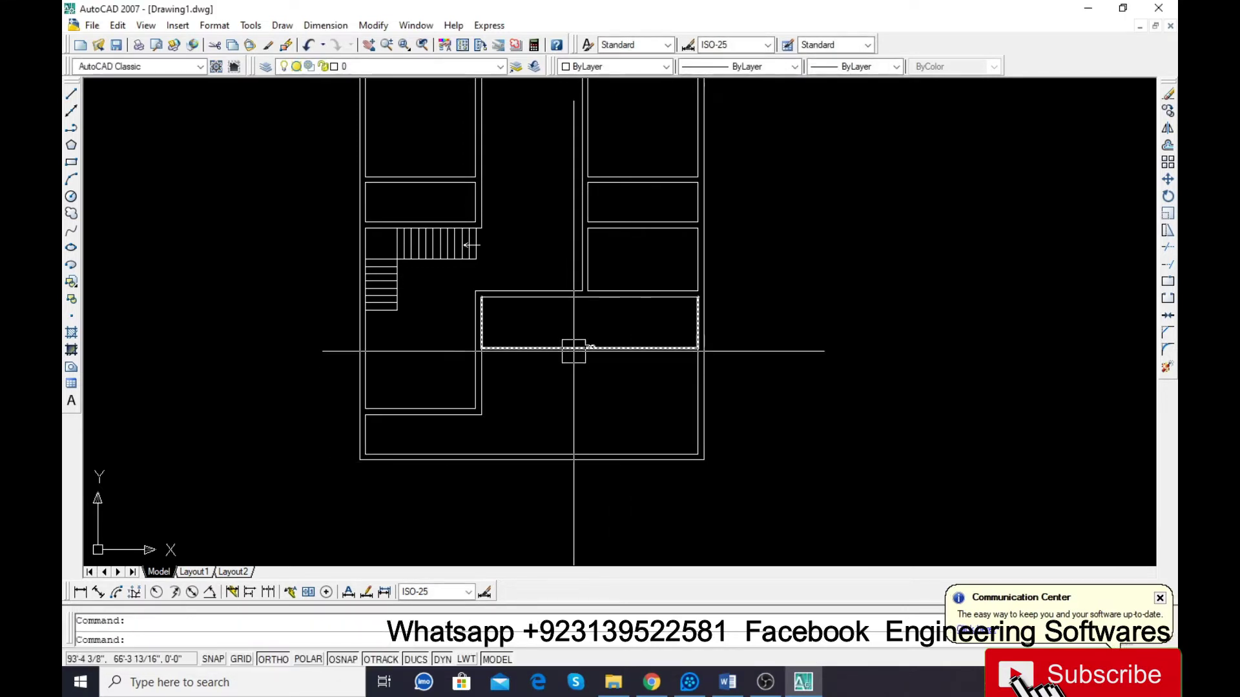
pyautogui.scroll(3, 574, 353)
pyautogui.scroll(2, 573, 354)
pyautogui.click(609, 383)
pyautogui.click(562, 279)
pyautogui.scroll(-3, 589, 322)
pyautogui.press('Delete')
pyautogui.scroll(-3, 554, 258)
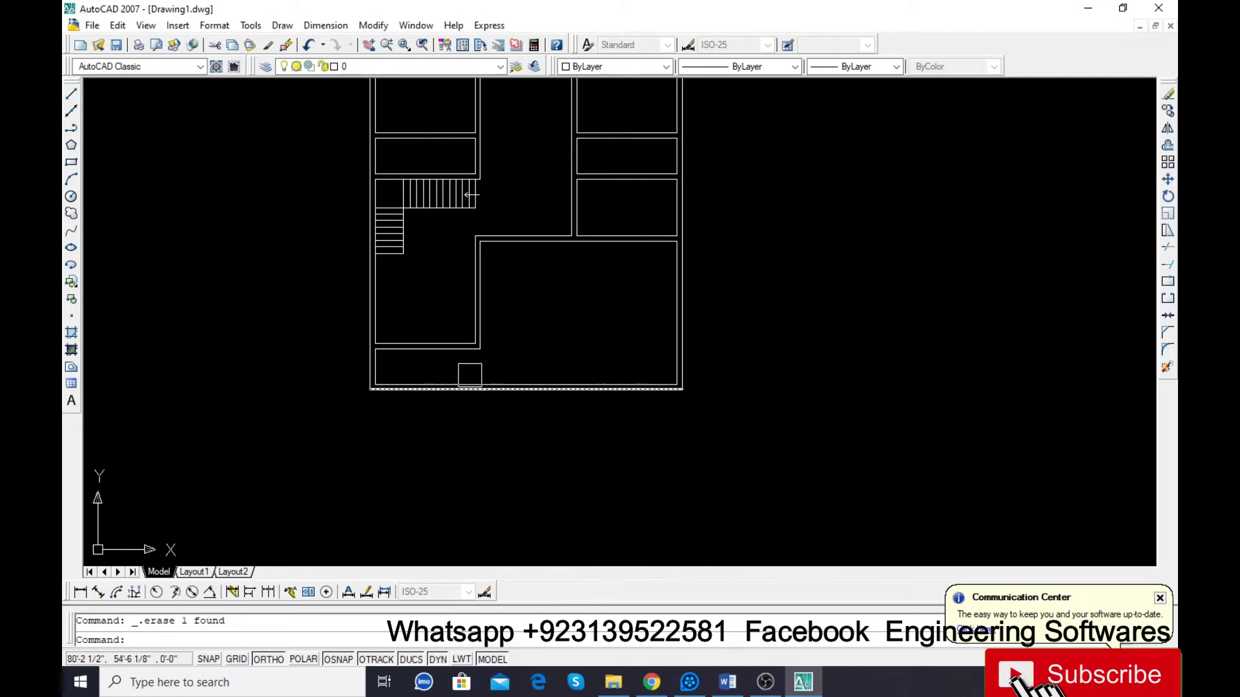
# Step: Draw a short vertical line across the lower wall of the stair room at the wall's midpoint
pyautogui.scroll(-2, 484, 401)
pyautogui.scroll(3, 446, 374)
pyautogui.scroll(4, 392, 290)
pyautogui.write('l')
pyautogui.press('Return')
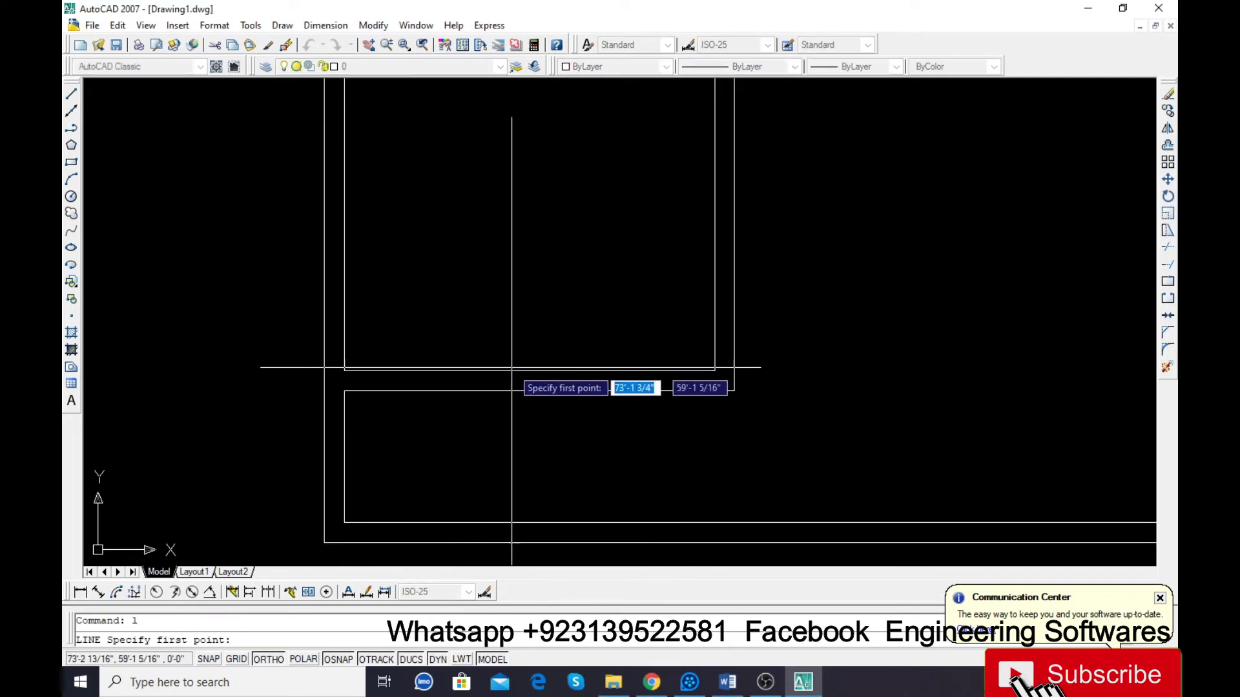
pyautogui.click(528, 370)
pyautogui.click(529, 390)
pyautogui.press('Return')
# Step: Offset the short cross line 3' to both sides for the window jambs, and erase the original middle line
pyautogui.write('o')
pyautogui.press('Return')
pyautogui.write('3')
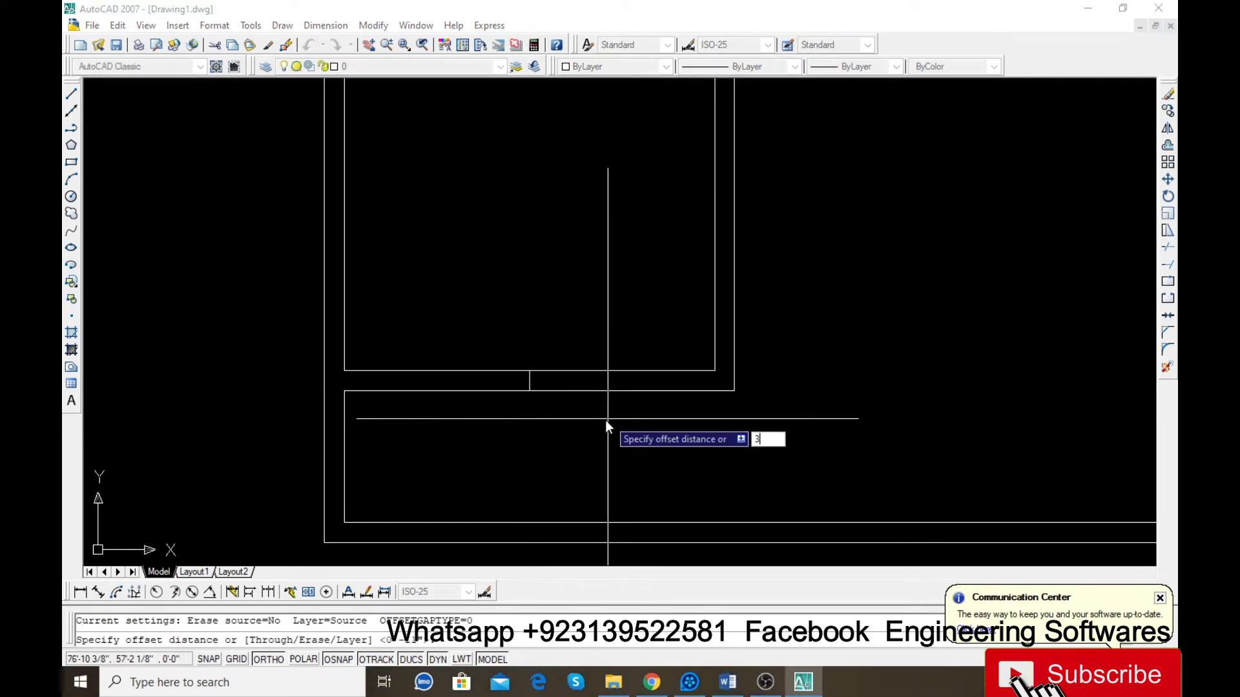
pyautogui.press('Return')
pyautogui.click(529, 381)
pyautogui.click(589, 398)
pyautogui.click(535, 386)
pyautogui.click(508, 389)
pyautogui.press('Escape')
pyautogui.click(520, 333)
pyautogui.click(561, 412)
pyautogui.press('Delete')
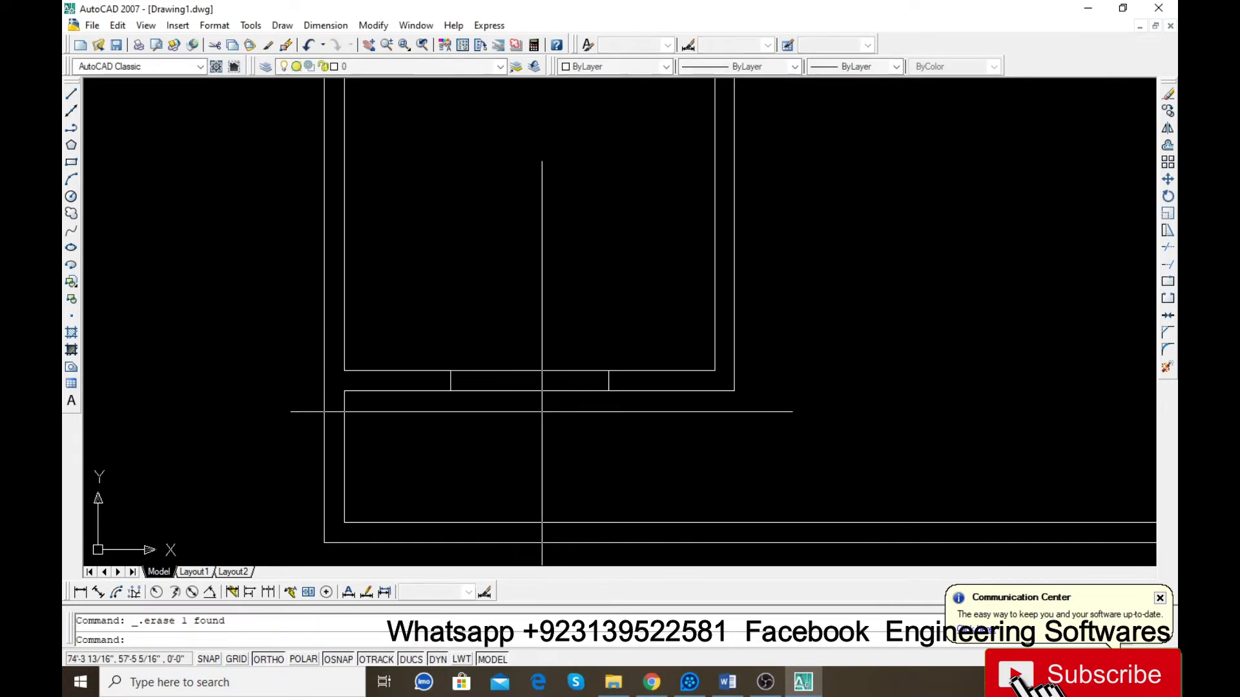
# Step: Trim both wall lines between the two jambs to open the window gap in the lower wall
pyautogui.press('Return')
pyautogui.press('Return')
pyautogui.click(551, 330)
pyautogui.click(503, 417)
pyautogui.press('Escape')
# Step: Draw two horizontal lines joining the jamb ends along the outer and inner faces of the window opening
pyautogui.scroll(5, 461, 379)
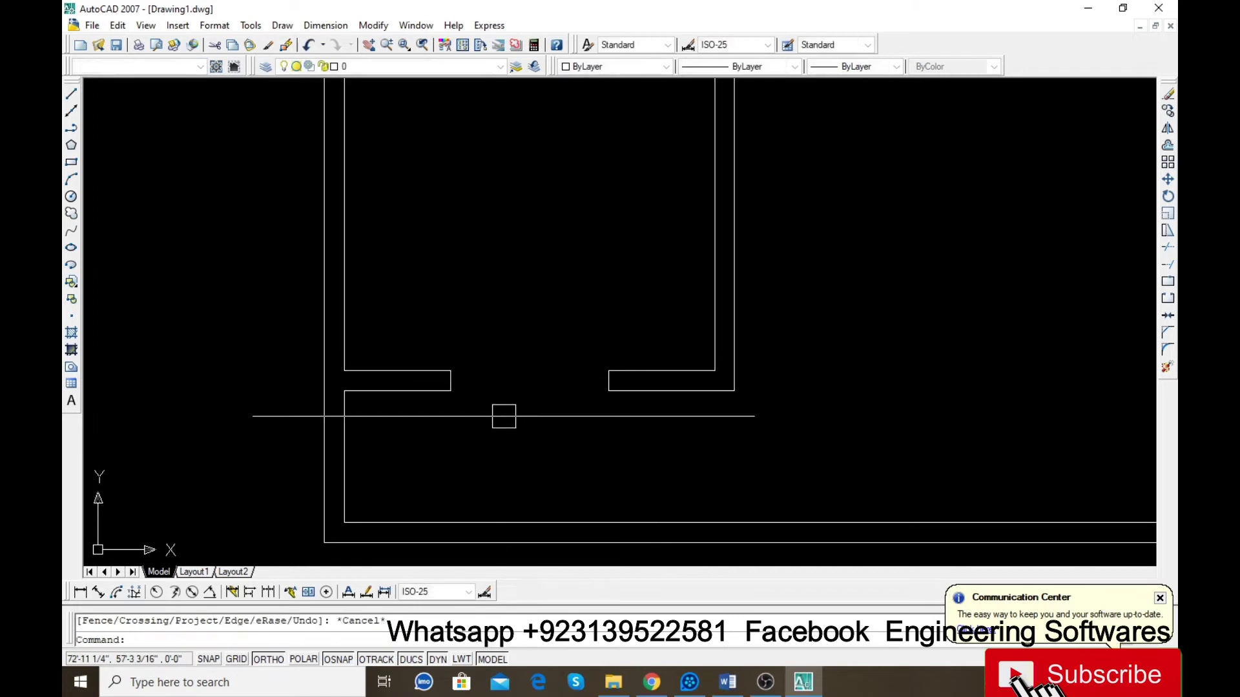
pyautogui.press('l')
pyautogui.press('Return')
pyautogui.click(428, 414)
pyautogui.click(889, 413)
pyautogui.press('Return')
pyautogui.press('Return')
pyautogui.click(890, 355)
pyautogui.click(429, 355)
pyautogui.press('Return')
# Step: Draw a horizontal line between the midpoints of the two window jambs
pyautogui.press('Return')
pyautogui.click(429, 384)
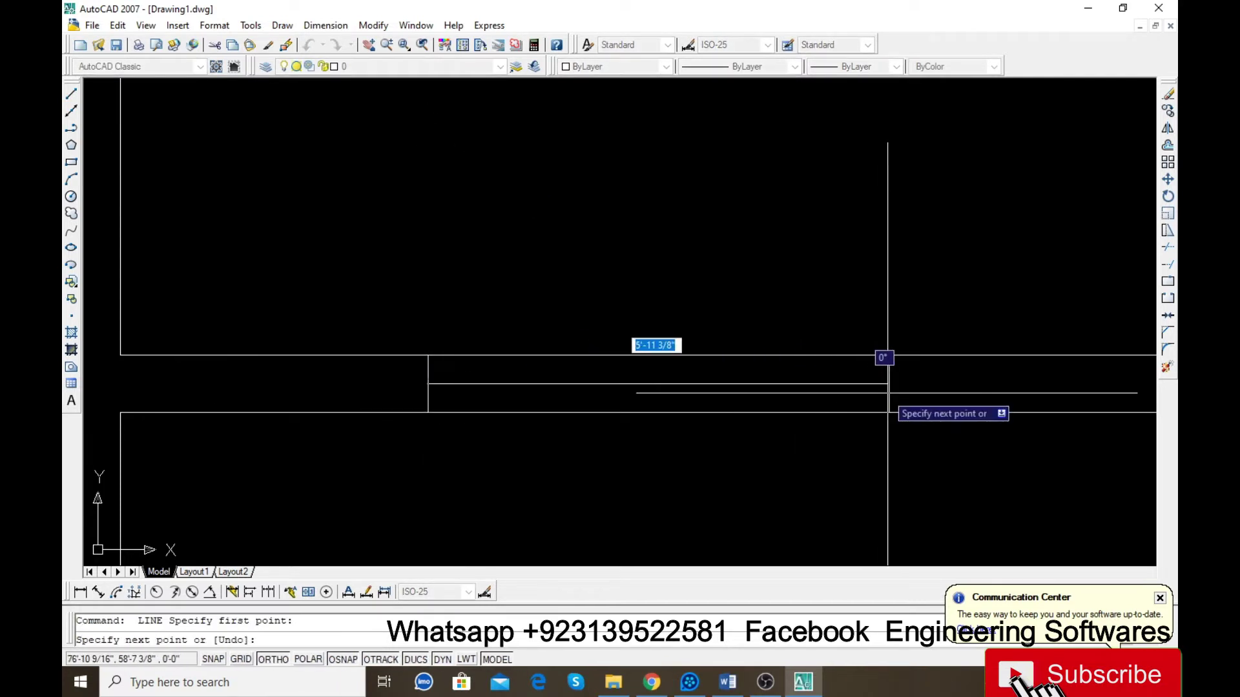
pyautogui.click(889, 385)
pyautogui.press('Return')
# Step: Offset the window's two face lines 2" inward toward the middle line
pyautogui.write('o')
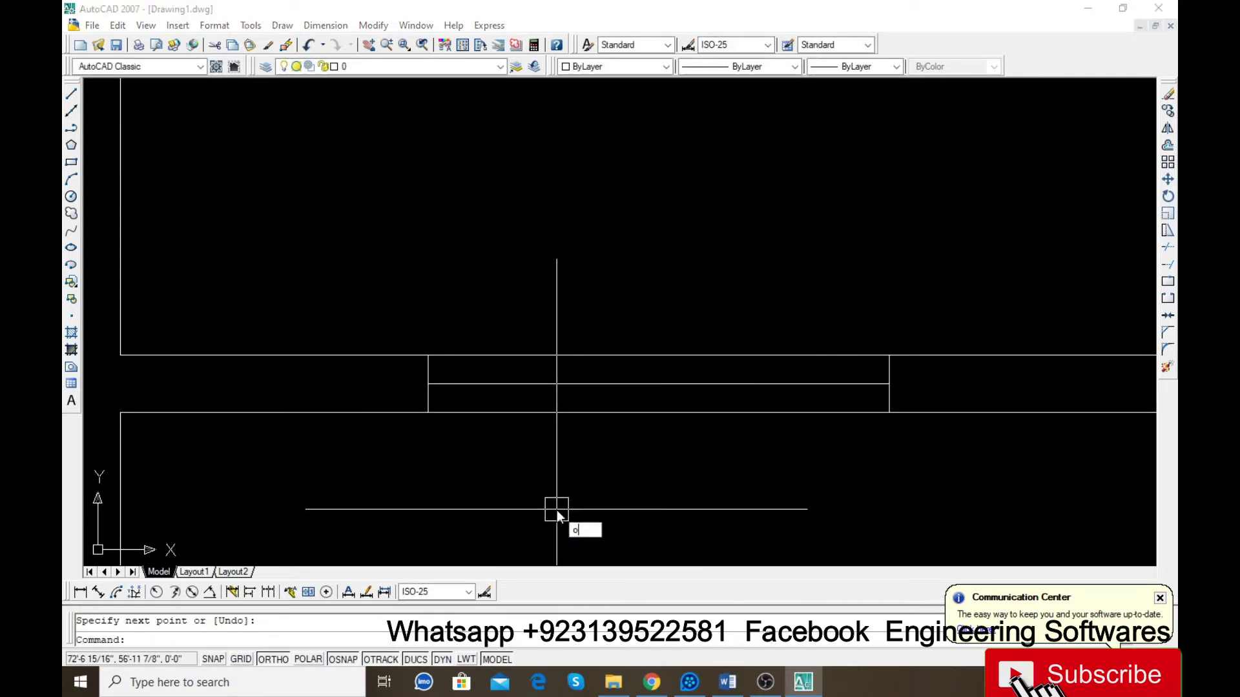
pyautogui.press('Return')
pyautogui.write('2')
pyautogui.press('Return')
pyautogui.click(576, 420)
pyautogui.click(565, 343)
pyautogui.click(574, 356)
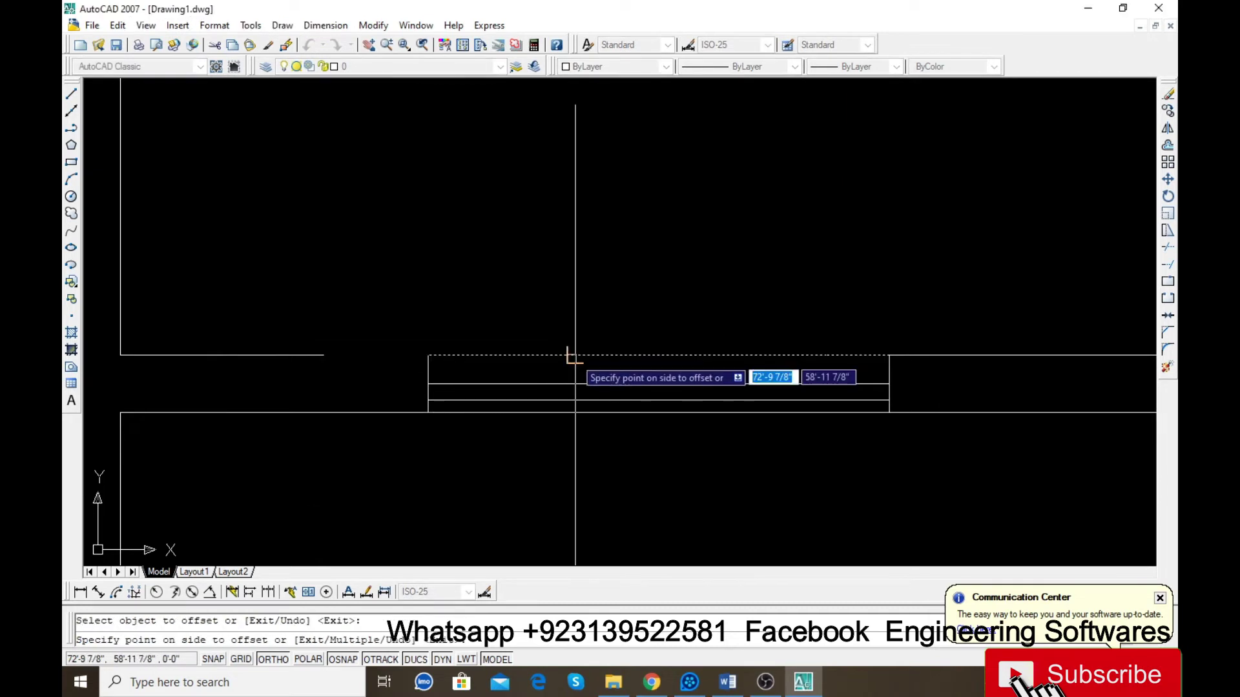
pyautogui.click(574, 423)
pyautogui.press('Escape')
# Step: Select the window lines and change their color to Red
pyautogui.click(382, 303)
pyautogui.click(895, 501)
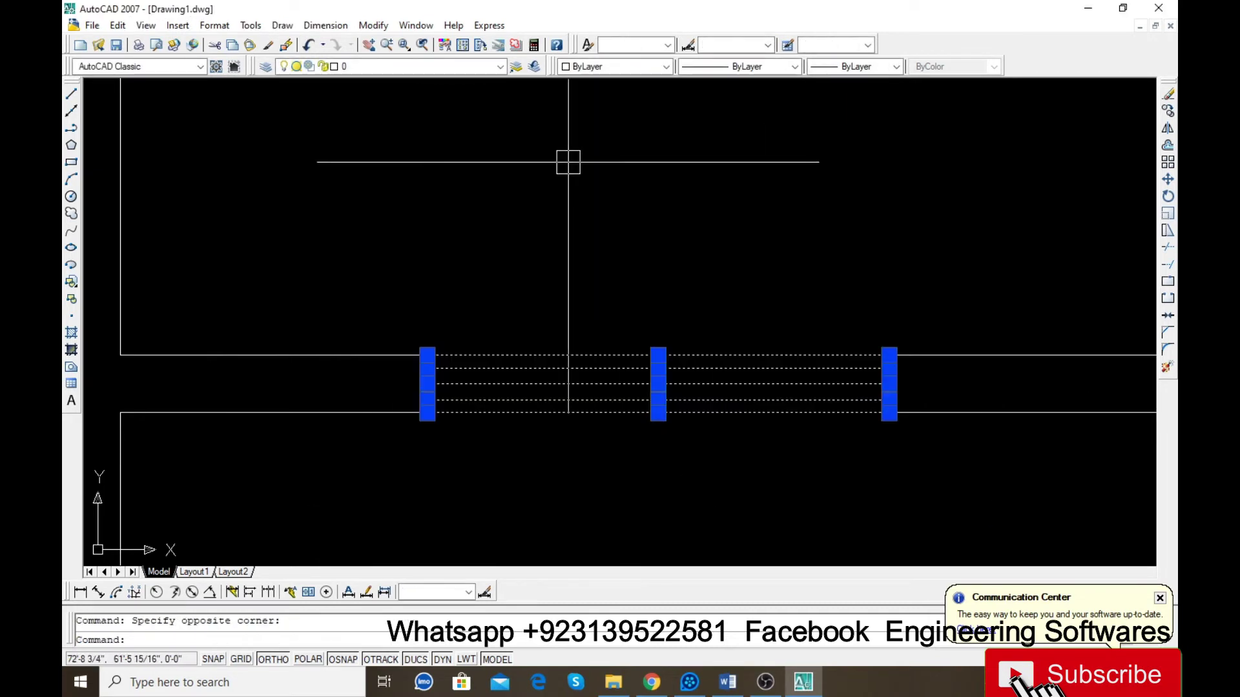
pyautogui.click(604, 69)
pyautogui.click(618, 107)
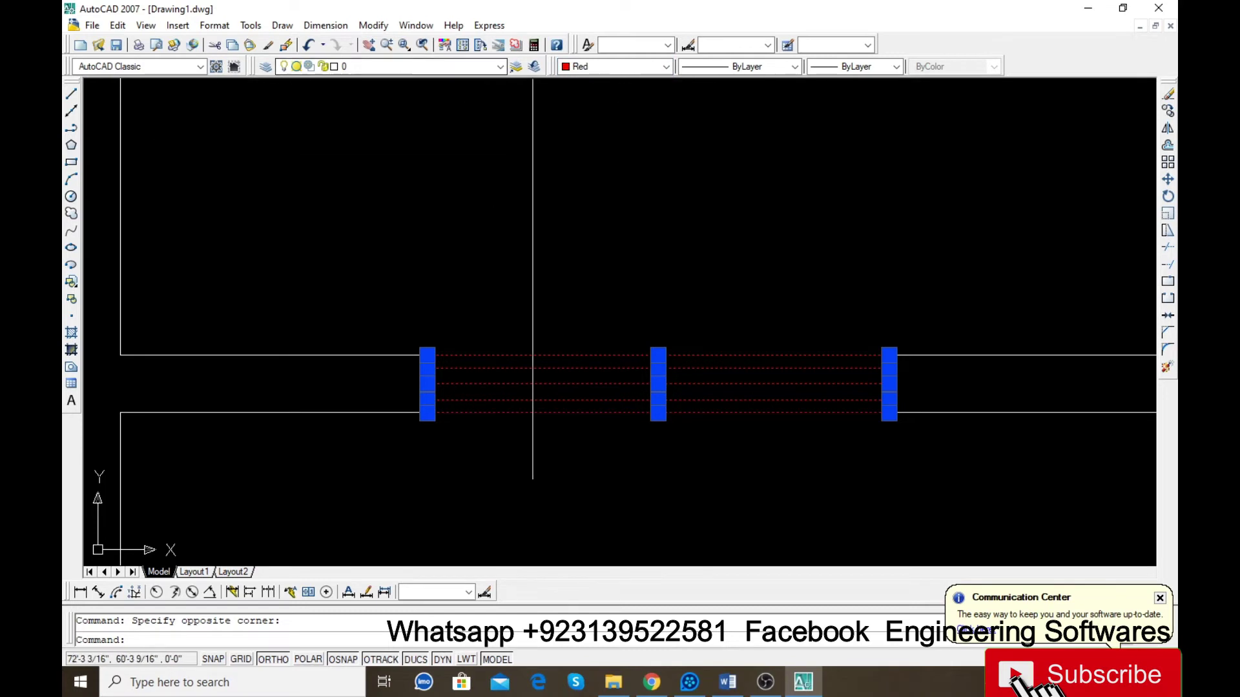
pyautogui.press('Escape')
# Step: Draw a short vertical line across the large room's upper wall, midway between the wall corner and the passage wall
pyautogui.scroll(-8, 553, 387)
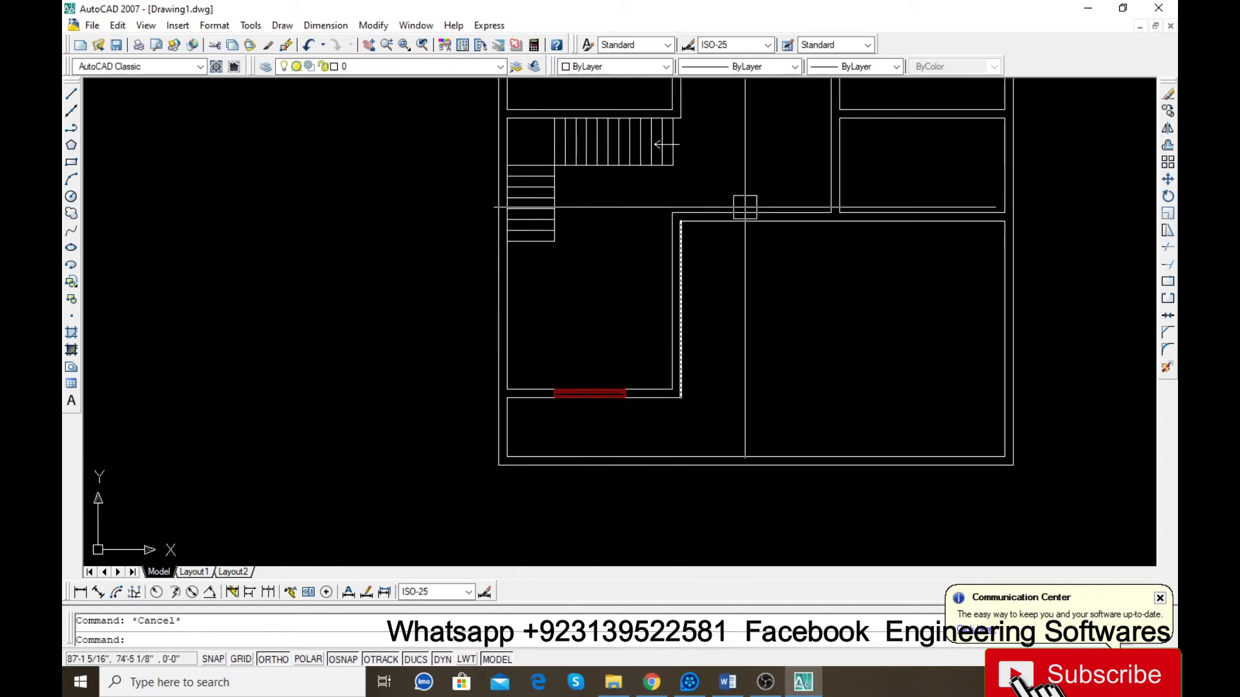
pyautogui.scroll(4, 759, 186)
pyautogui.write('l')
pyautogui.press('Return')
pyautogui.click(739, 241)
pyautogui.click(739, 259)
pyautogui.press('Return')
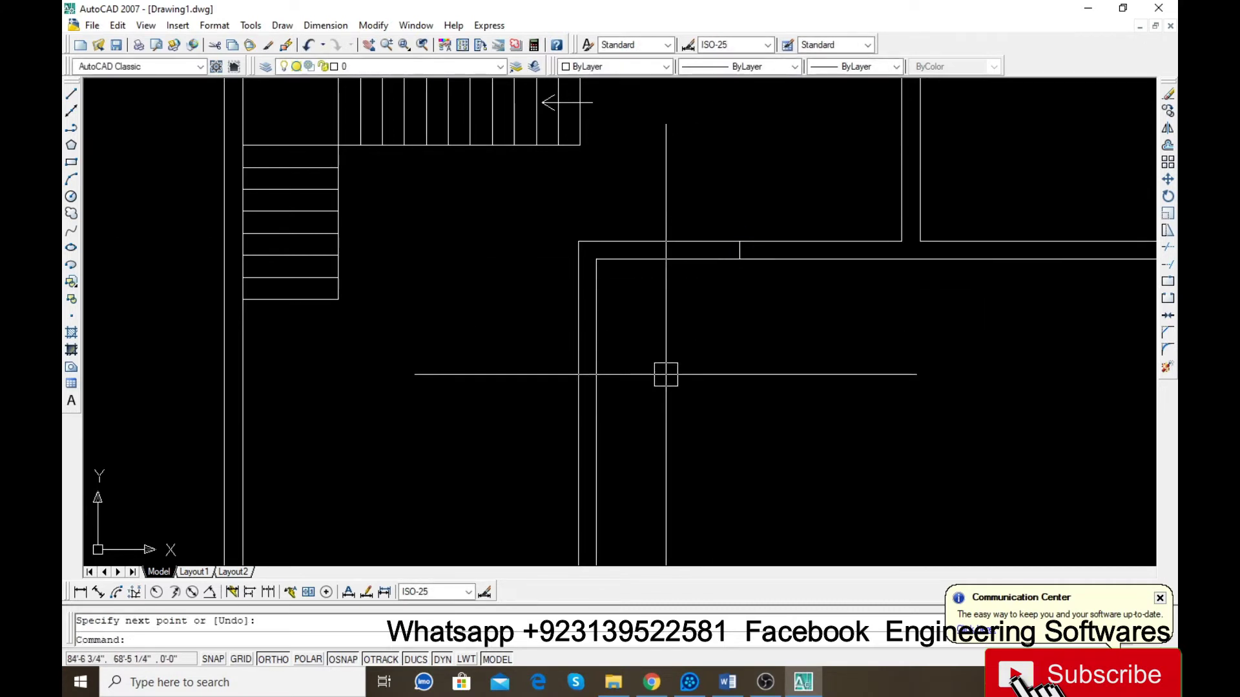
# Step: Offset the short line across the large room's upper wall 30" to both sides as door jambs
pyautogui.write('o')
pyautogui.press('Return')
pyautogui.press('Return')
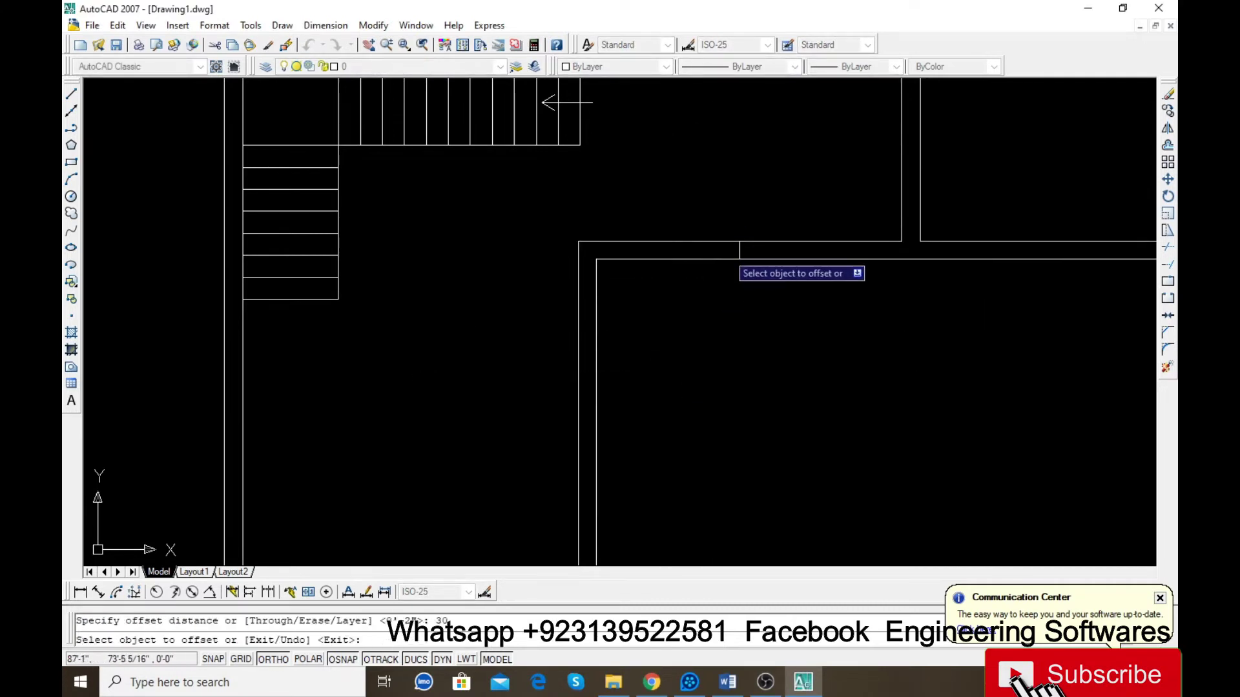
pyautogui.click(741, 251)
pyautogui.click(772, 257)
pyautogui.press('Return')
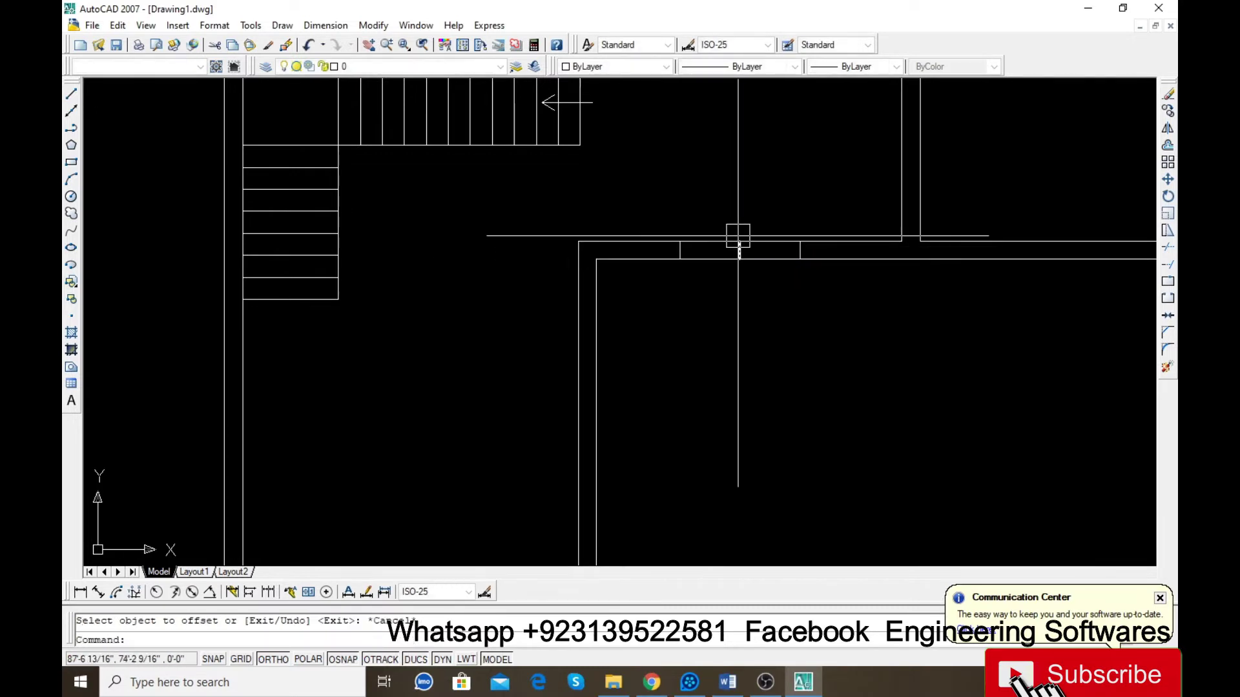
# Step: Erase the middle line and trim both wall faces between the jambs to open the doorway
pyautogui.click(732, 234)
pyautogui.click(749, 268)
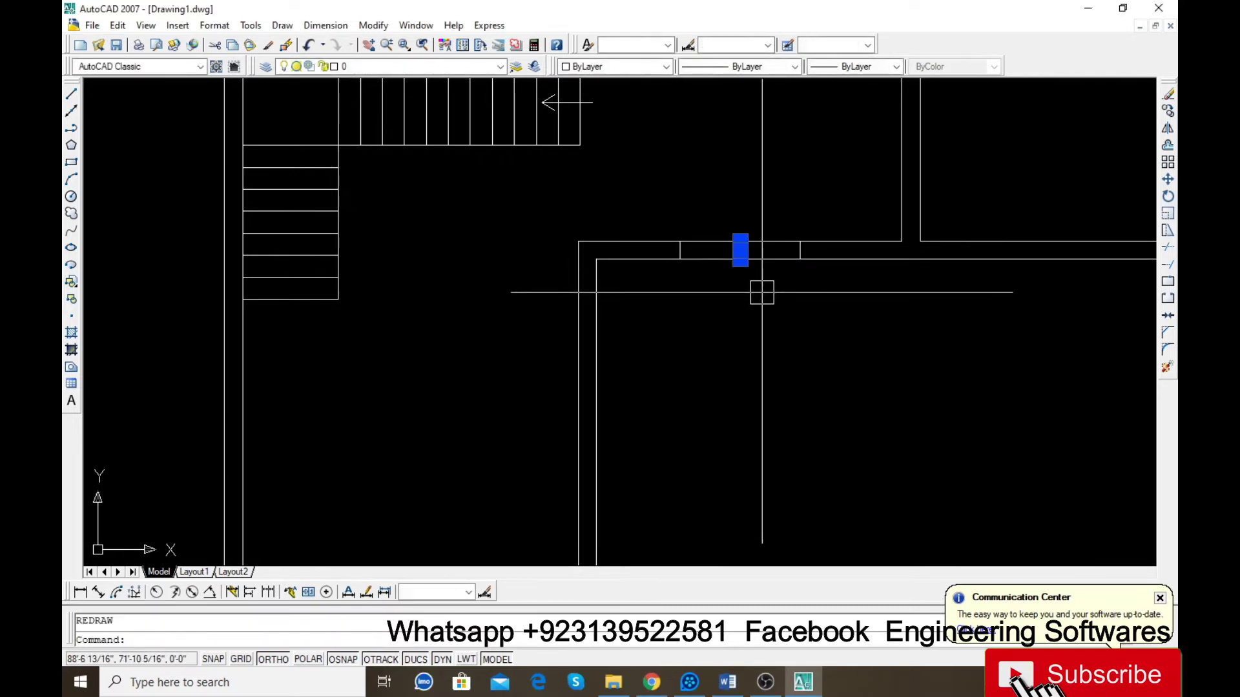
pyautogui.write('e')
pyautogui.press('Return')
pyautogui.write('tr')
pyautogui.press('Return')
pyautogui.press('Return')
pyautogui.click(764, 310)
pyautogui.click(728, 203)
pyautogui.press('Escape')
# Step: Draw a short vertical line across the wall below the lower right room, at the room's midpoint
pyautogui.scroll(-4, 606, 321)
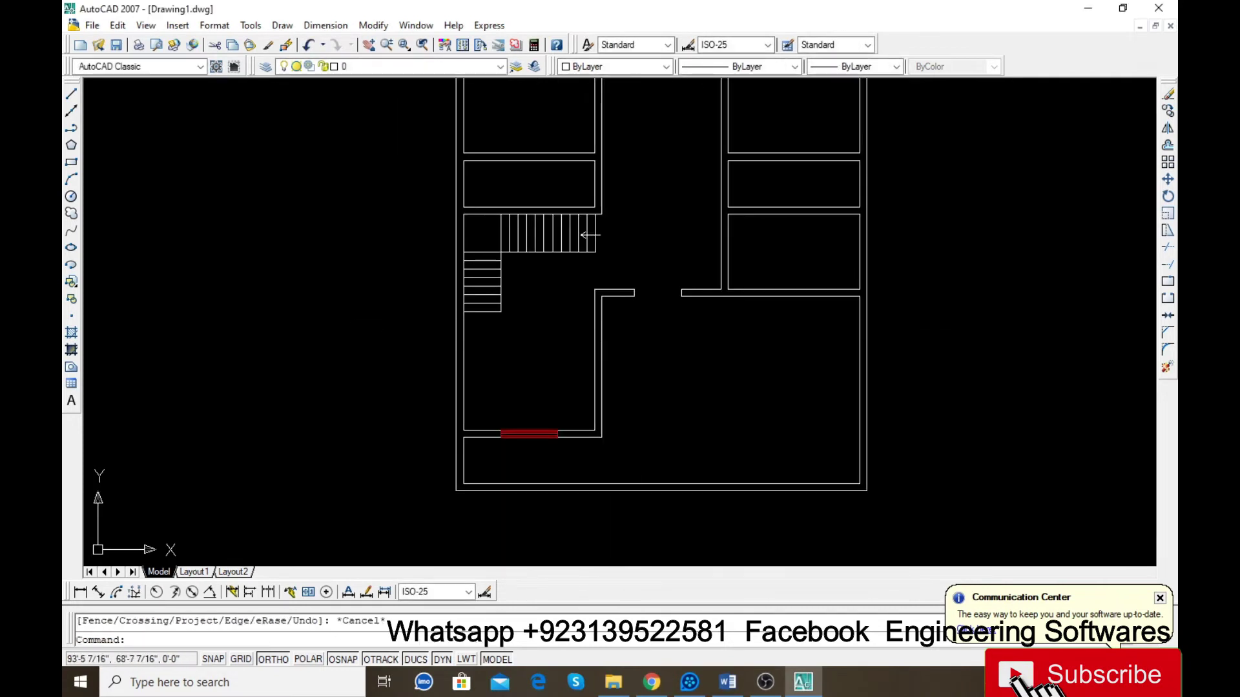
pyautogui.scroll(-4, 881, 379)
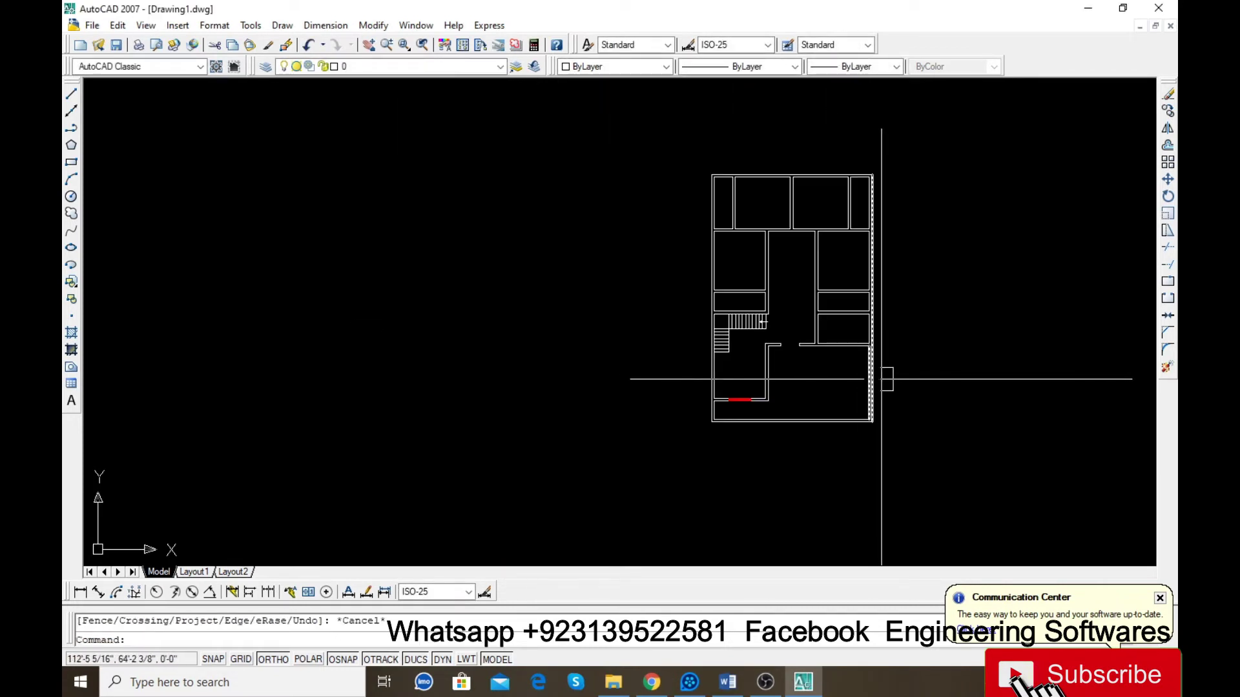
pyautogui.scroll(3, 844, 321)
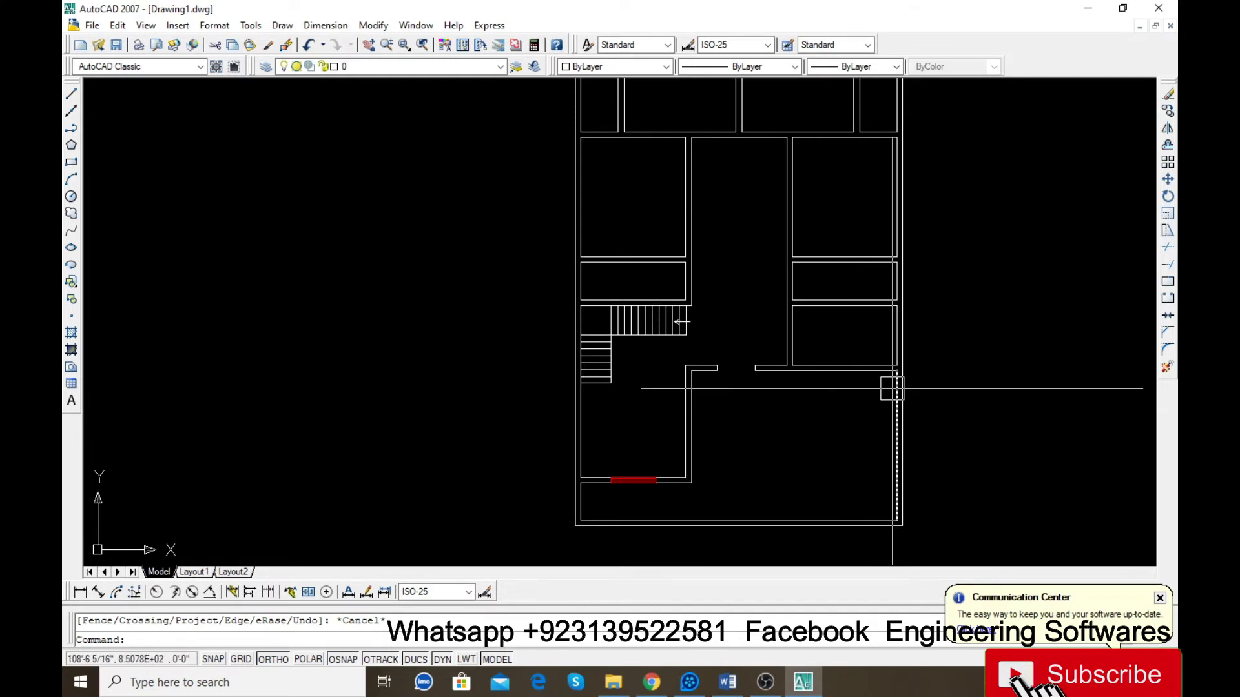
pyautogui.scroll(2, 851, 381)
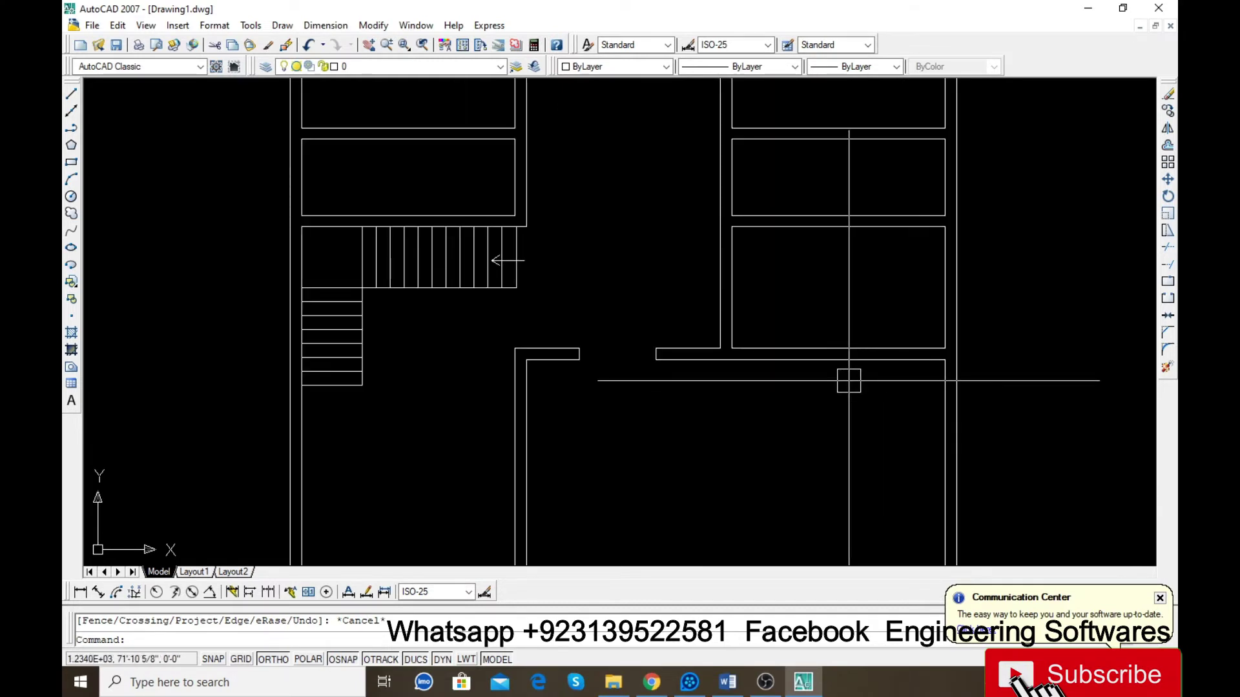
pyautogui.press('l')
pyautogui.press('Return')
pyautogui.click(837, 349)
pyautogui.click(837, 360)
pyautogui.press('Return')
# Step: Offset the short line below the lower right room 36" to both sides
pyautogui.write('o')
pyautogui.press('Return')
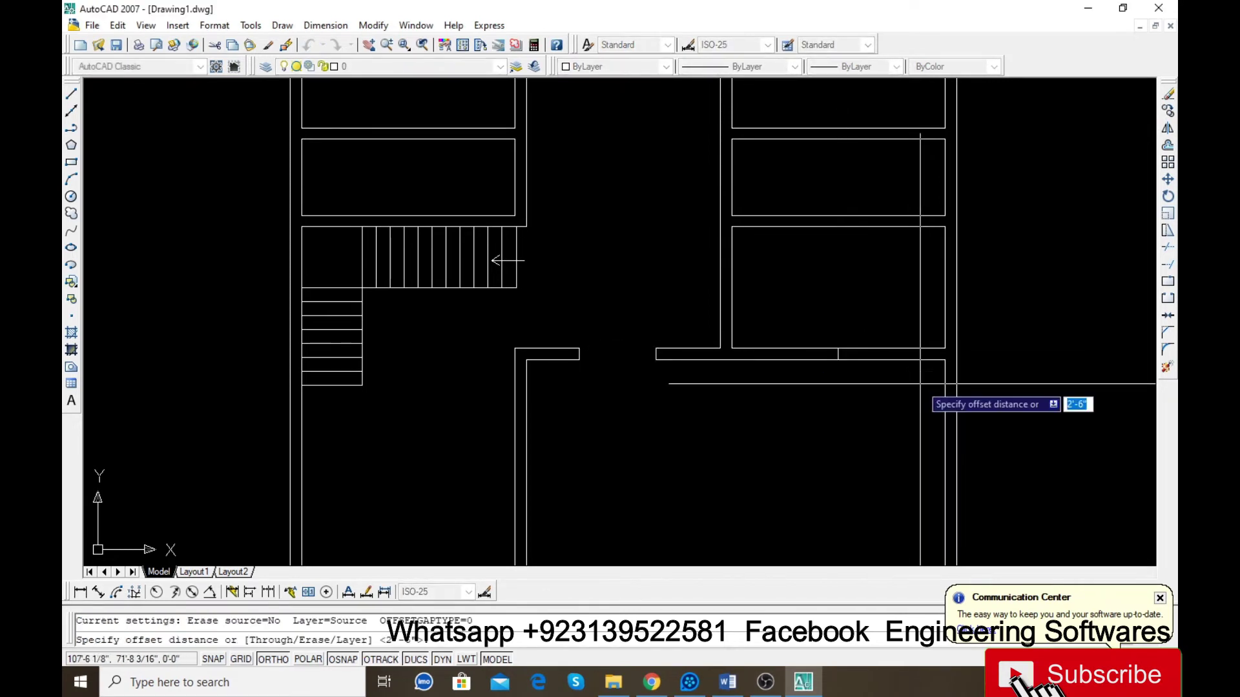
pyautogui.press('Return')
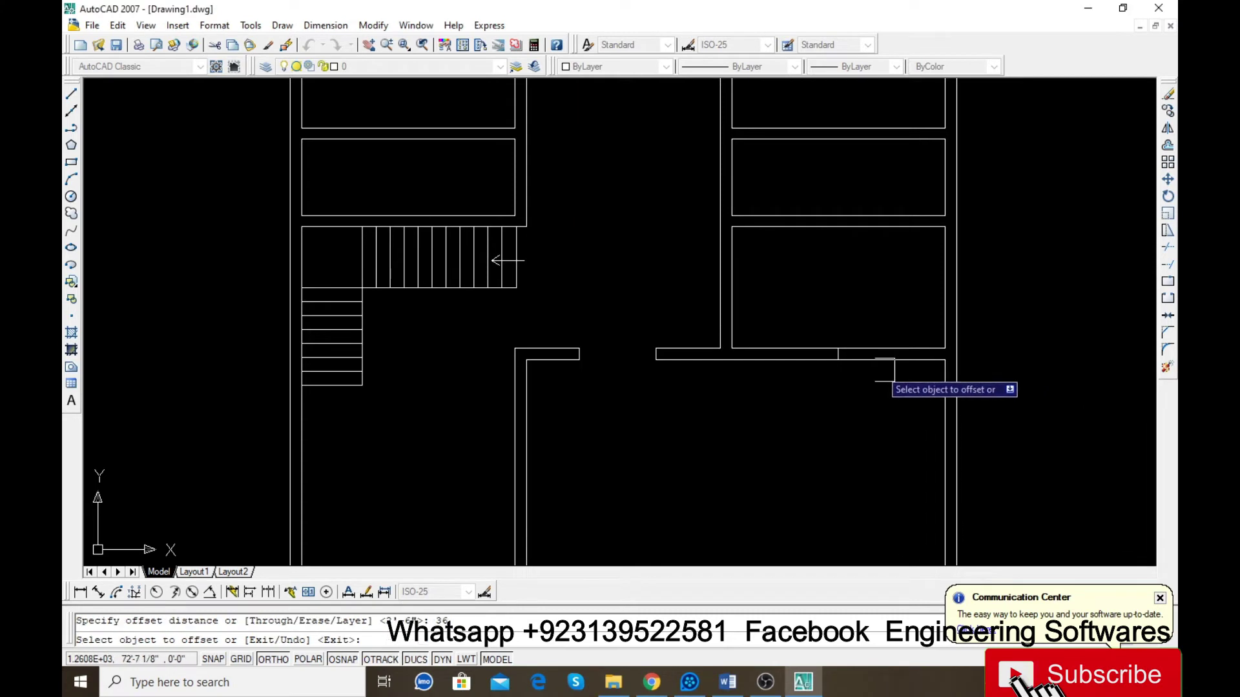
pyautogui.click(837, 355)
pyautogui.click(835, 363)
pyautogui.click(837, 362)
pyautogui.click(856, 361)
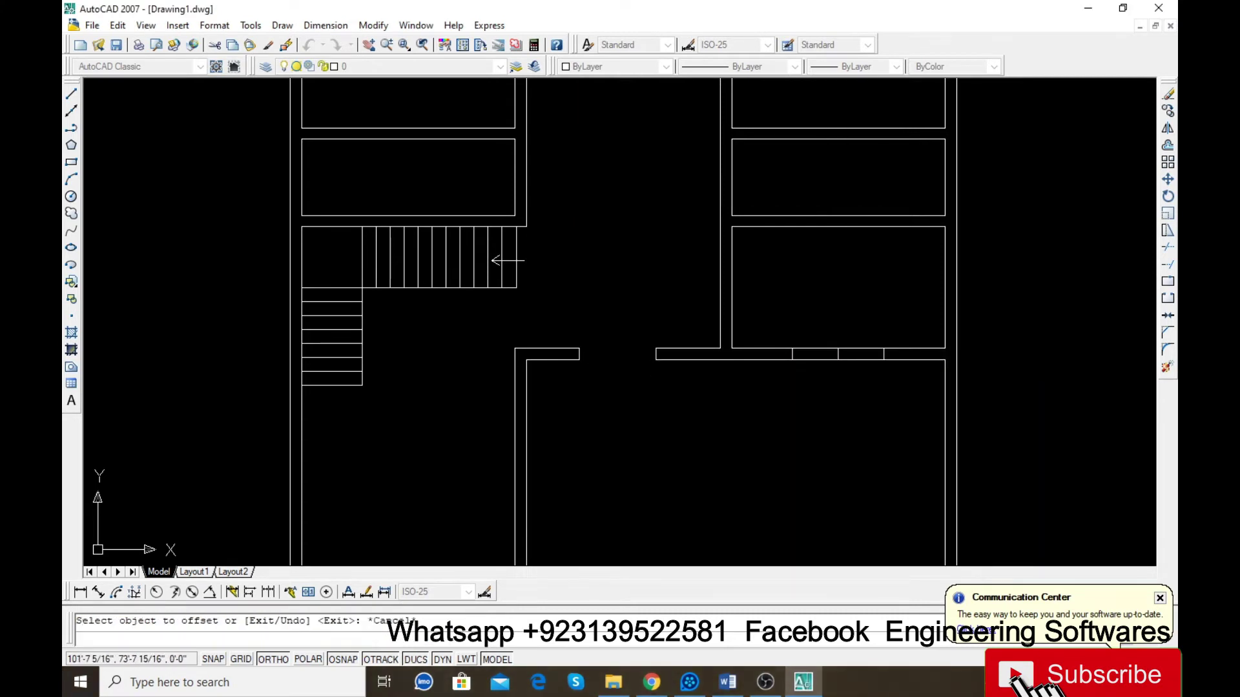
pyautogui.press('Escape')
# Step: Erase the centre line and trim the wall faces between the 36" offsets to clear a window opening
pyautogui.click(820, 323)
pyautogui.click(845, 357)
pyautogui.write('e')
pyautogui.press('Return')
pyautogui.write('t')
pyautogui.press('Return')
pyautogui.press('Return')
pyautogui.click(843, 363)
pyautogui.click(837, 346)
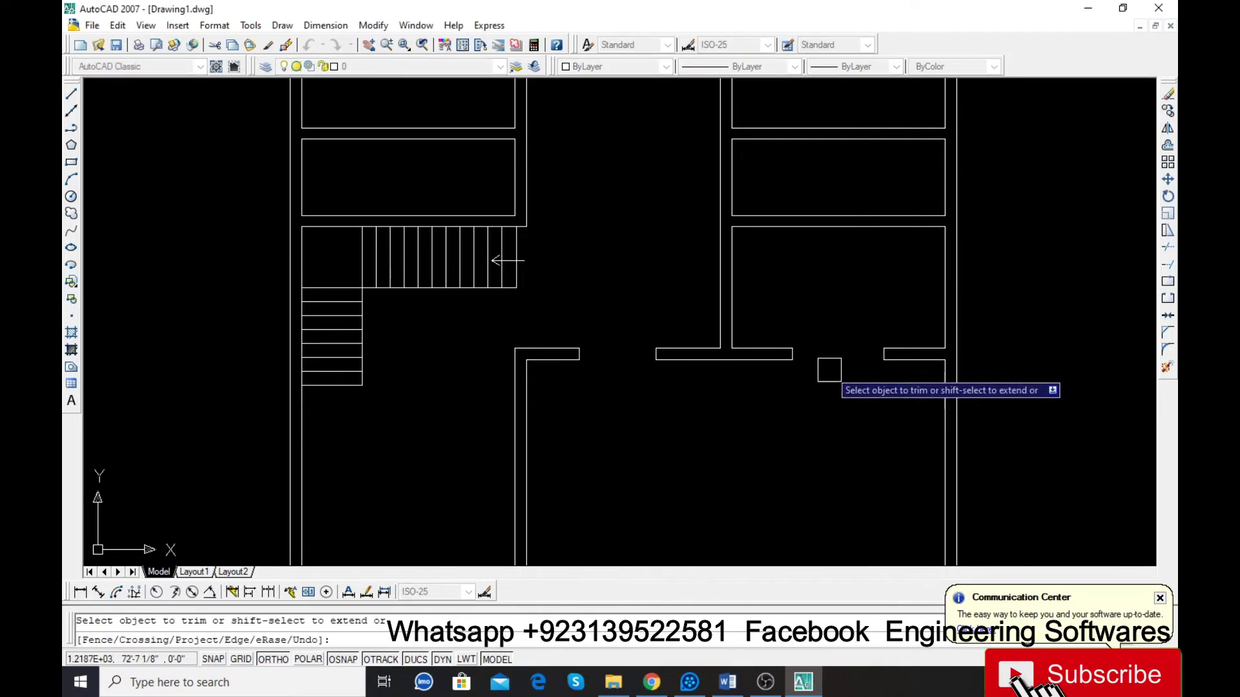
pyautogui.press('Escape')
# Step: Copy the red window from its lower-left corner into the new opening below the lower right room
pyautogui.scroll(-5, 843, 359)
pyautogui.scroll(5, 677, 459)
pyautogui.click(567, 398)
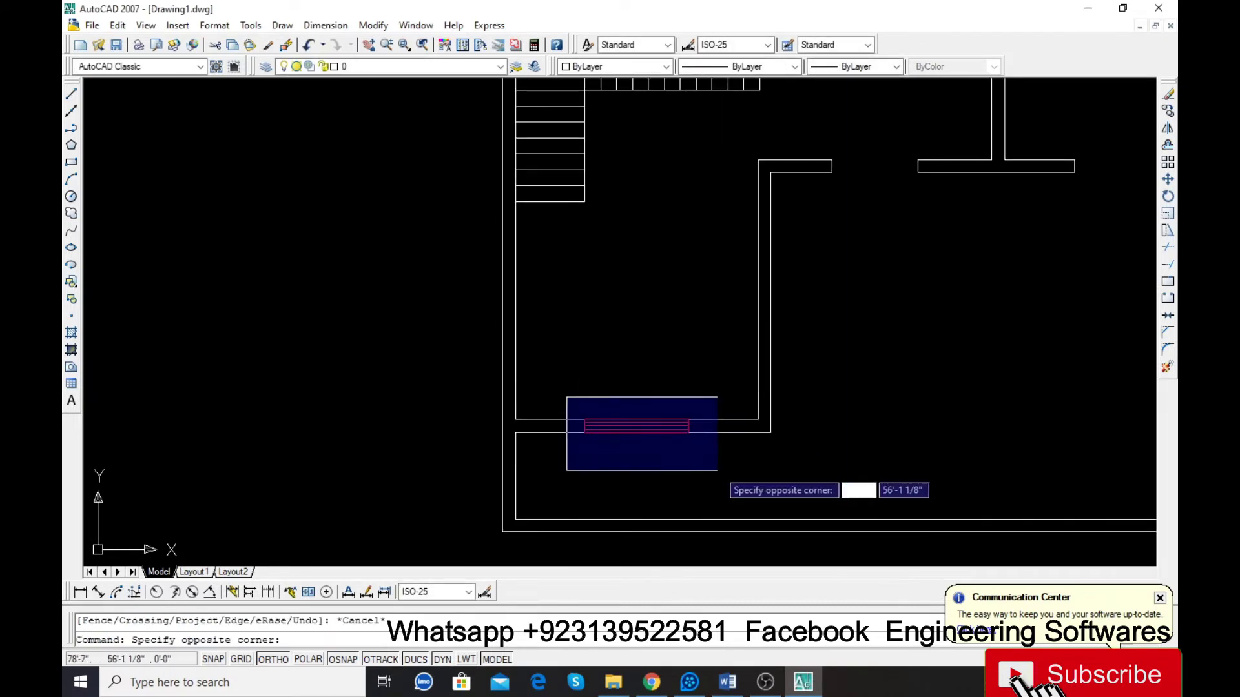
pyautogui.click(712, 470)
pyautogui.write('co')
pyautogui.press('Return')
pyautogui.scroll(5, 581, 452)
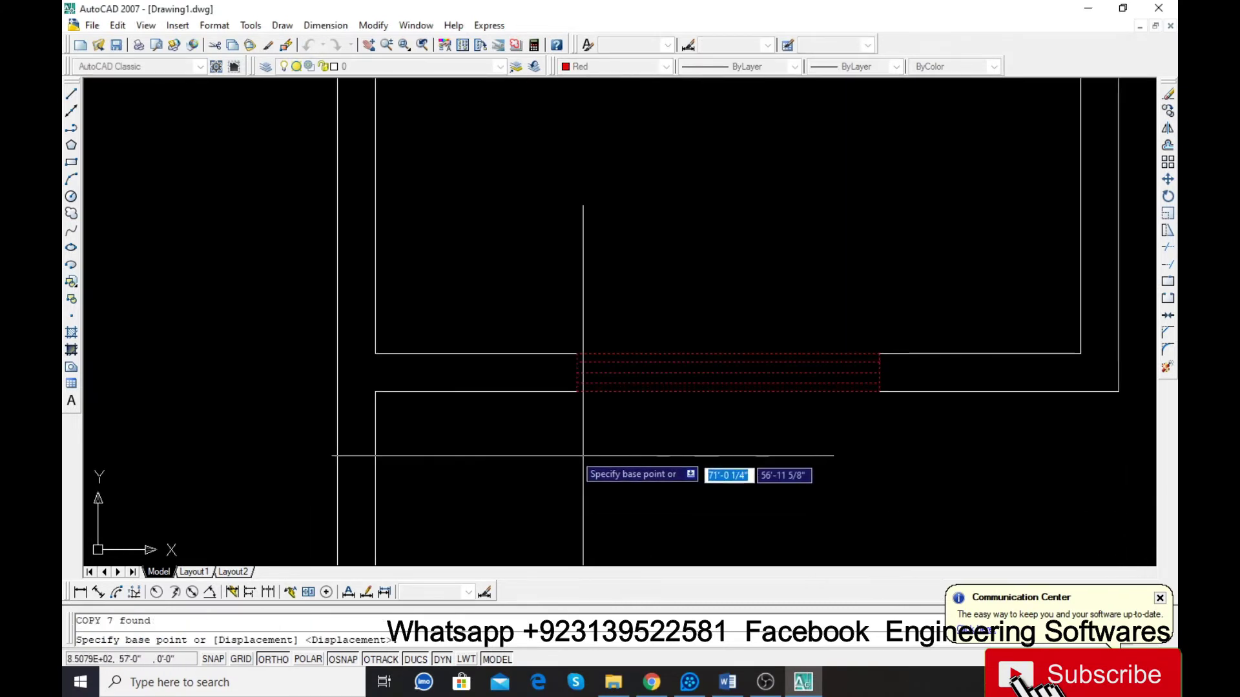
pyautogui.click(576, 392)
pyautogui.scroll(-5, 577, 392)
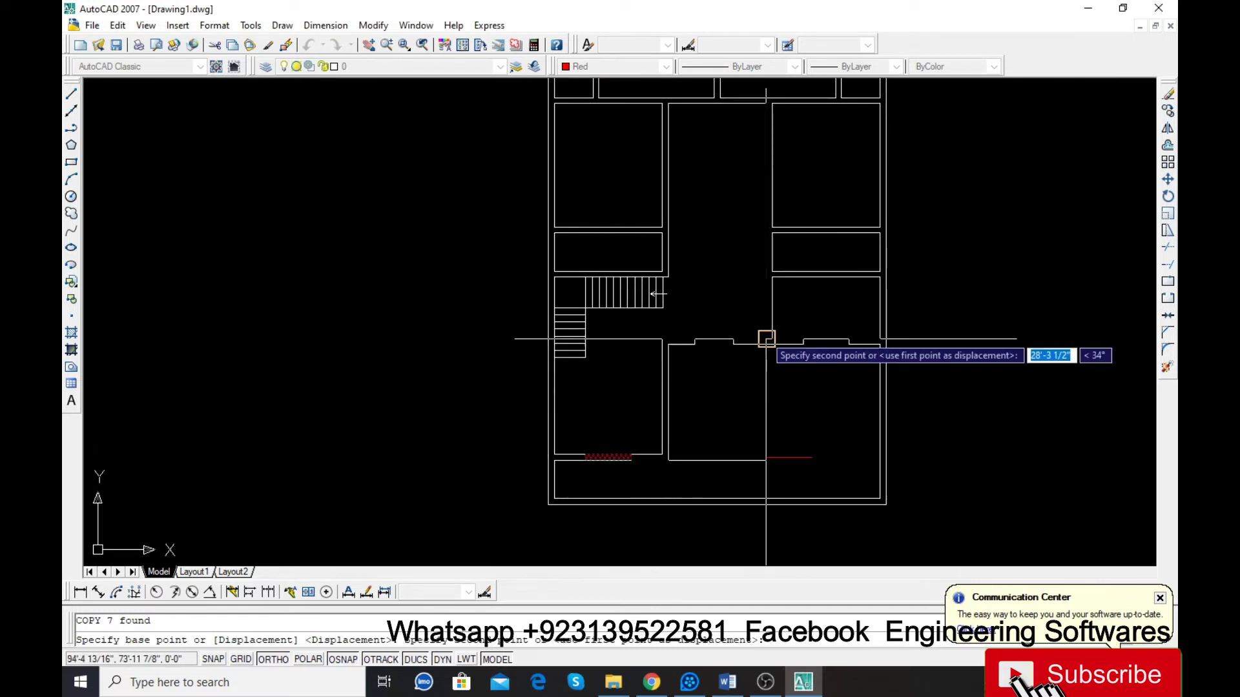
pyautogui.scroll(5, 988, 416)
pyautogui.click(830, 353)
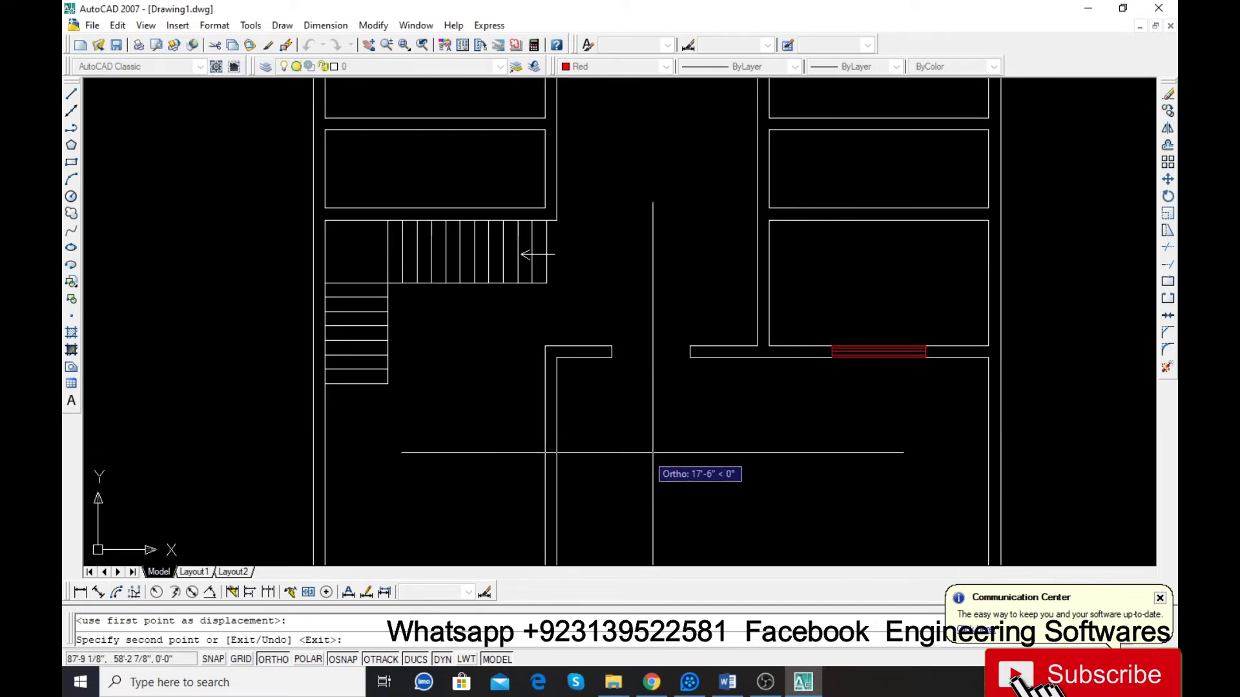
pyautogui.press('Escape')
# Step: Draw a vertical line across the narrow right room between the midpoints of its upper and lower walls
pyautogui.scroll(-2, 670, 449)
pyautogui.scroll(-4, 667, 357)
pyautogui.scroll(4, 509, 356)
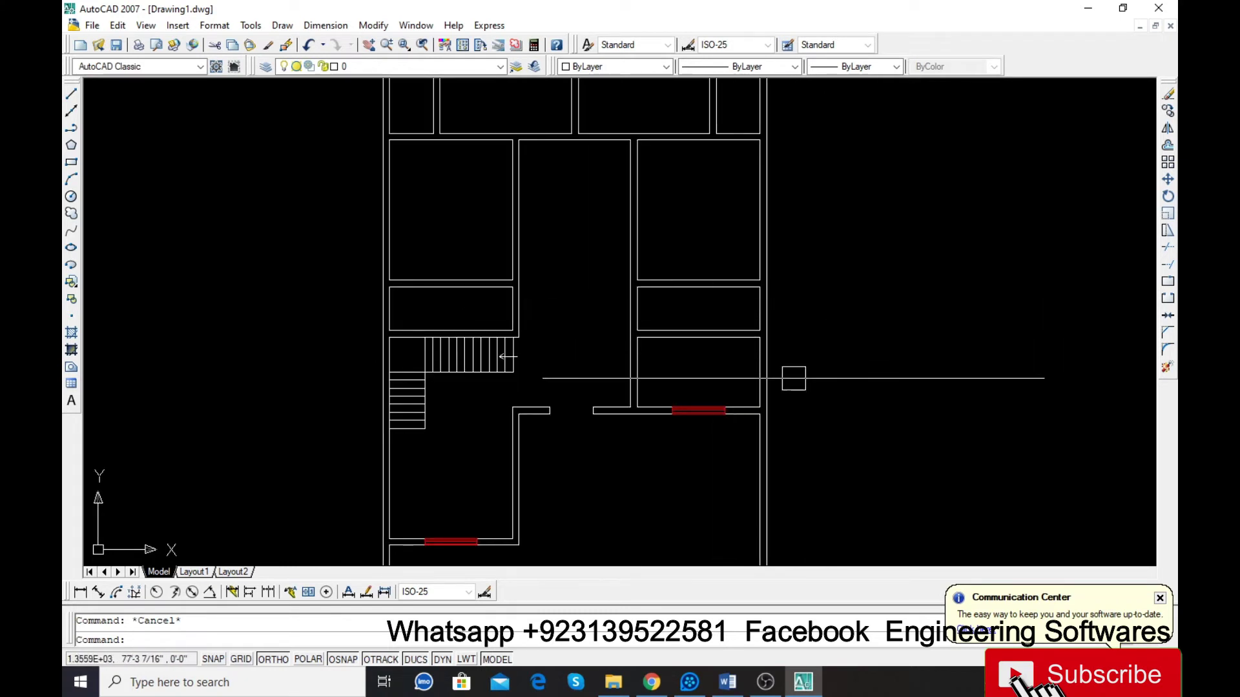
pyautogui.scroll(-2, 795, 394)
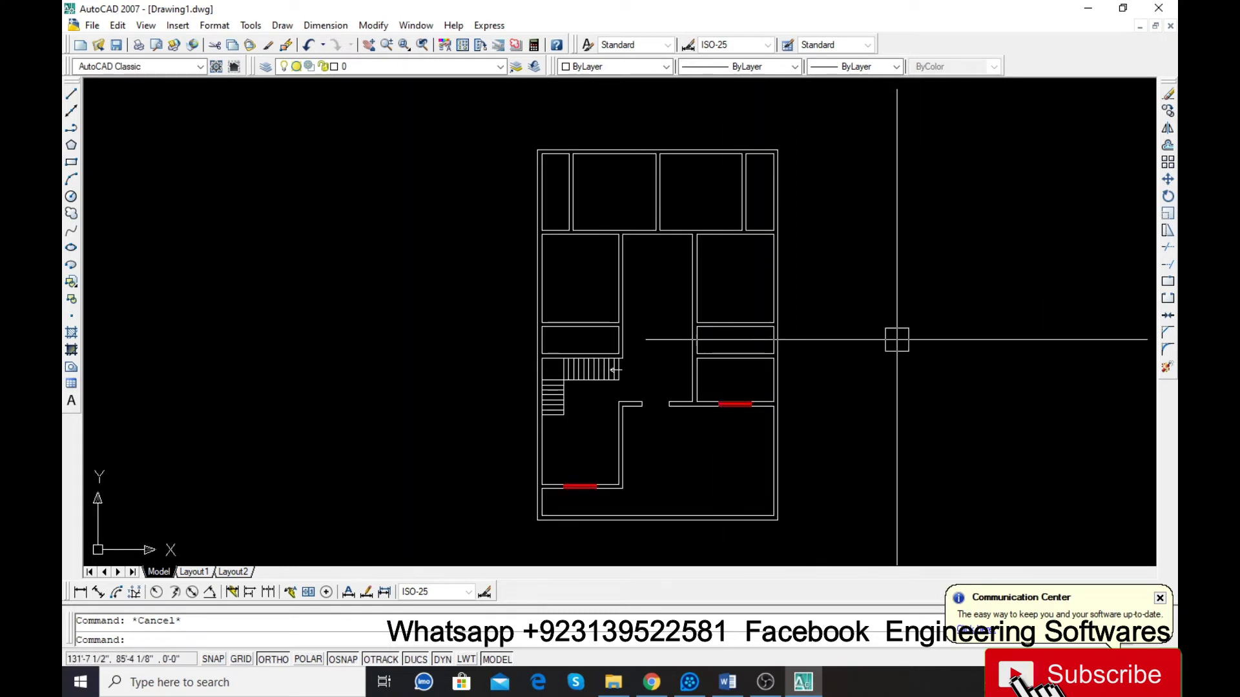
pyautogui.scroll(5, 802, 331)
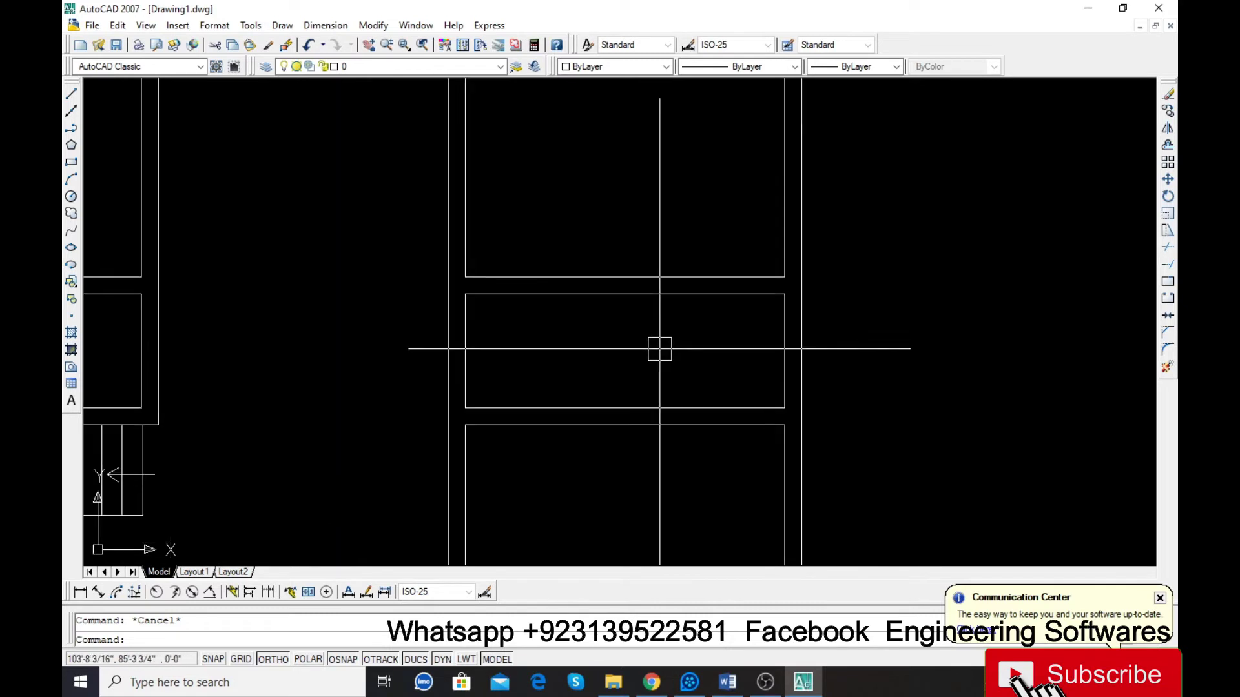
pyautogui.write('l')
pyautogui.press('Return')
pyautogui.click(623, 294)
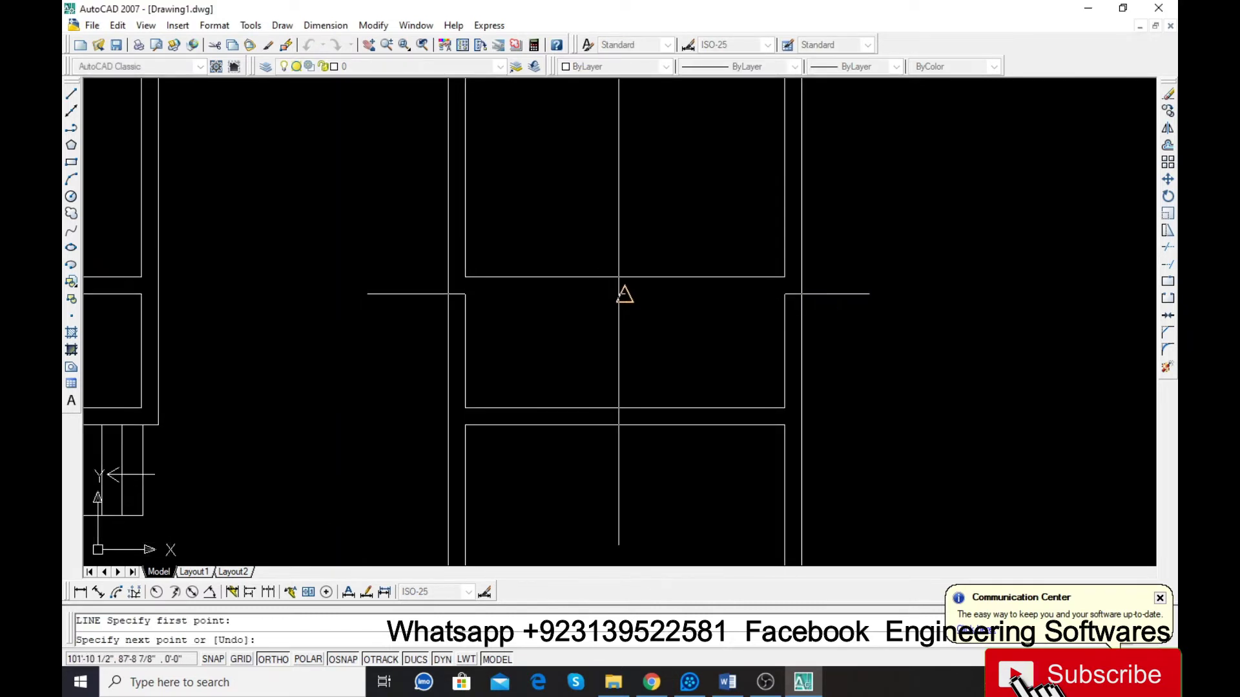
pyautogui.click(625, 408)
pyautogui.press('Return')
# Step: Extend the dividing line at both ends to the far faces of the upper and lower walls
pyautogui.write('ex')
pyautogui.press('Return')
pyautogui.click(625, 322)
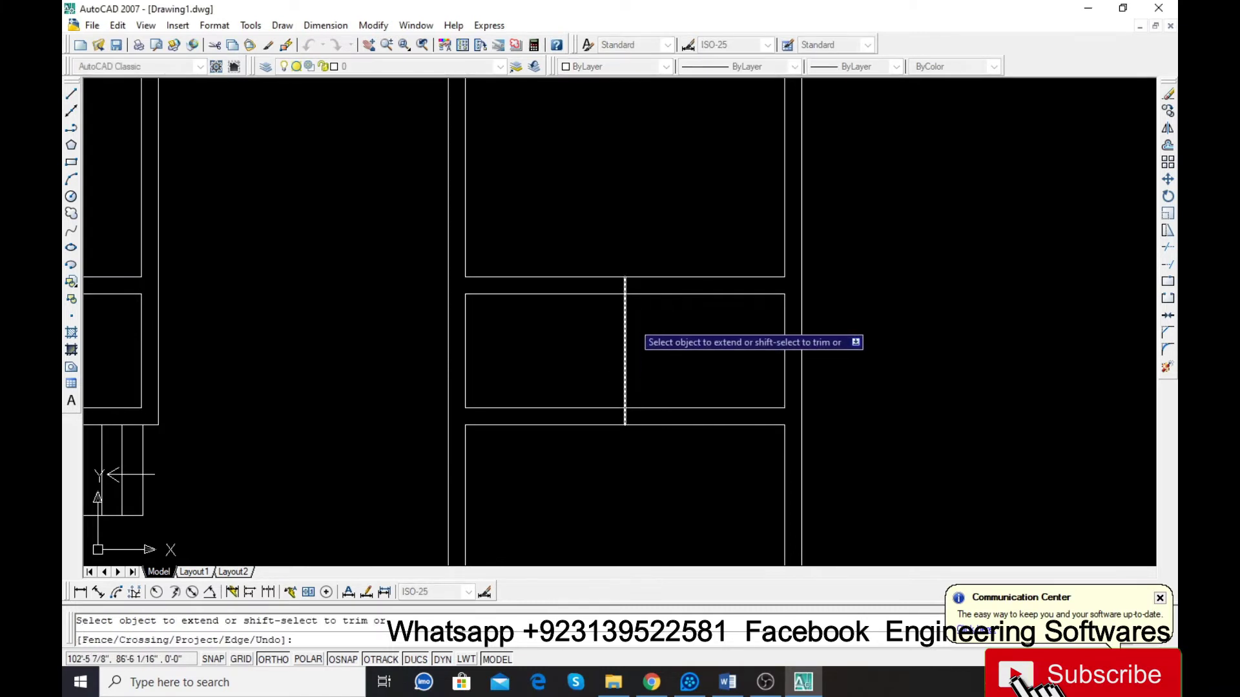
pyautogui.press('Escape')
# Step: Offset the dividing line 4.5" to the left to give the partition its thickness
pyautogui.write('o')
pyautogui.press('Return')
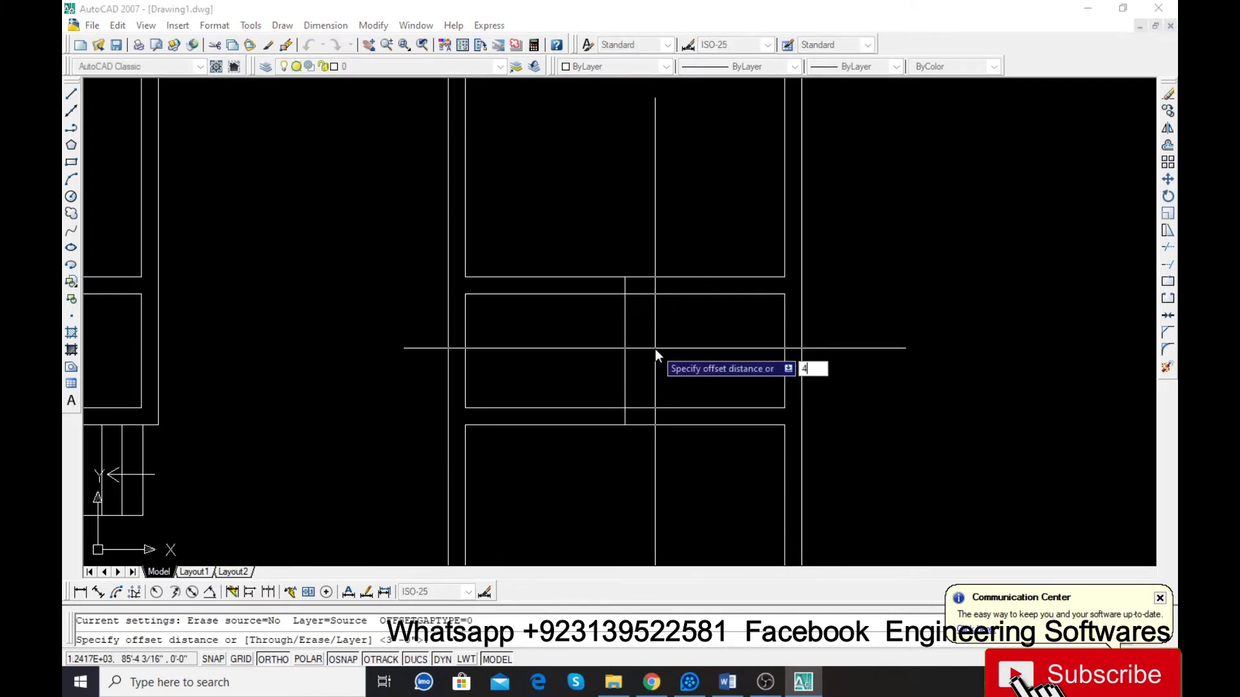
pyautogui.press('Return')
pyautogui.click(625, 358)
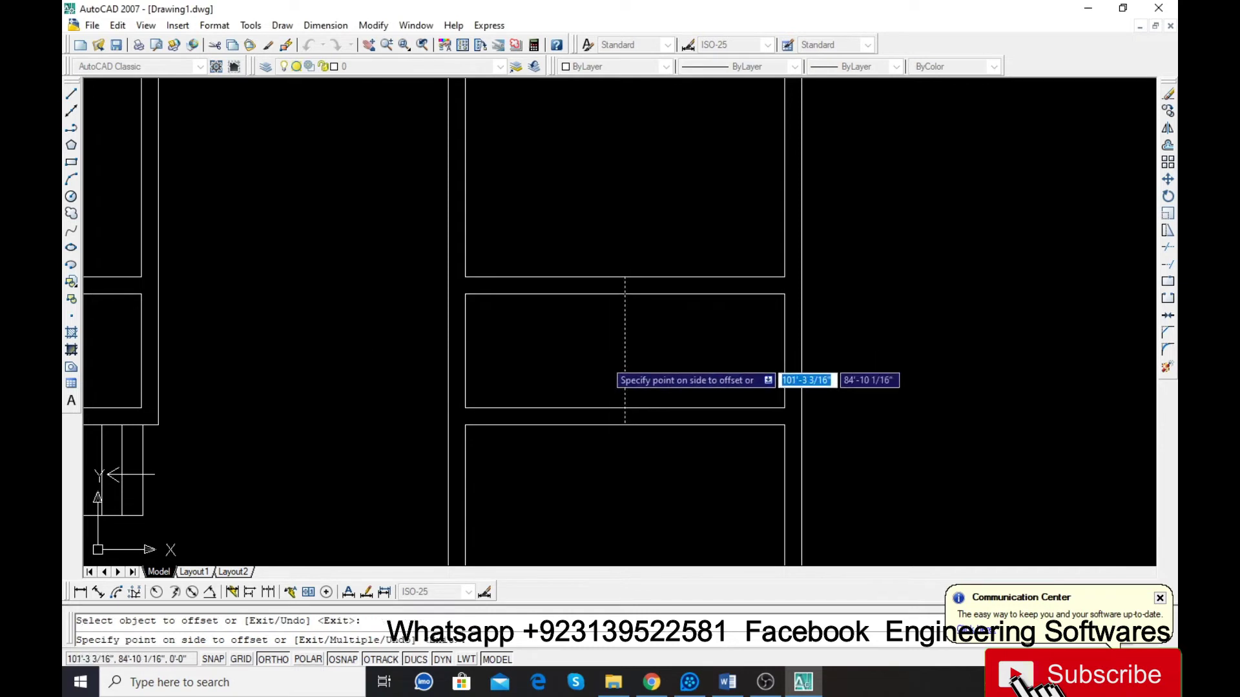
pyautogui.click(603, 363)
pyautogui.press('Escape')
# Step: Trim away the narrow room's upper wall lines to the left of the partition
pyautogui.write('tr')
pyautogui.press('Return')
pyautogui.press('Return')
pyautogui.click(592, 347)
pyautogui.click(583, 229)
pyautogui.scroll(3, 618, 268)
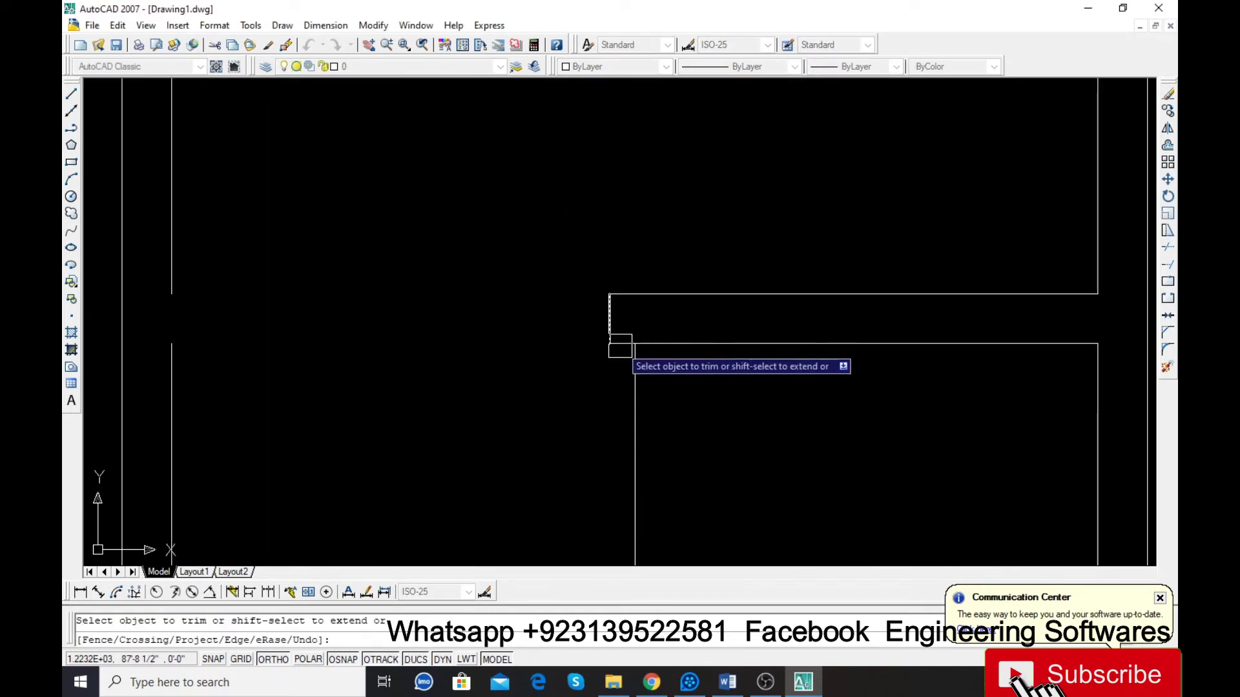
# Step: Trim the leftover line ends where the partition meets the upper and lower walls, undoing one wrong trim
pyautogui.click(609, 355)
pyautogui.hotkey('ctrl', 'z')
pyautogui.scroll(3, 627, 346)
pyautogui.click(621, 341)
pyautogui.scroll(-4, 616, 238)
pyautogui.scroll(2, 612, 497)
pyautogui.scroll(2, 611, 491)
pyautogui.scroll(-3, 611, 494)
pyautogui.press('Escape')
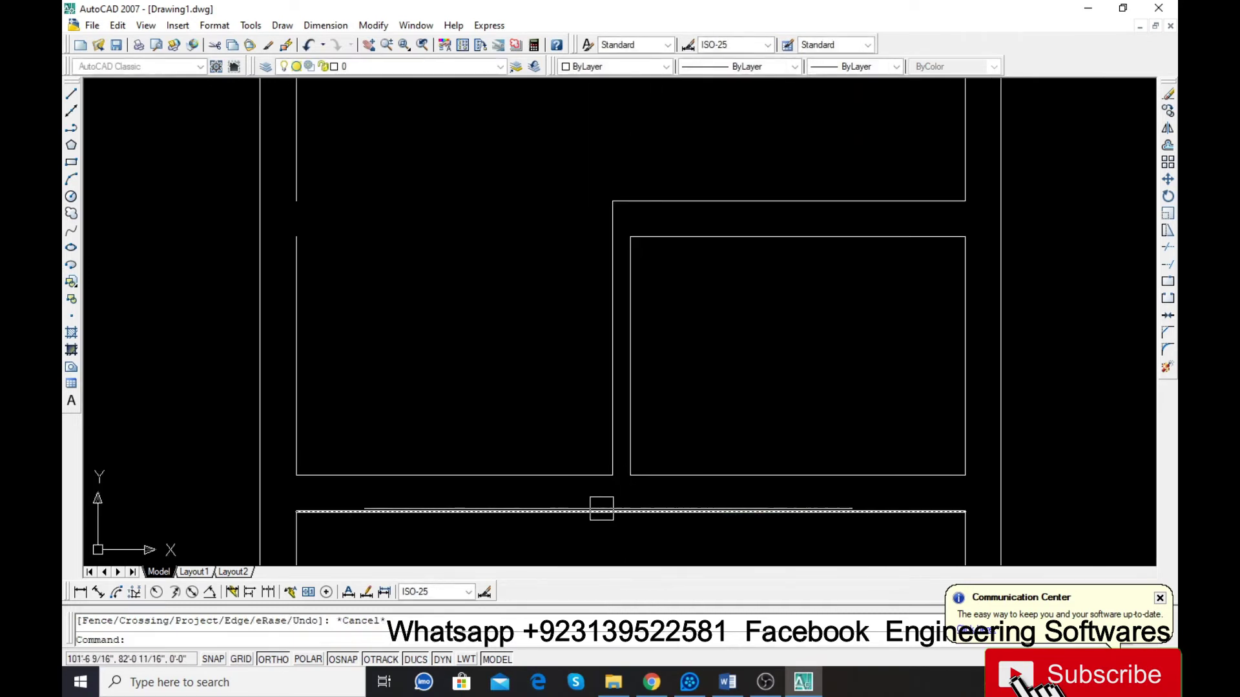
# Step: Join the two segments of the left wall's inner line across the gap left by the removed wall
pyautogui.write('j')
pyautogui.press('Return')
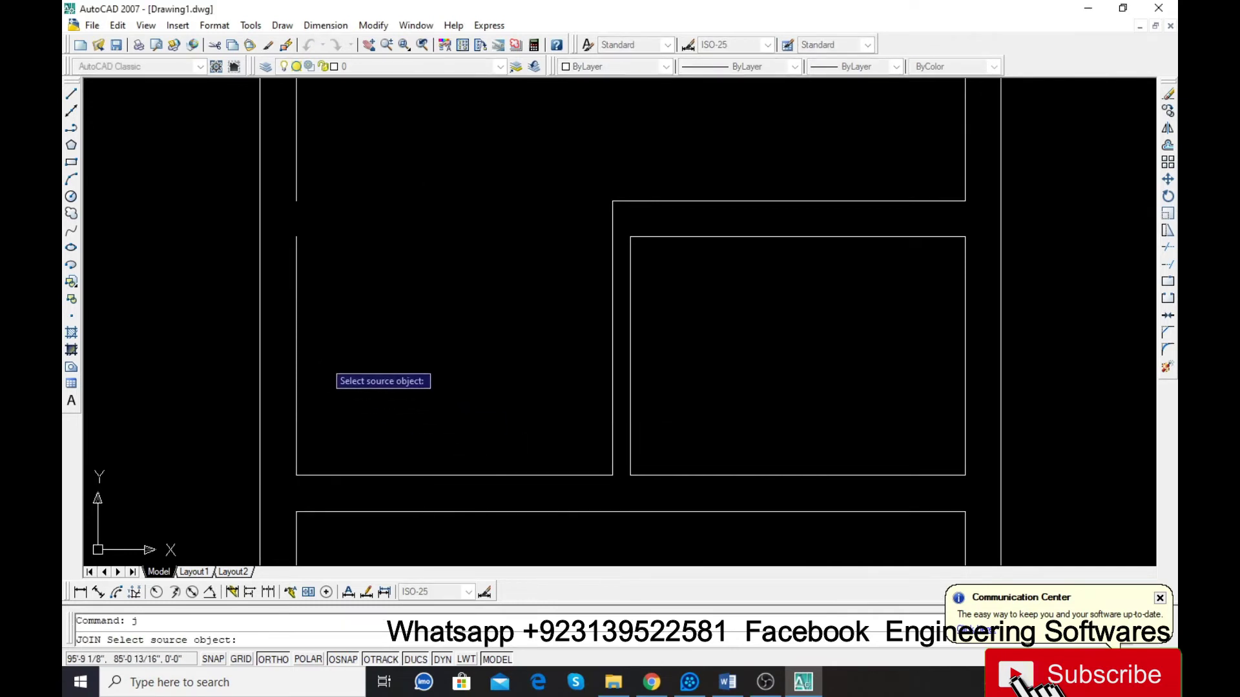
pyautogui.click(297, 248)
pyautogui.click(297, 181)
pyautogui.press('Return')
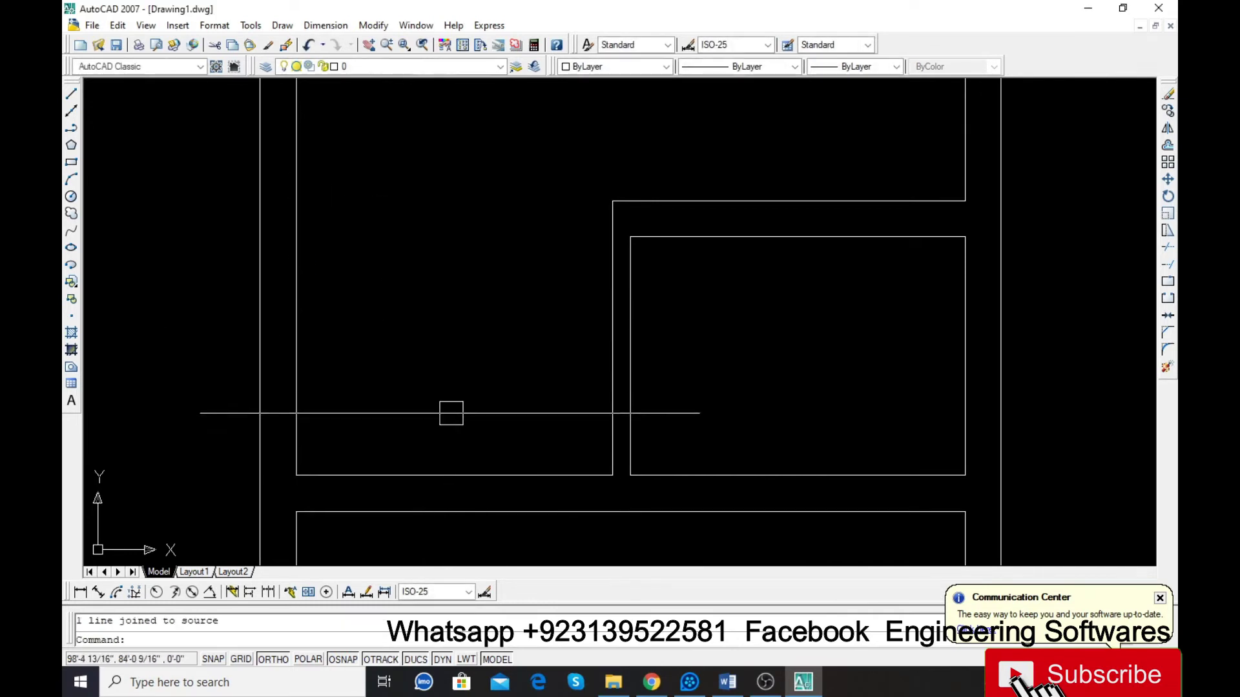
# Step: Draw a horizontal guide line leftward from the upper left inner corner of the room beside the partition
pyautogui.write('l')
pyautogui.press('Return')
pyautogui.scroll(2, 624, 472)
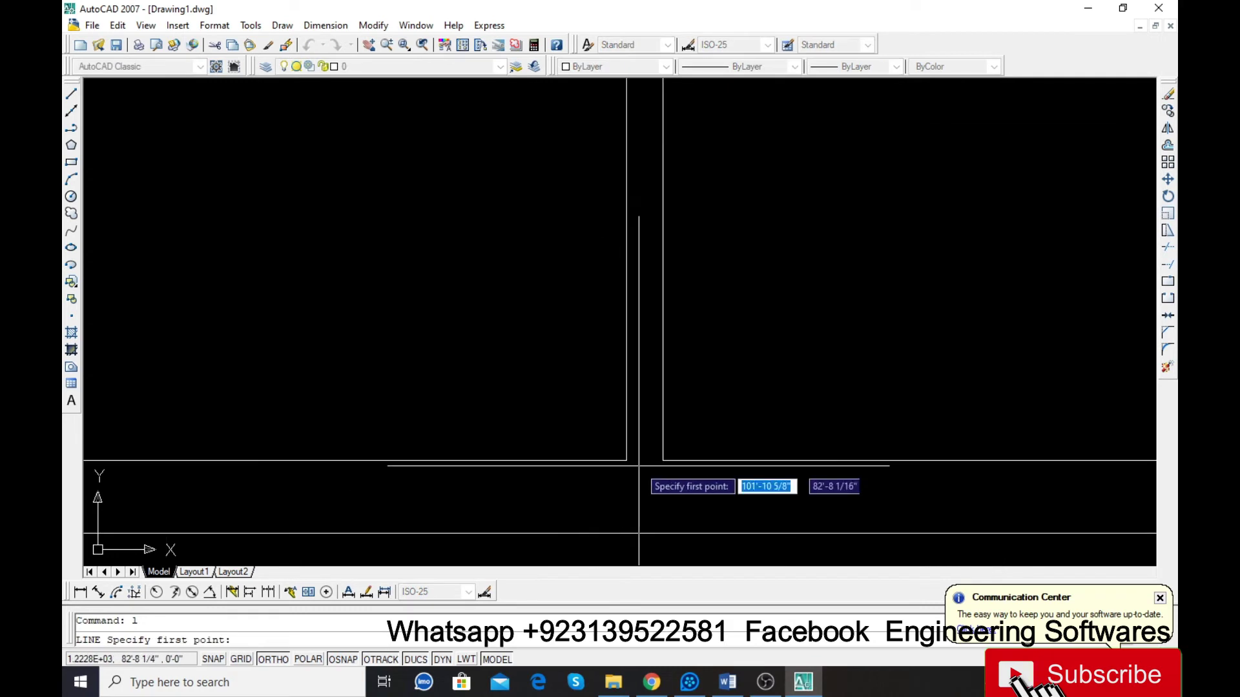
pyautogui.click(652, 164)
pyautogui.click(423, 163)
pyautogui.press('Return')
# Step: Offset the guide line 4.5" downward and delete the original line
pyautogui.write('o')
pyautogui.press('Return')
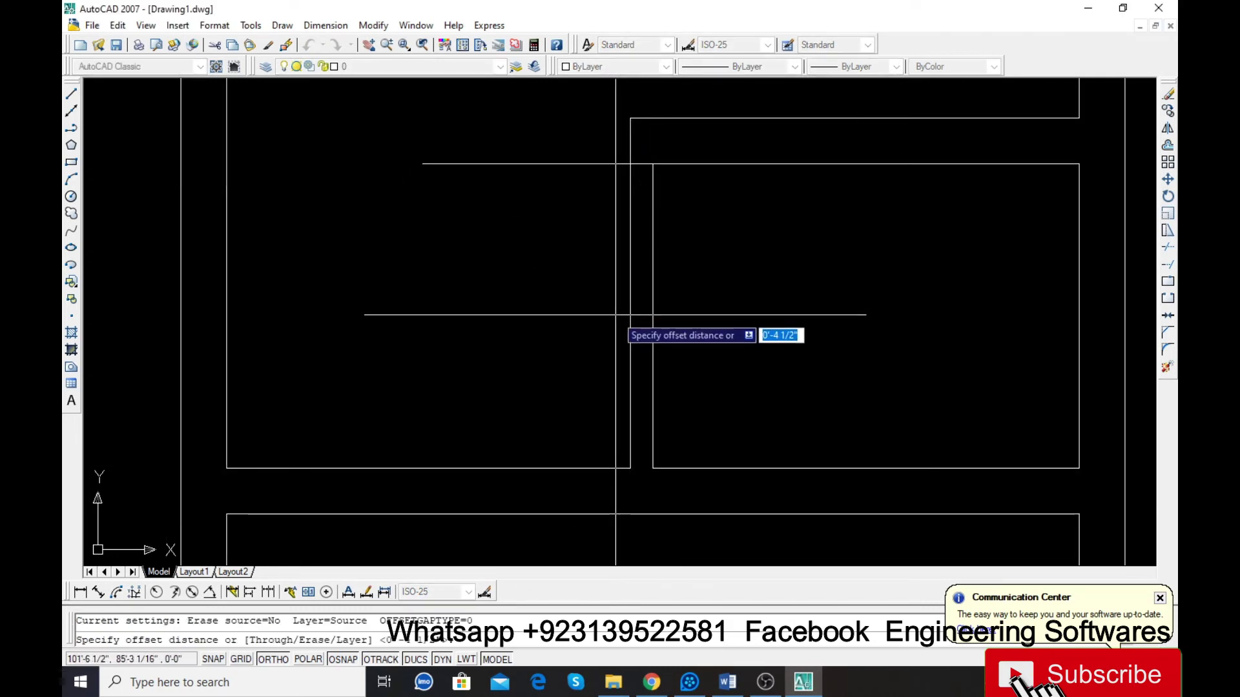
pyautogui.write('4')
pyautogui.press('Return')
pyautogui.click(554, 164)
pyautogui.click(536, 194)
pyautogui.press('Escape')
pyautogui.click(543, 163)
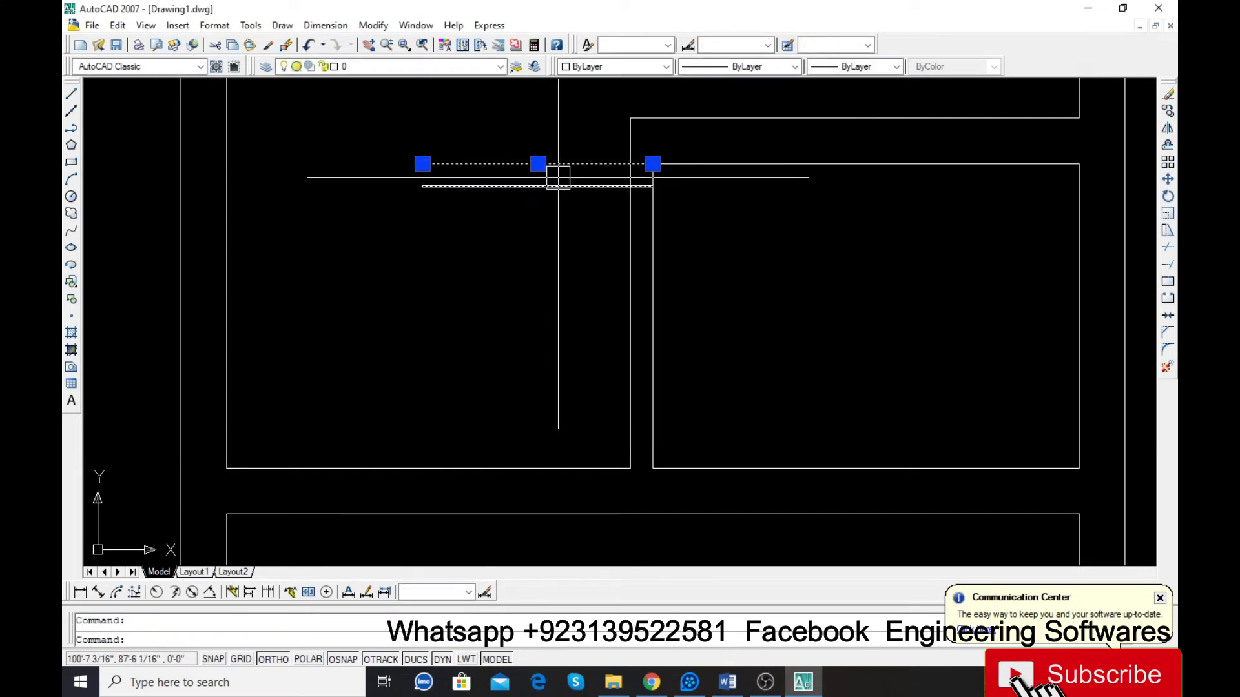
pyautogui.press('Delete')
# Step: Offset the remaining guide line 30" downward to mark the door width
pyautogui.write('o')
pyautogui.press('Return')
pyautogui.write('30')
pyautogui.press('Return')
pyautogui.click(546, 186)
pyautogui.click(544, 339)
pyautogui.press('Escape')
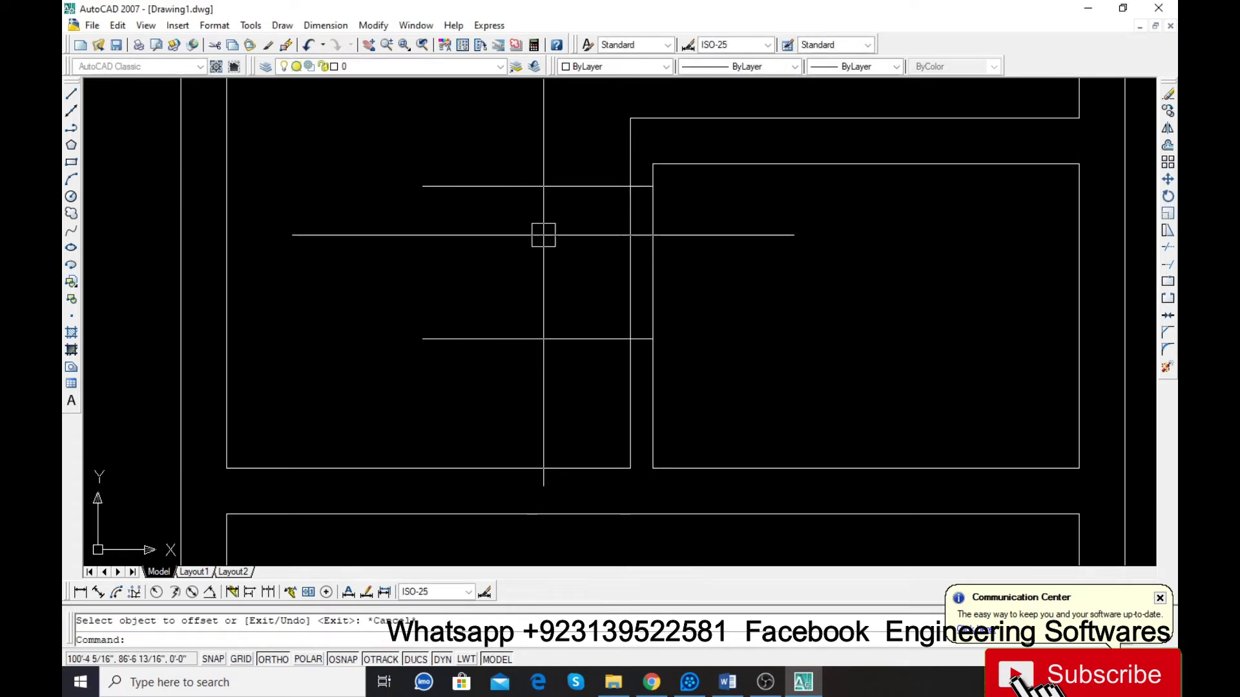
# Step: Trim both guide lines on the left back to the partition's thickness
pyautogui.write('tr')
pyautogui.press('Return')
pyautogui.press('Return')
pyautogui.click(545, 249)
pyautogui.click(507, 350)
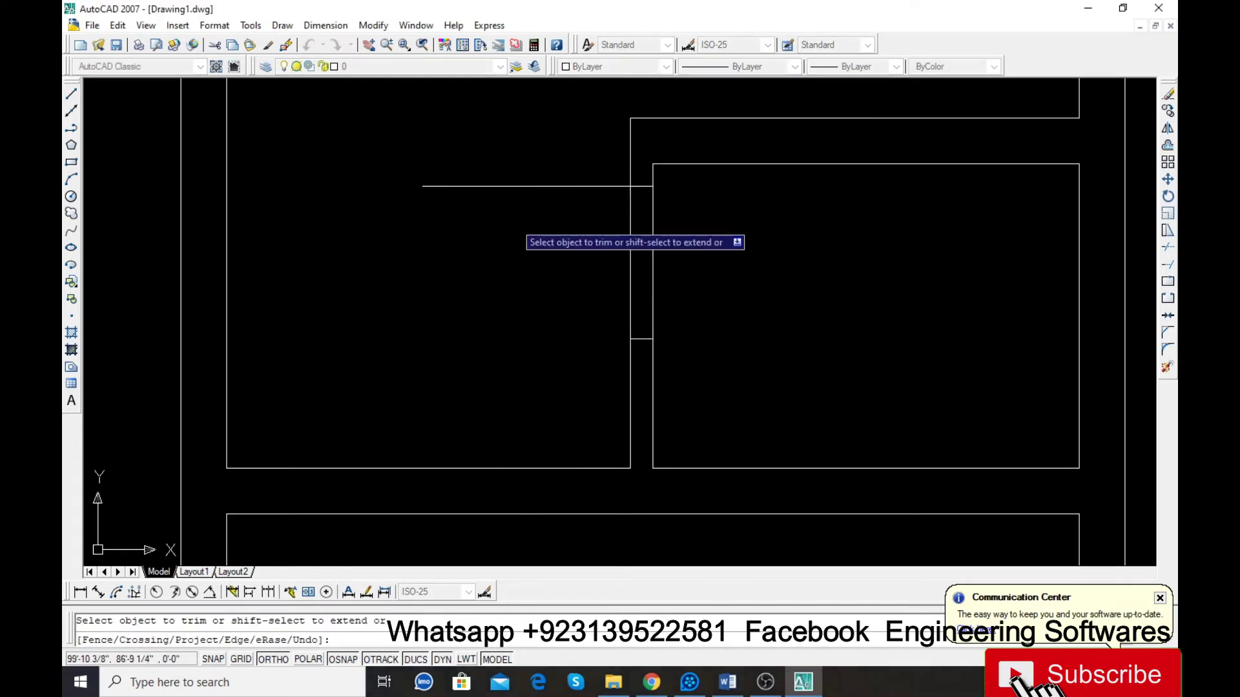
pyautogui.click(475, 164)
pyautogui.click(656, 281)
pyautogui.press('Escape')
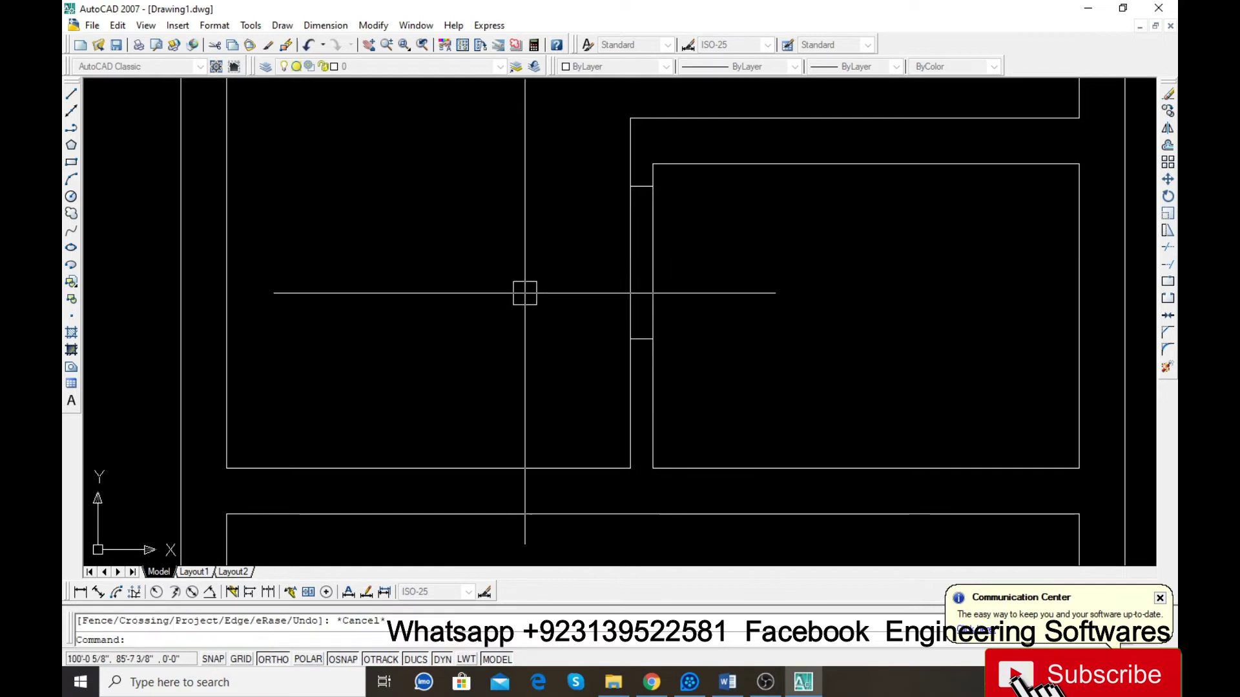
# Step: Trim the partition's two faces between the jamb lines to open the doorway
pyautogui.press('Return')
pyautogui.press('Return')
pyautogui.click(719, 251)
pyautogui.click(352, 278)
pyautogui.press('Escape')
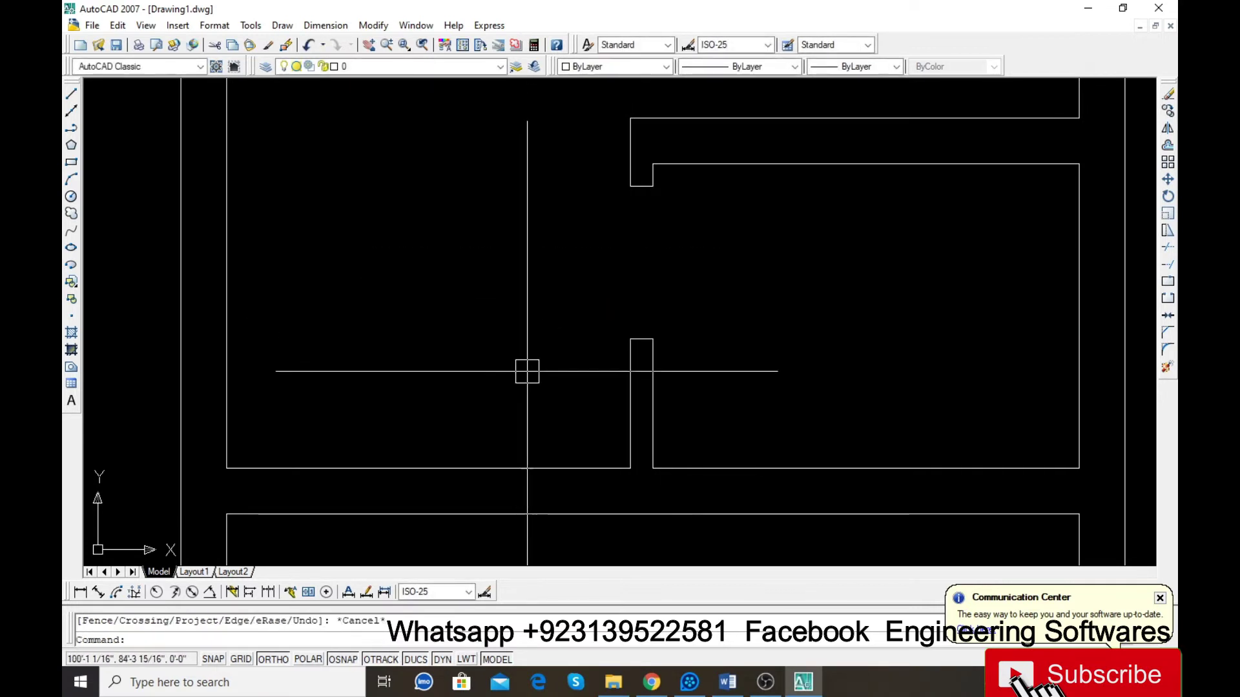
# Step: Offset the lower wall line to the left of the partition upward to form a strip
pyautogui.write('o')
pyautogui.press('Return')
pyautogui.press('Return')
pyautogui.click(486, 468)
pyautogui.click(485, 452)
pyautogui.press('Escape')
# Step: Draw two crossing diagonal lines between opposite corners of the strip to the left of the partition
pyautogui.write('l')
pyautogui.press('Return')
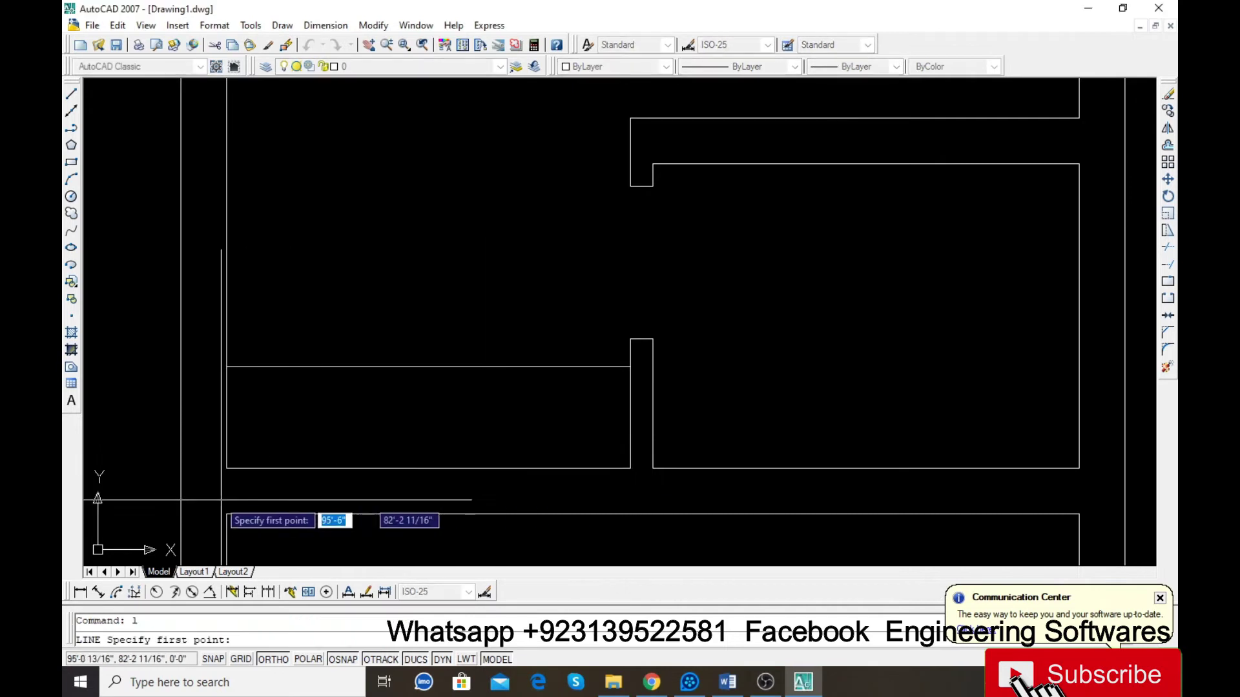
pyautogui.click(221, 468)
pyautogui.click(630, 368)
pyautogui.press('Return')
pyautogui.press('Return')
pyautogui.click(227, 367)
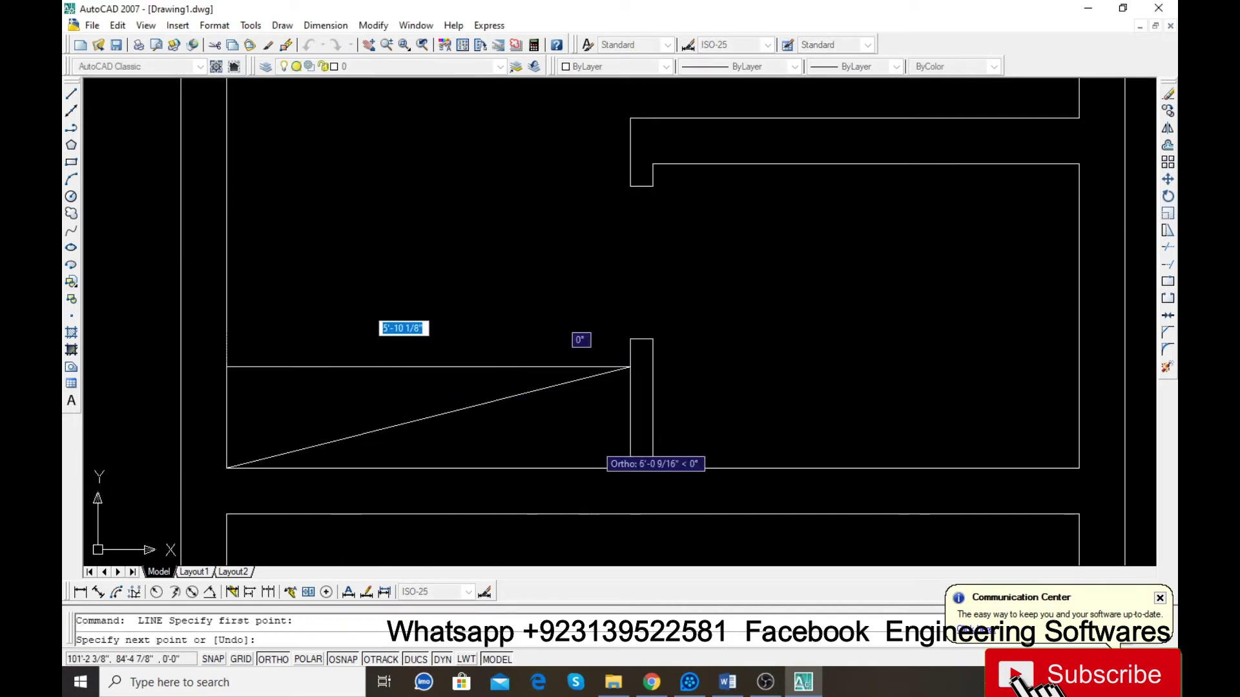
pyautogui.click(631, 468)
pyautogui.press('Return')
# Step: Colour the strip's upper and lower lines and both diagonals Red
pyautogui.click(451, 443)
pyautogui.click(407, 326)
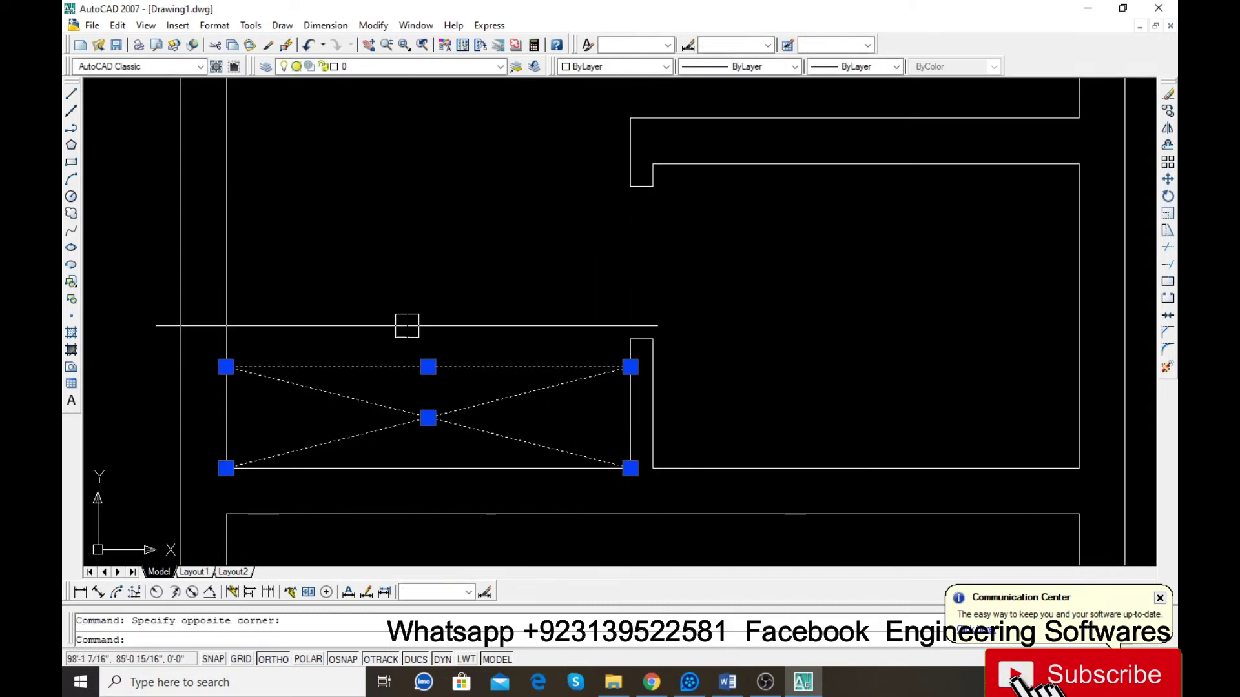
pyautogui.click(606, 67)
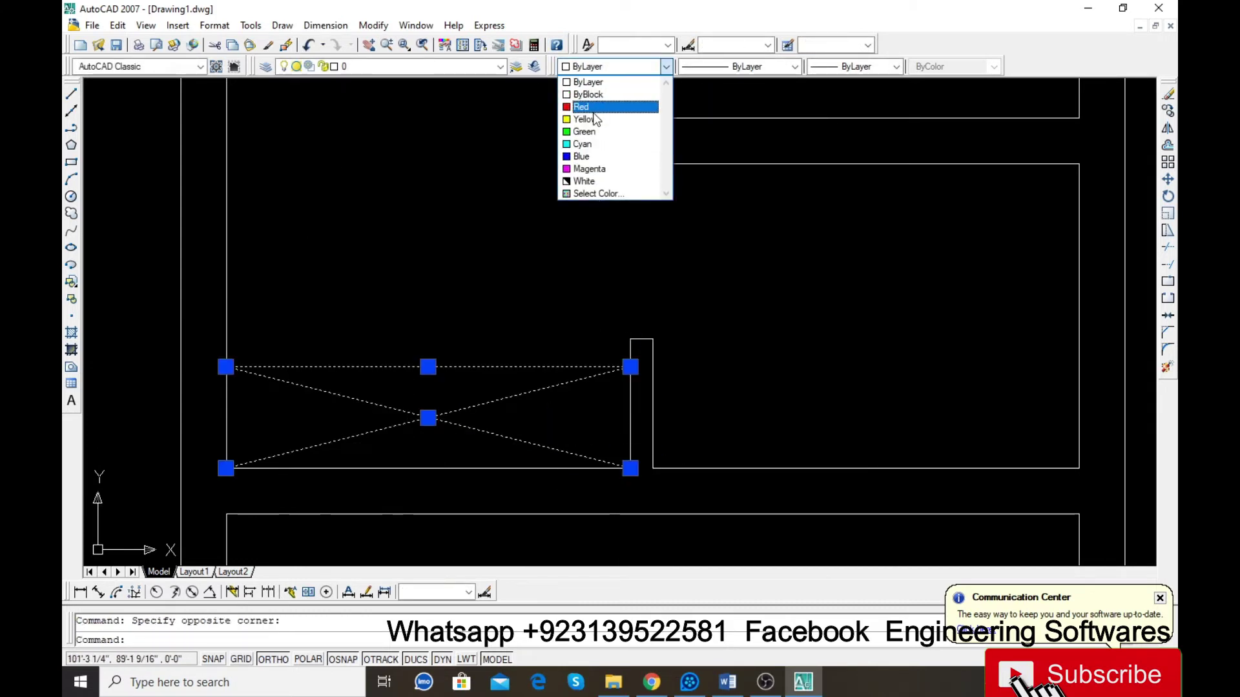
pyautogui.click(594, 110)
pyautogui.click(610, 66)
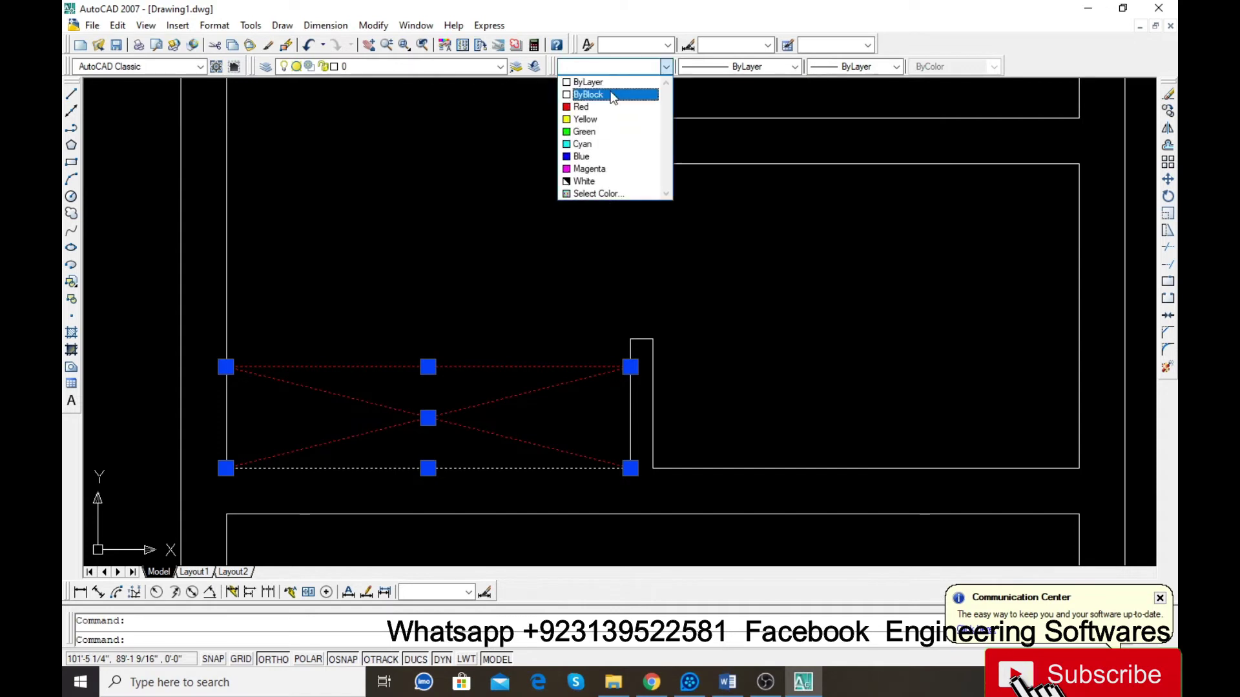
pyautogui.click(609, 95)
pyautogui.click(533, 172)
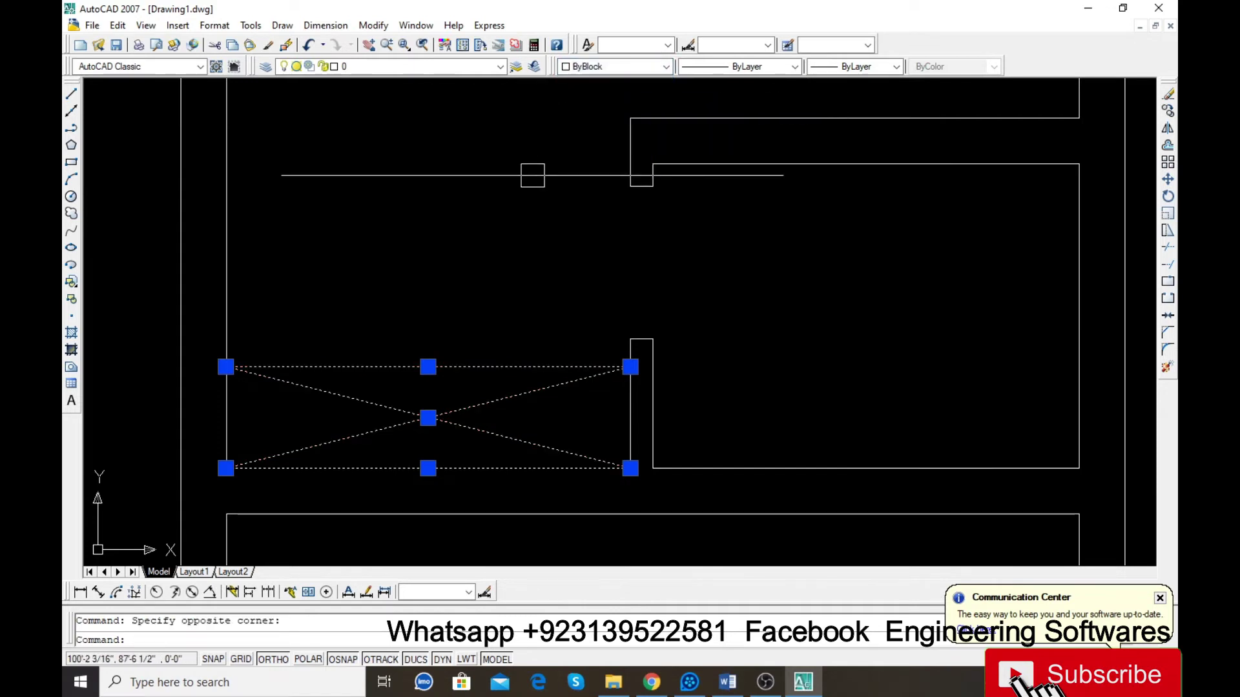
pyautogui.click(589, 66)
pyautogui.click(593, 106)
pyautogui.press('Escape')
pyautogui.scroll(-5, 676, 319)
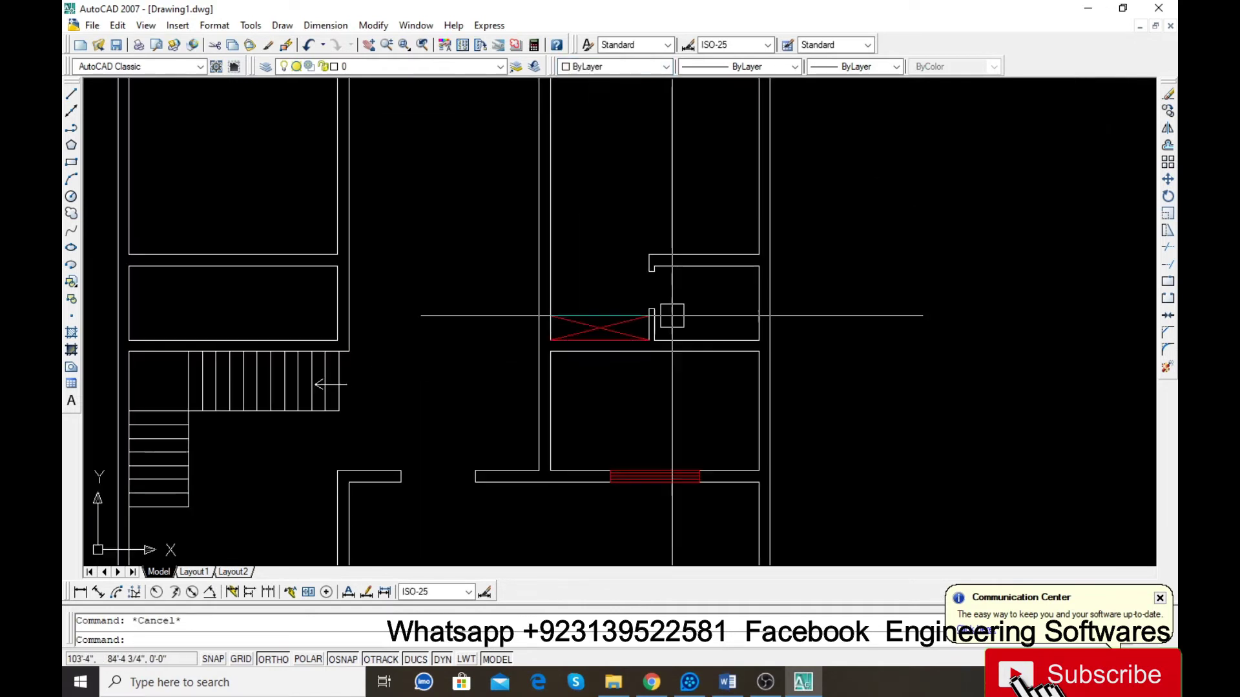
pyautogui.scroll(2, 620, 407)
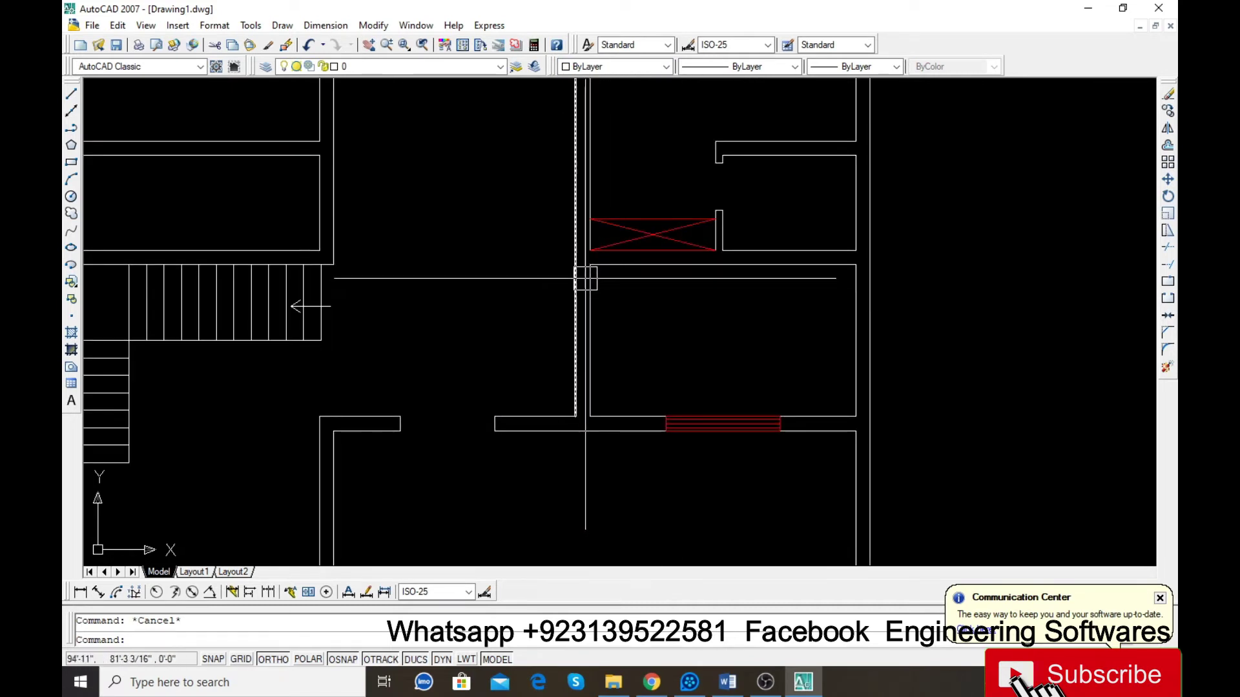
pyautogui.scroll(-4, 585, 282)
pyautogui.scroll(2, 595, 308)
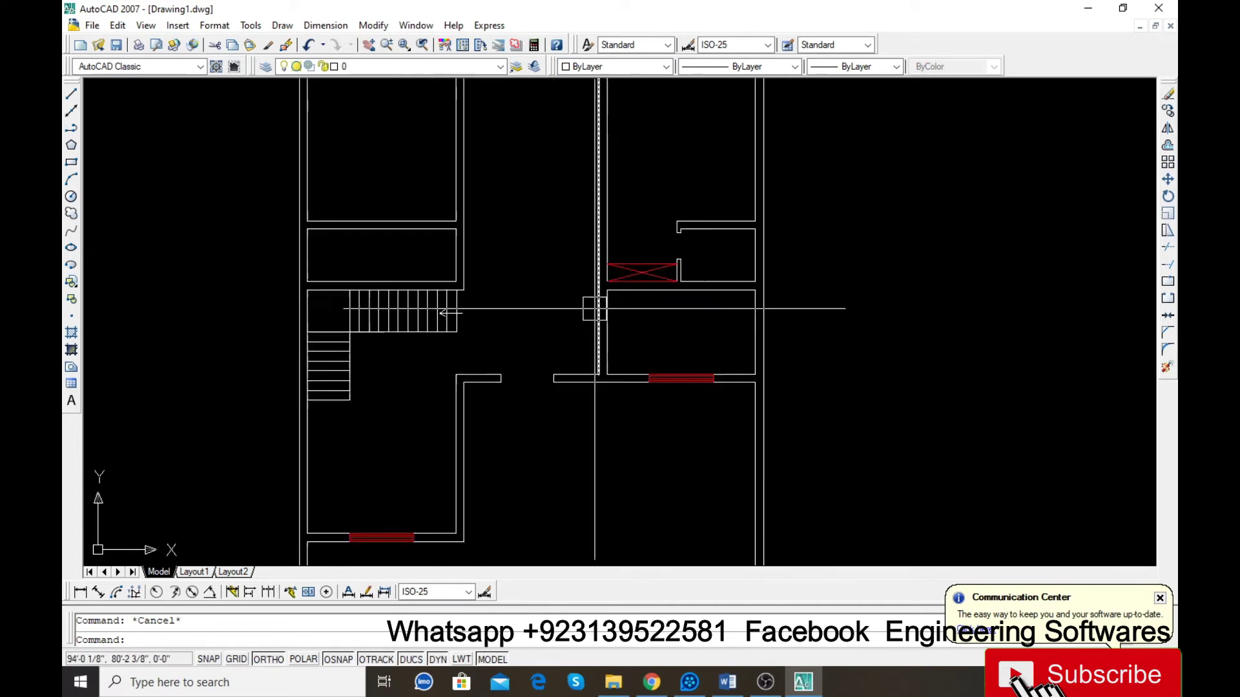
pyautogui.scroll(-4, 633, 324)
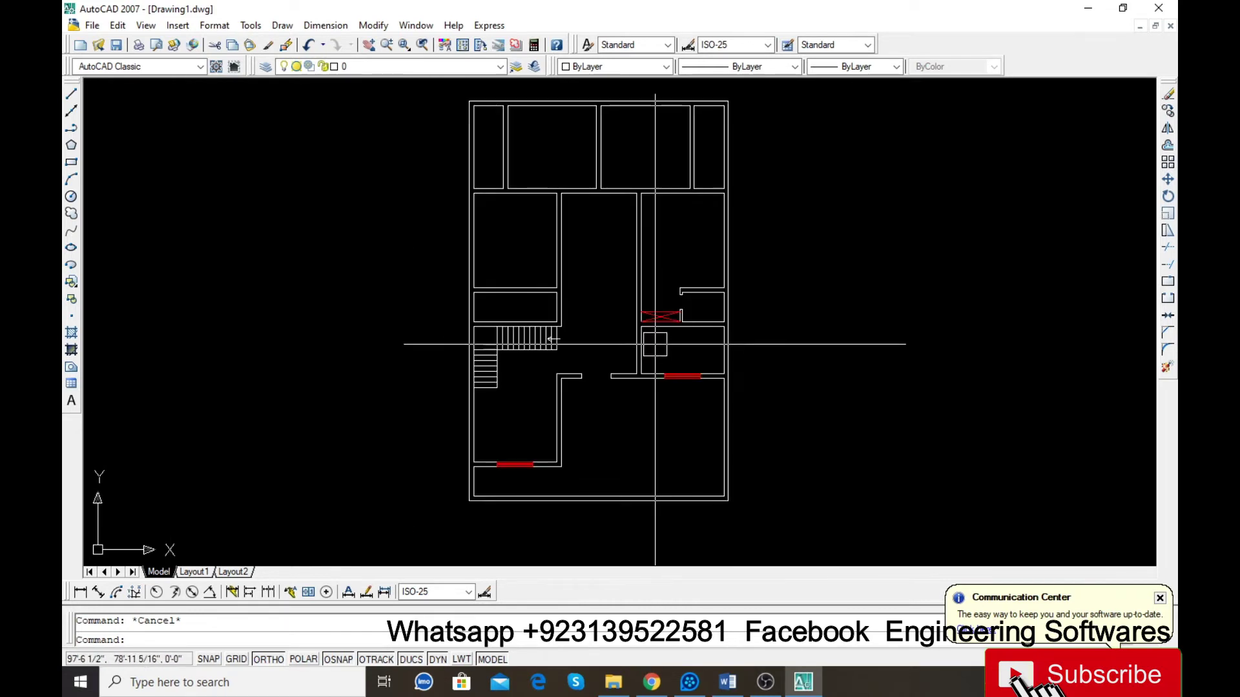
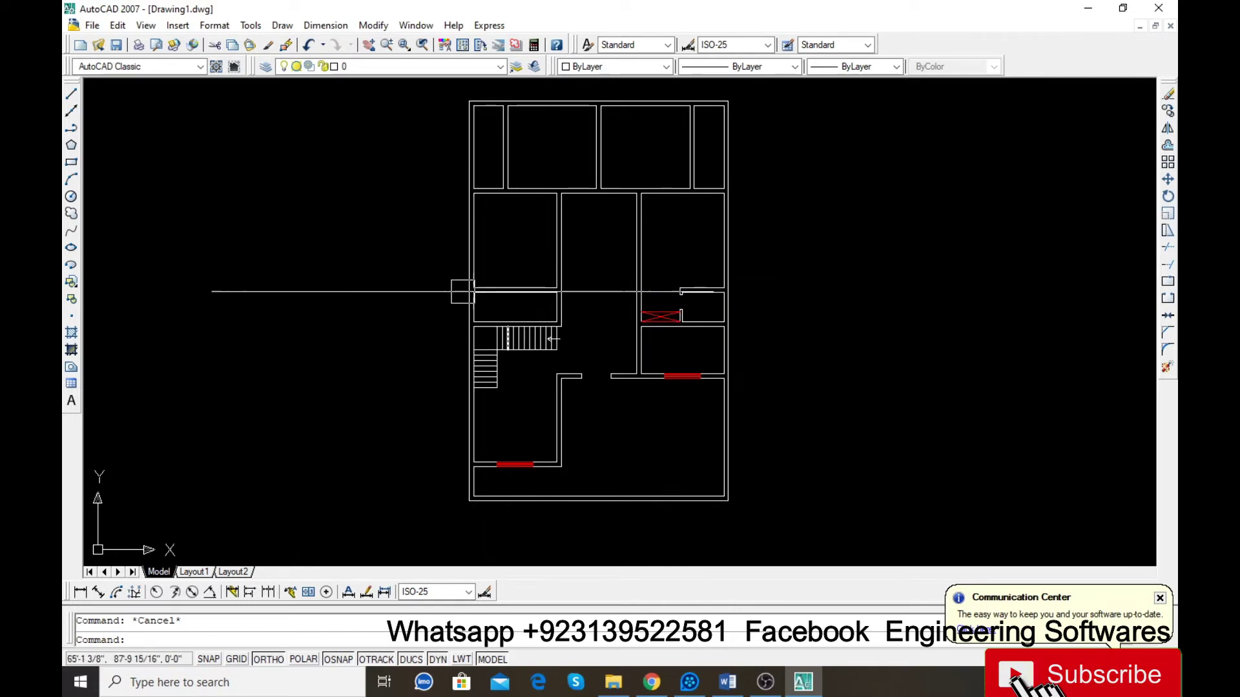
# Step: Draw a horizontal guide line leftward across the wall from the upper-left inner corner of the room below the red strip
pyautogui.scroll(3, 647, 363)
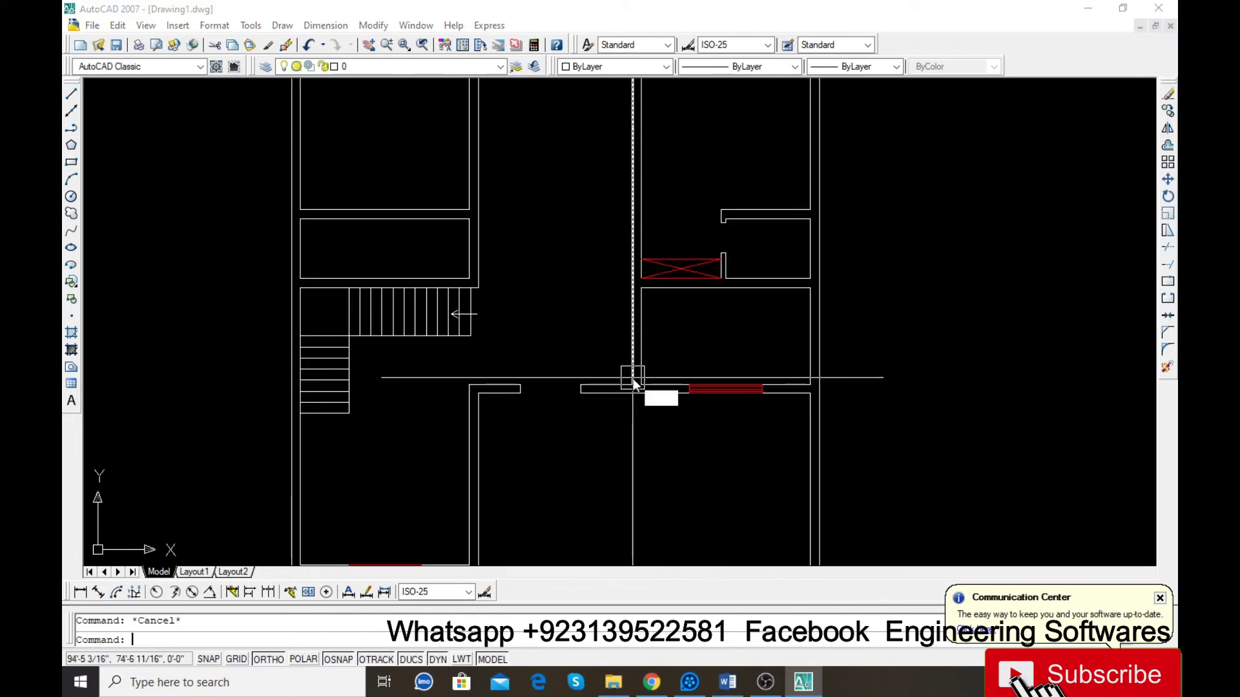
pyautogui.write('l')
pyautogui.press('Return')
pyautogui.scroll(5, 640, 291)
pyautogui.click(643, 283)
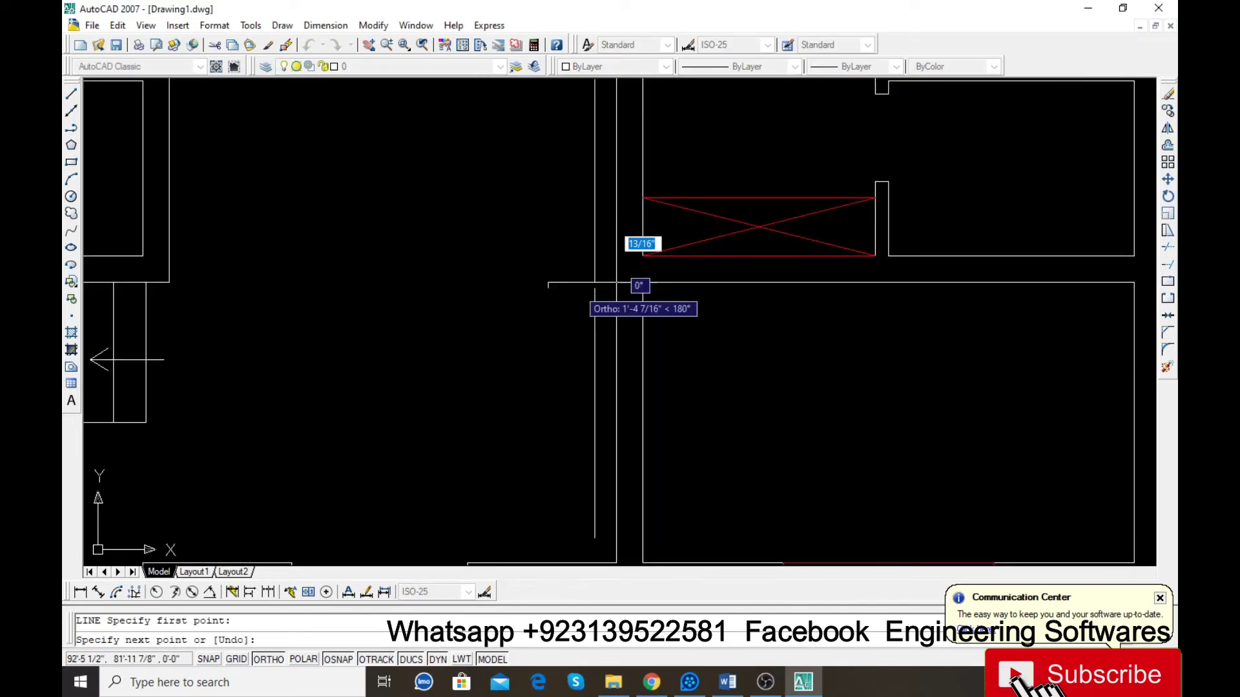
pyautogui.click(541, 284)
pyautogui.press('Return')
# Step: Offset the guide line downward to mark the upper door jamb, and erase the original line
pyautogui.scroll(-4, 647, 346)
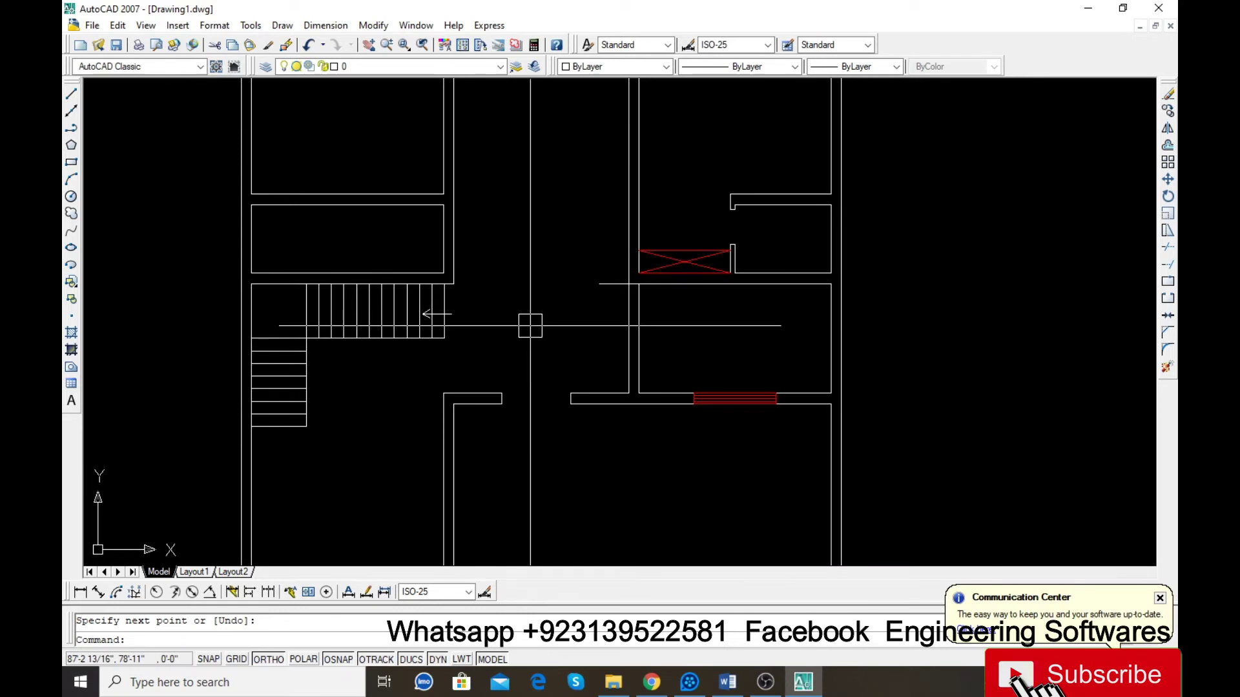
pyautogui.write('o')
pyautogui.press('Return')
pyautogui.press('Return')
pyautogui.click(604, 285)
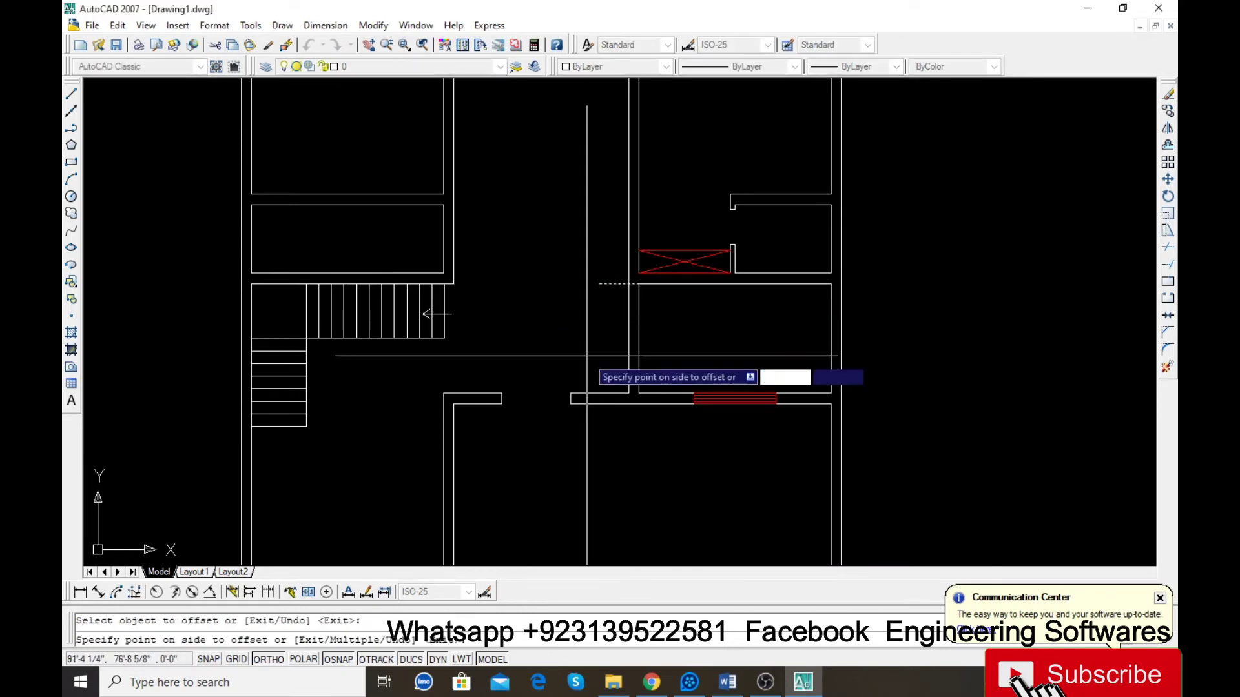
pyautogui.click(590, 330)
pyautogui.press('Escape')
pyautogui.click(601, 281)
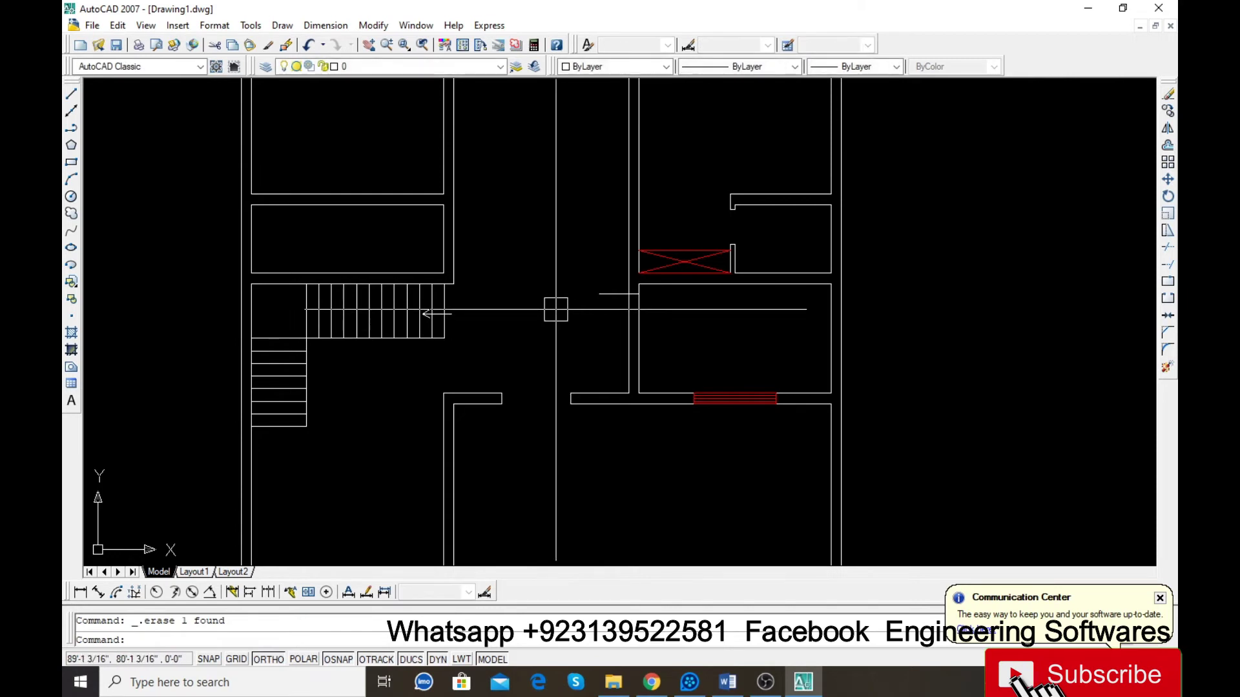
# Step: Offset the remaining guide line 36" downward to mark the door width
pyautogui.write('o')
pyautogui.press('Return')
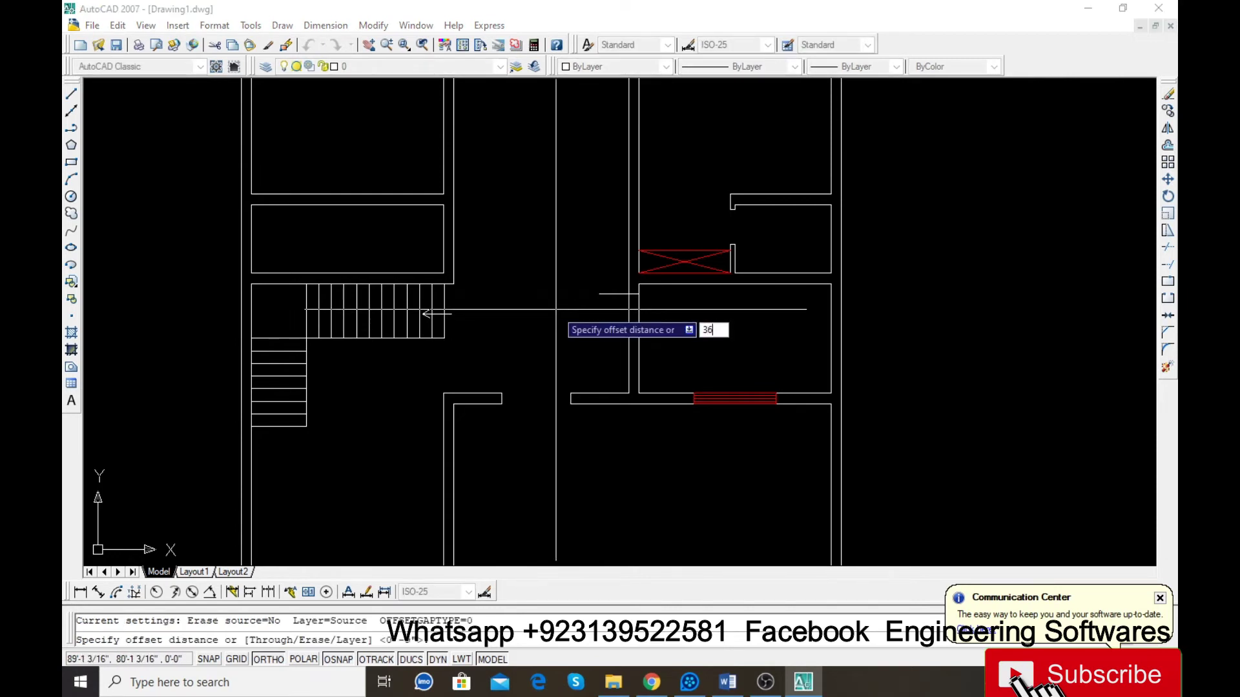
pyautogui.press('Return')
pyautogui.press('Escape')
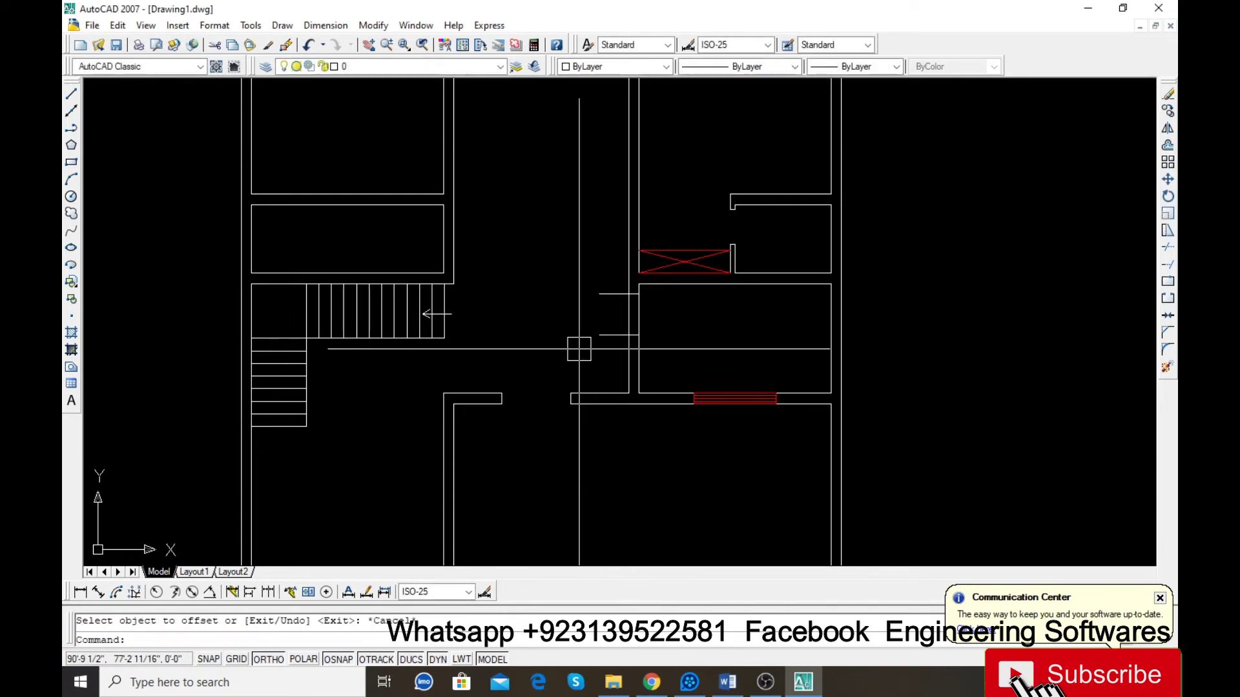
# Step: Trim the guide lines to the wall's thickness and cut the wall faces between them to open the doorway
pyautogui.write('tr')
pyautogui.press('Return')
pyautogui.press('Return')
pyautogui.scroll(4, 617, 333)
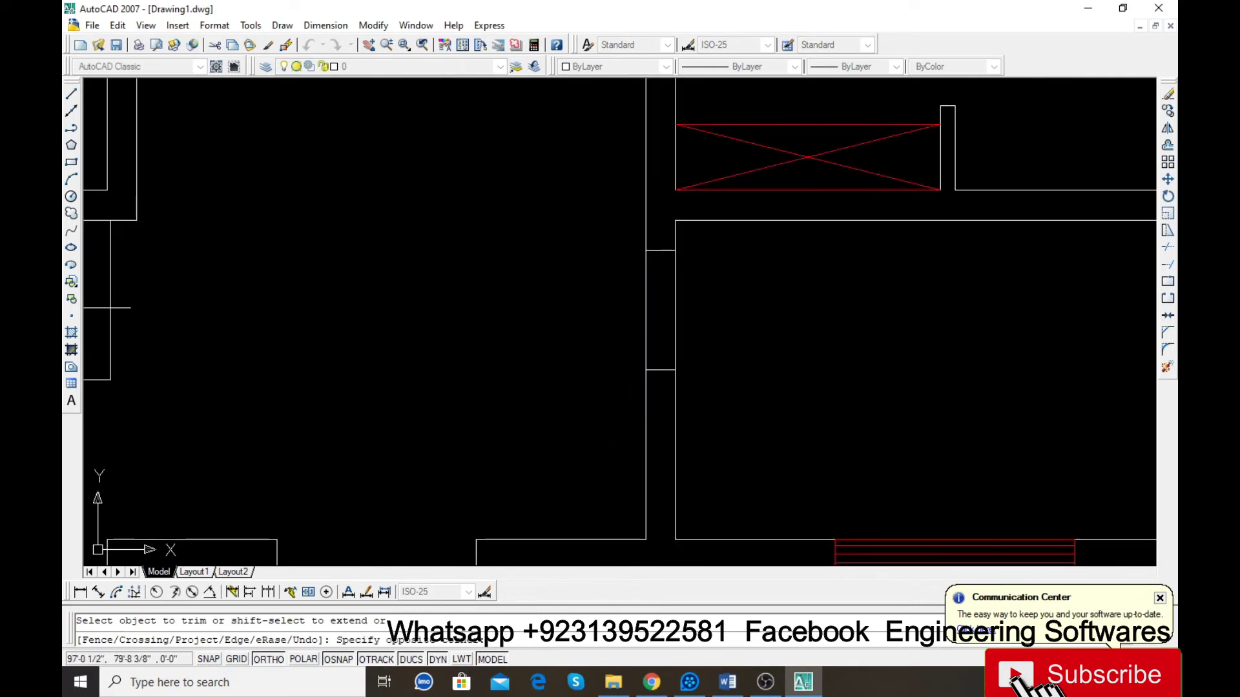
pyautogui.press('Escape')
pyautogui.scroll(-6, 636, 423)
pyautogui.scroll(5, 646, 147)
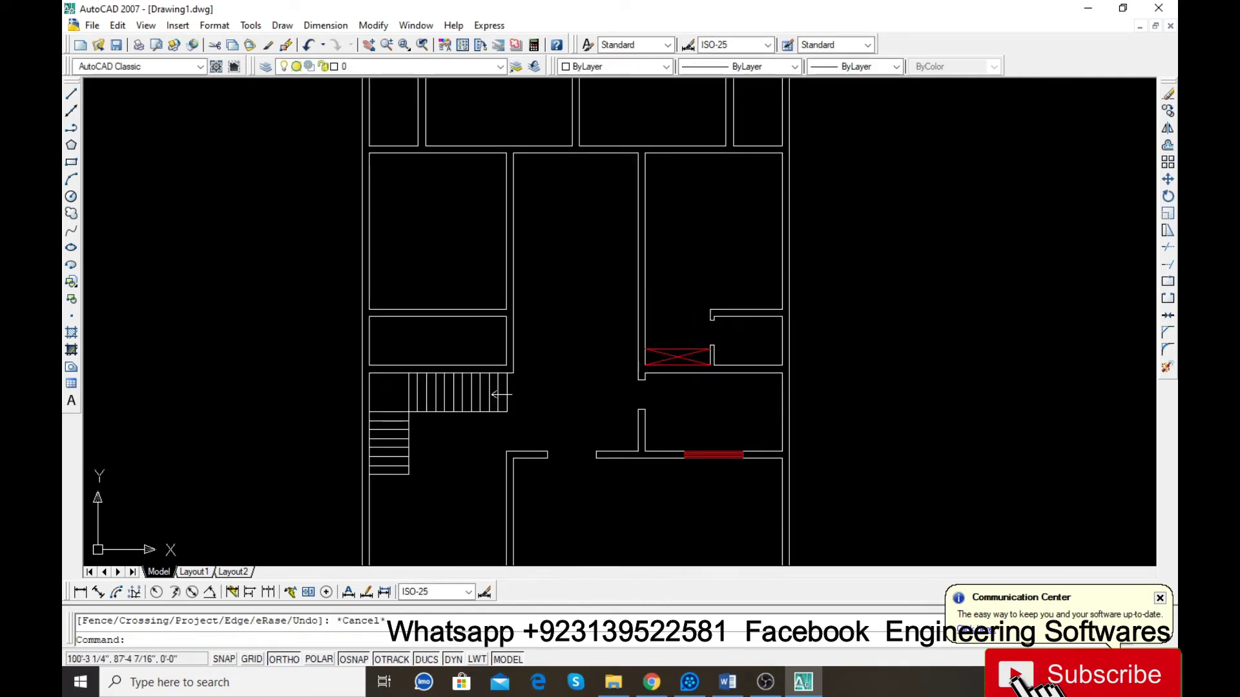
pyautogui.scroll(-8, 592, 254)
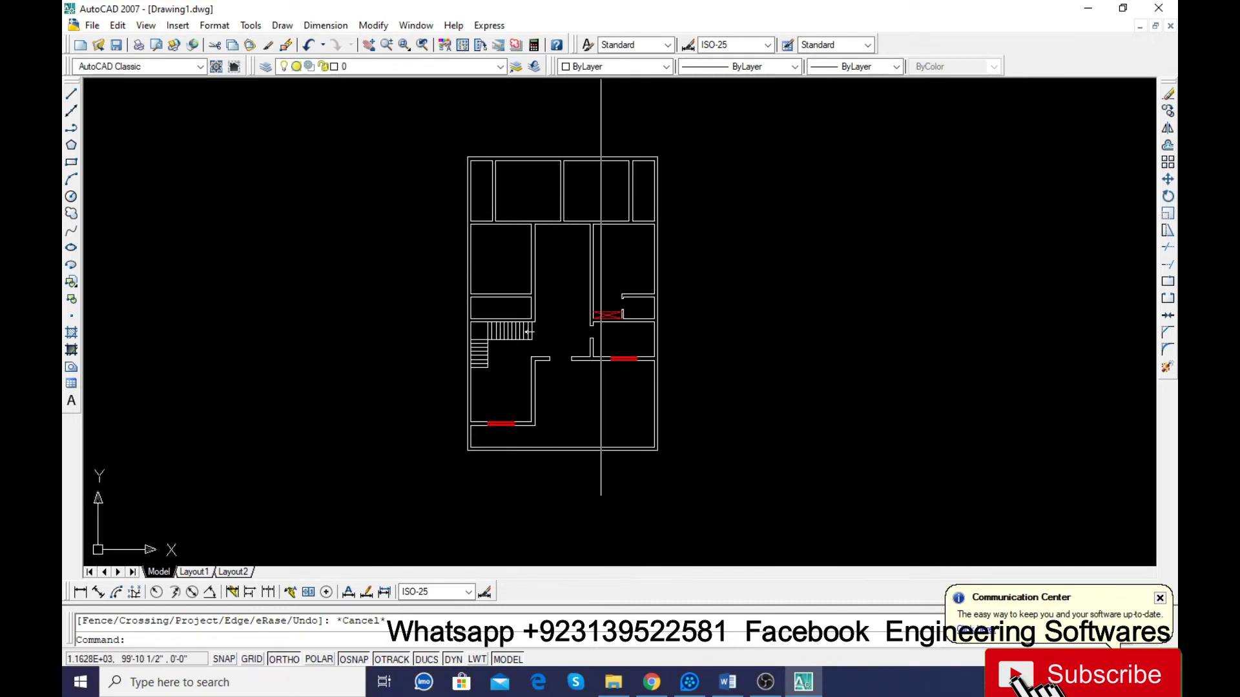
pyautogui.scroll(5, 541, 305)
pyautogui.scroll(-4, 456, 310)
# Step: Draw a vertical line through the middle of the small room above the staircase, reaching the outer faces of both horizontal walls
pyautogui.scroll(3, 452, 285)
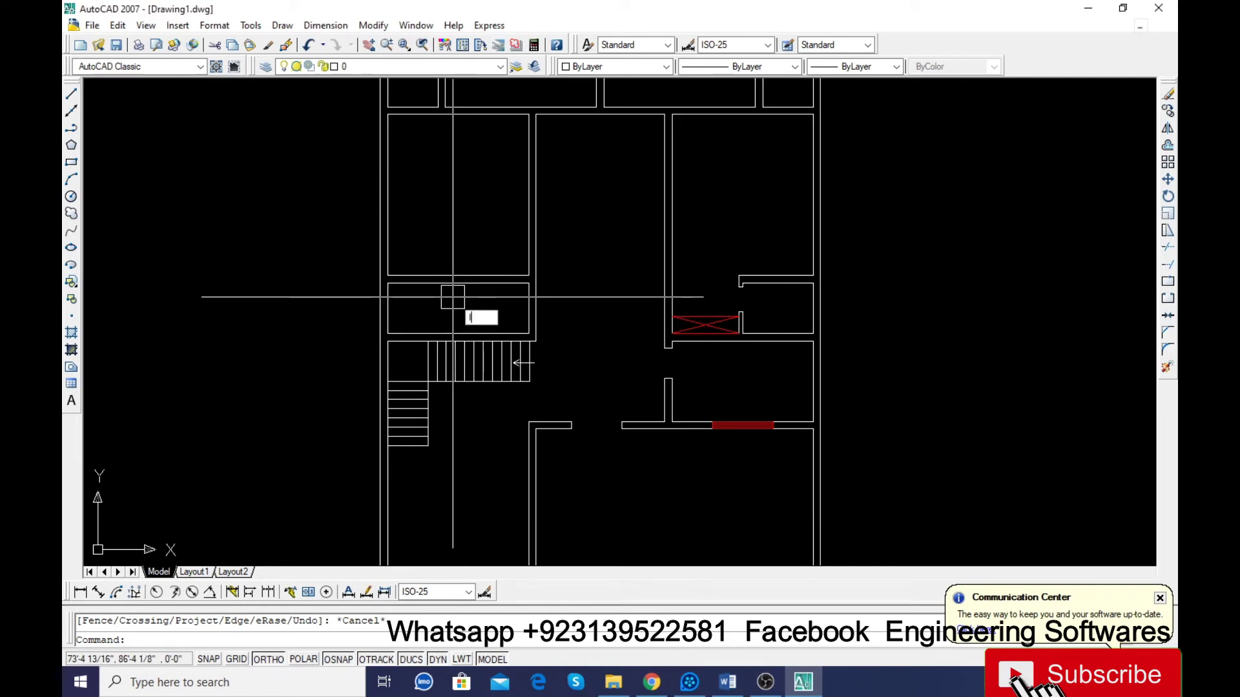
pyautogui.write('l')
pyautogui.press('Return')
pyautogui.scroll(3, 453, 297)
pyautogui.click(474, 227)
pyautogui.click(476, 360)
pyautogui.press('Return')
# Step: Offset the vertical line to the right to form the partition's second face
pyautogui.write('o')
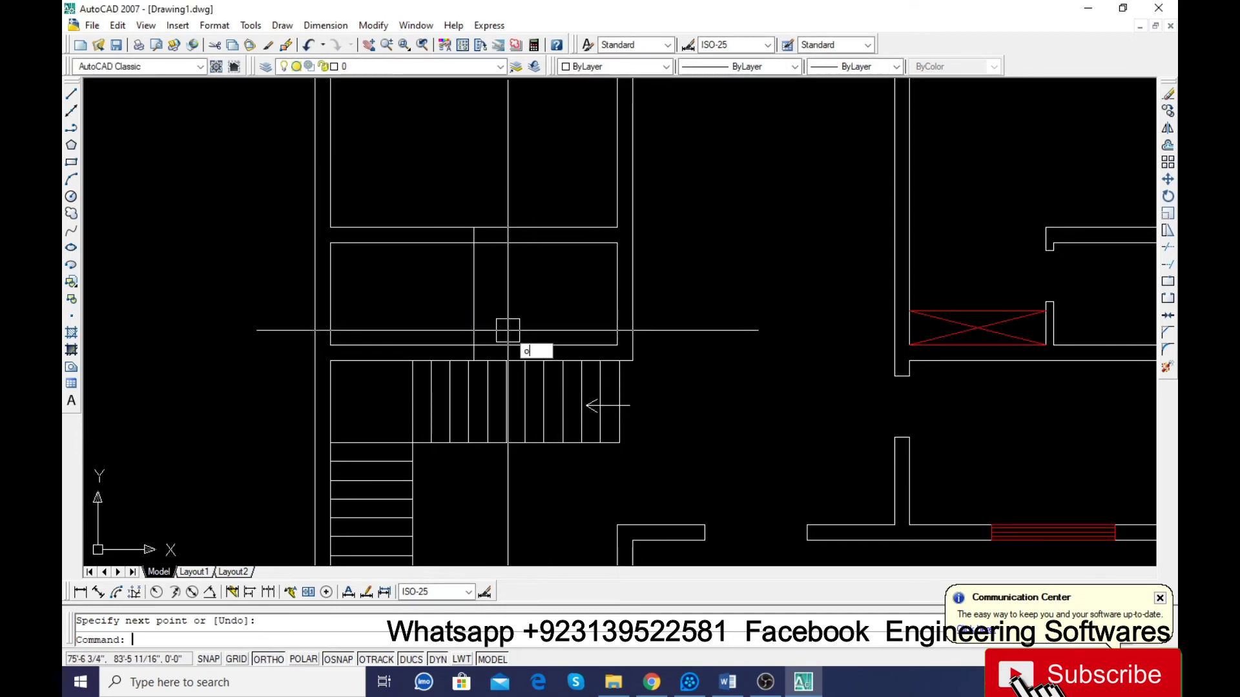
pyautogui.press('Return')
pyautogui.press('Return')
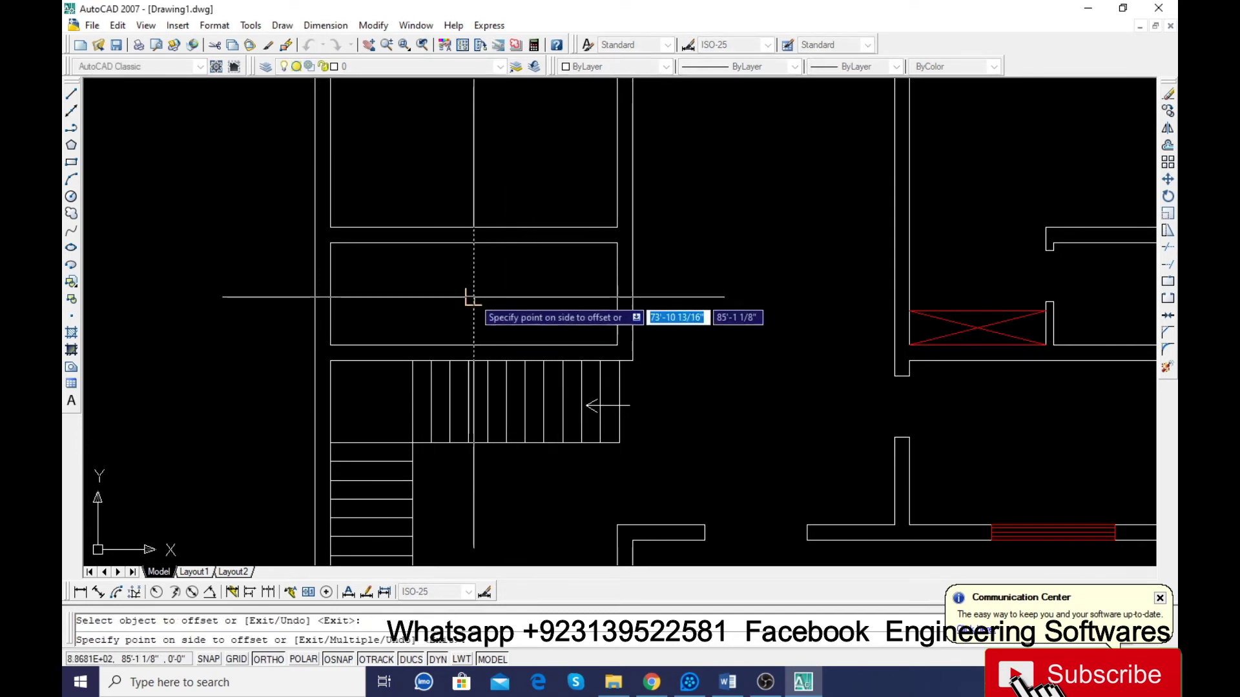
pyautogui.click(474, 292)
pyautogui.click(510, 302)
pyautogui.press('Escape')
# Step: Trim the partition's junctions with the walls and remove the upper wall to the right of the partition
pyautogui.press('Return')
pyautogui.press('Return')
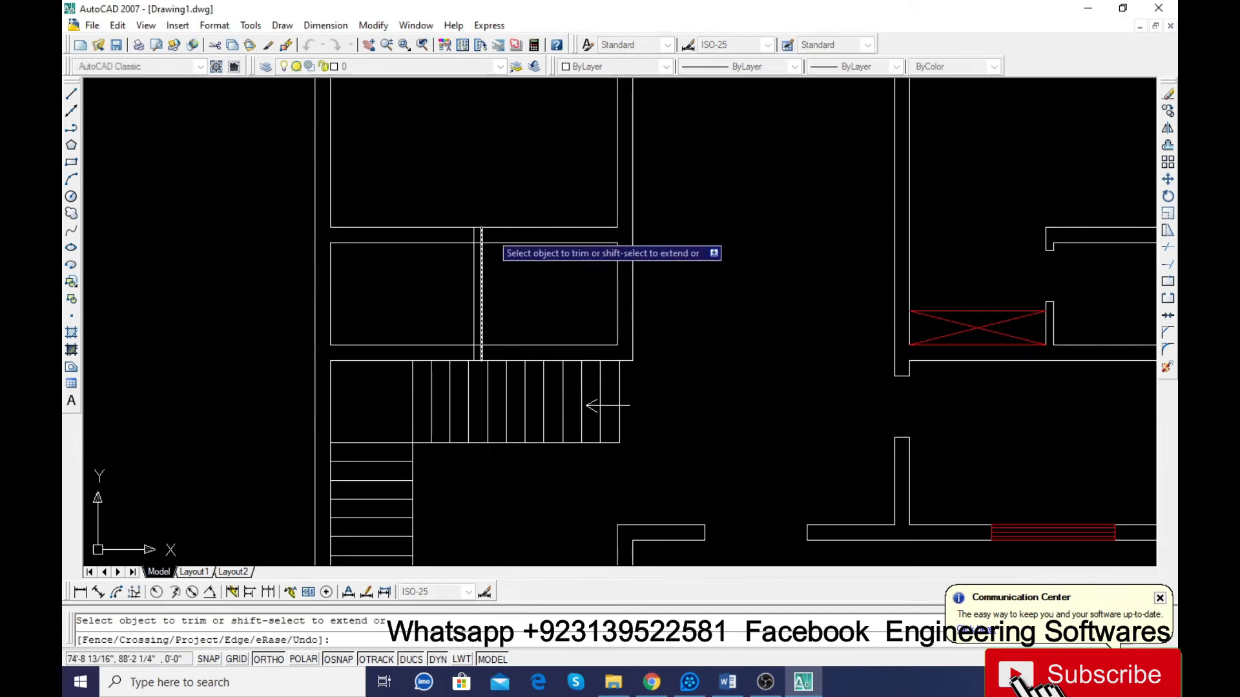
pyautogui.scroll(6, 491, 232)
pyautogui.click(484, 237)
pyautogui.click(364, 251)
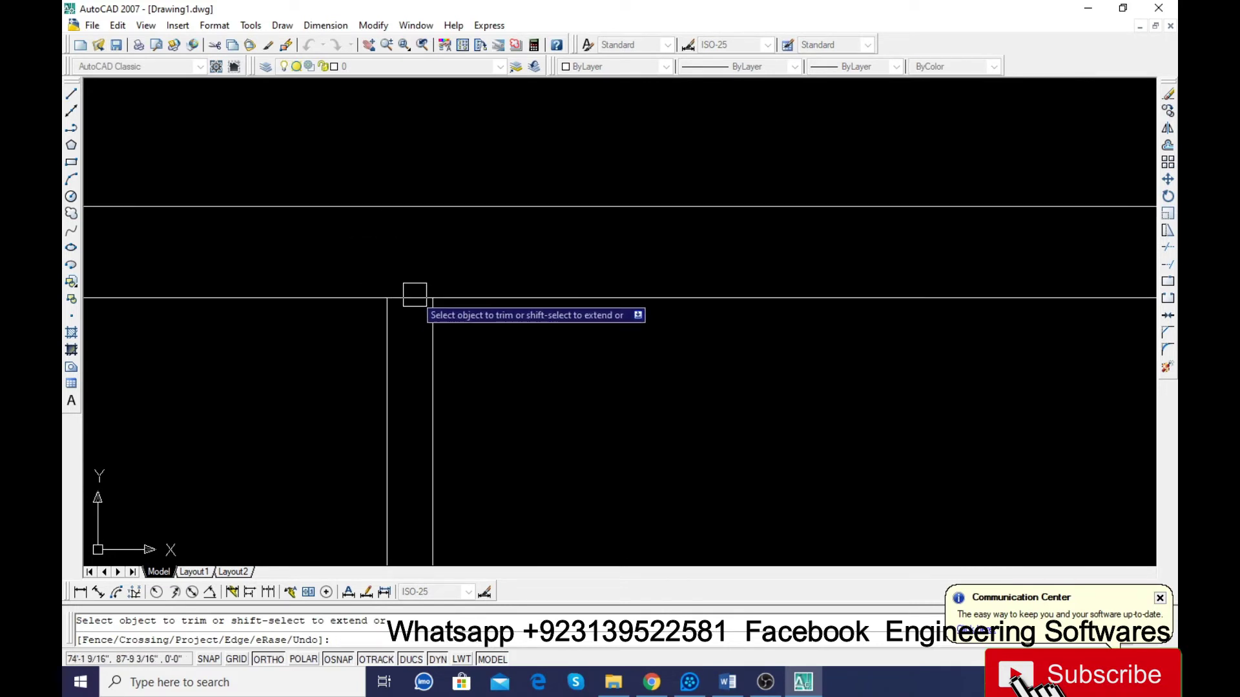
pyautogui.scroll(-5, 414, 295)
pyautogui.scroll(5, 468, 241)
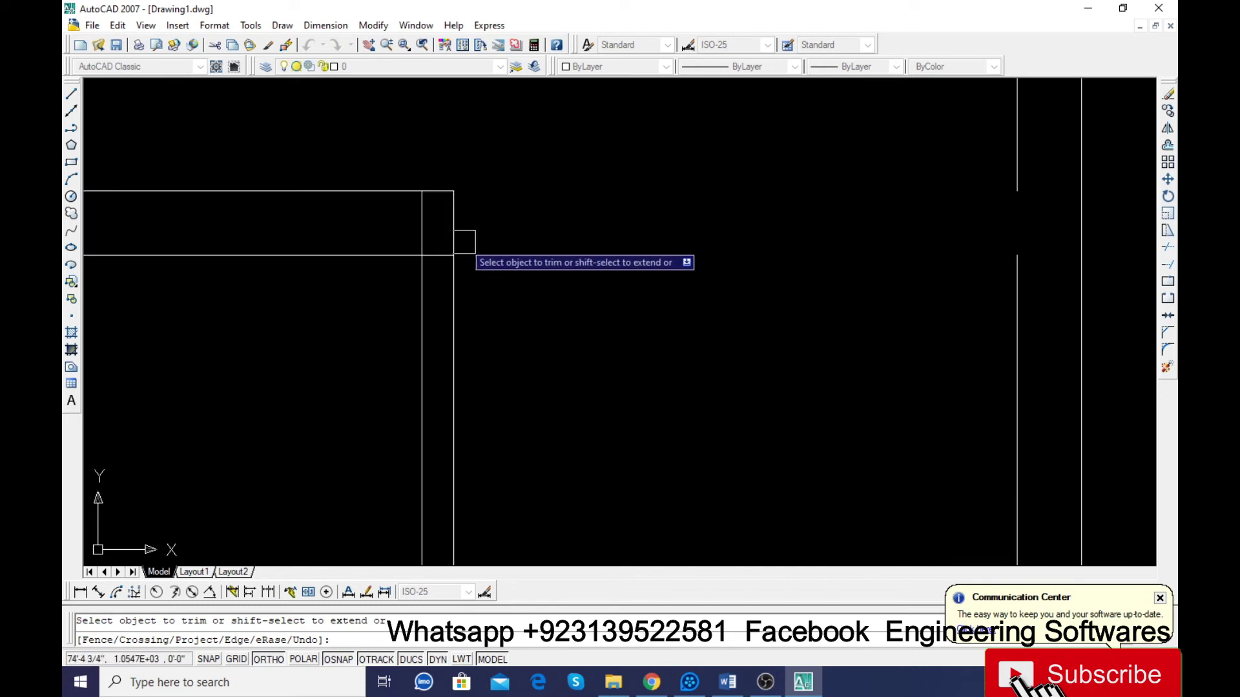
pyautogui.scroll(-4, 413, 252)
pyautogui.scroll(5, 457, 253)
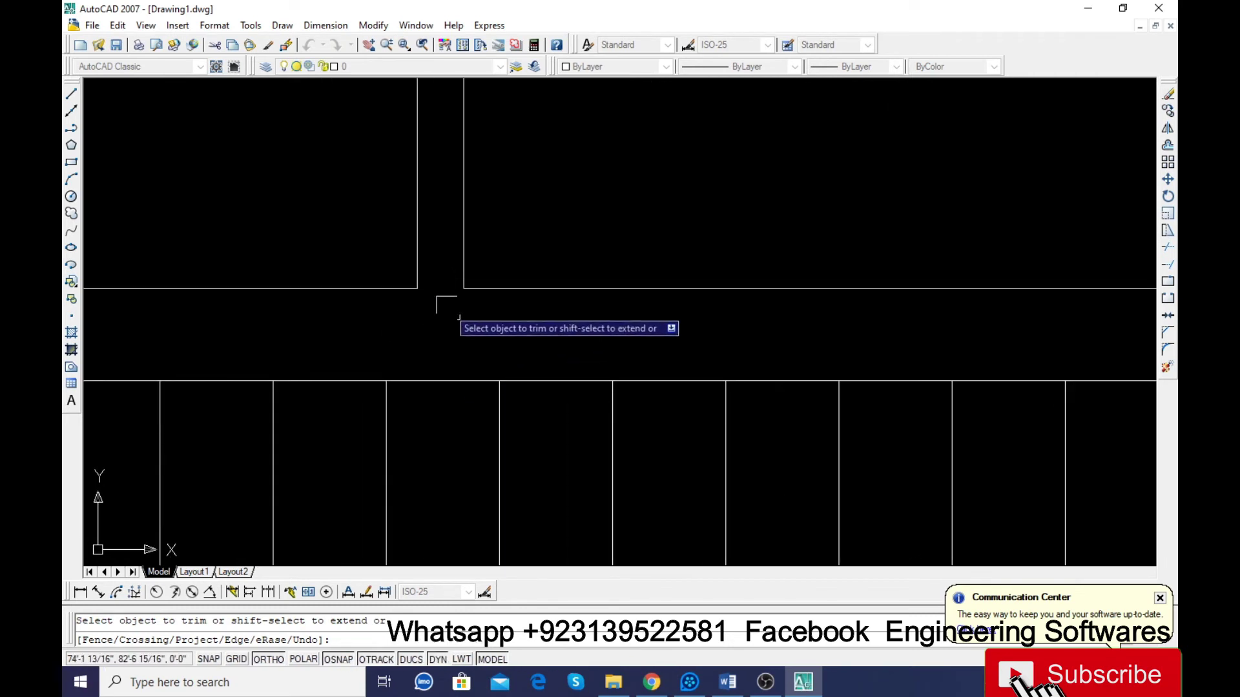
pyautogui.press('Escape')
# Step: Join the two broken pieces of the right wall's inner face into one line
pyautogui.scroll(-5, 648, 337)
pyautogui.scroll(5, 573, 390)
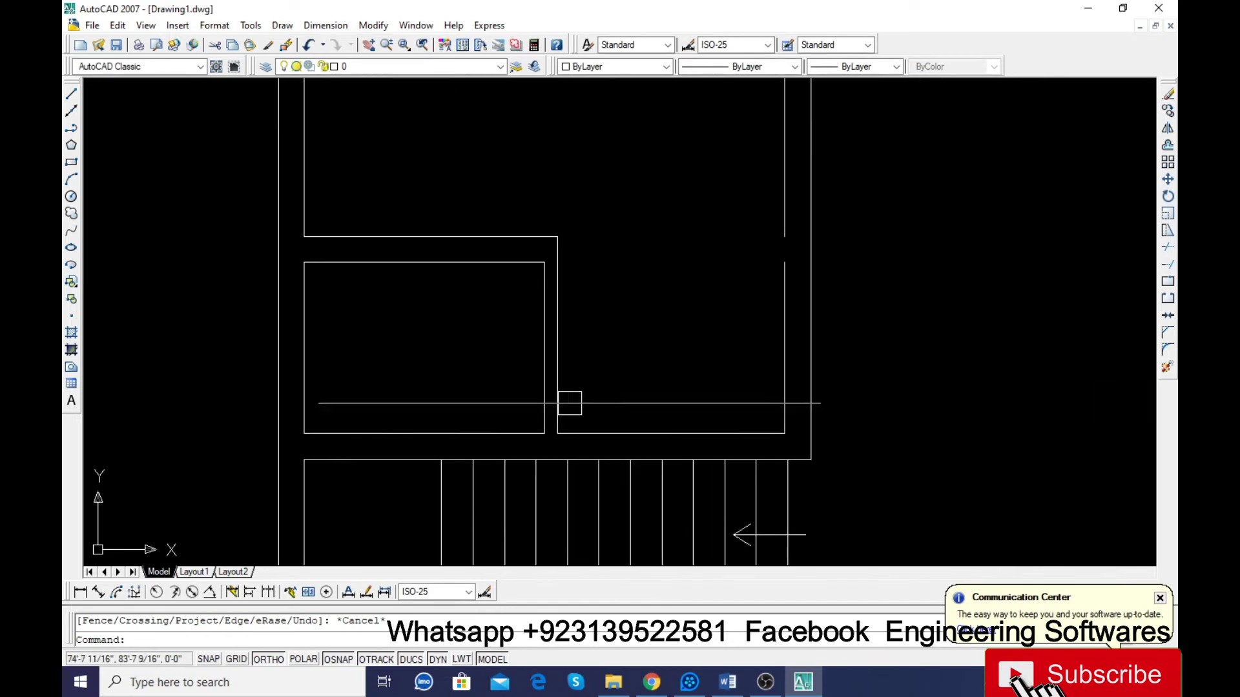
pyautogui.write('j')
pyautogui.press('Return')
pyautogui.click(784, 277)
pyautogui.click(783, 216)
pyautogui.press('Return')
# Step: Draw a horizontal guide line rightward across the partition from the small left room's upper-right inner corner
pyautogui.write('l')
pyautogui.press('Return')
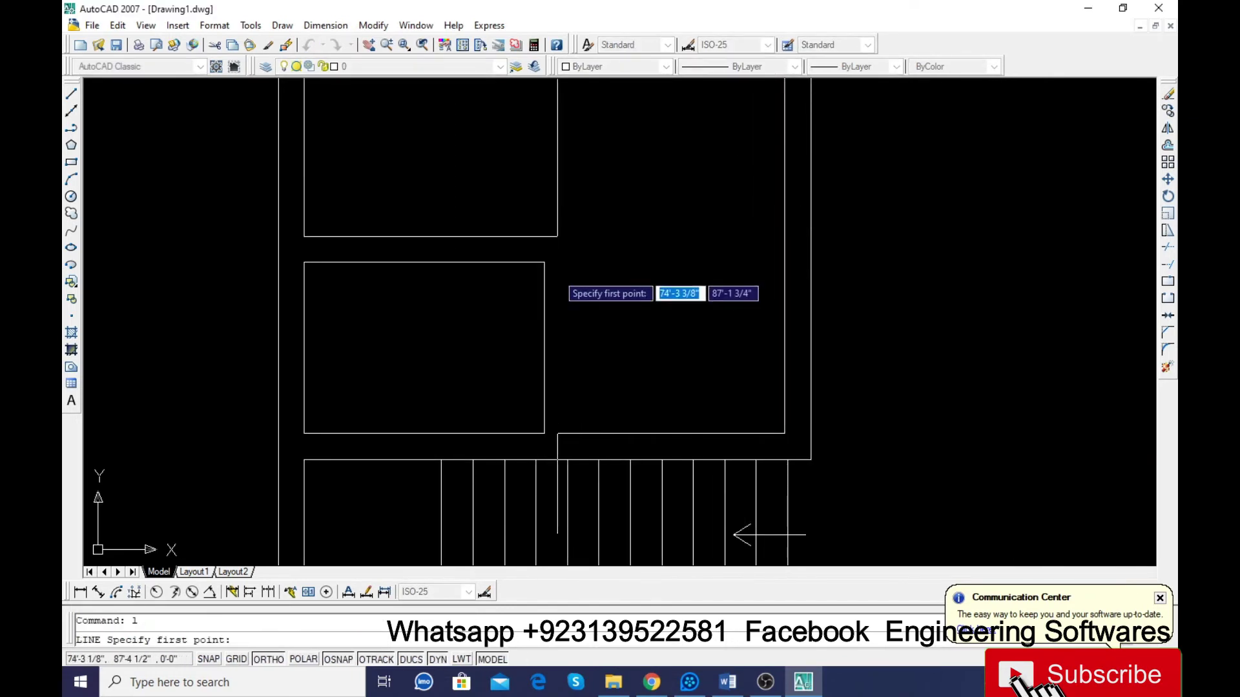
pyautogui.click(556, 237)
pyautogui.click(653, 262)
pyautogui.press('Return')
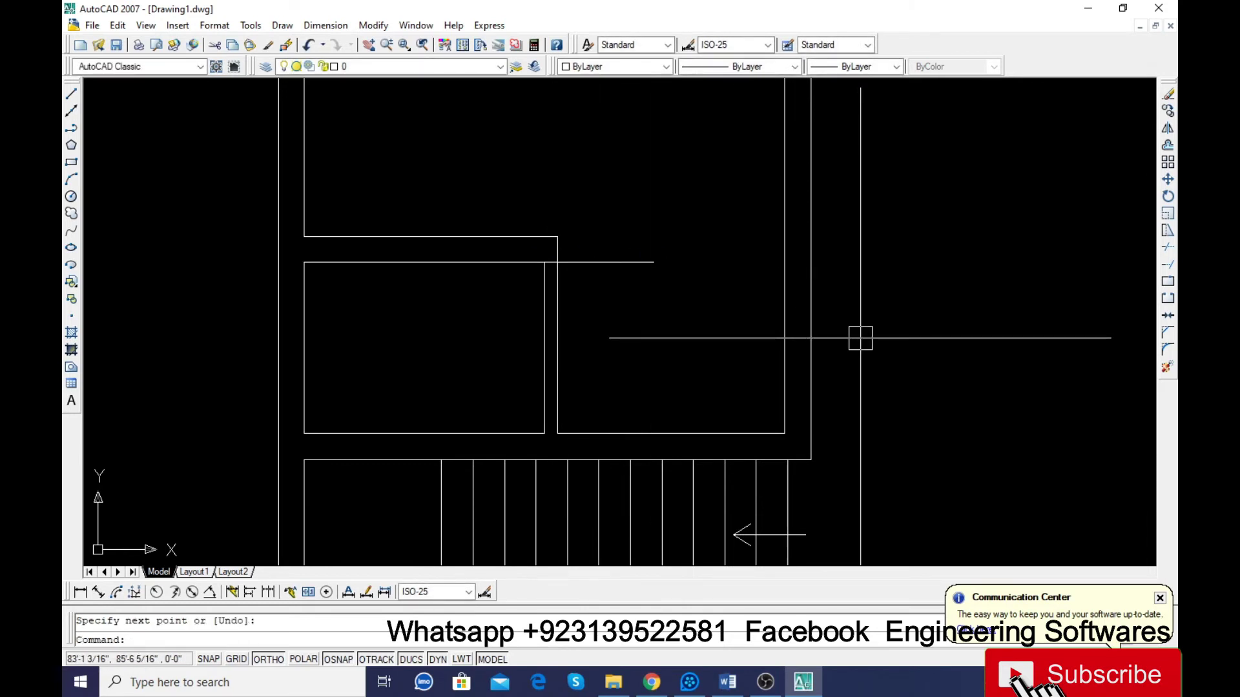
# Step: Offset the guide line 4.5" downward to mark the upper door jamb
pyautogui.write('o')
pyautogui.press('Return')
pyautogui.write('4.5')
pyautogui.press('Return')
pyautogui.click(646, 262)
pyautogui.click(656, 351)
# Step: Offset the upper jamb line 30" downward to mark the door width
pyautogui.press('Return')
pyautogui.press('Return')
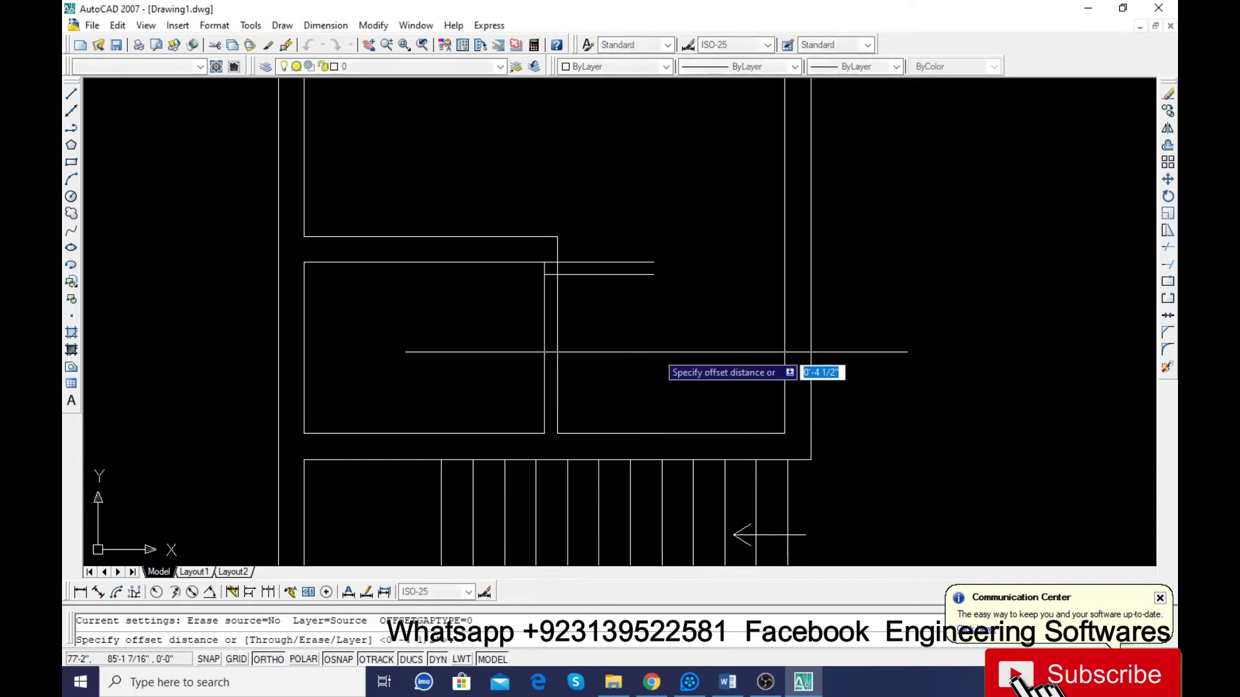
pyautogui.write('30')
pyautogui.press('Return')
pyautogui.click(633, 275)
pyautogui.click(631, 360)
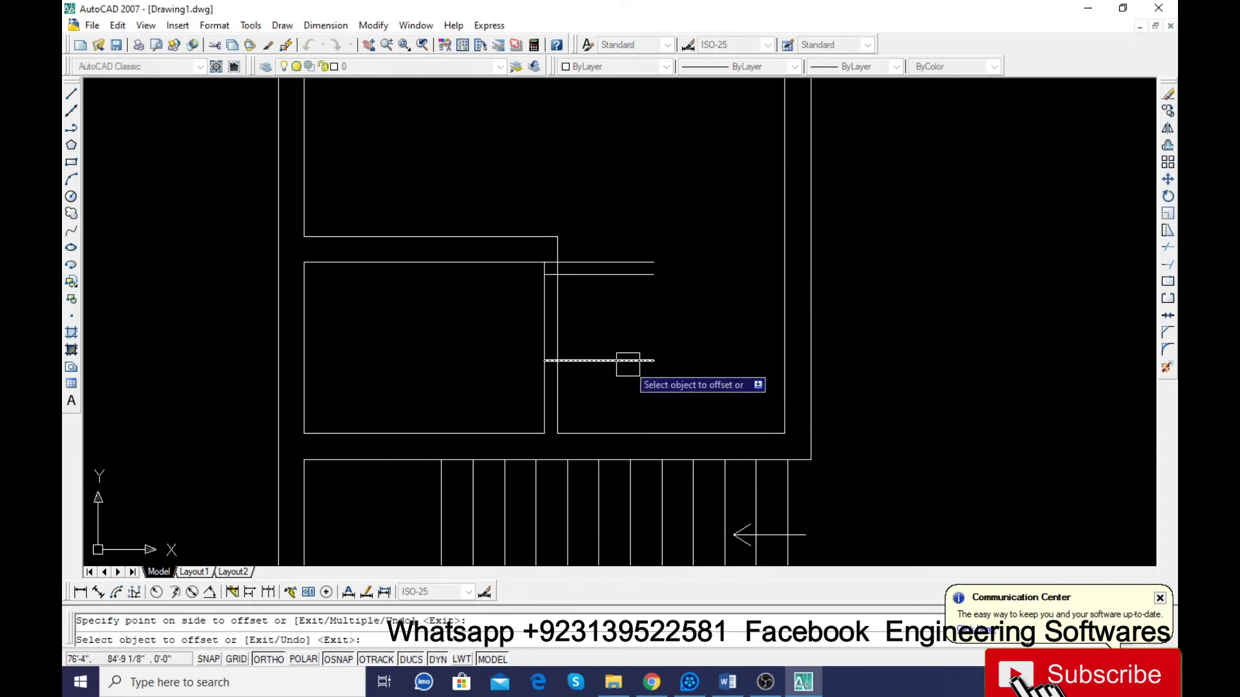
# Step: Trim the jamb lines and the partition faces between them to open the doorway, and delete the leftover guide line
pyautogui.press('Escape')
pyautogui.write('tr')
pyautogui.press('Return')
pyautogui.press('Return')
pyautogui.click(629, 367)
pyautogui.click(629, 282)
pyautogui.click(602, 319)
pyautogui.click(486, 323)
pyautogui.press('Return')
pyautogui.click(615, 263)
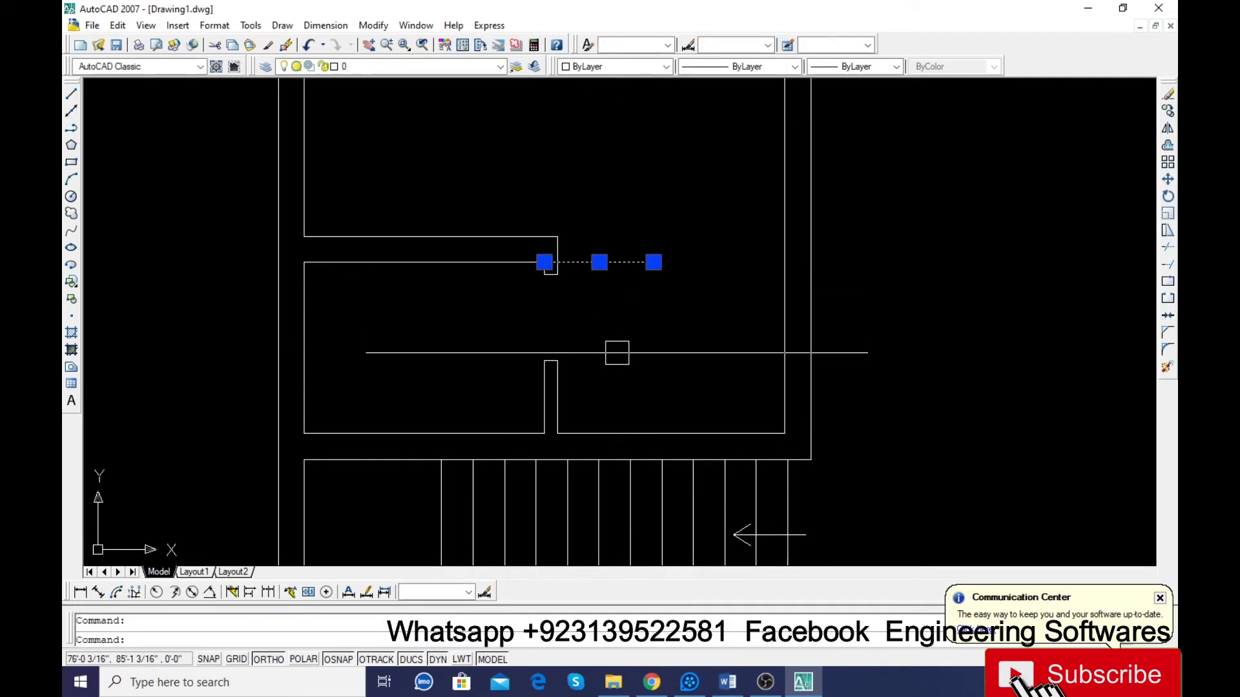
pyautogui.press('Delete')
pyautogui.write('o')
pyautogui.press('Return')
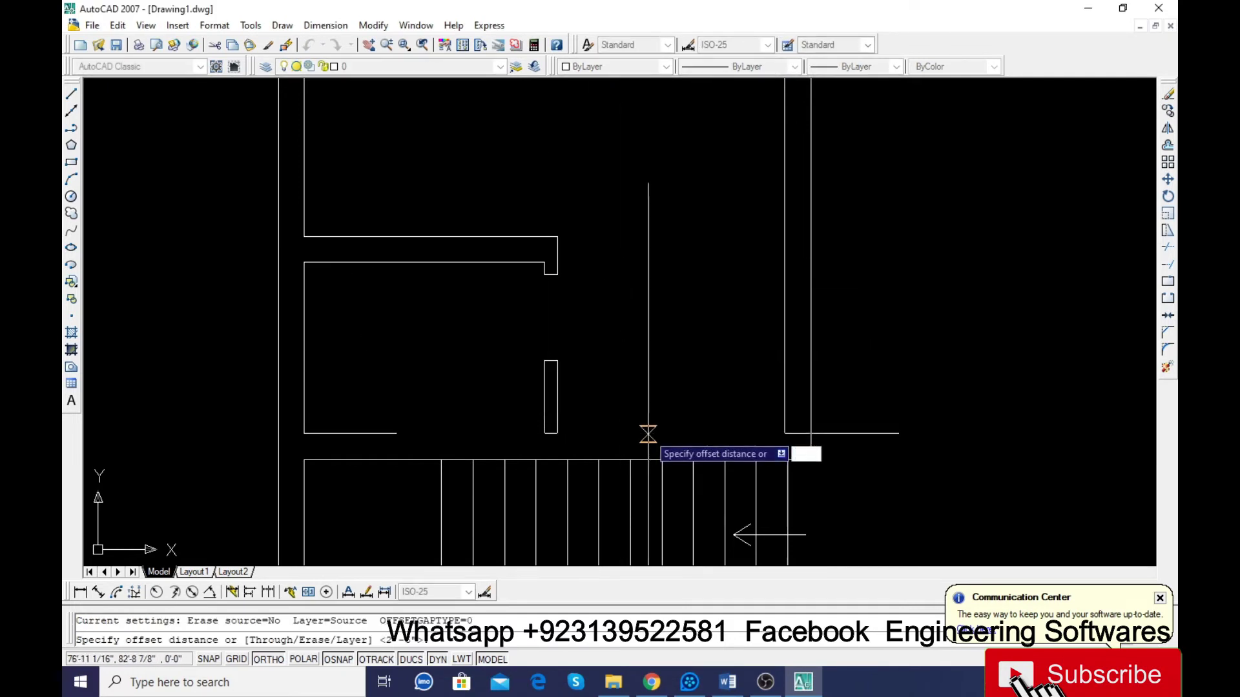
pyautogui.scroll(-3, 647, 435)
pyautogui.press('Escape')
# Step: Delete the left room's lower inner wall line between the small room's partition and the room's right wall
pyautogui.scroll(4, 759, 411)
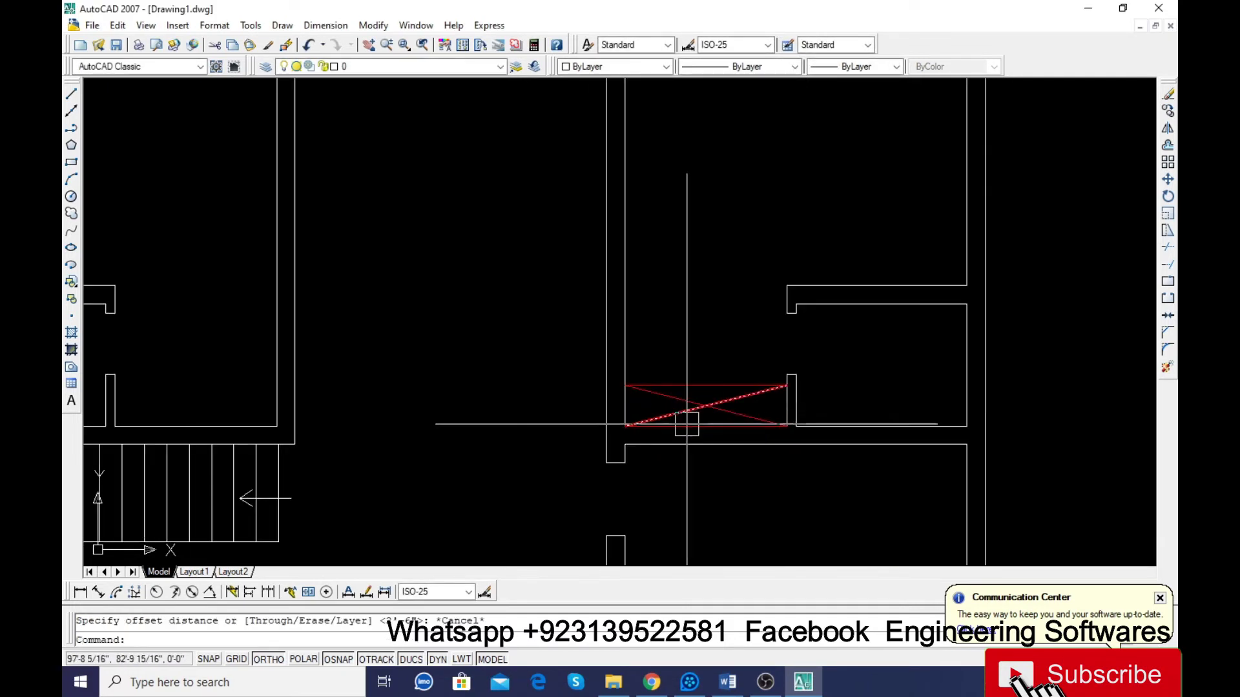
pyautogui.click(694, 407)
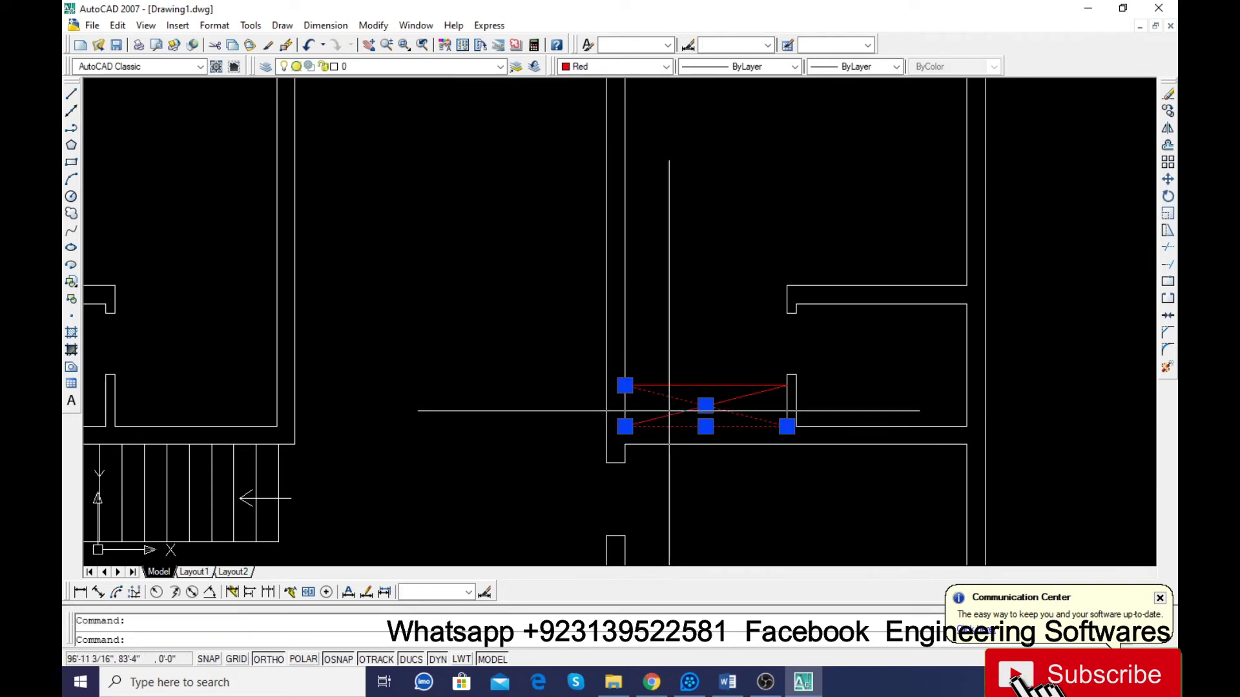
pyautogui.scroll(-2, 743, 406)
pyautogui.scroll(2, 374, 405)
pyautogui.click(410, 407)
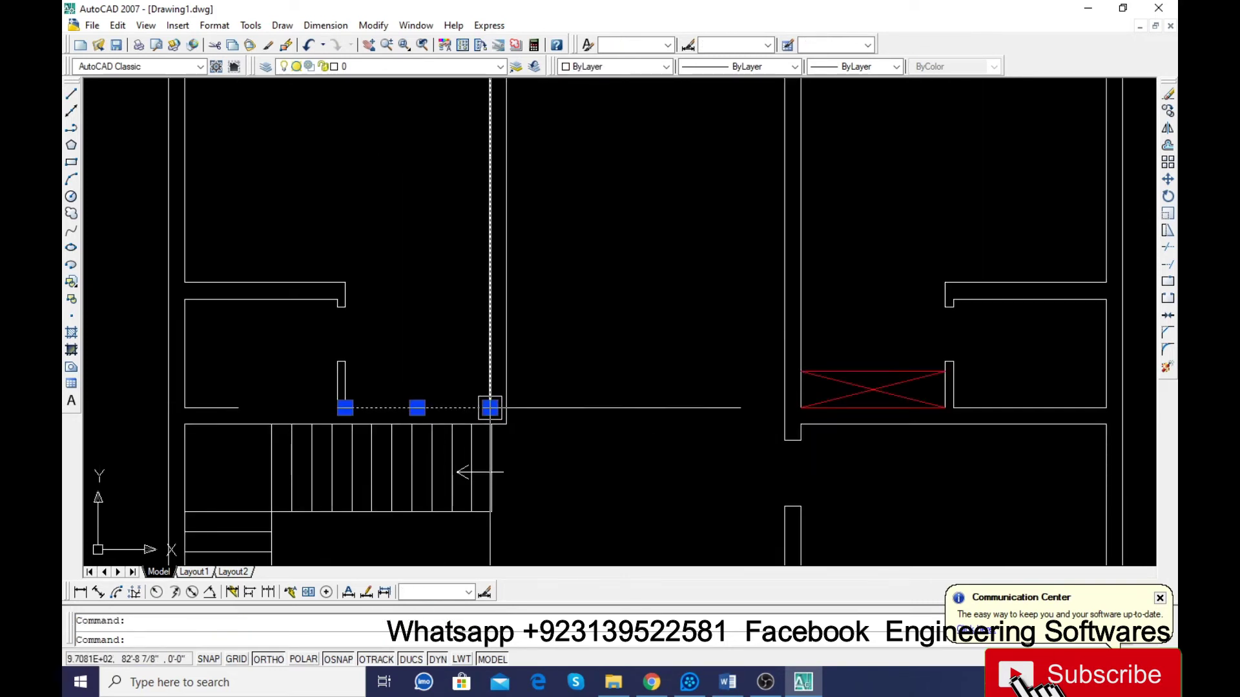
pyautogui.press('Delete')
# Step: Copy the crossed red strip from the right room by its lower-left corner to the partition's lower-right corner in the left room
pyautogui.scroll(5, 879, 433)
pyautogui.click(879, 432)
pyautogui.click(803, 345)
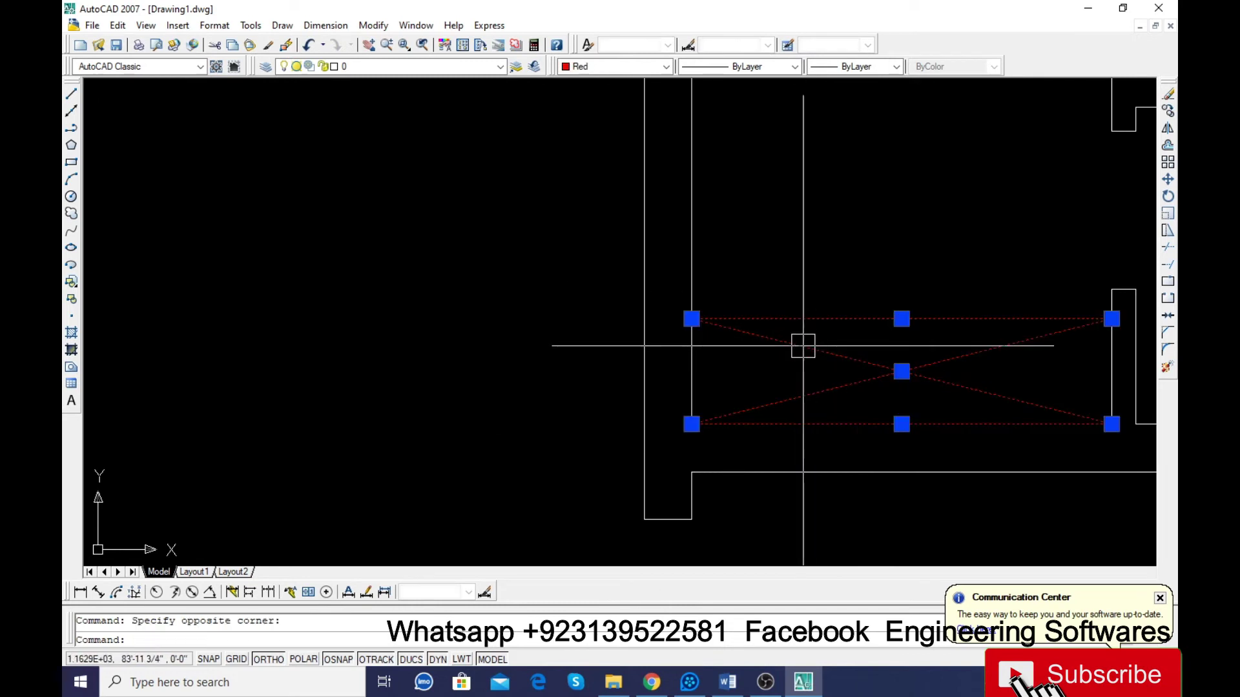
pyautogui.write('co')
pyautogui.press('Return')
pyautogui.click(691, 424)
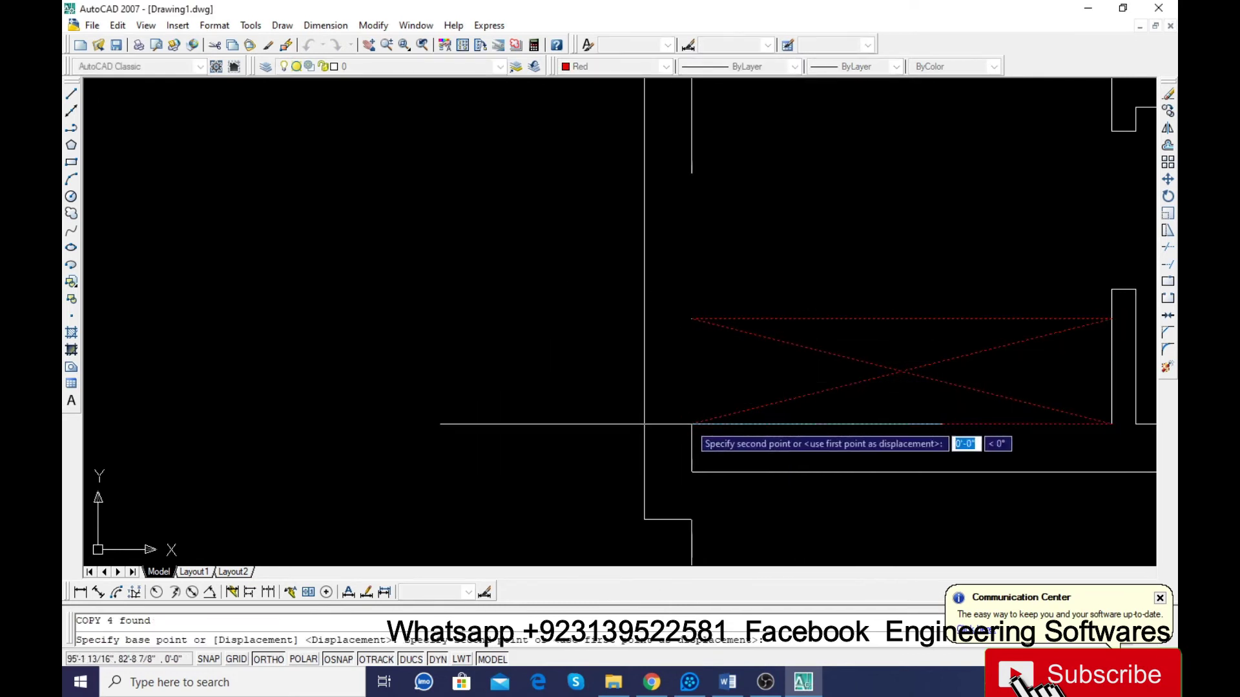
pyautogui.scroll(-4, 793, 396)
pyautogui.scroll(5, 223, 408)
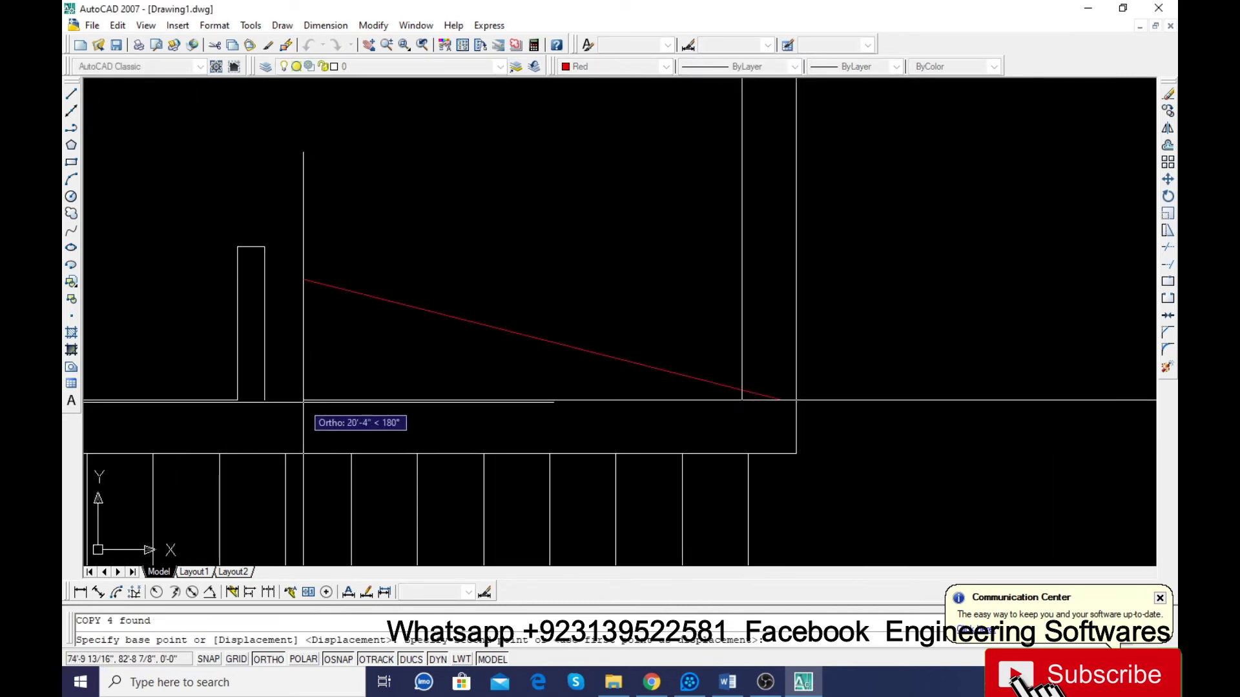
pyautogui.click(264, 399)
pyautogui.press('Escape')
pyautogui.scroll(-8, 743, 407)
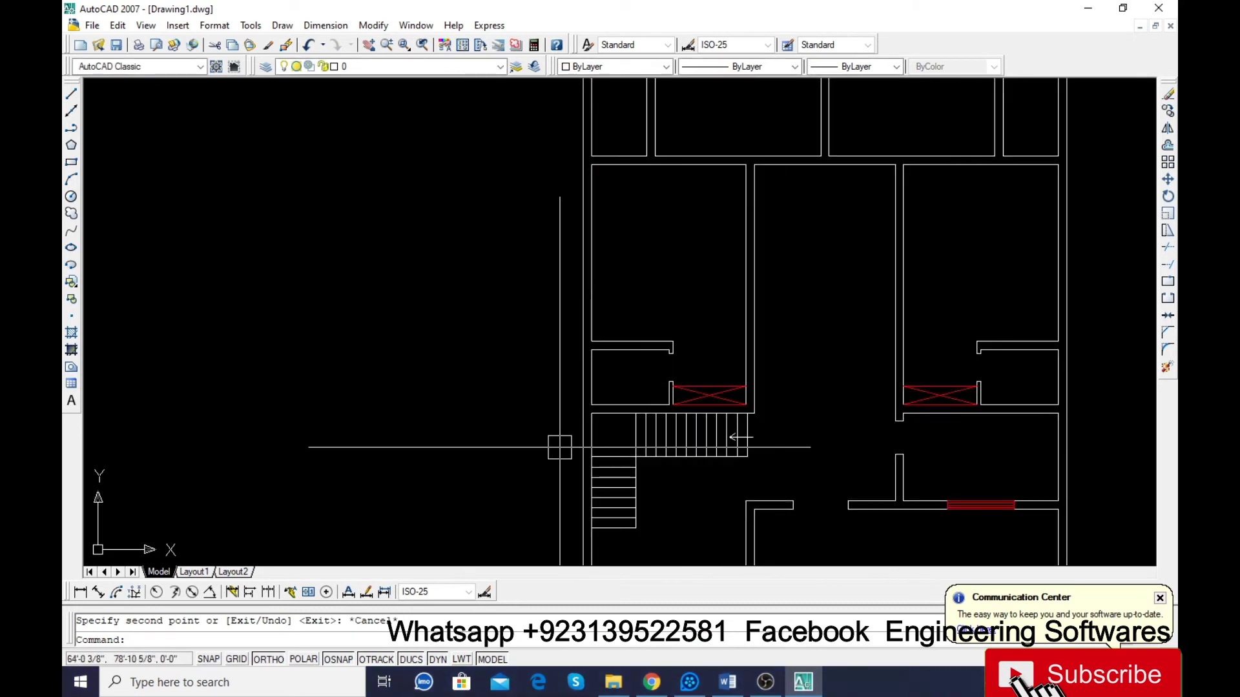
# Step: Draw a vertical guide line down from the lower-left corner of the partition wall between the two large upper rooms
pyautogui.scroll(-2, 559, 447)
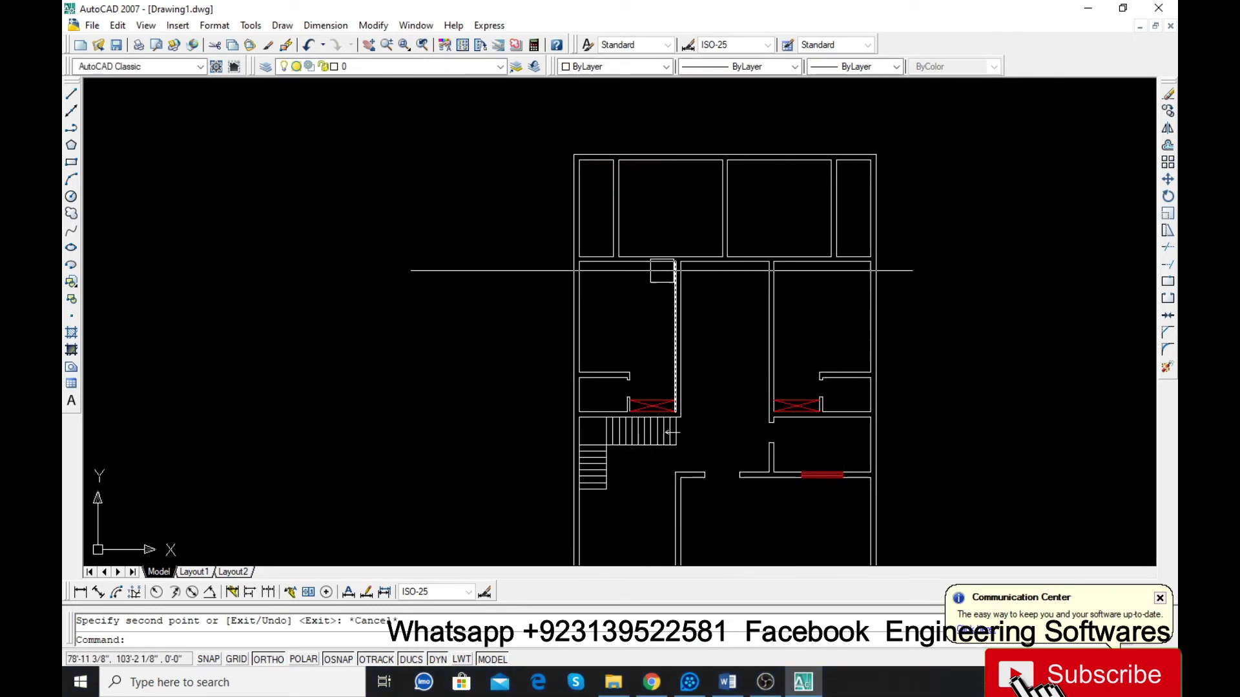
pyautogui.scroll(5, 676, 273)
pyautogui.scroll(-5, 627, 332)
pyautogui.scroll(4, 692, 282)
pyautogui.scroll(2, 734, 354)
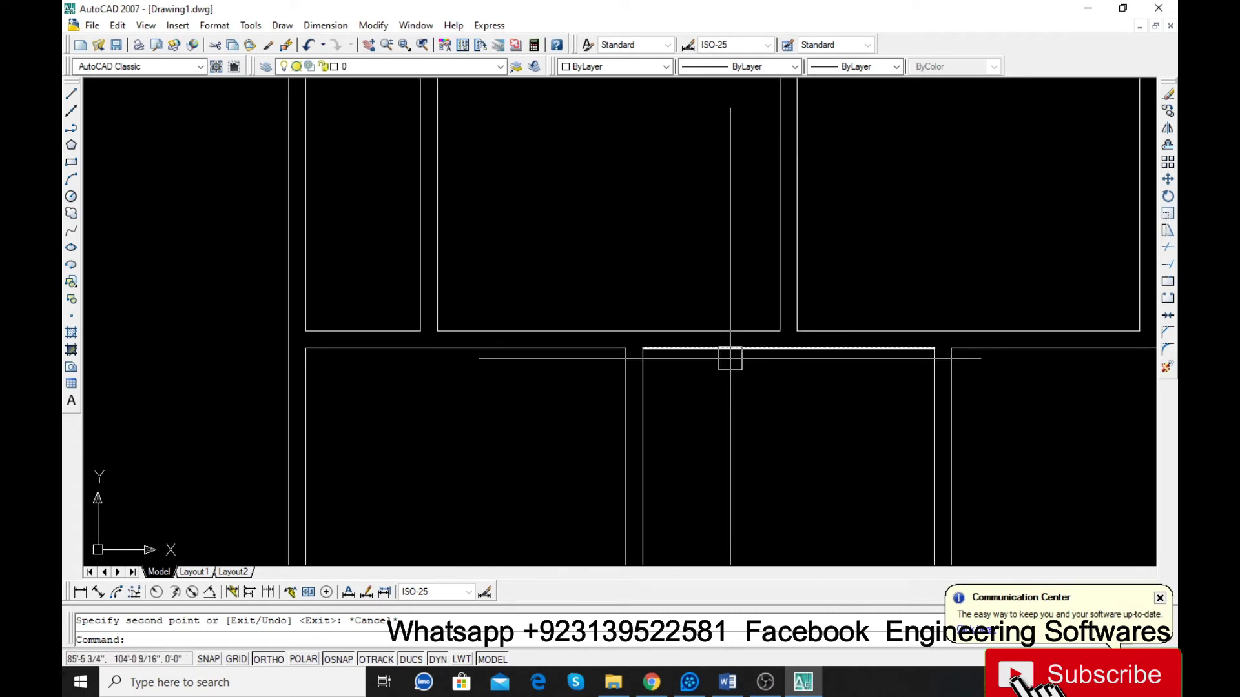
pyautogui.write('l')
pyautogui.press('Return')
pyautogui.click(780, 330)
pyautogui.click(776, 435)
pyautogui.press('Return')
# Step: Dimension the horizontal distance from the central room's upper-left inner corner to the guide line
pyautogui.write('da')
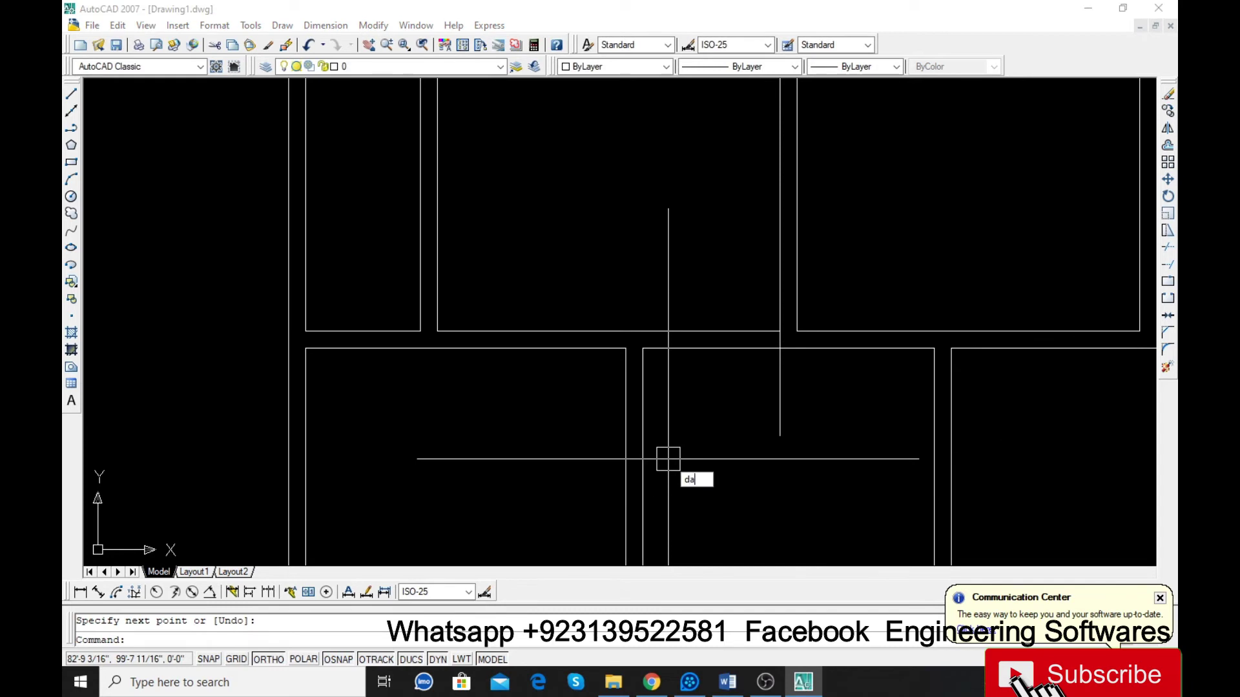
pyautogui.write('l')
pyautogui.press('Return')
pyautogui.click(642, 349)
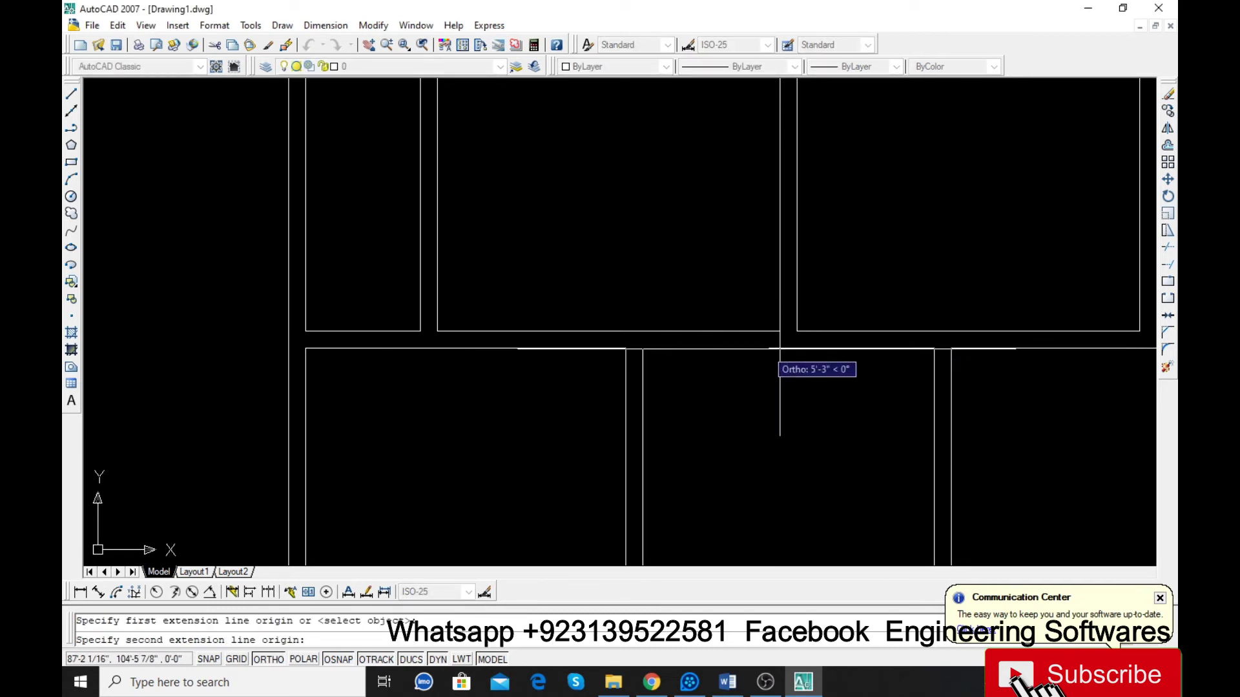
pyautogui.click(780, 349)
pyautogui.click(730, 407)
# Step: Delete the dimension and the vertical guide line in the central room
pyautogui.click(723, 407)
pyautogui.click(807, 373)
pyautogui.click(733, 476)
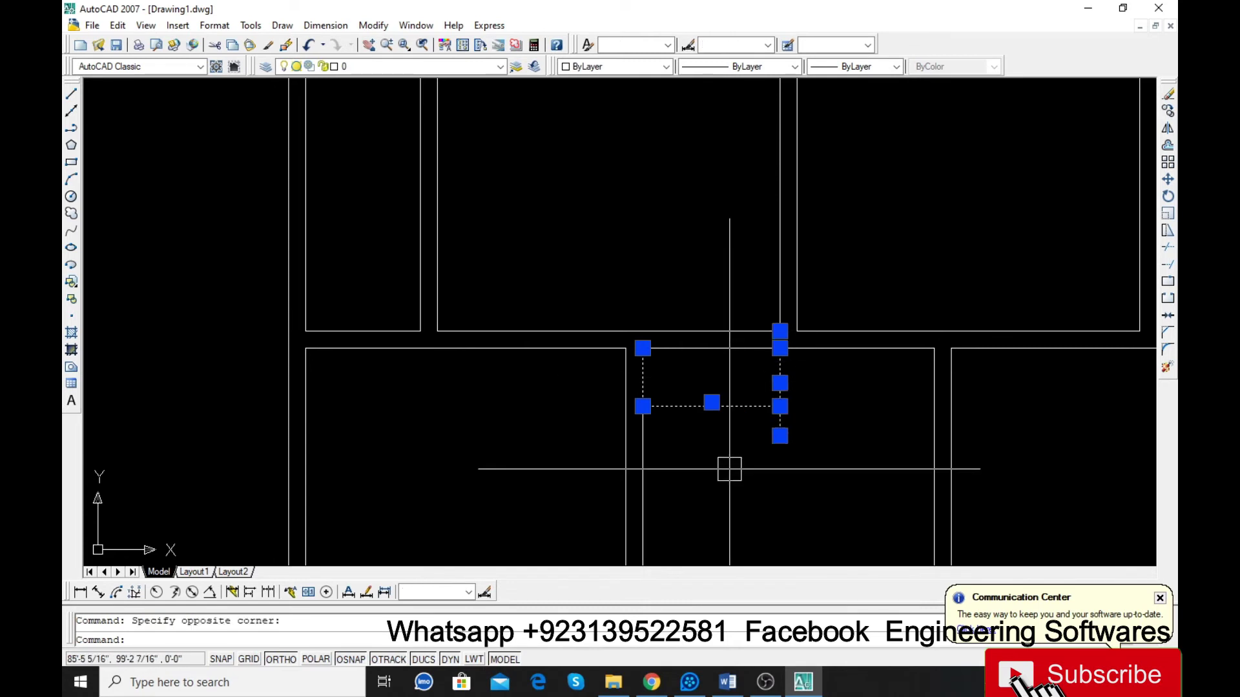
pyautogui.press('Delete')
# Step: Redraw the vertical guide line from the upper partition's lower-left corner down into the central room
pyautogui.press('Return')
pyautogui.click(780, 332)
pyautogui.click(780, 472)
pyautogui.press('Return')
# Step: Offset the vertical guide line 9" twice to the right and once to the left
pyautogui.press('o')
pyautogui.press('Return')
pyautogui.press('Return')
pyautogui.click(780, 409)
pyautogui.click(831, 402)
pyautogui.click(809, 408)
pyautogui.click(829, 411)
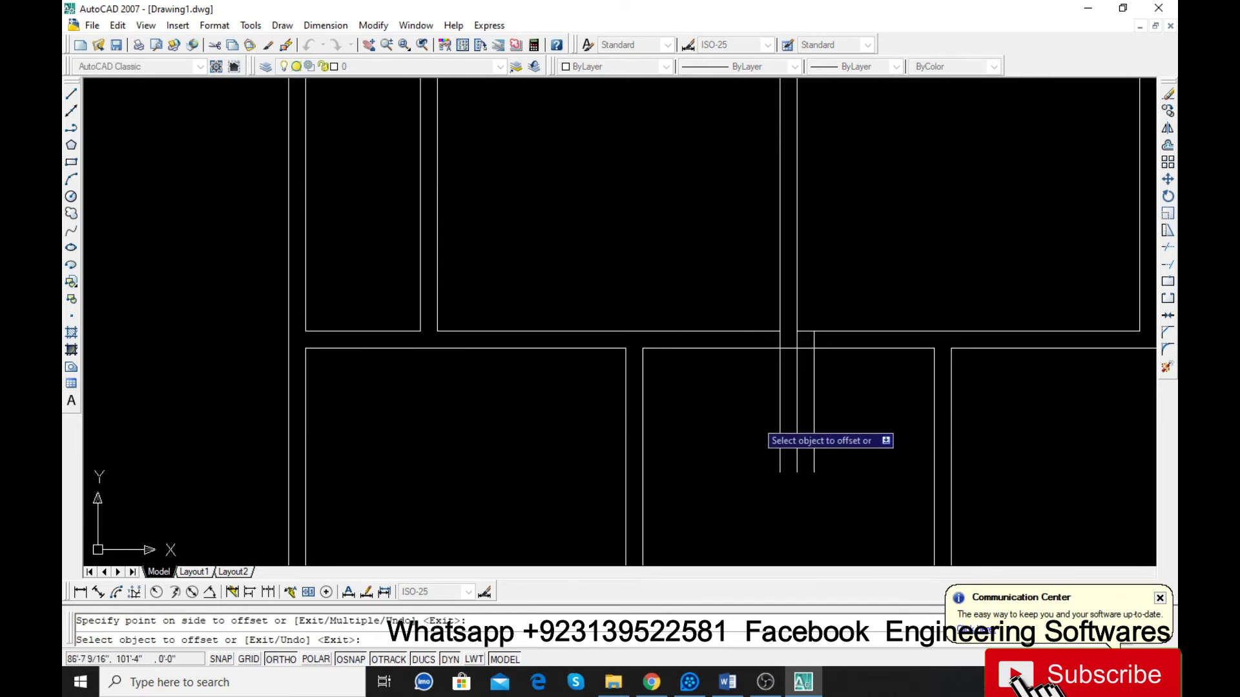
pyautogui.click(773, 417)
pyautogui.click(739, 418)
pyautogui.press('Escape')
# Step: Delete the two middle guide lines and the two outer ones below the upper partition
pyautogui.scroll(5, 791, 472)
pyautogui.click(809, 457)
pyautogui.click(747, 451)
pyautogui.click(808, 471)
pyautogui.click(764, 459)
pyautogui.press('Delete')
pyautogui.scroll(-2, 762, 497)
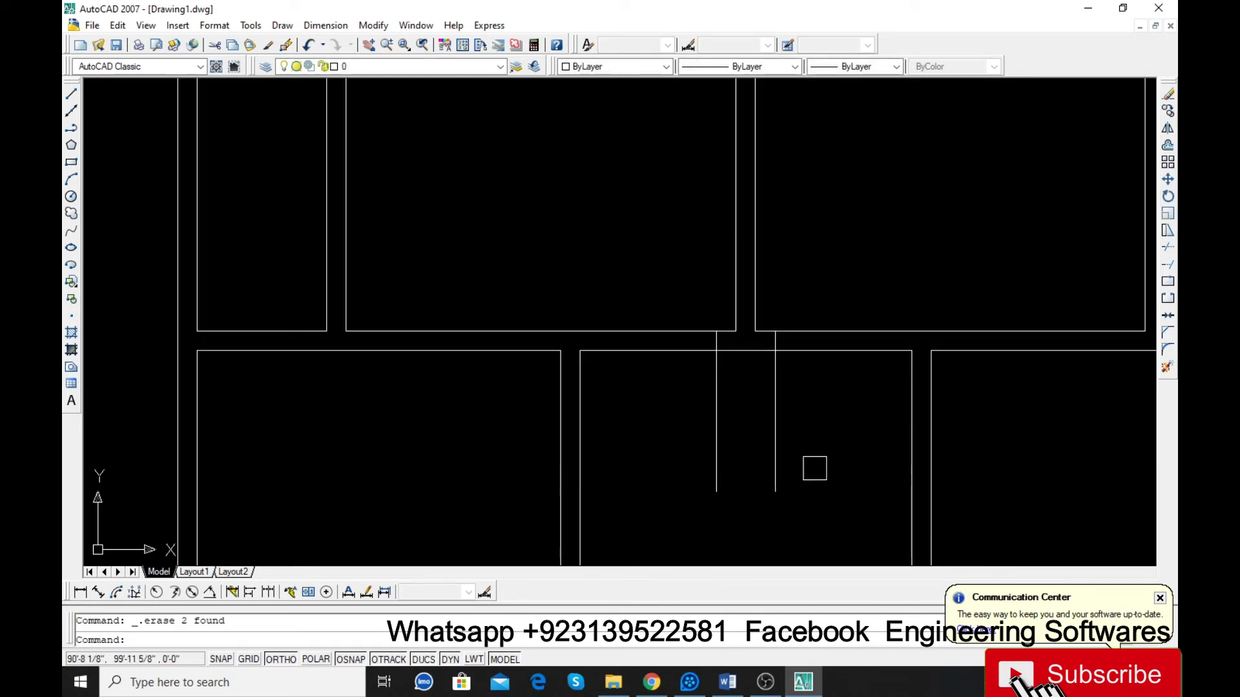
pyautogui.click(815, 468)
pyautogui.click(689, 469)
pyautogui.press('Delete')
pyautogui.scroll(-2, 689, 468)
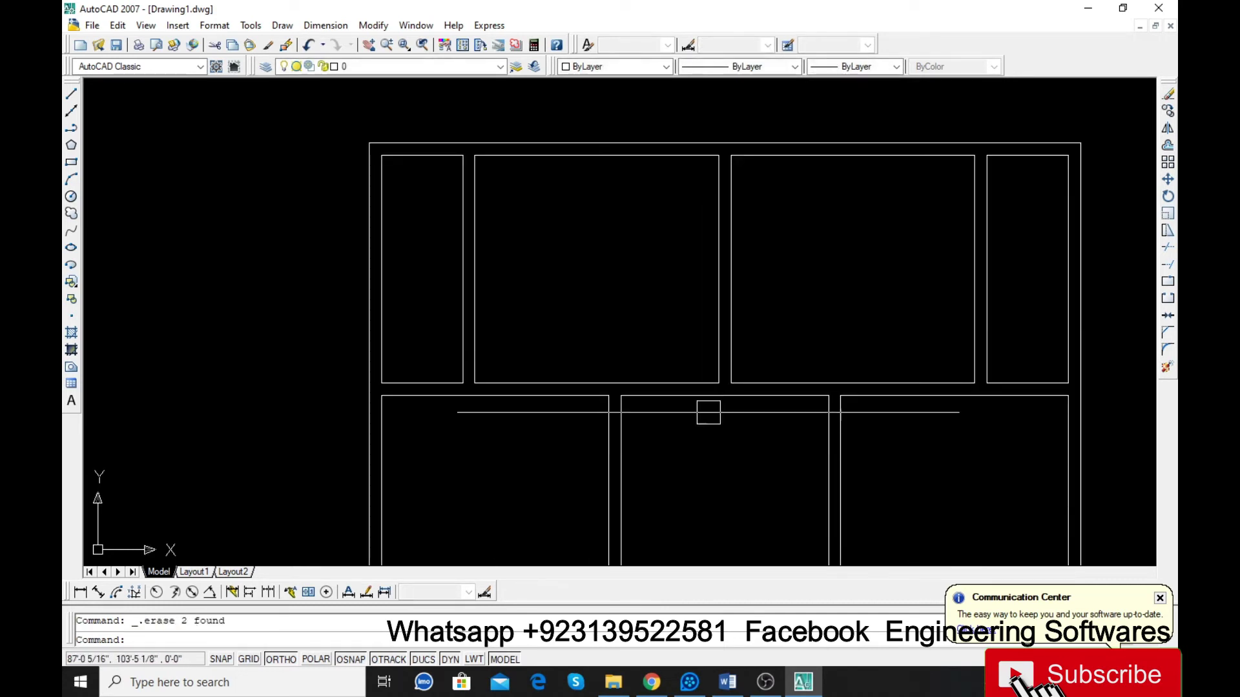
# Step: Draw a vertical guide line down from the end of the upper partition's left face into the central room
pyautogui.scroll(3, 720, 388)
pyautogui.write('l')
pyautogui.press('Return')
pyautogui.click(720, 403)
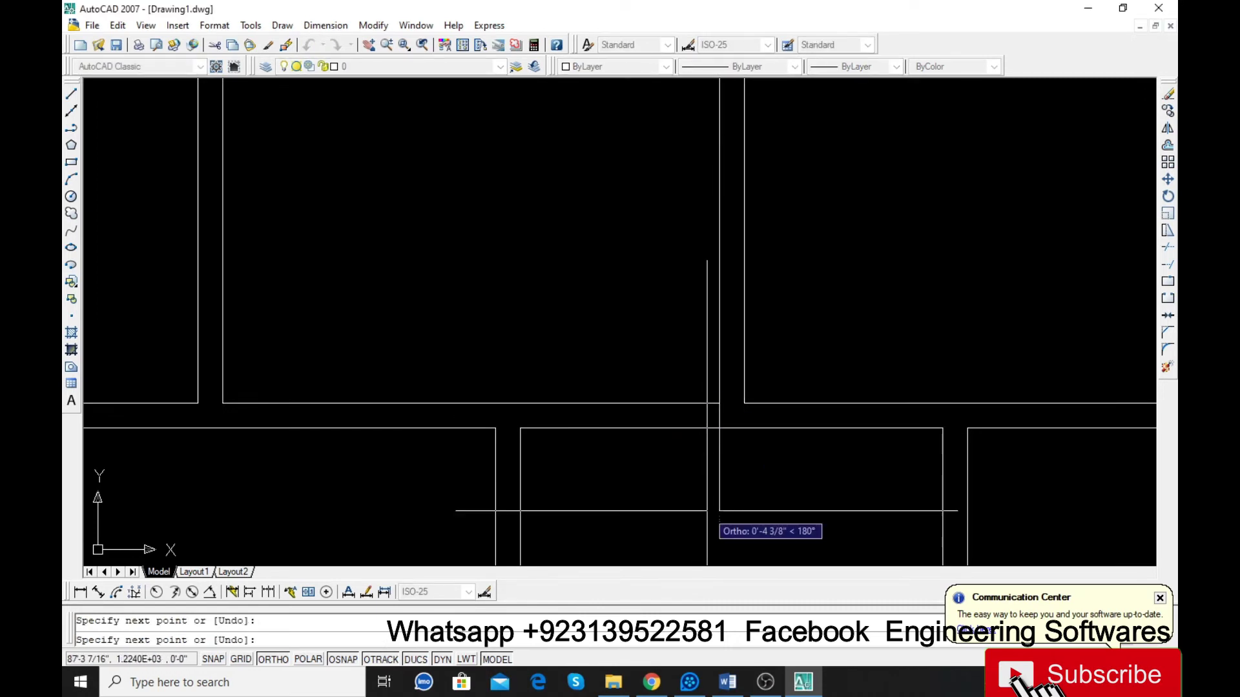
pyautogui.press('Return')
# Step: Offset the vertical guide line 3' to the left to mark the opening's left jamb
pyautogui.write('o')
pyautogui.press('Return')
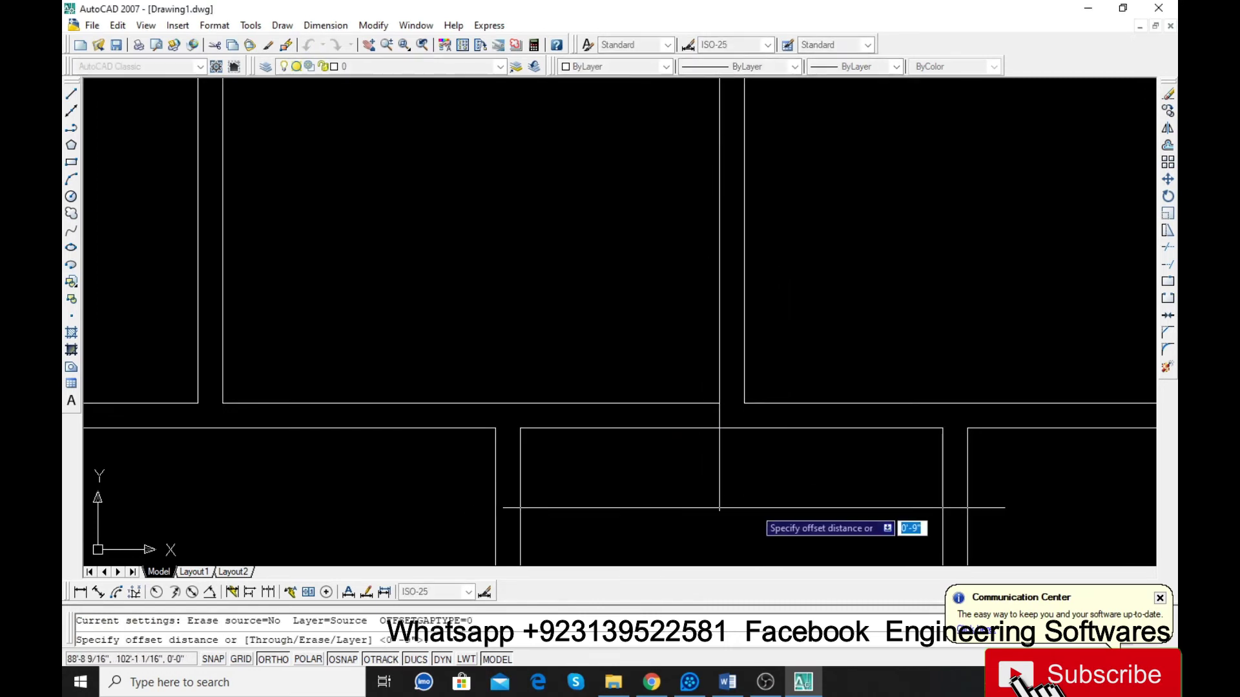
pyautogui.write('3')
pyautogui.press('Return')
pyautogui.click(719, 504)
pyautogui.click(636, 490)
pyautogui.press('Return')
pyautogui.press('Return')
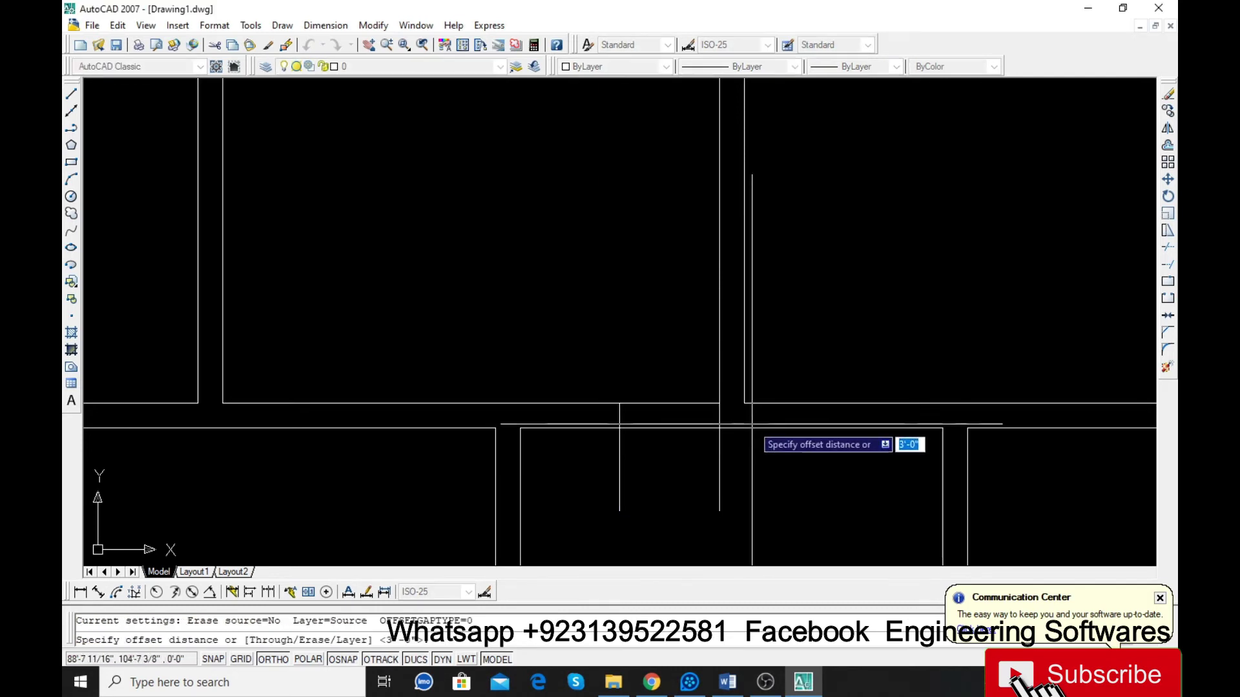
pyautogui.click(744, 404)
pyautogui.click(751, 496)
pyautogui.press('Return')
# Step: Draw a vertical guide line down from the end of the upper partition's right face
pyautogui.write('l')
pyautogui.press('Return')
pyautogui.click(743, 403)
pyautogui.click(749, 529)
pyautogui.press('Return')
# Step: Offset the right-face guide line 36" to the right to mark the opening's right jamb
pyautogui.write('o')
pyautogui.press('Return')
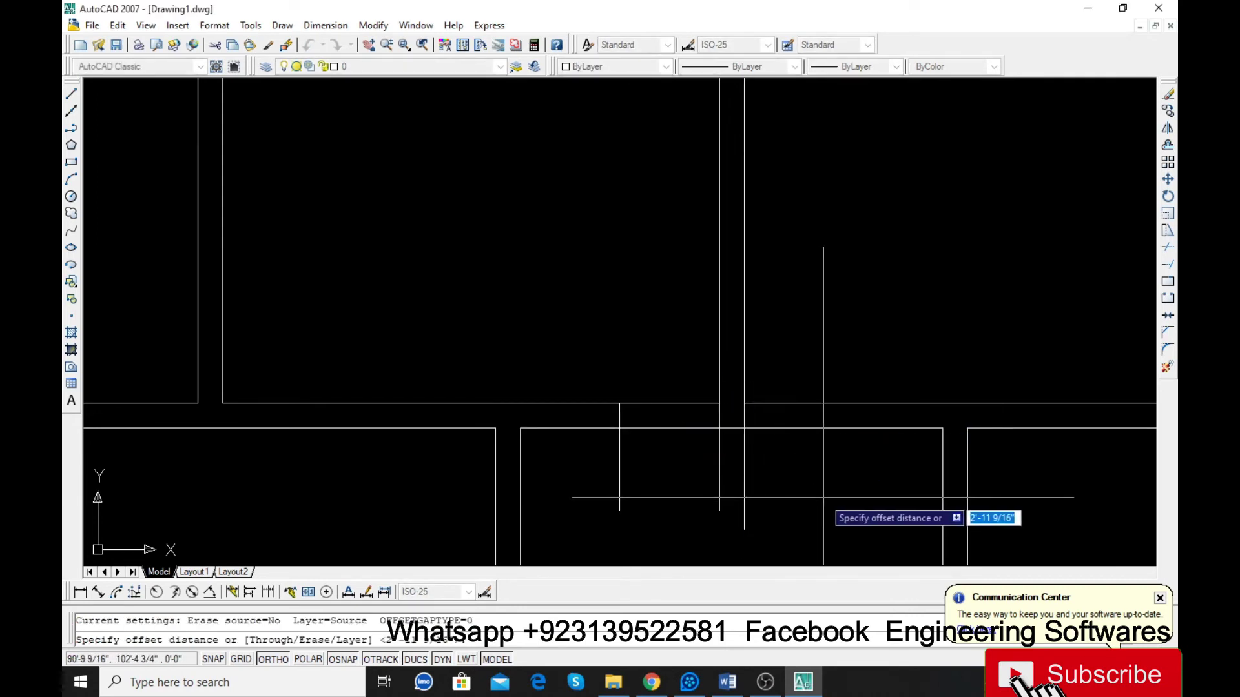
pyautogui.write('36')
pyautogui.press('Return')
pyautogui.click(744, 493)
pyautogui.click(794, 496)
pyautogui.press('Return')
# Step: Delete the two source guide lines directly below the upper partition's faces
pyautogui.click(747, 498)
pyautogui.click(701, 491)
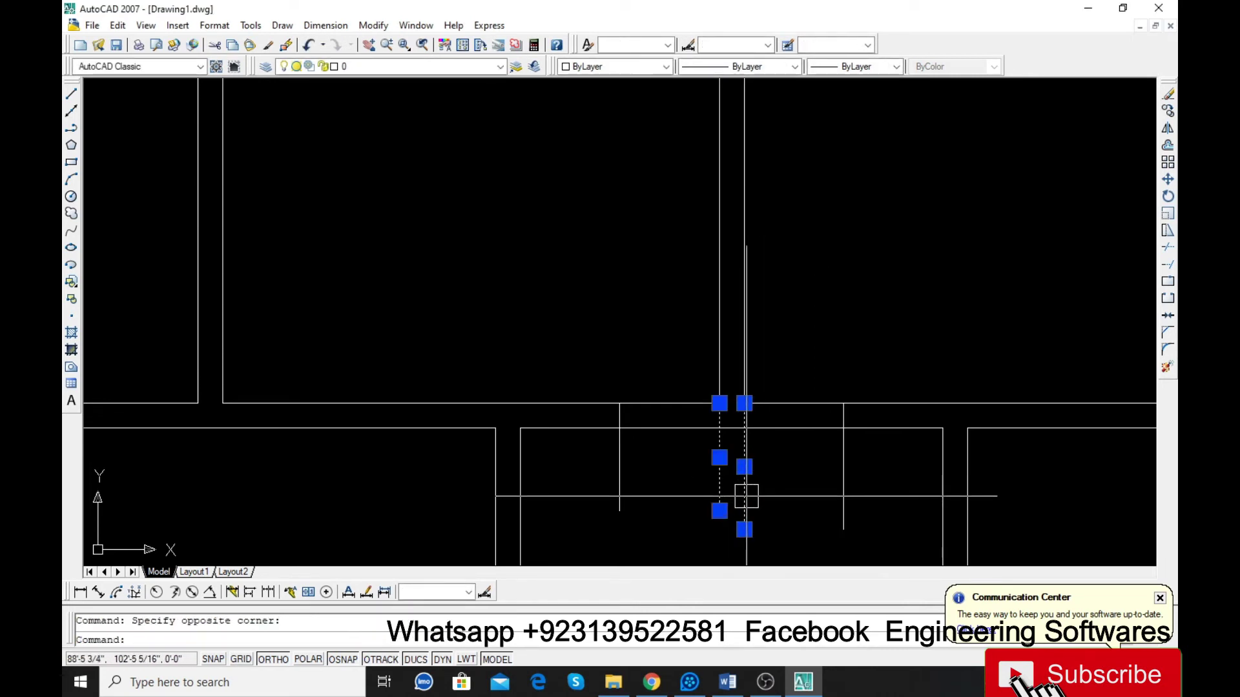
pyautogui.press('Return')
# Step: Draw a short horizontal line across the lower end of the upper partition, joining its two faces
pyautogui.write('l')
pyautogui.press('Return')
pyautogui.click(719, 404)
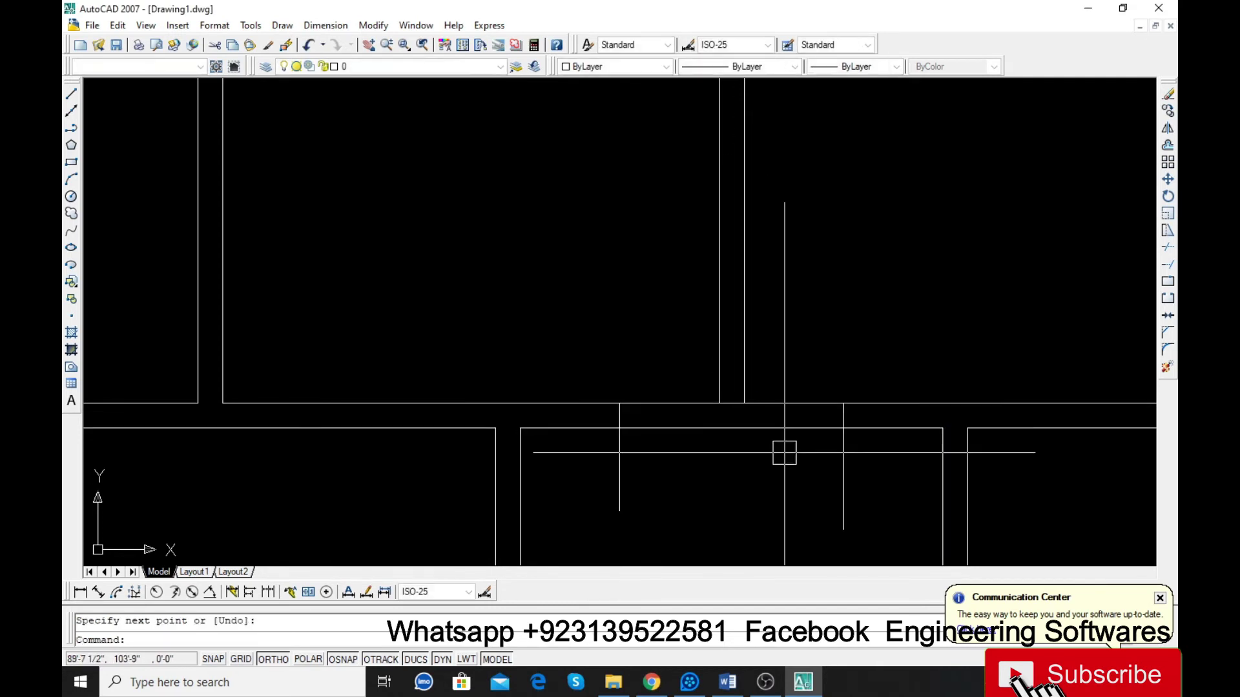
# Step: Offset the short partition end line 36" upward and delete the original line
pyautogui.write('o')
pyautogui.press('Return')
pyautogui.write('36')
pyautogui.press('Return')
pyautogui.click(740, 412)
pyautogui.click(719, 351)
pyautogui.press('Escape')
pyautogui.click(733, 407)
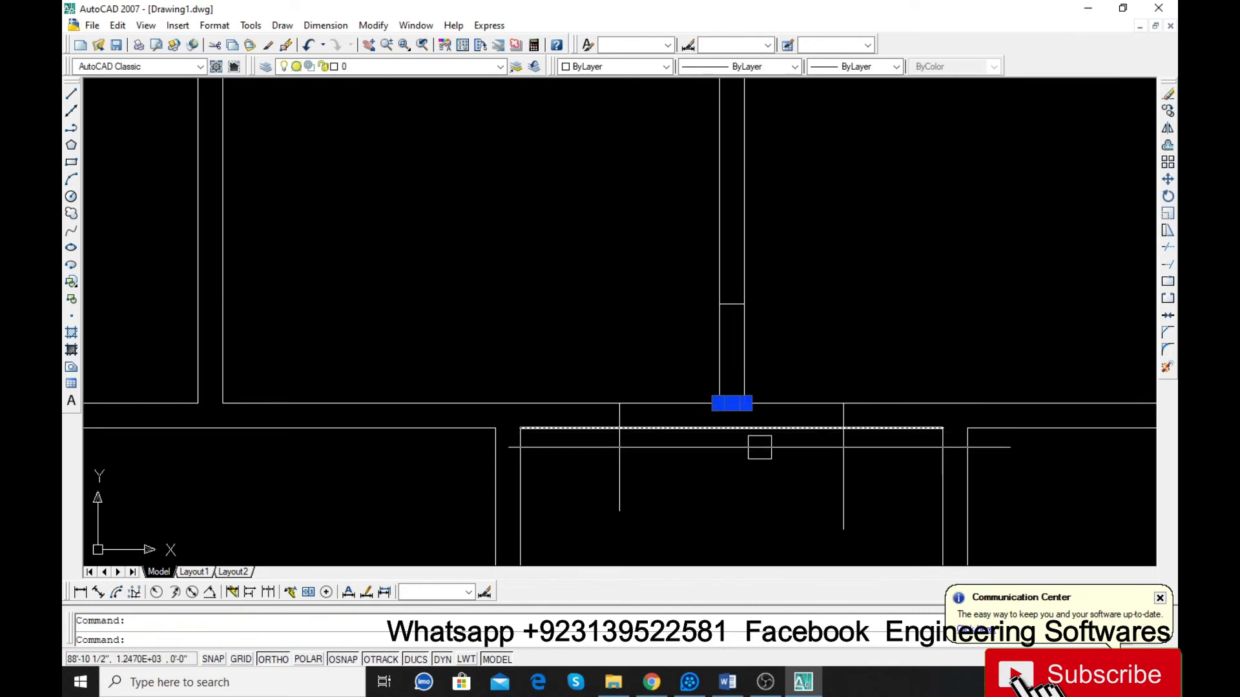
pyautogui.press('Delete')
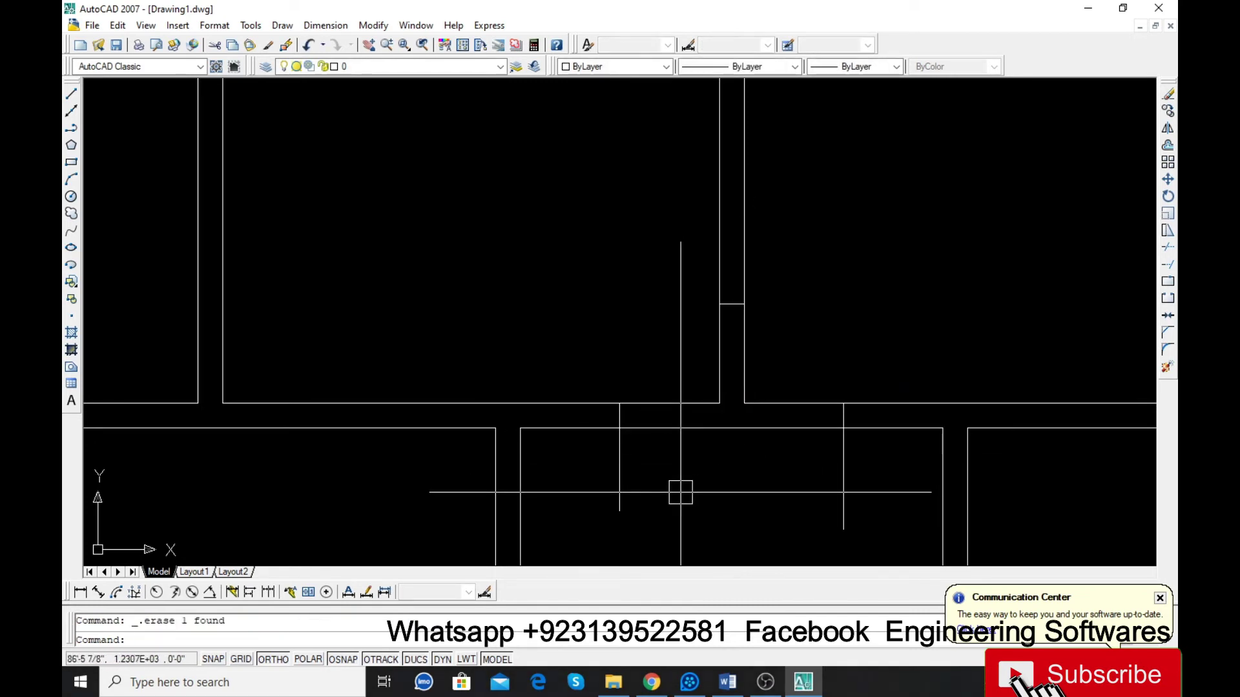
# Step: Trim the partition and horizontal wall lines between the 36" marks, and trim the jamb lines' overhangs below the wall
pyautogui.write('tr')
pyautogui.press('Return')
pyautogui.press('Return')
pyautogui.moveTo(775, 365); pyautogui.dragTo(694, 461)
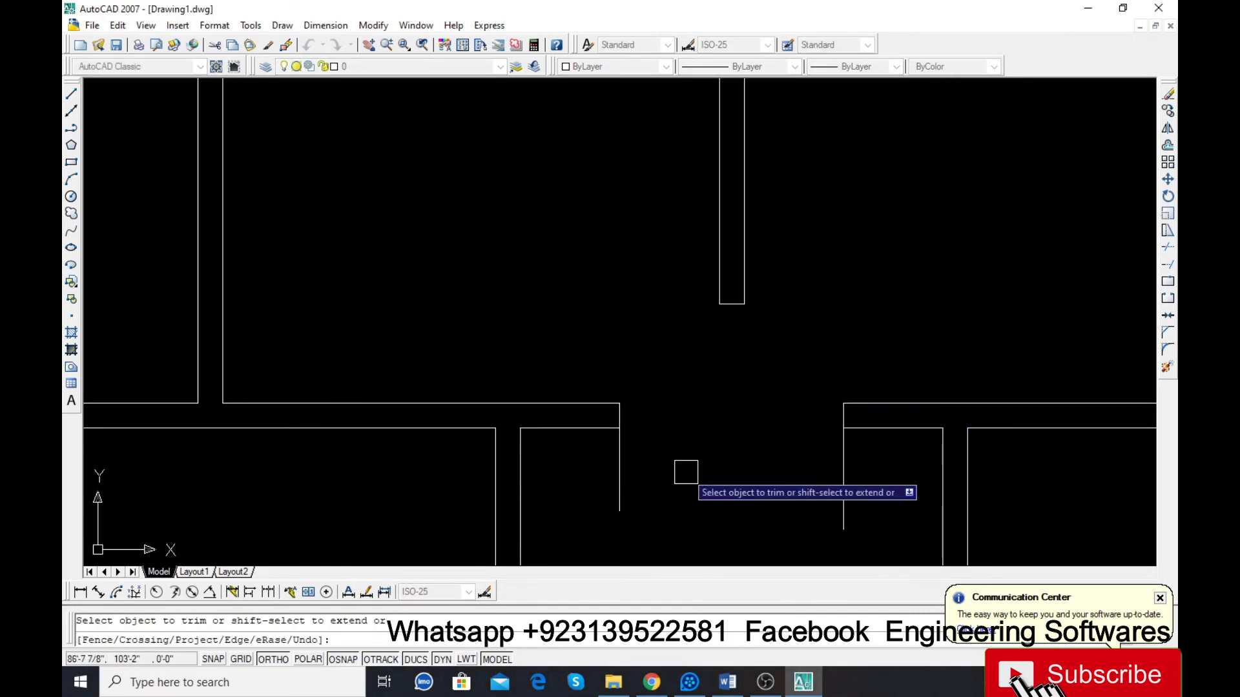
pyautogui.click(881, 493)
pyautogui.click(634, 518)
pyautogui.press('Escape')
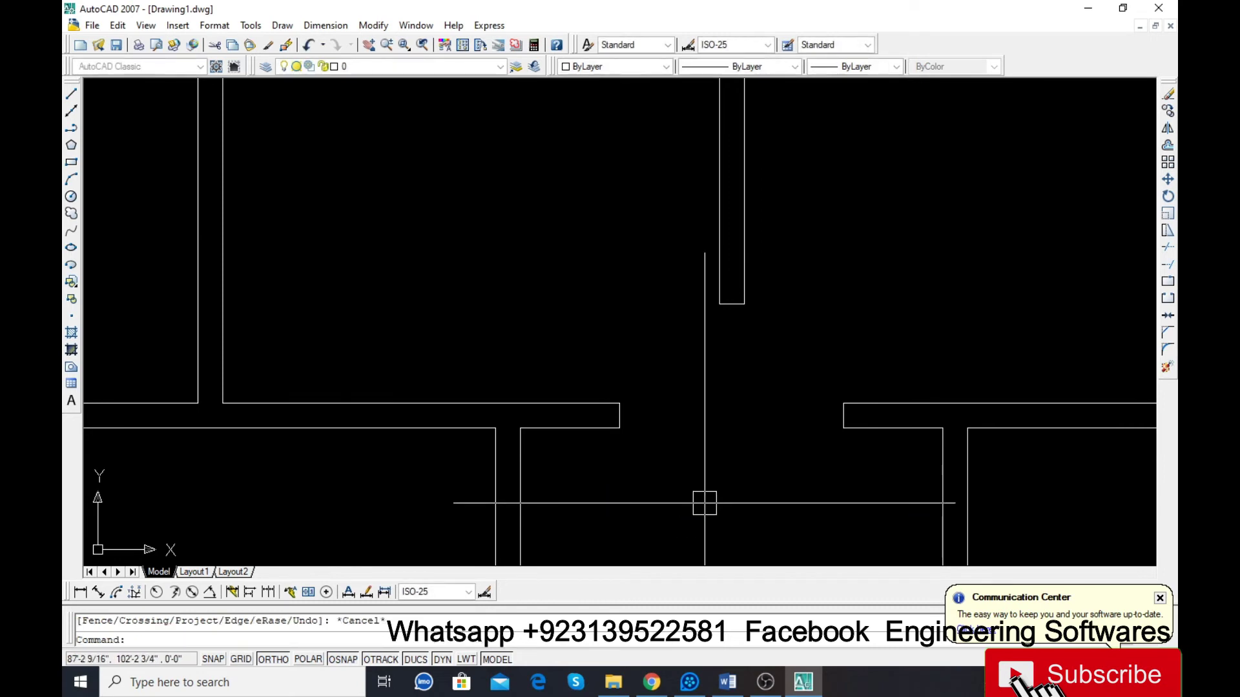
# Step: Draw a diagonal line from the left jamb's upper corner to the shortened partition's lower-left corner
pyautogui.write('l')
pyautogui.press('Return')
pyautogui.click(619, 404)
pyautogui.click(720, 304)
pyautogui.press('Return')
# Step: Try a second diagonal from the partition's lower-right corner to the left jamb's lower corner, and undo it
pyautogui.press('Return')
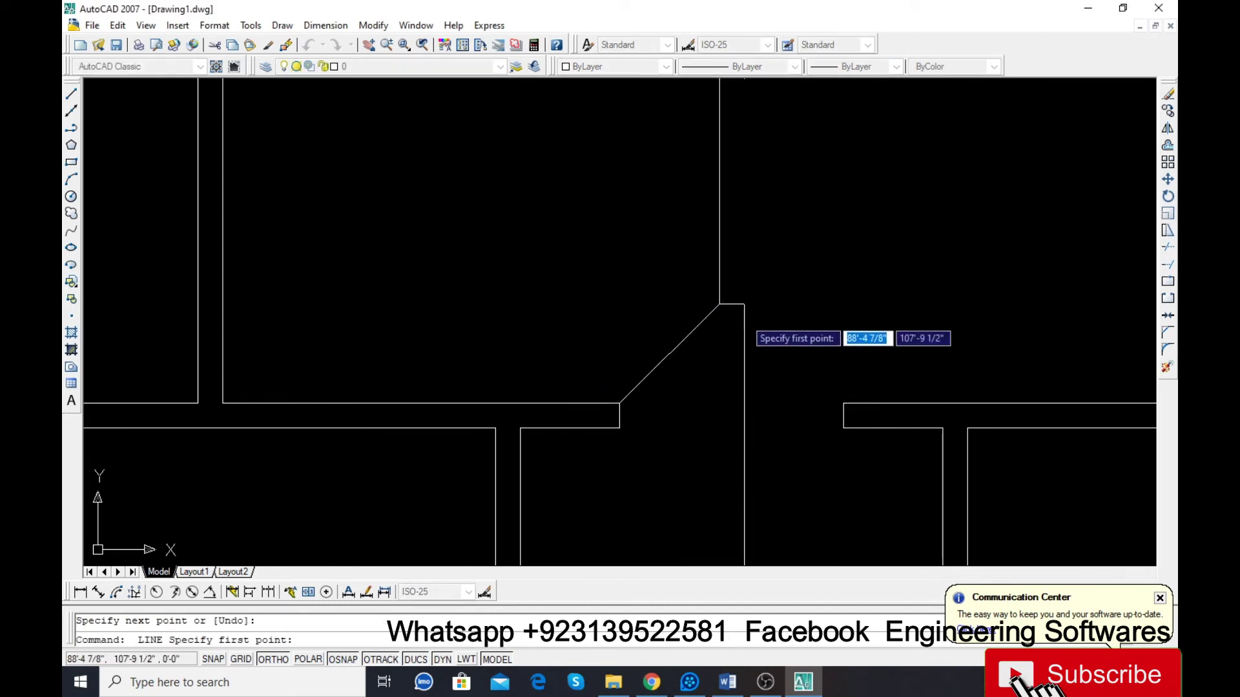
pyautogui.click(744, 304)
pyautogui.click(620, 428)
pyautogui.press('Return')
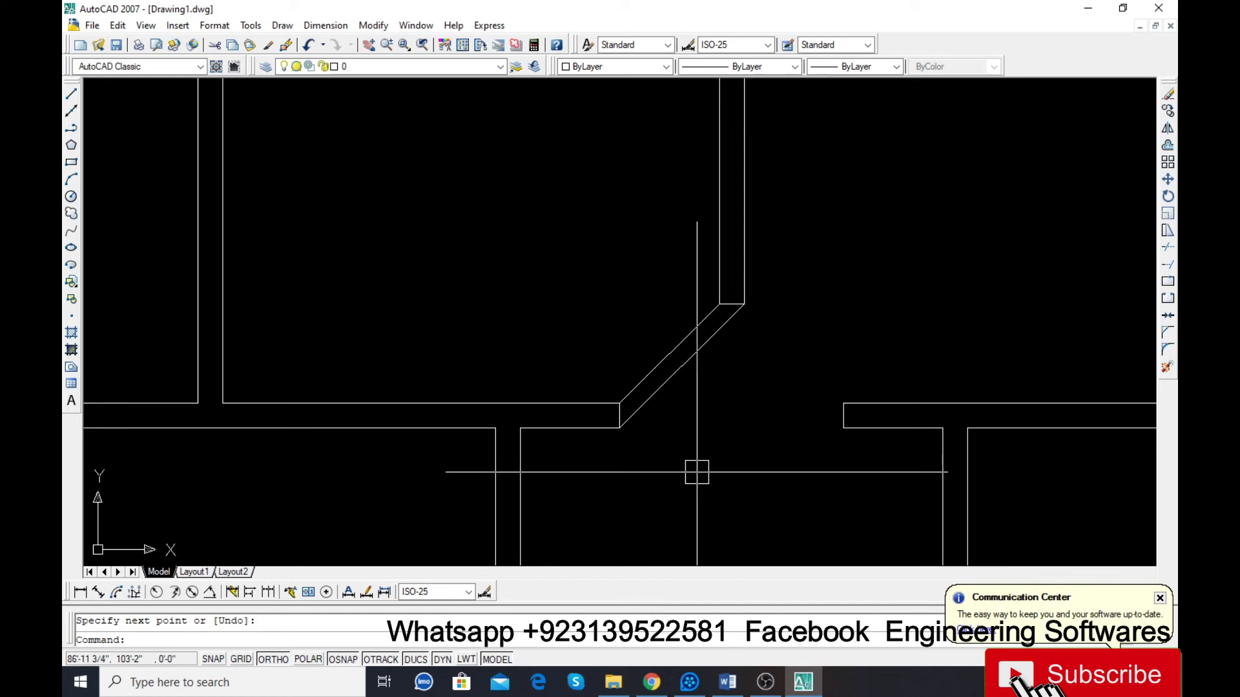
pyautogui.hotkey('ctrl', 'z')
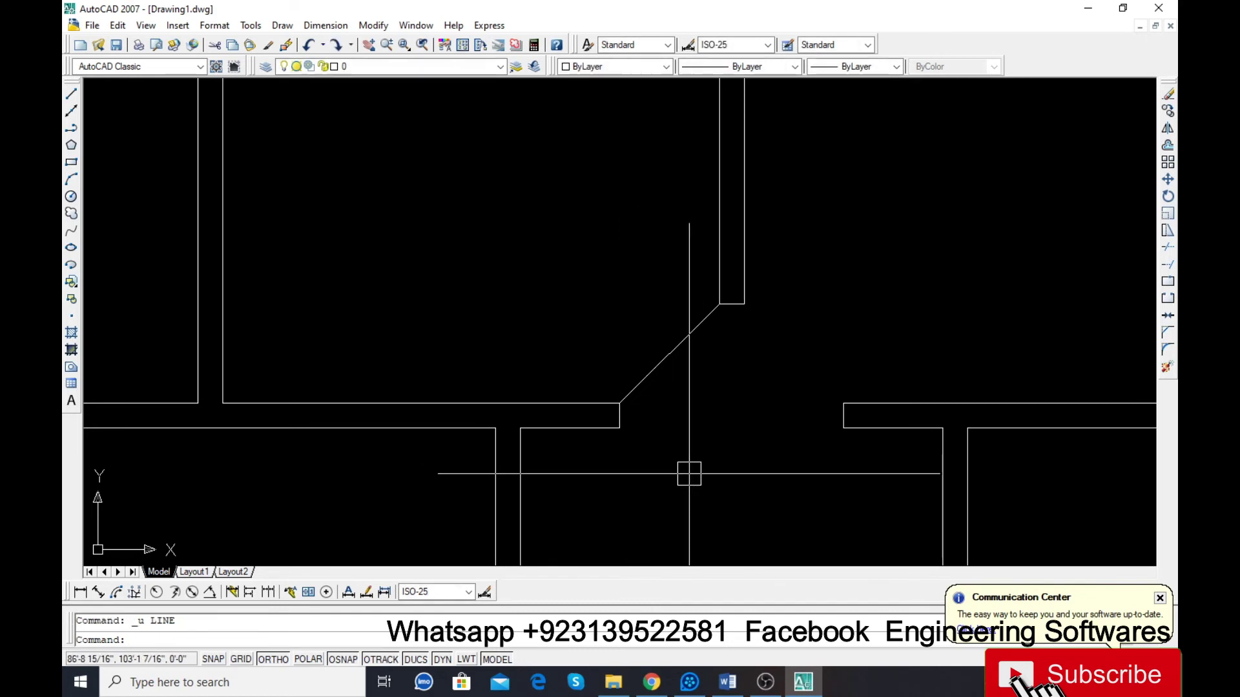
# Step: Offset the diagonal line by the wall thickness toward the opening's lower-right side
pyautogui.write('o')
pyautogui.press('Return')
pyautogui.press('Return')
pyautogui.click(659, 362)
pyautogui.click(706, 420)
pyautogui.press('Escape')
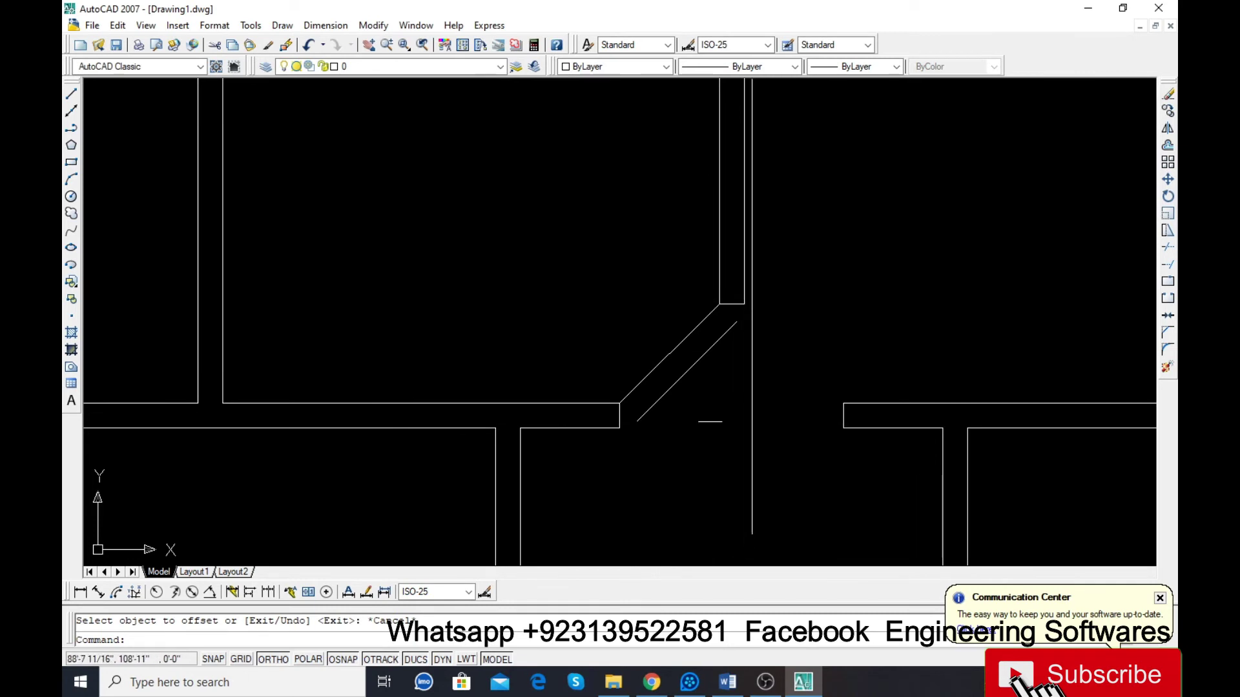
# Step: Stretch the lower end of the partition's right face straight down past the offset diagonal
pyautogui.click(749, 288)
pyautogui.click(744, 304)
pyautogui.click(744, 397)
pyautogui.press('Escape')
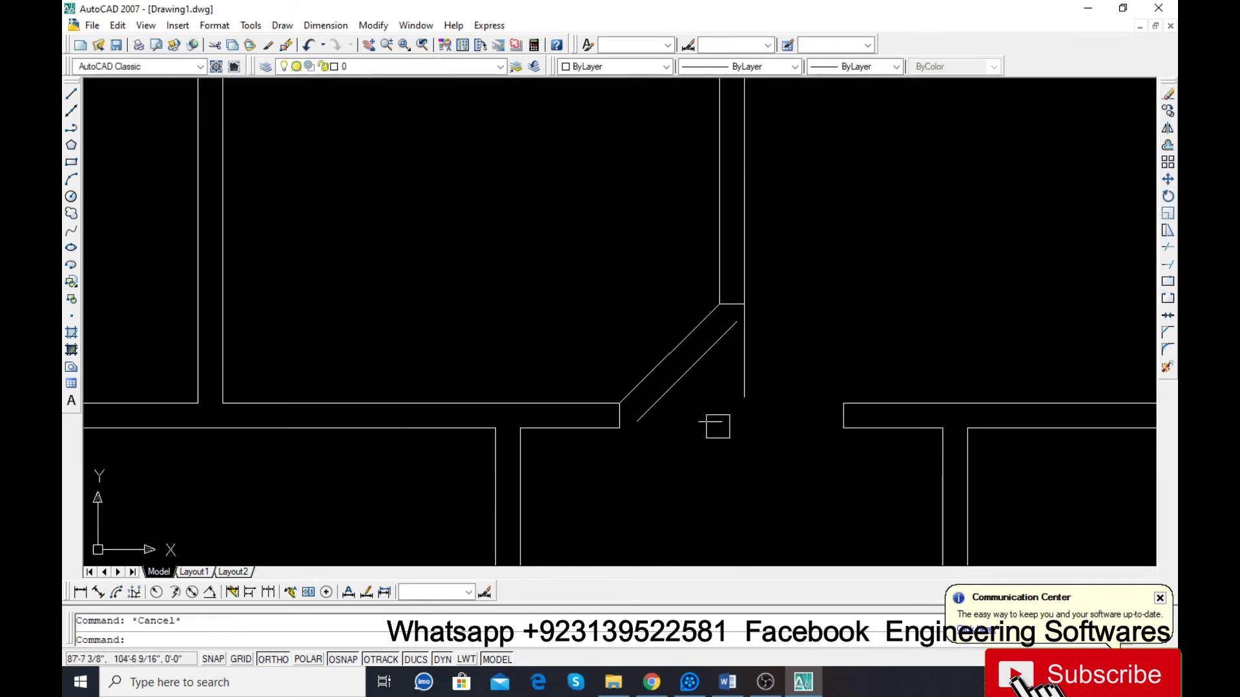
# Step: Extend the upper end of the offset diagonal to the partition's right face
pyautogui.write('ex')
pyautogui.press('Return')
pyautogui.press('Return')
pyautogui.click(723, 334)
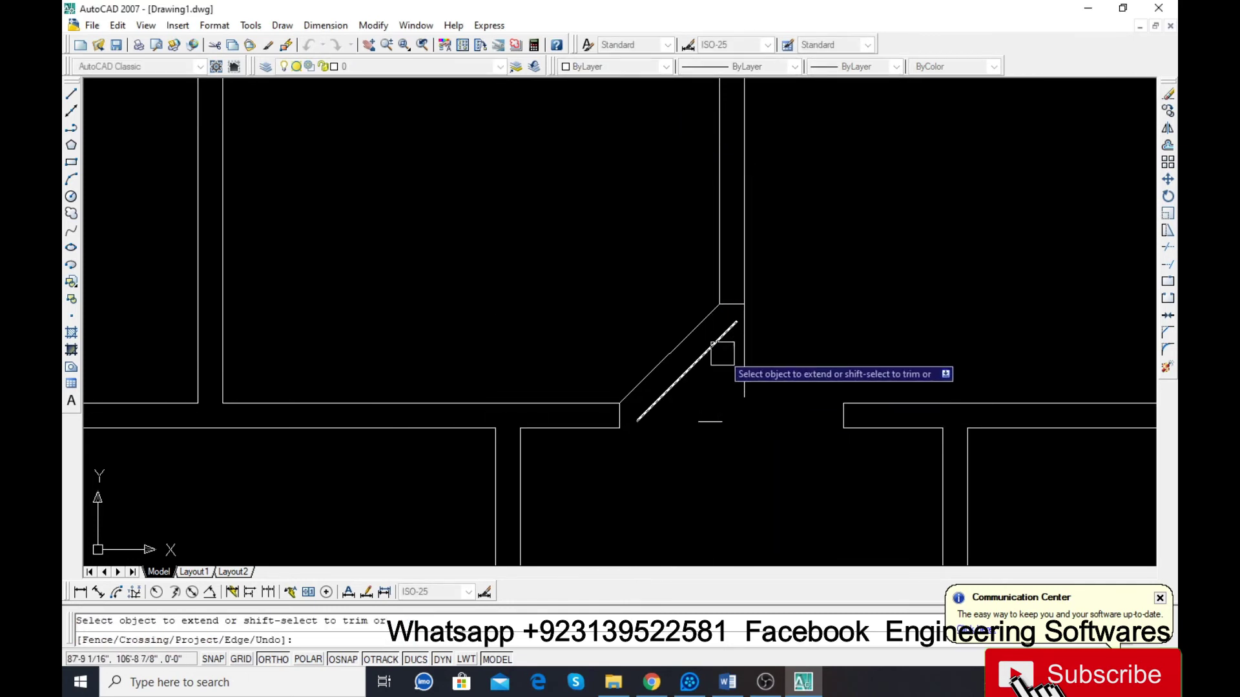
pyautogui.press('Escape')
# Step: Stretch the end of the horizontal wall's lower face rightward past the left jamb and the offset diagonal
pyautogui.click(582, 428)
pyautogui.click(620, 428)
pyautogui.click(726, 427)
pyautogui.press('Escape')
# Step: Extend the lower end of the offset diagonal to the horizontal wall's lower face
pyautogui.write('e')
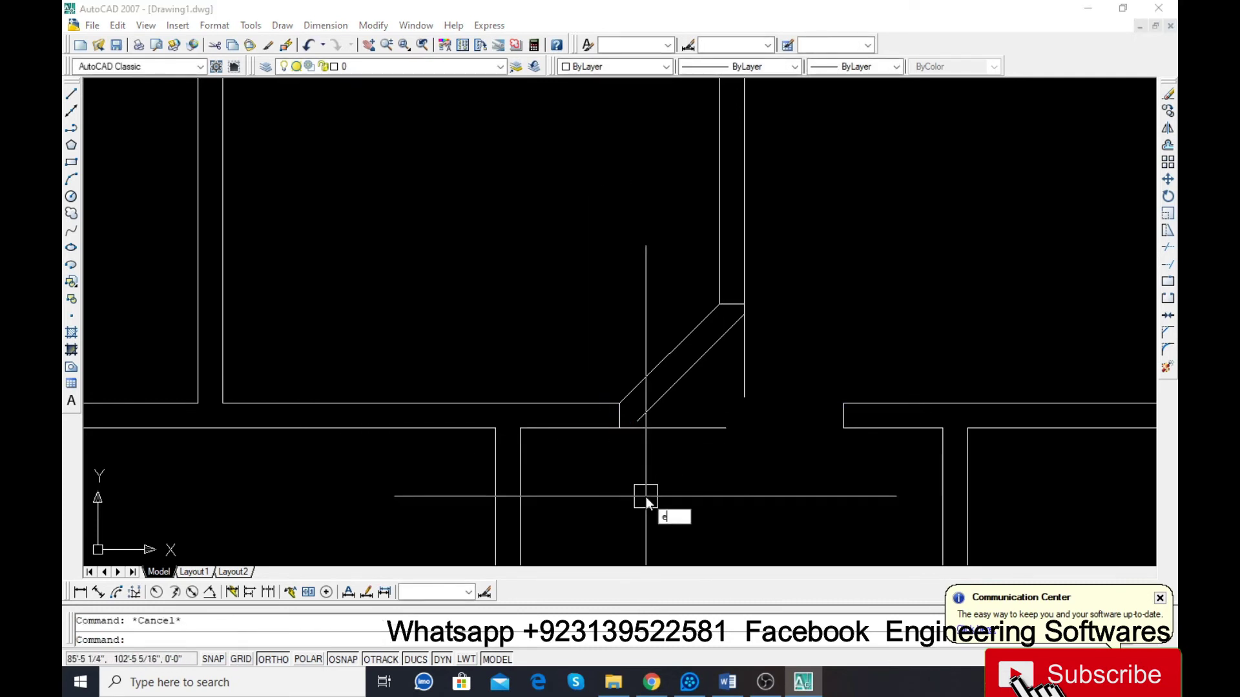
pyautogui.write('x')
pyautogui.press('Return')
pyautogui.press('Return')
pyautogui.click(648, 408)
pyautogui.press('Escape')
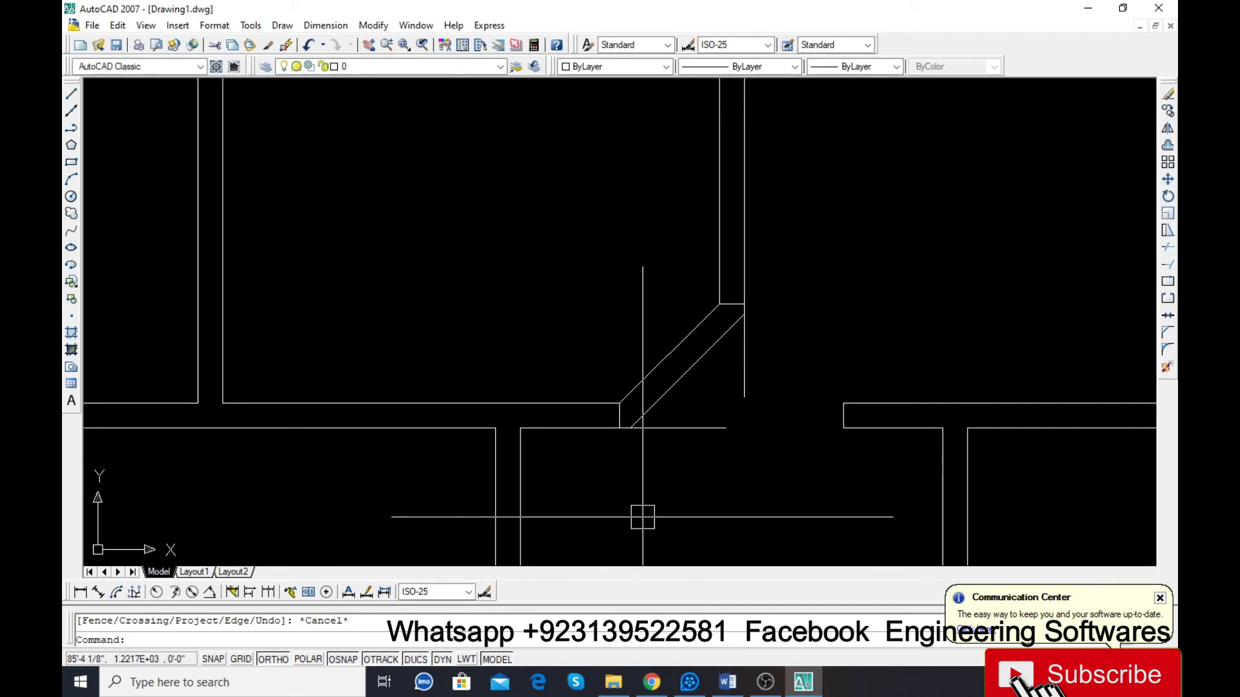
# Step: Trim the horizontal wall's lower face and the partition's right face where they run past the offset diagonal
pyautogui.write('tr')
pyautogui.press('Return')
pyautogui.press('Return')
pyautogui.click(675, 429)
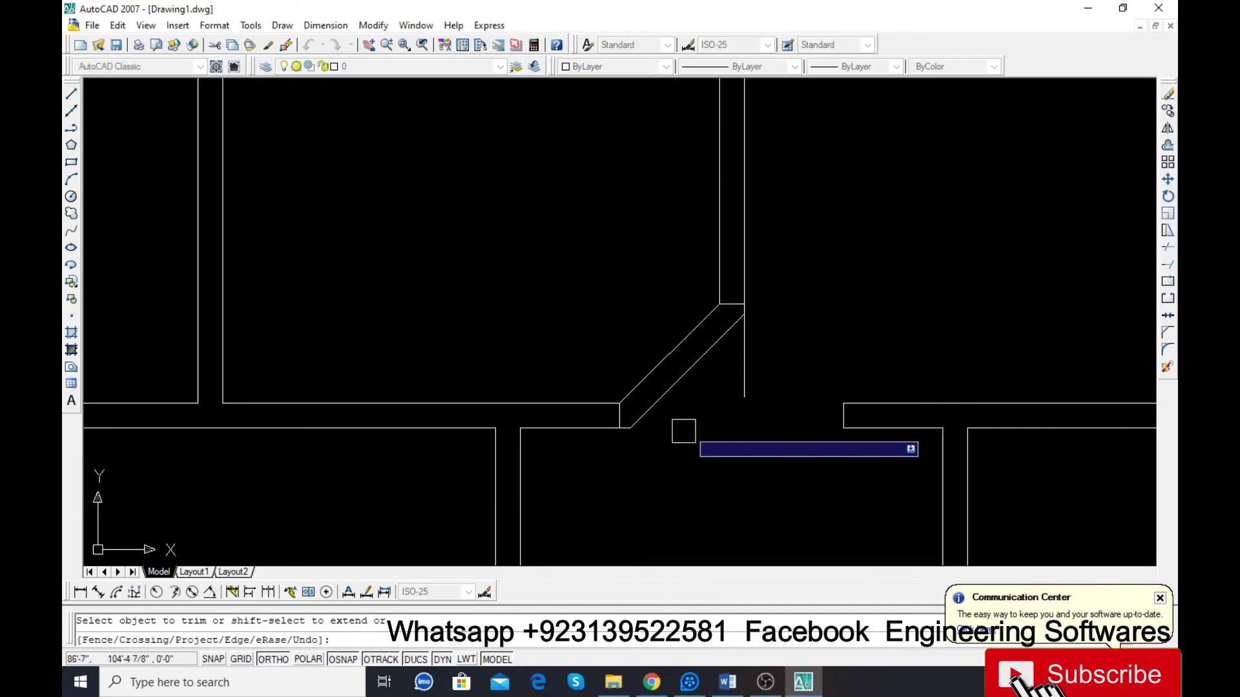
pyautogui.click(743, 375)
pyautogui.press('Escape')
# Step: Erase the partition's end cap and the left jamb line at the two ends of the diagonal wall
pyautogui.click(693, 263)
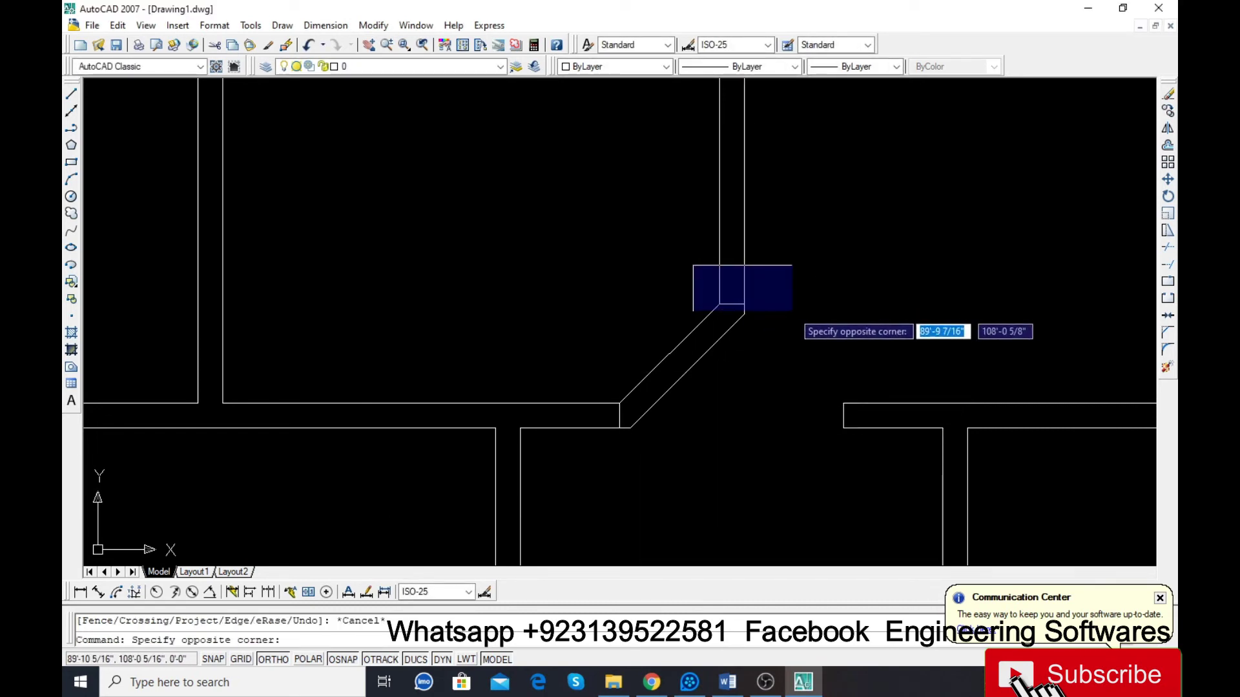
pyautogui.click(788, 310)
pyautogui.click(640, 464)
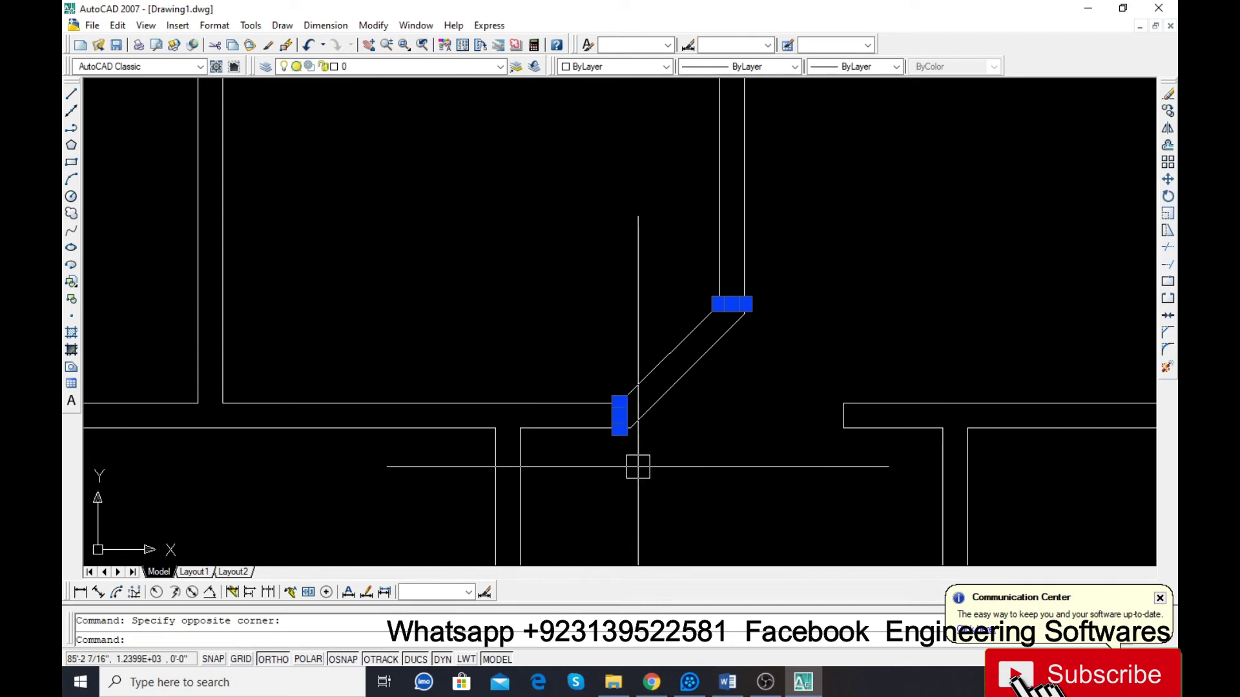
pyautogui.press('Delete')
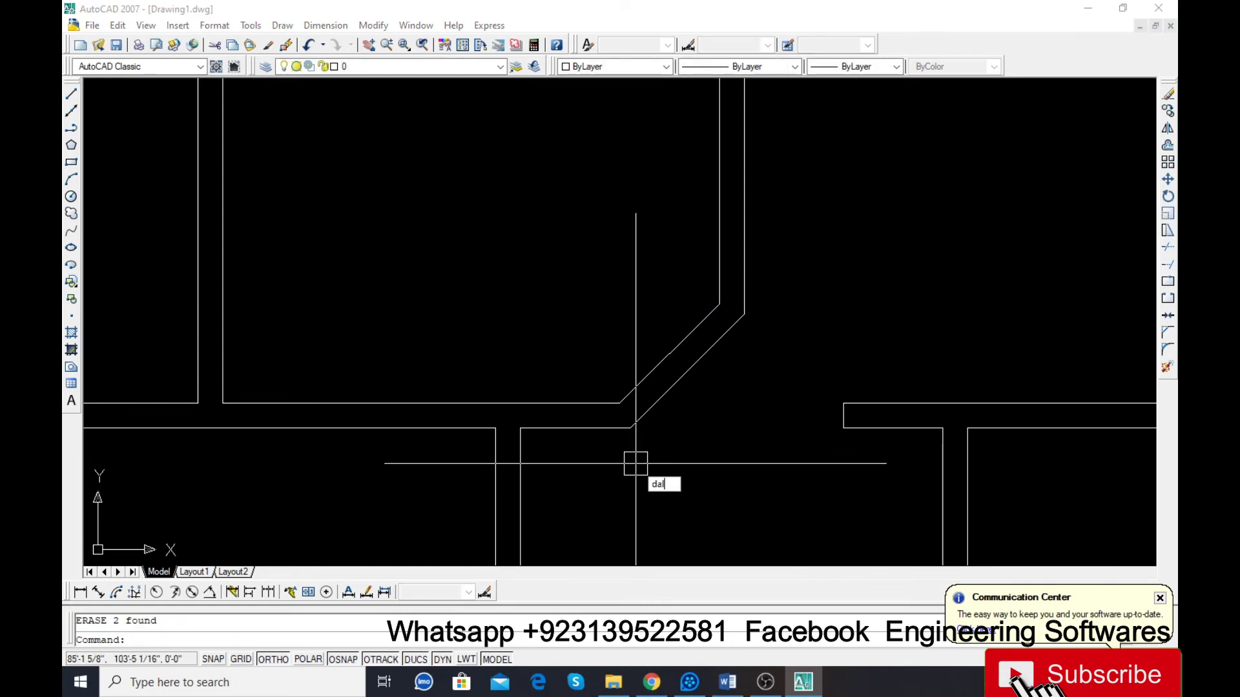
# Step: Measure the diagonal wall's lower face with an aligned dimension, and erase the dimension
pyautogui.press('Return')
pyautogui.press('Return')
pyautogui.click(670, 390)
pyautogui.click(698, 430)
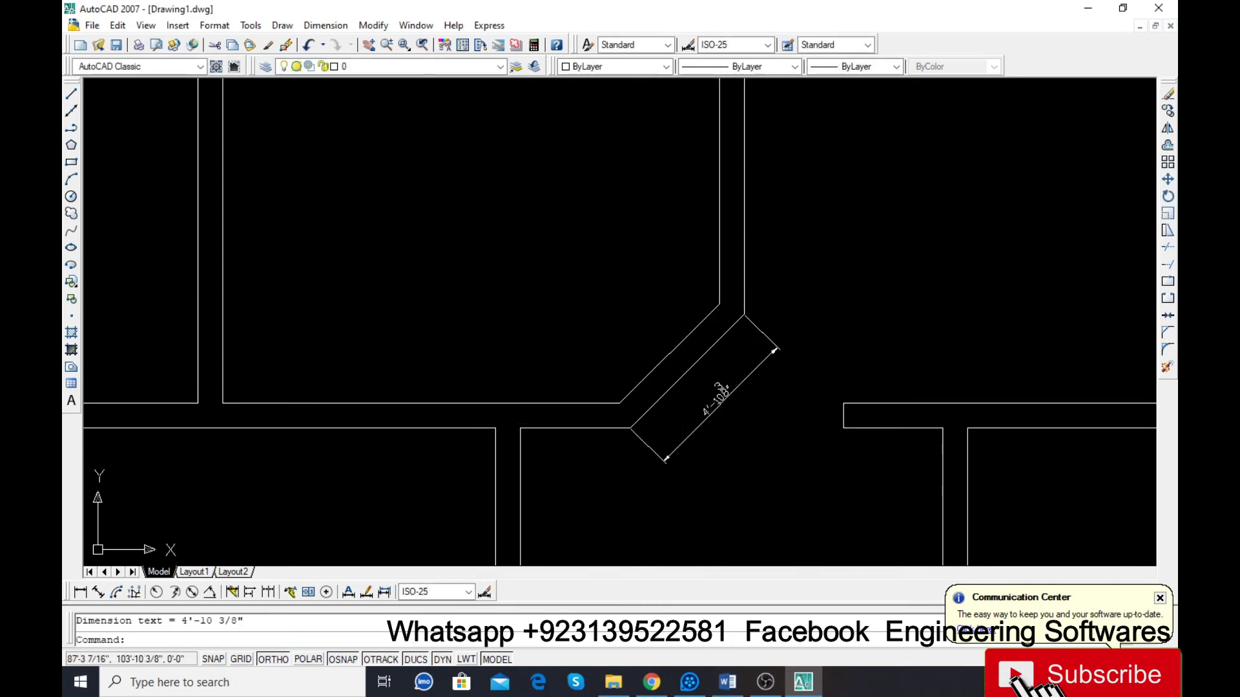
pyautogui.click(689, 437)
pyautogui.press('Delete')
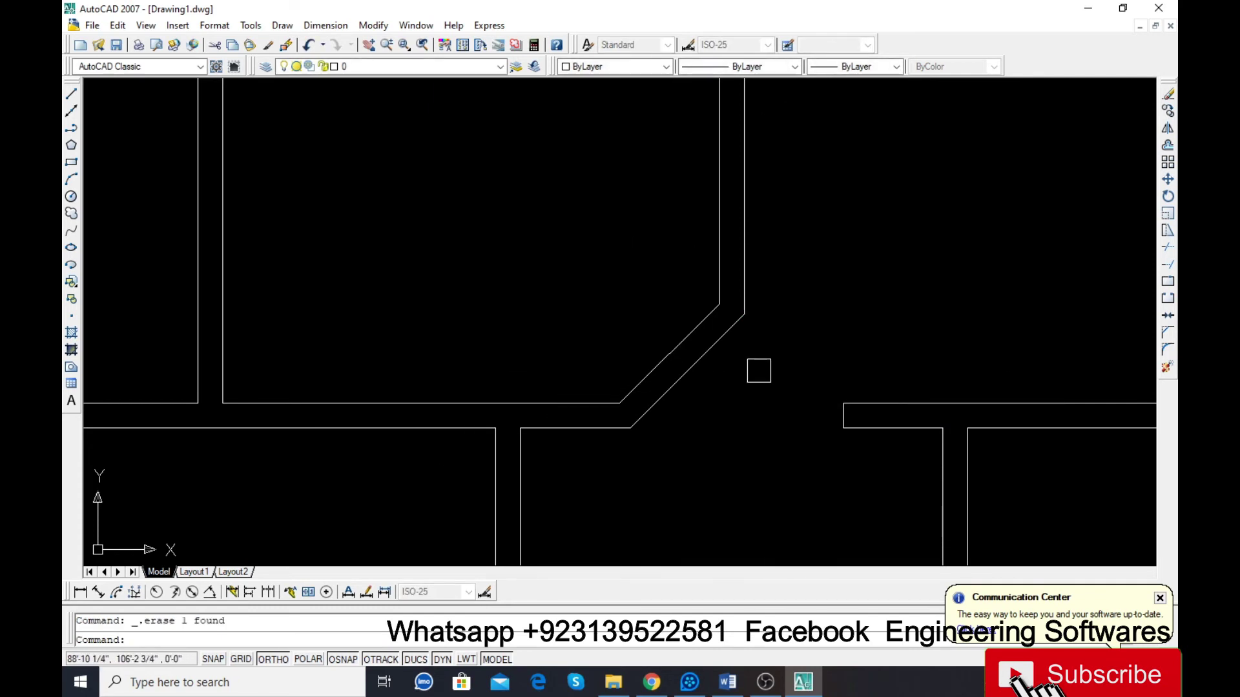
# Step: Draw a line from the lower end of the partition's right face to the upper corner of the right jamb
pyautogui.write('l')
pyautogui.press('Return')
pyautogui.click(744, 314)
pyautogui.click(844, 404)
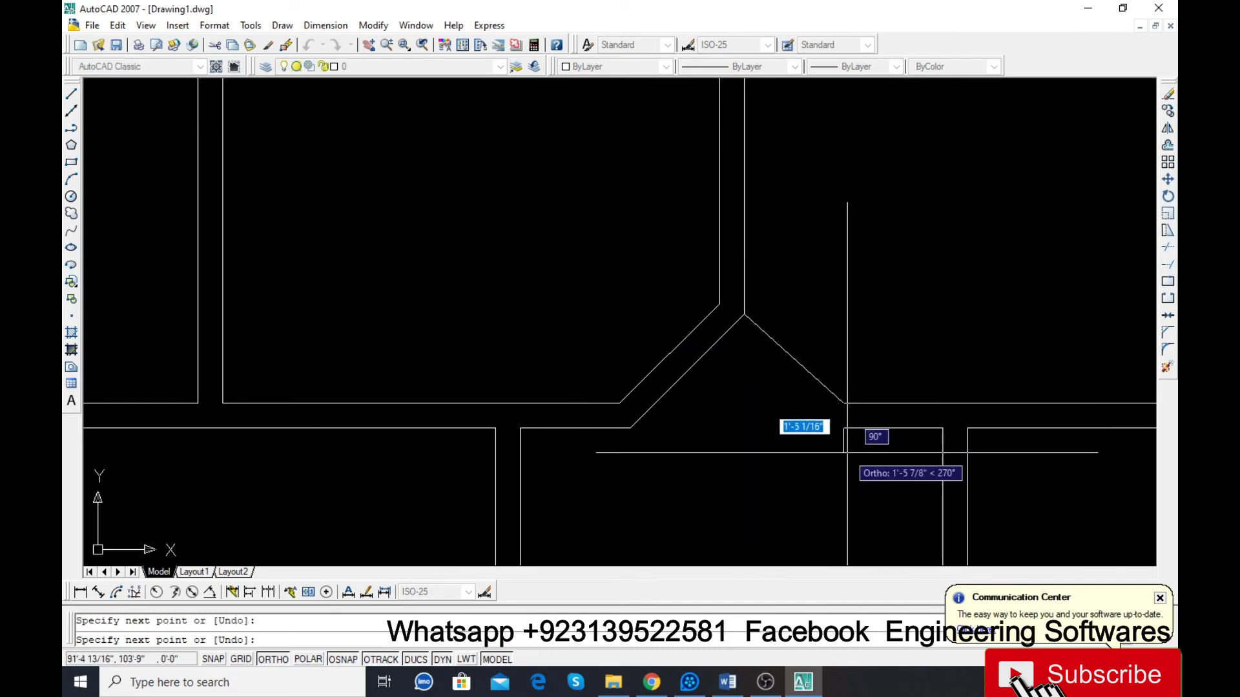
pyautogui.press('Return')
# Step: Offset the right diagonal line 9" toward the lower side to form its second wall face
pyautogui.write('o')
pyautogui.press('Return')
pyautogui.write('9')
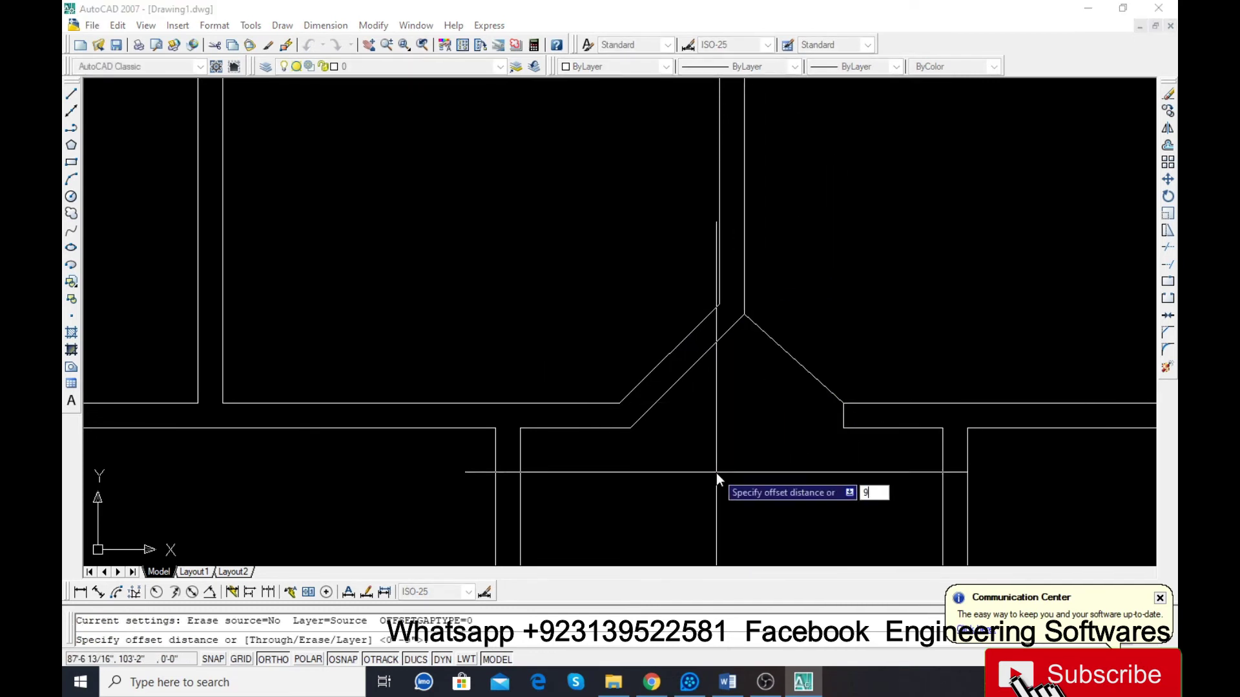
pyautogui.press('Return')
pyautogui.click(802, 374)
pyautogui.click(744, 412)
pyautogui.press('Escape')
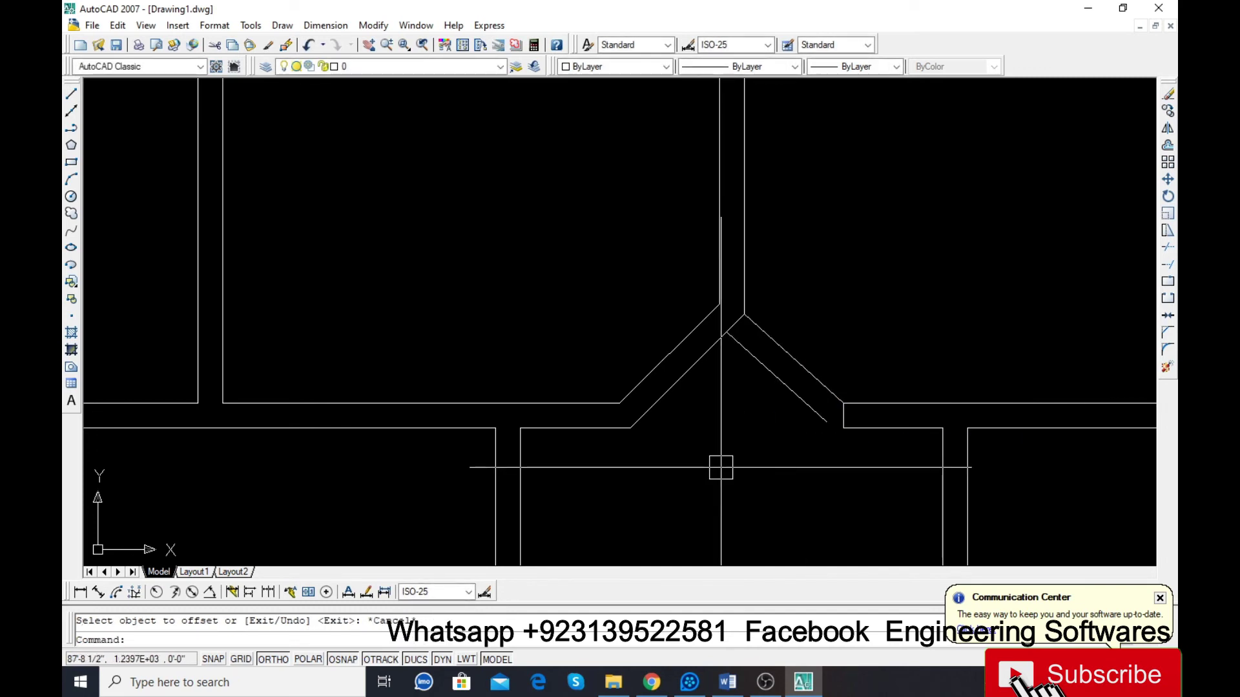
# Step: Stretch the end of the right horizontal wall's lower face leftward past the offset right diagonal
pyautogui.click(883, 428)
pyautogui.click(844, 428)
pyautogui.click(742, 428)
pyautogui.press('Escape')
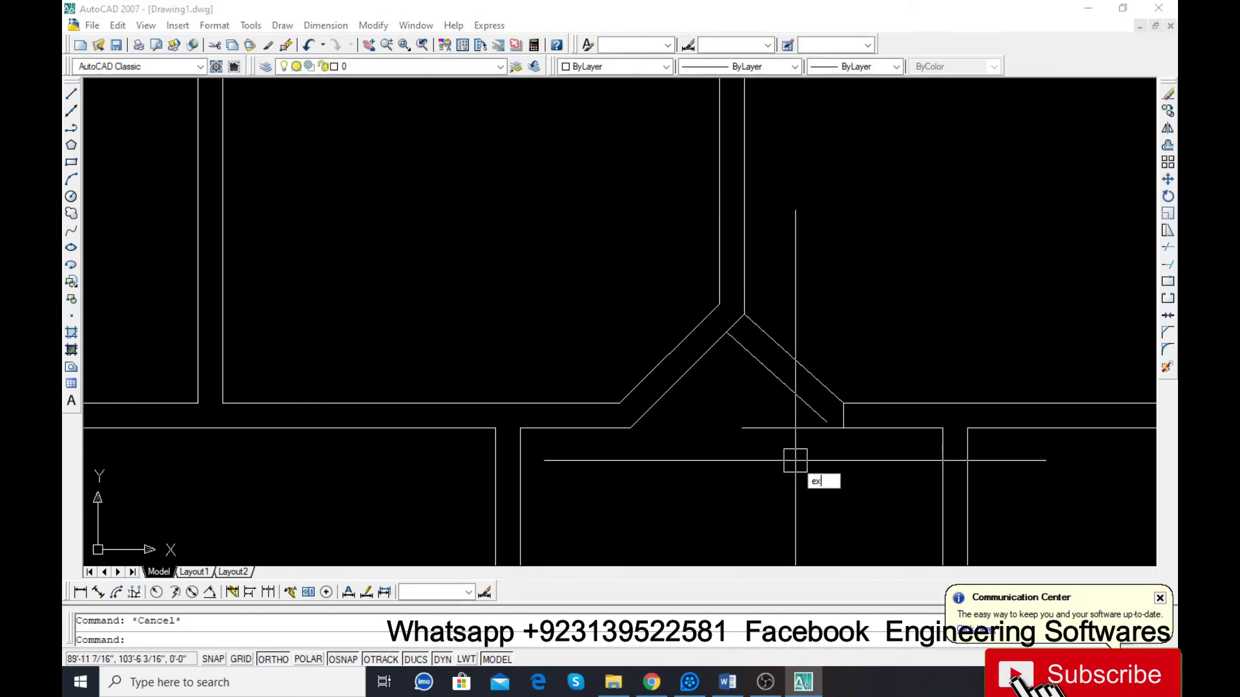
# Step: Extend the lower end of the offset right diagonal to the horizontal wall's lower face
pyautogui.write('ex')
pyautogui.press('Return')
pyautogui.press('Return')
pyautogui.click(820, 416)
pyautogui.press('Escape')
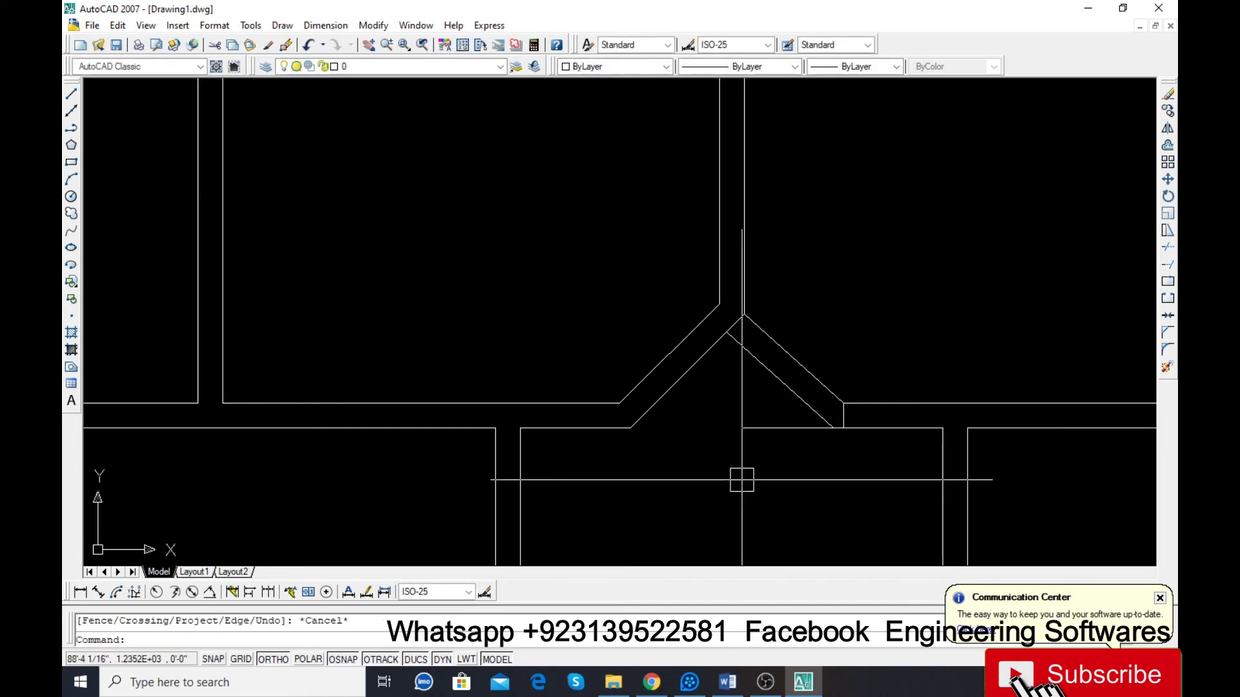
# Step: Trim the right wall's lower face where it runs past the offset right diagonal
pyautogui.write('tr')
pyautogui.press('Return')
pyautogui.press('Return')
pyautogui.click(770, 417)
pyautogui.click(747, 442)
pyautogui.press('Escape')
# Step: Erase the right jamb line where the right diagonal wall meets the horizontal wall
pyautogui.click(833, 348)
pyautogui.click(843, 465)
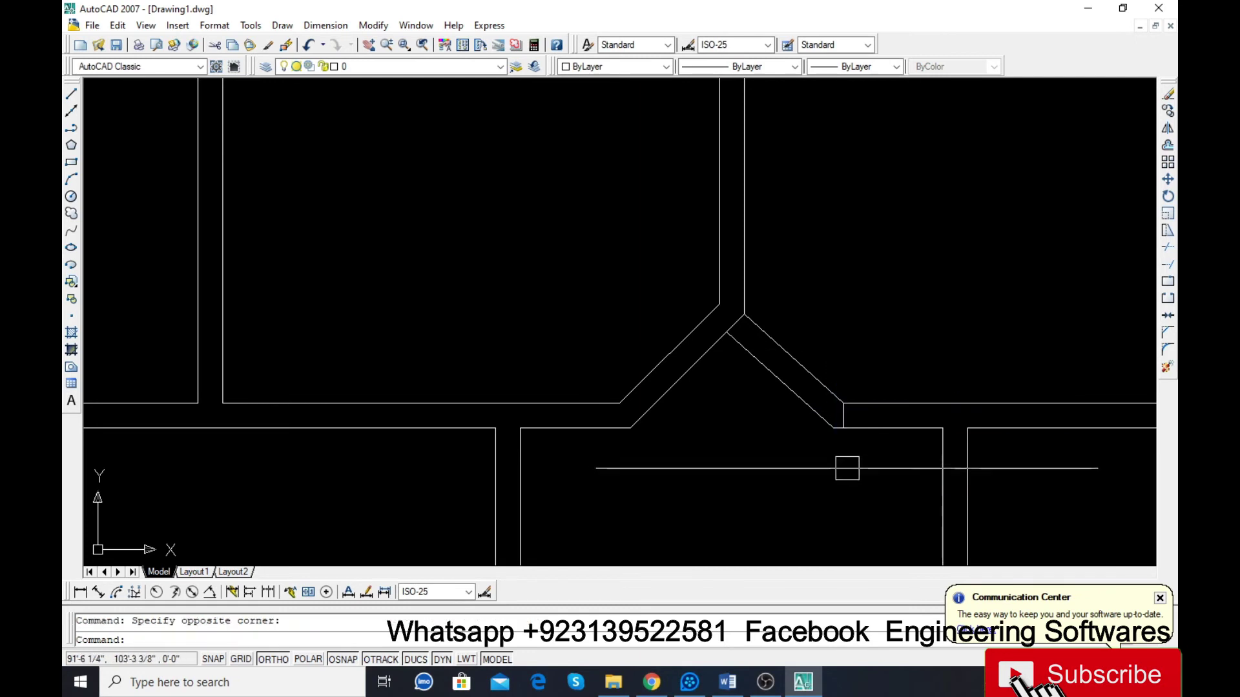
pyautogui.click(837, 354)
pyautogui.click(880, 444)
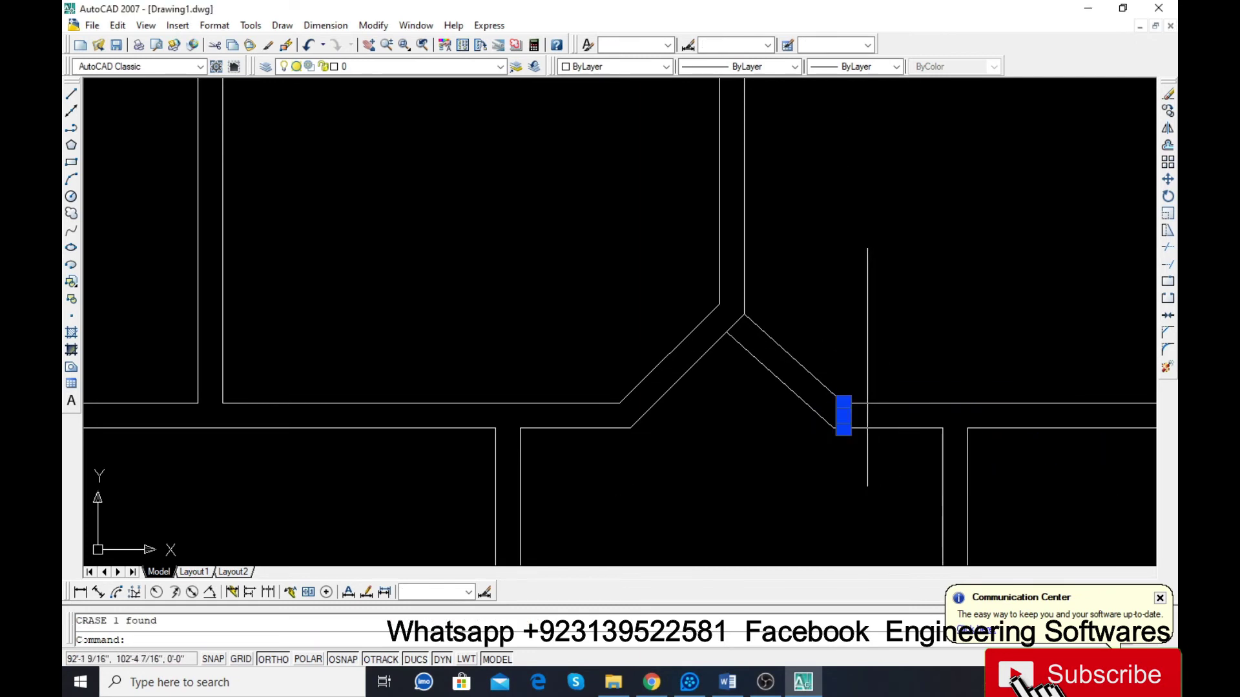
pyautogui.write('e')
pyautogui.press('Return')
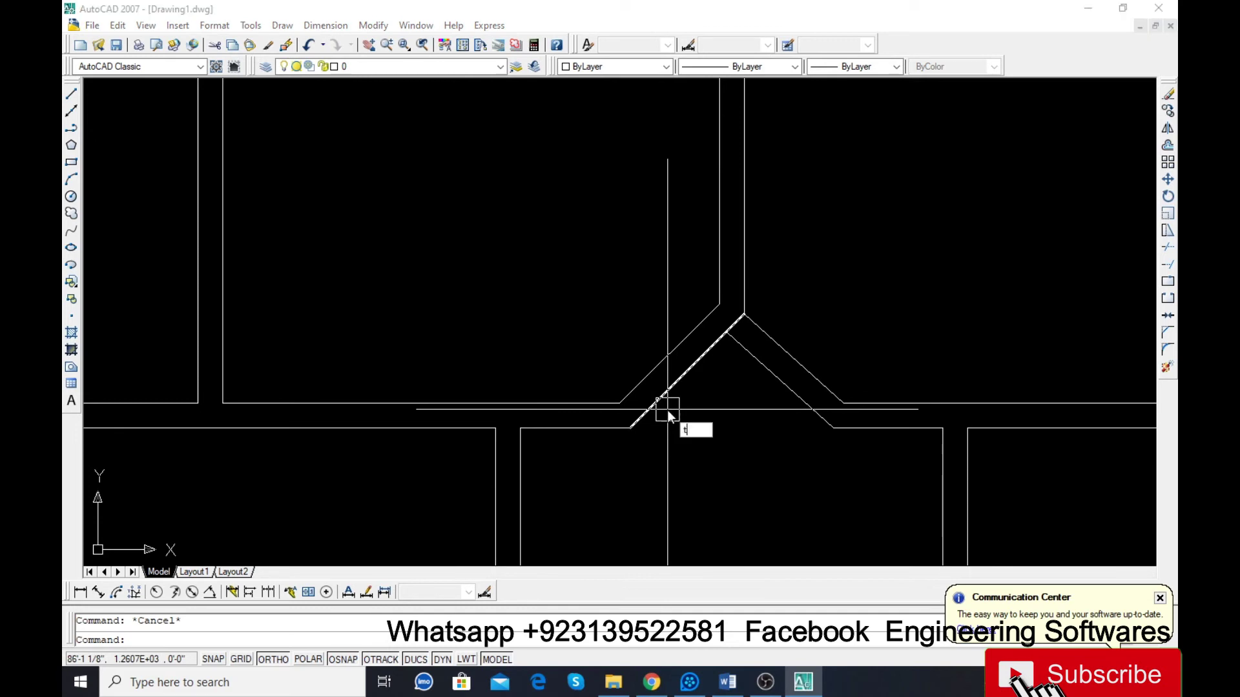
# Step: Trim the piece of the left inner diagonal that crosses the junction between the two diagonal walls
pyautogui.write('tr')
pyautogui.press('Return')
pyautogui.press('Return')
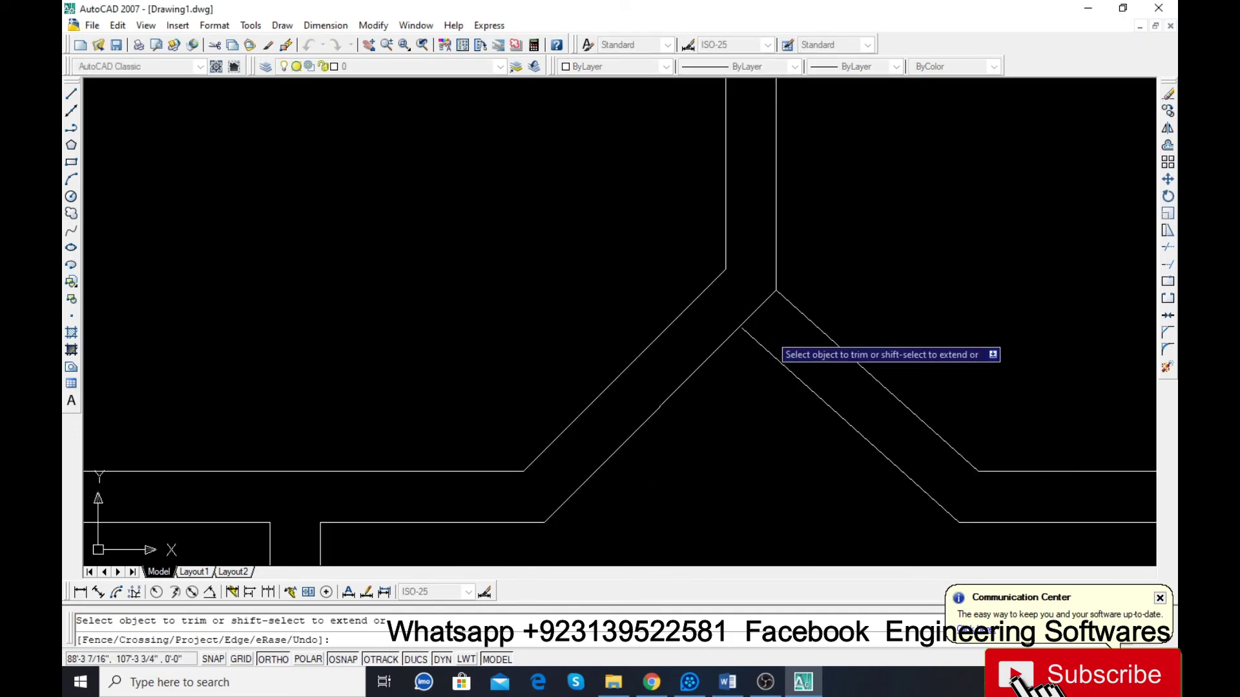
pyautogui.press('Escape')
pyautogui.write('e')
pyautogui.press('Return')
pyautogui.press('Escape')
pyautogui.write('tr')
pyautogui.press('Return')
pyautogui.click(756, 310)
pyautogui.scroll(-4, 739, 335)
pyautogui.press('Escape')
# Step: Draw a vertical guide line up across the horizontal wall from the lower-left partition's right-hand corner
pyautogui.scroll(3, 652, 386)
pyautogui.write('l')
pyautogui.press('Return')
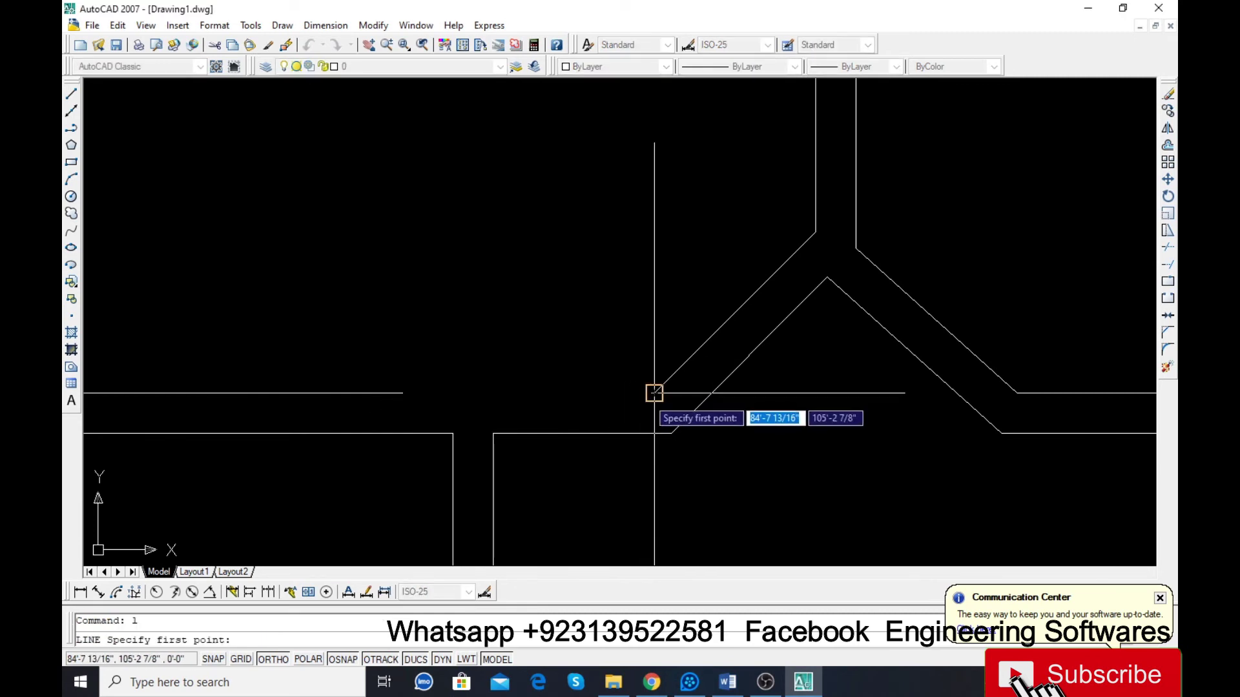
pyautogui.click(494, 433)
pyautogui.click(493, 319)
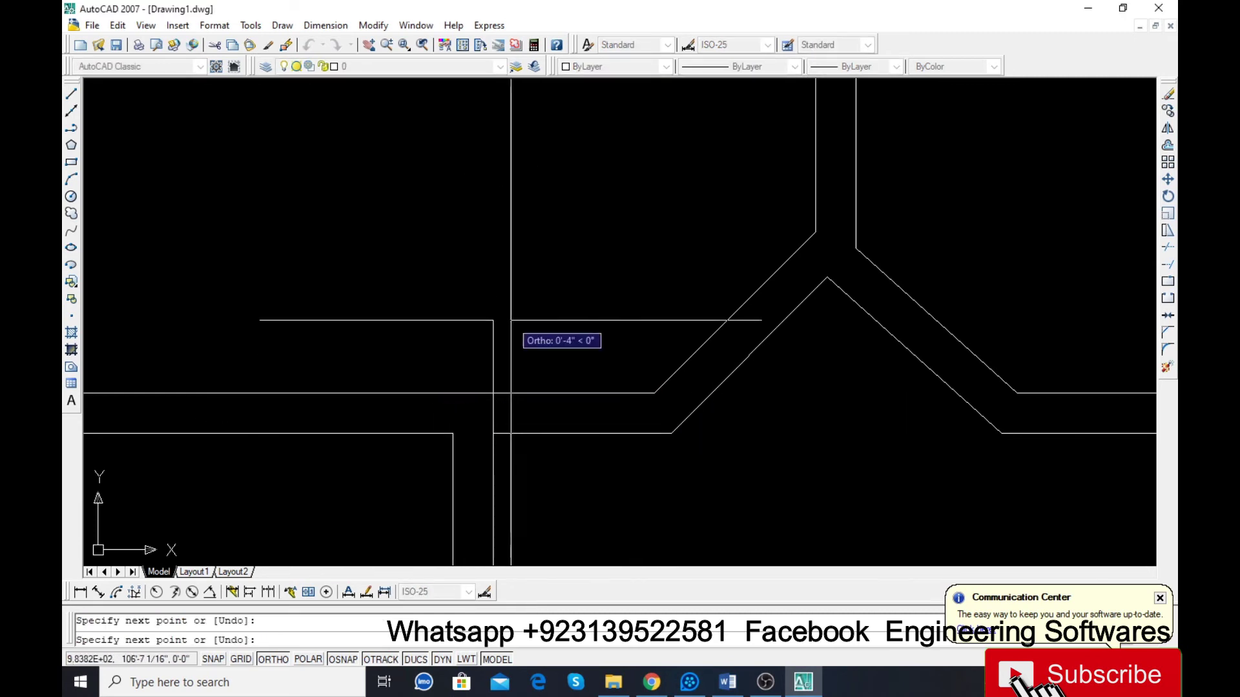
pyautogui.press('Return')
# Step: Offset the left vertical guide line 9" to the right
pyautogui.write('o')
pyautogui.press('Return')
pyautogui.press('Return')
pyautogui.click(493, 364)
pyautogui.click(525, 364)
pyautogui.scroll(-2, 381, 430)
pyautogui.press('Escape')
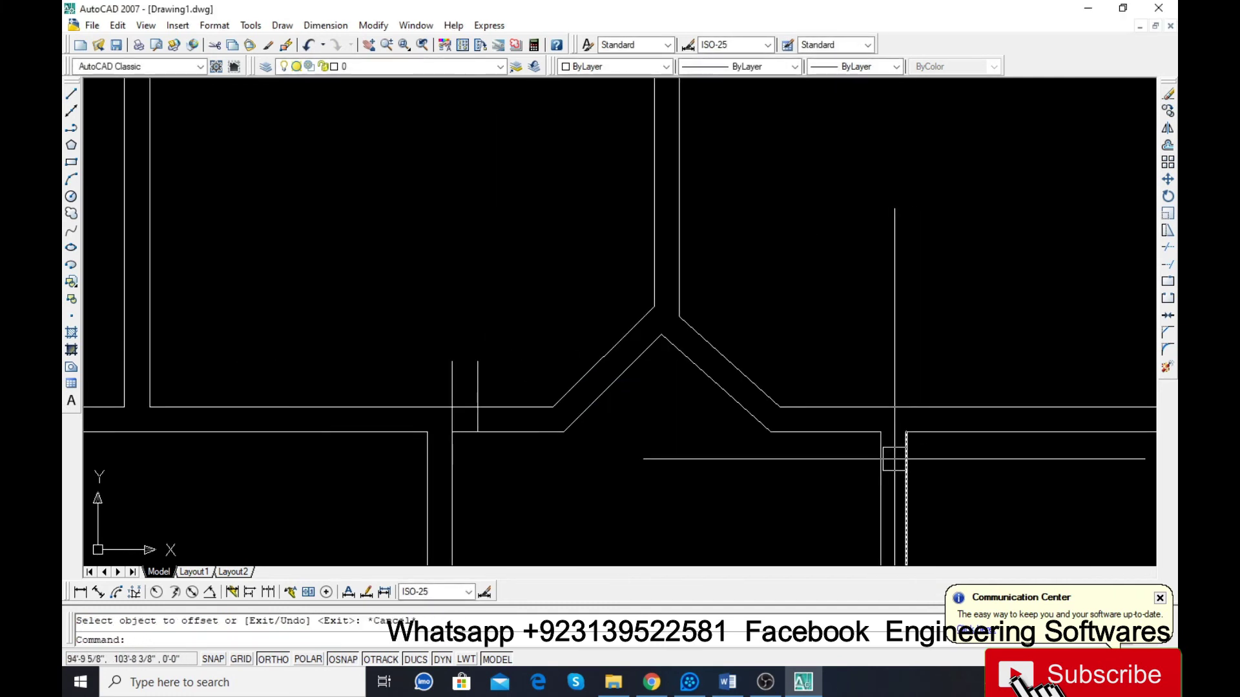
# Step: Draw a vertical guide line up from the lower-right partition's left-hand corner and offset it 9" to the left
pyautogui.write('l')
pyautogui.press('Return')
pyautogui.click(881, 432)
pyautogui.click(880, 348)
pyautogui.press('Return')
pyautogui.write('o')
pyautogui.press('Return')
pyautogui.press('Return')
pyautogui.click(880, 387)
pyautogui.click(836, 465)
pyautogui.press('Escape')
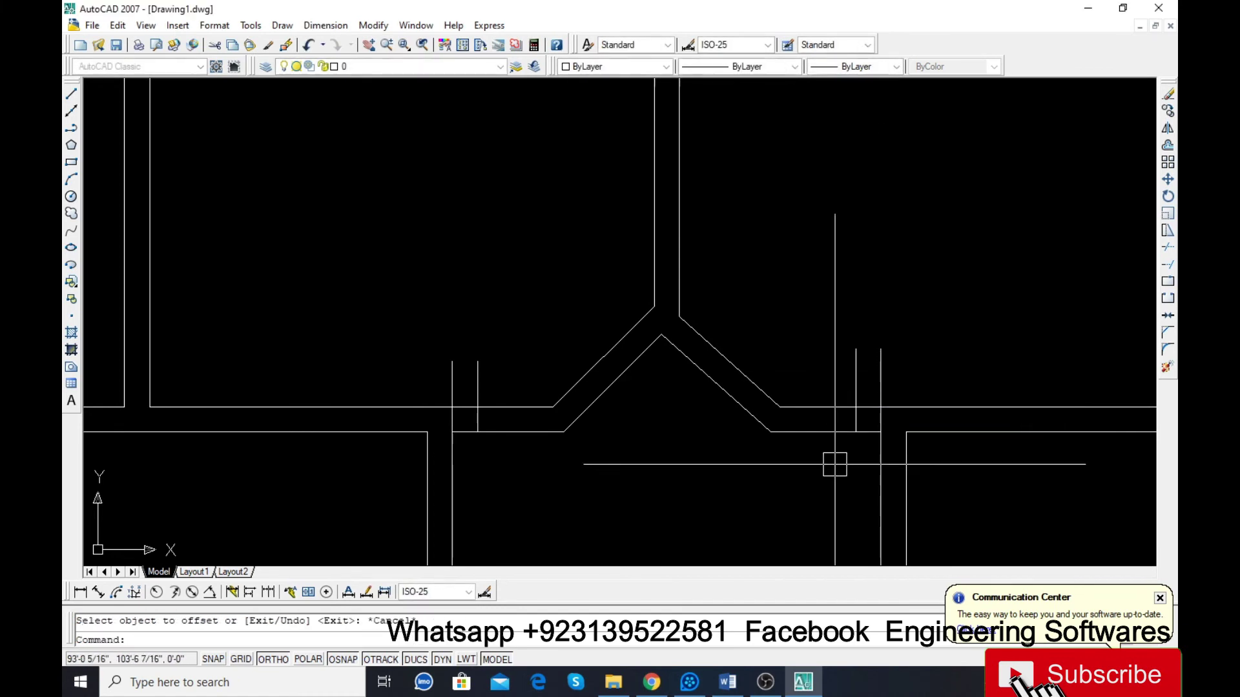
# Step: Erase the two original guide lines at the partition corners, keeping their offset copies
pyautogui.click(856, 388)
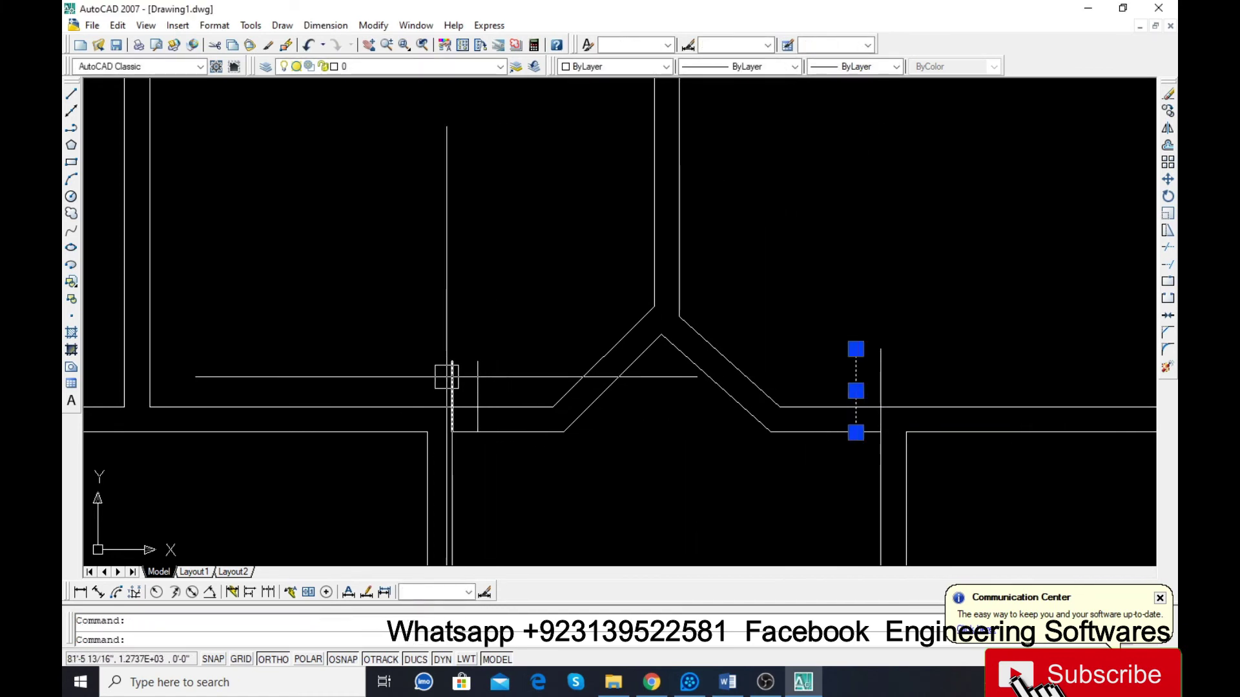
pyautogui.press('Escape')
pyautogui.click(880, 390)
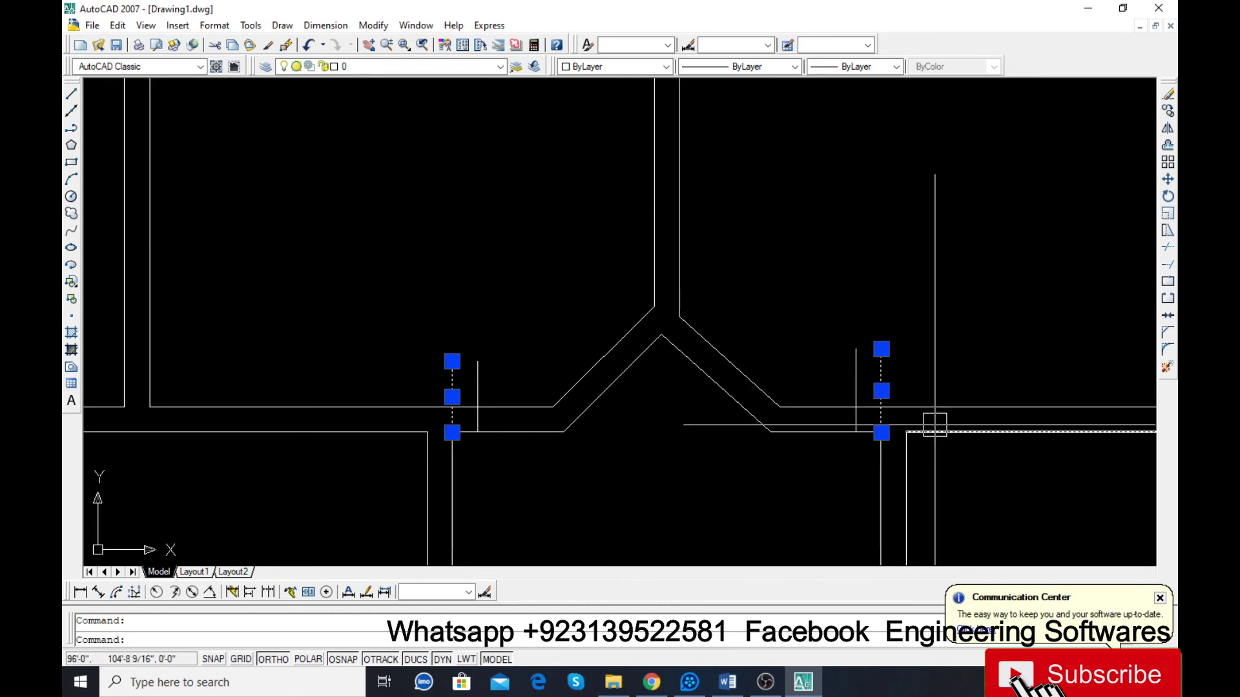
pyautogui.press('Delete')
# Step: Stretch the lower end of the right outer diagonal to where the right guide crosses the wall's upper face
pyautogui.click(735, 366)
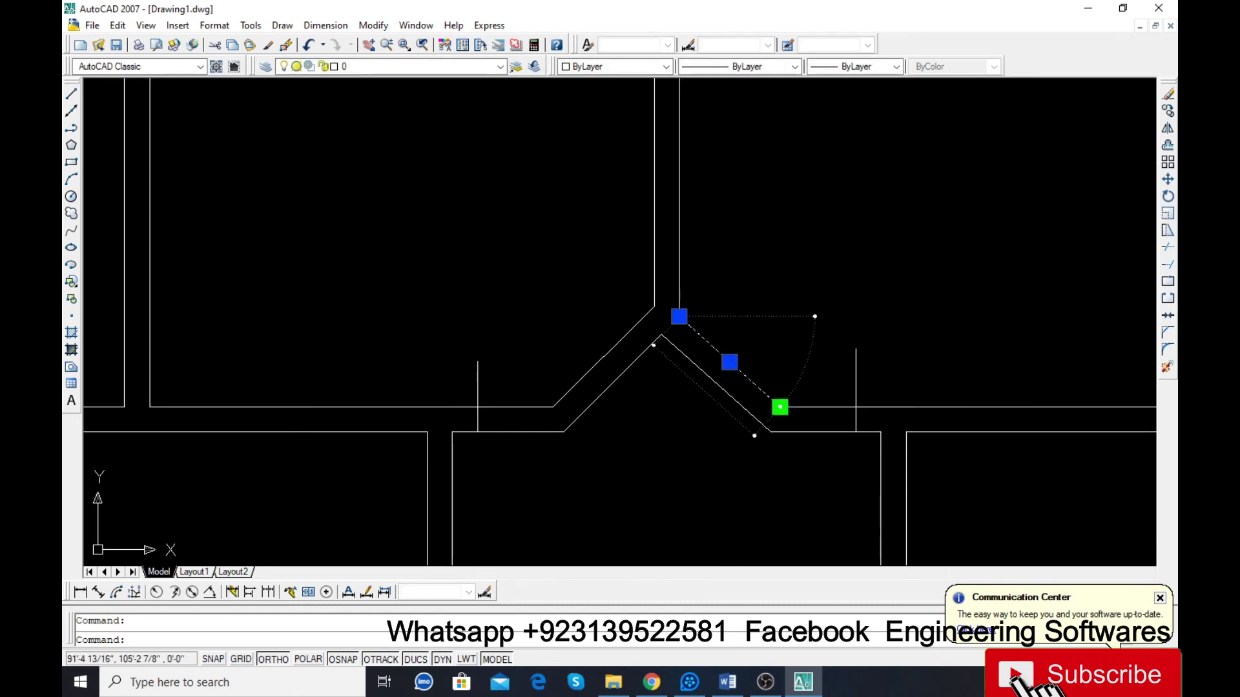
pyautogui.click(856, 407)
pyautogui.press('Escape')
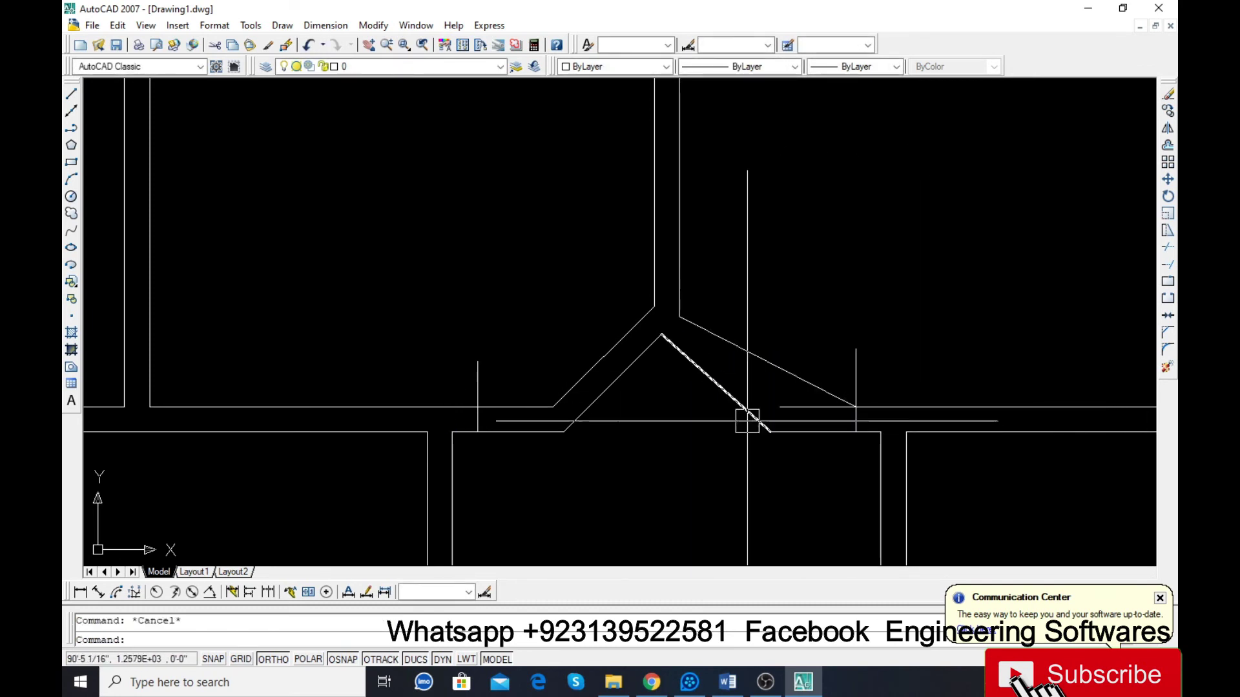
# Step: Erase the old right inner diagonal and offset the reshaped right outer diagonal 9" toward the lower side
pyautogui.press('Delete')
pyautogui.write('o')
pyautogui.press('Return')
pyautogui.write('9')
pyautogui.press('Return')
pyautogui.click(766, 360)
pyautogui.click(700, 387)
pyautogui.press('Escape')
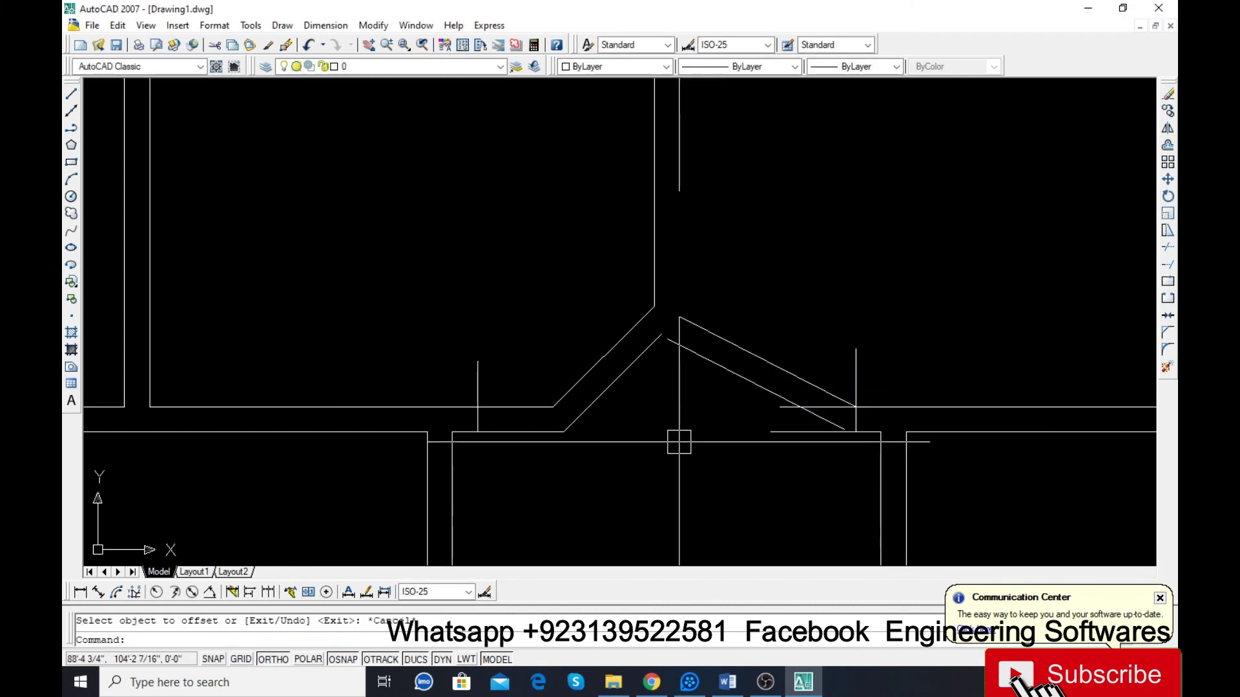
# Step: Extend the upper end of the new right inner diagonal to the left inner diagonal
pyautogui.write('ex')
pyautogui.press('Return')
pyautogui.press('Return')
pyautogui.click(686, 347)
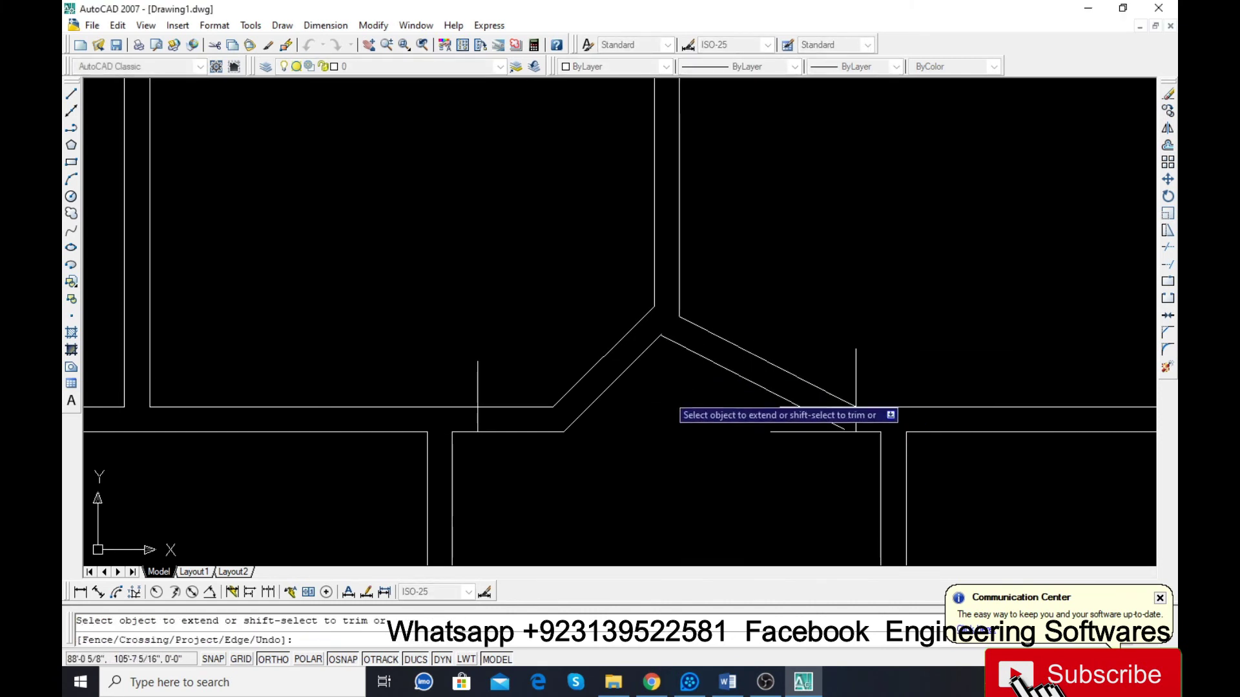
pyautogui.press('Escape')
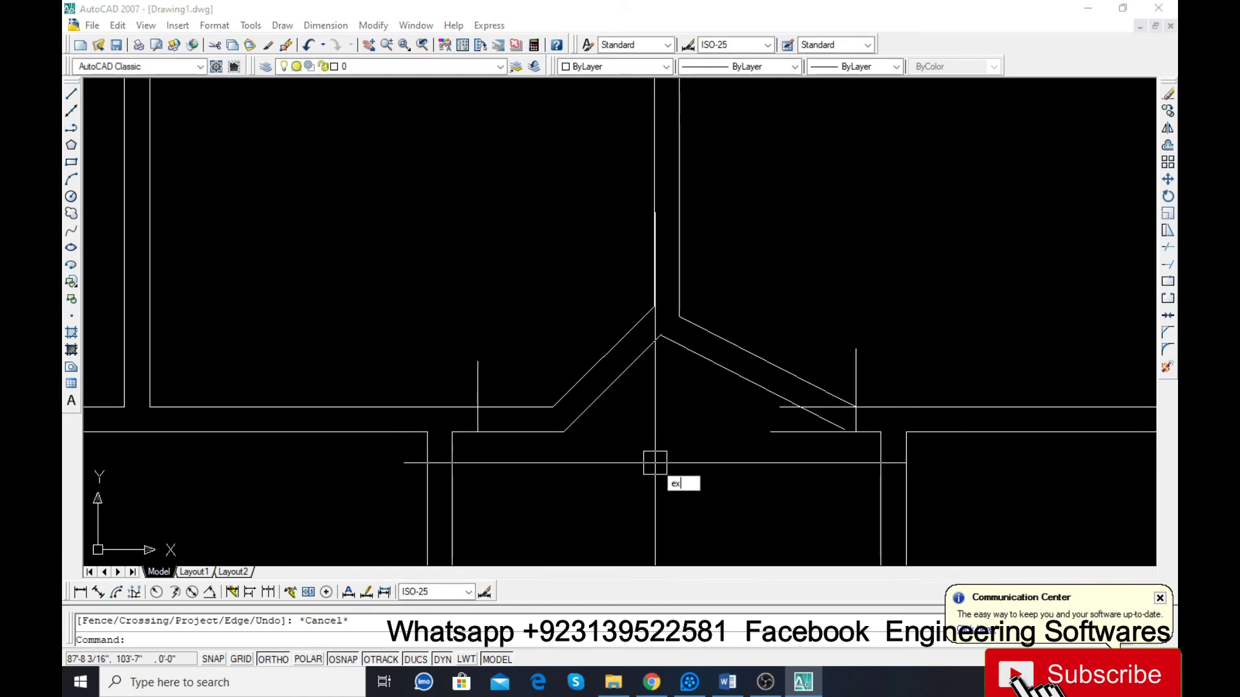
# Step: Extend the lower end of the right inner diagonal to the horizontal wall's lower face
pyautogui.write('ex')
pyautogui.press('Return')
pyautogui.press('Return')
pyautogui.scroll(3, 833, 446)
pyautogui.press('Escape')
pyautogui.scroll(-4, 886, 471)
# Step: Stretch the lower end of the left outer diagonal to where the left guide crosses the wall's upper face
pyautogui.scroll(3, 690, 419)
pyautogui.click(636, 388)
pyautogui.click(620, 414)
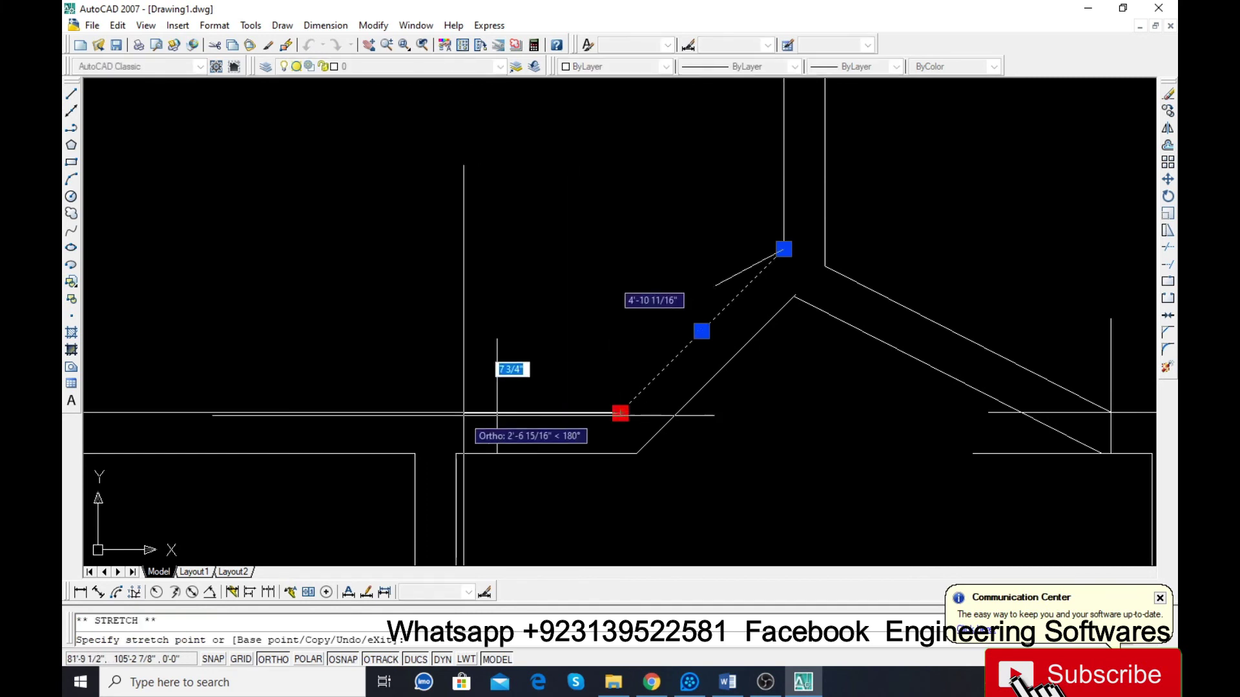
pyautogui.click(497, 412)
pyautogui.press('Escape')
# Step: Erase the old left inner diagonal and offset the reshaped left outer diagonal 9" toward the lower side
pyautogui.click(690, 432)
pyautogui.click(659, 419)
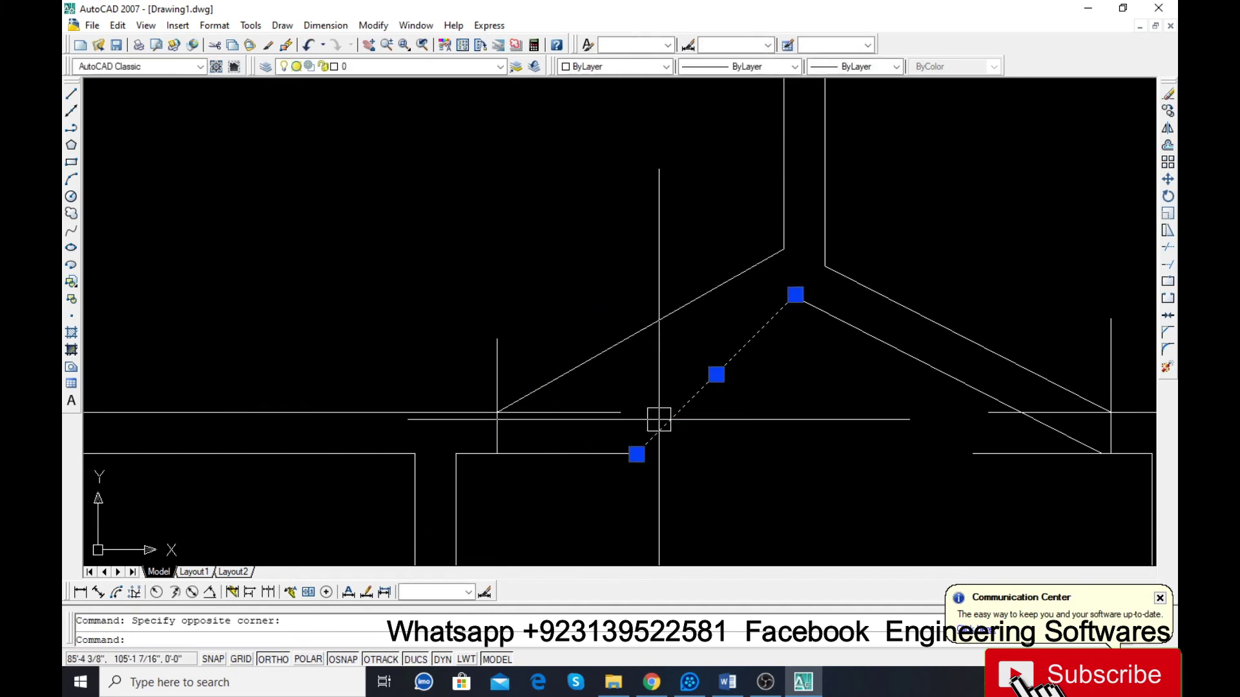
pyautogui.press('Delete')
pyautogui.write('o')
pyautogui.press('Return')
pyautogui.write('9')
pyautogui.press('Return')
pyautogui.click(581, 364)
pyautogui.click(637, 421)
pyautogui.press('Return')
# Step: Extend the left inner diagonal to the horizontal wall's lower face and the right inner diagonal to the left one at the apex
pyautogui.write('ex')
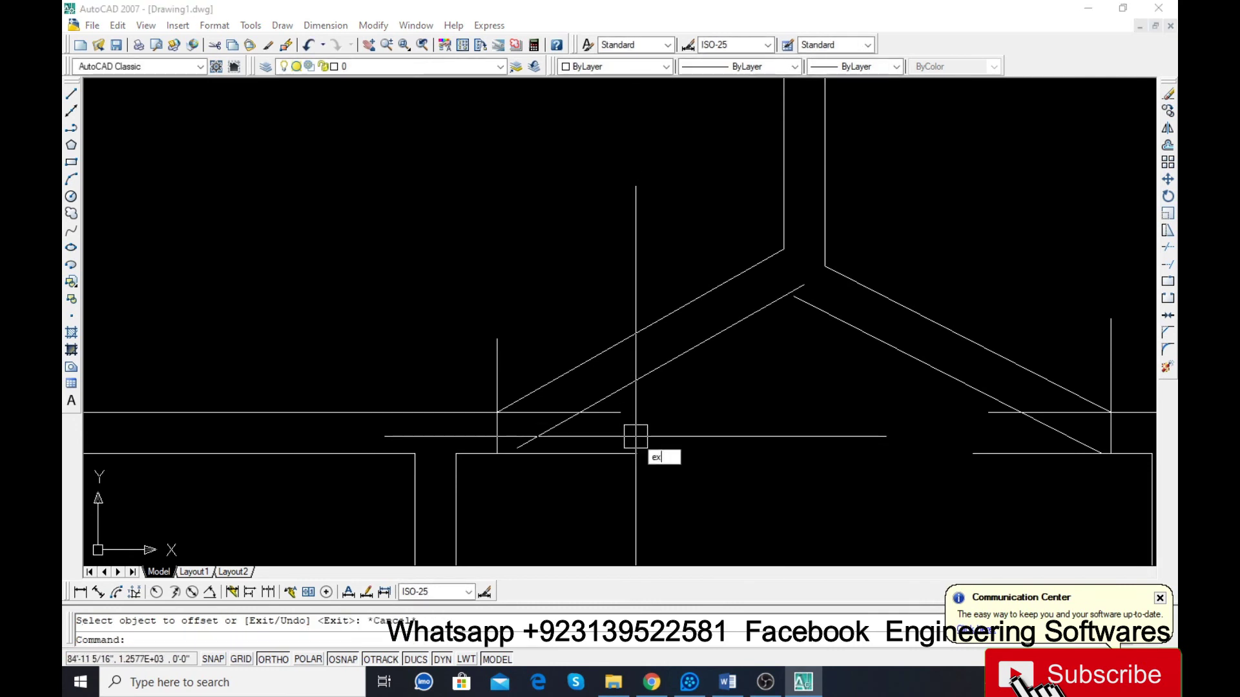
pyautogui.press('Return')
pyautogui.press('Return')
pyautogui.click(550, 429)
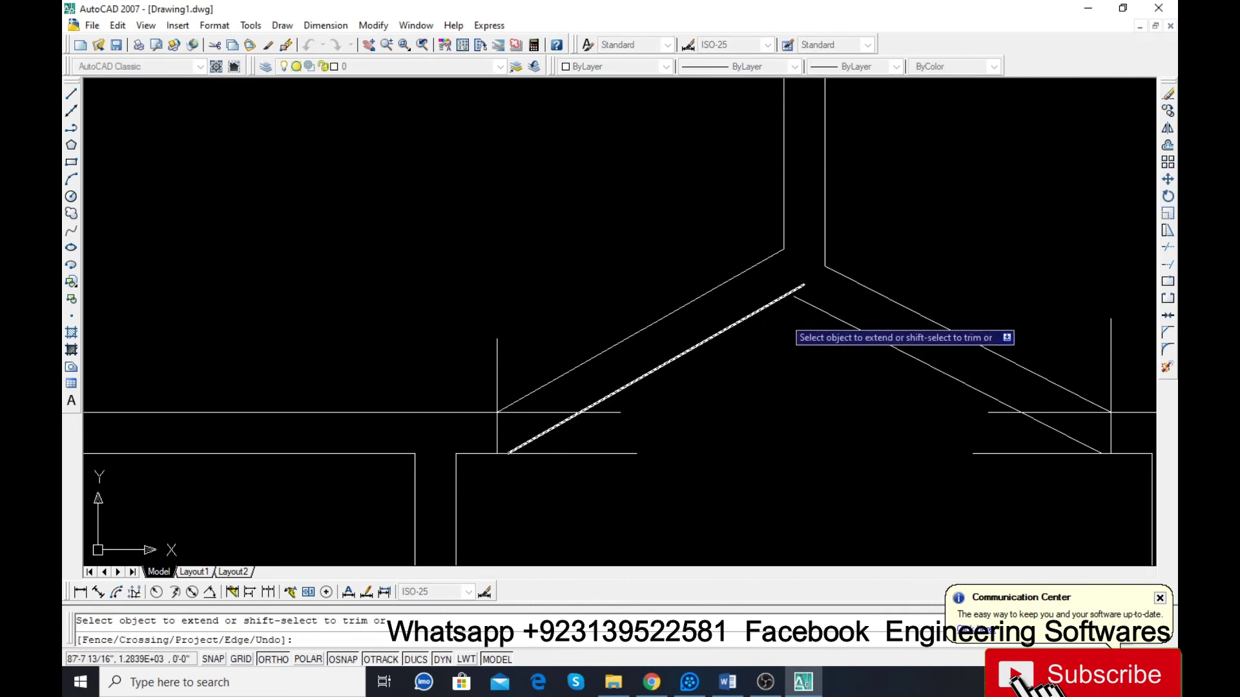
pyautogui.click(814, 307)
pyautogui.press('Escape')
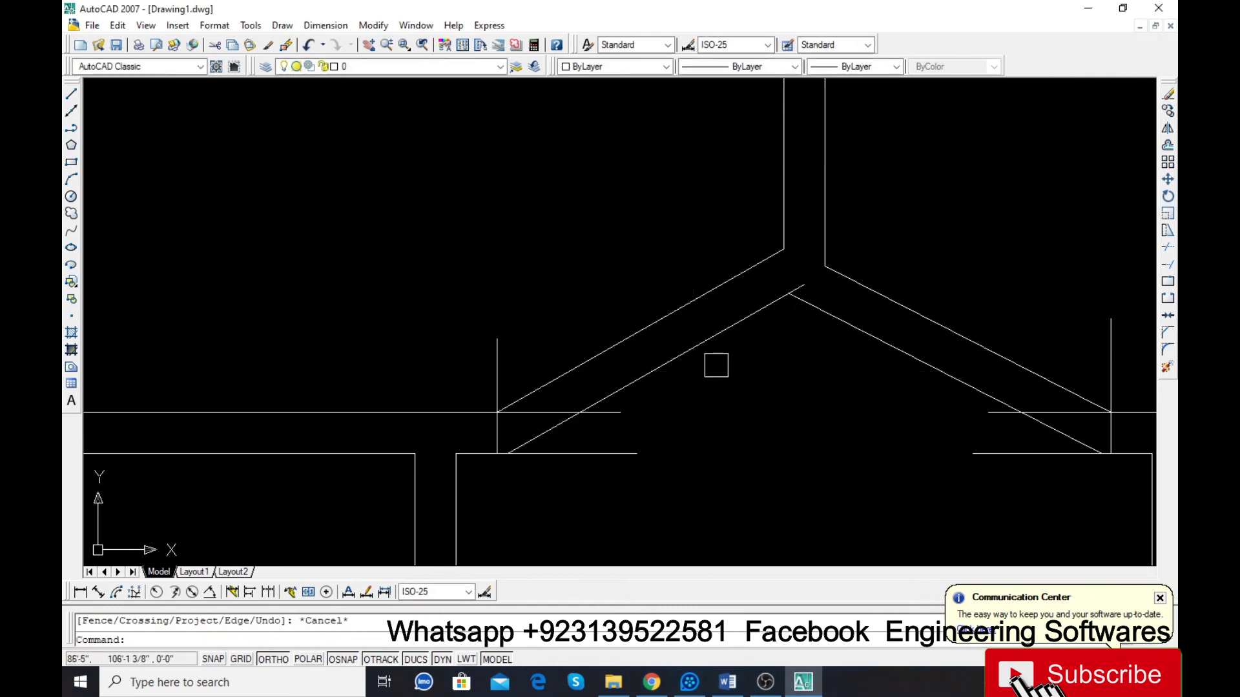
# Step: Trim the guide and the horizontal wall's faces where they cross or run past the left diagonal wall
pyautogui.write('t')
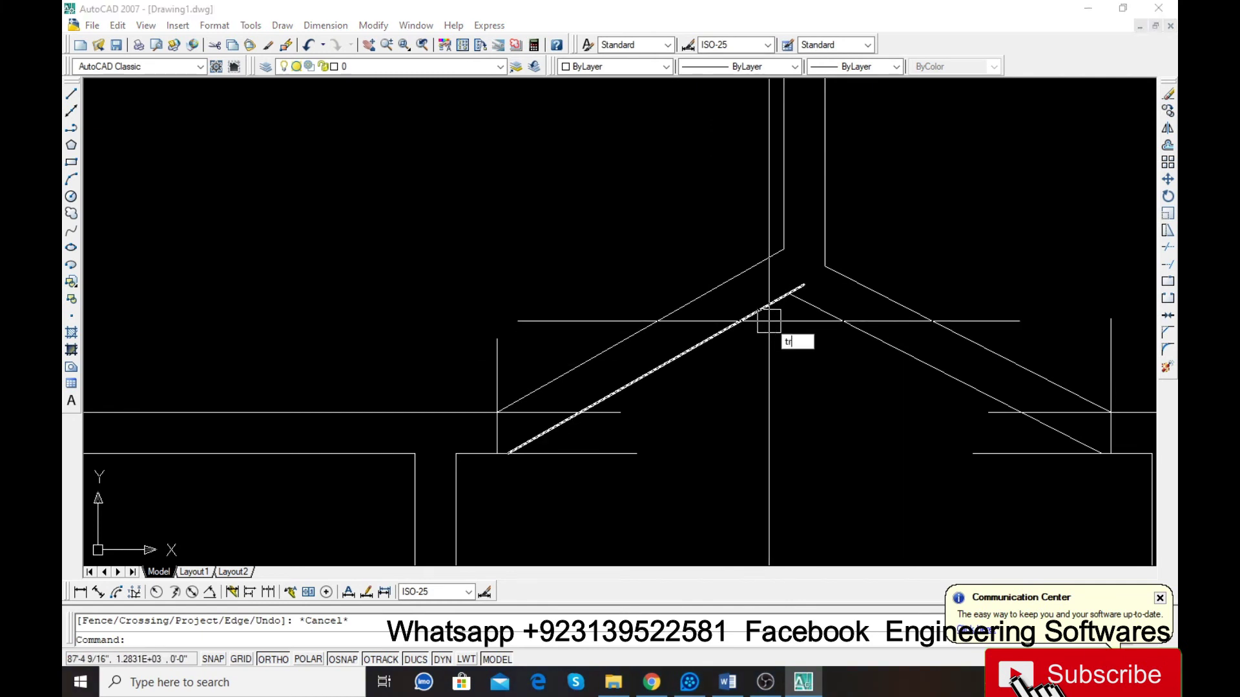
pyautogui.write('r')
pyautogui.press('Return')
pyautogui.press('Return')
pyautogui.click(506, 429)
pyautogui.click(534, 419)
pyautogui.click(590, 446)
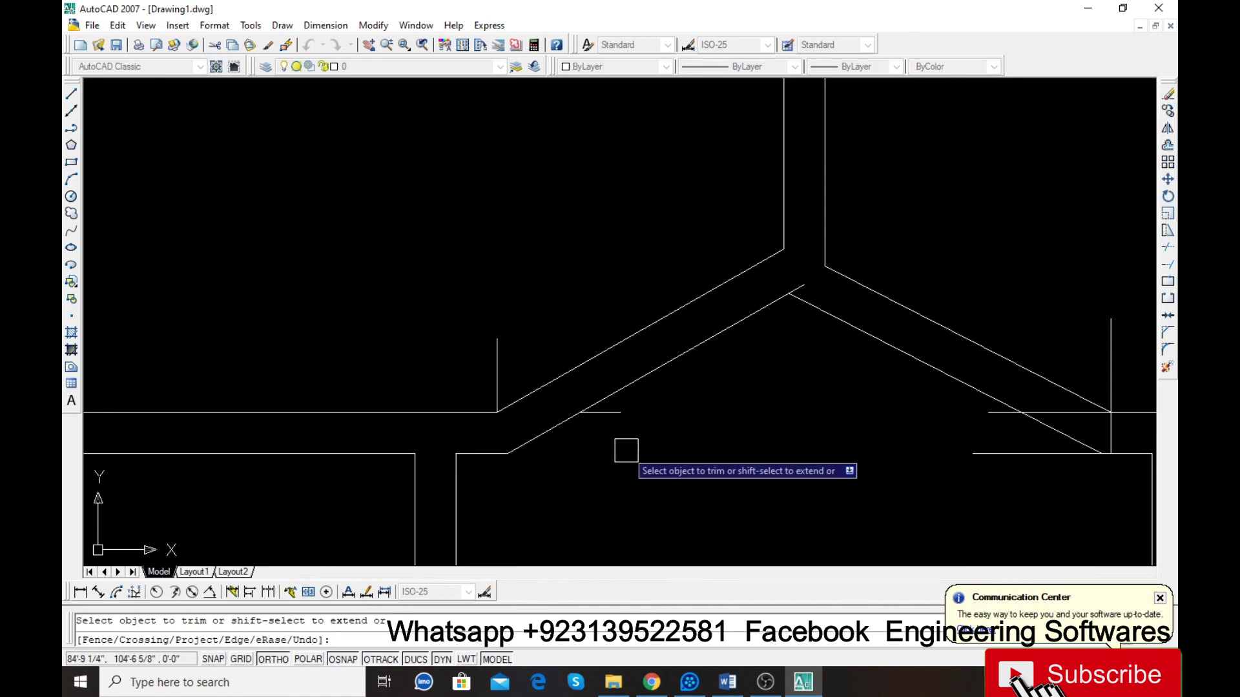
# Step: Trim the excess horizontal wall lines and the guide's upper part at the right diagonal wall, plus the apex overshoot
pyautogui.scroll(-2, 710, 331)
pyautogui.scroll(3, 930, 388)
pyautogui.click(895, 424)
pyautogui.click(976, 342)
pyautogui.press('Escape')
# Step: Erase the leftover pieces of both guides and the two stubs of the horizontal wall's upper face
pyautogui.click(987, 330)
pyautogui.click(967, 444)
pyautogui.click(836, 376)
pyautogui.click(196, 293)
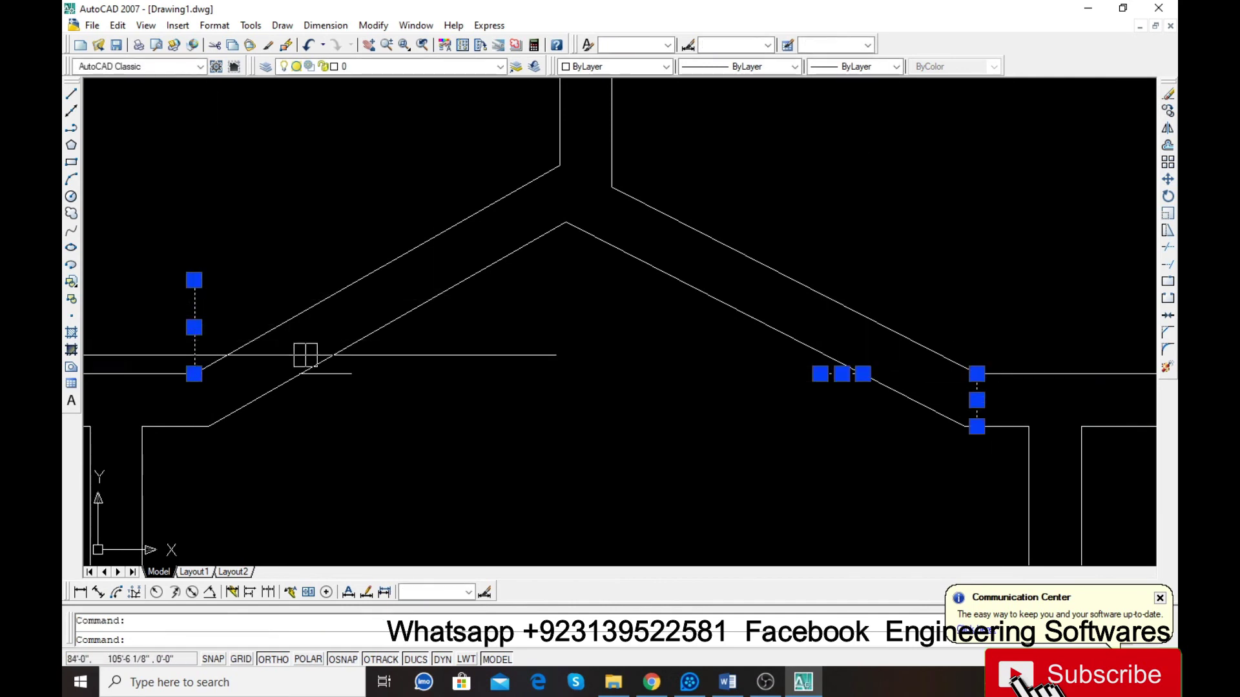
pyautogui.click(343, 373)
pyautogui.scroll(-1, 575, 416)
pyautogui.press('Delete')
pyautogui.scroll(-3, 542, 332)
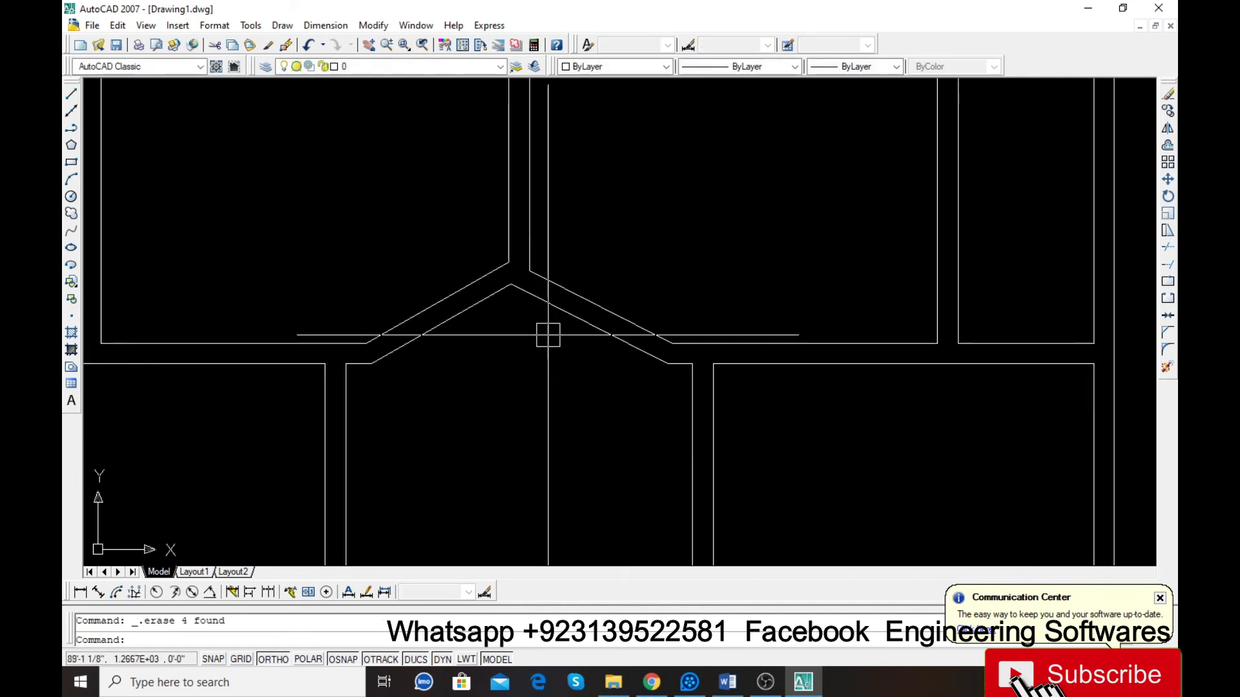
# Step: Draw a short line across each of the two diagonal walls, joining the midpoints of their faces
pyautogui.scroll(-2, 594, 374)
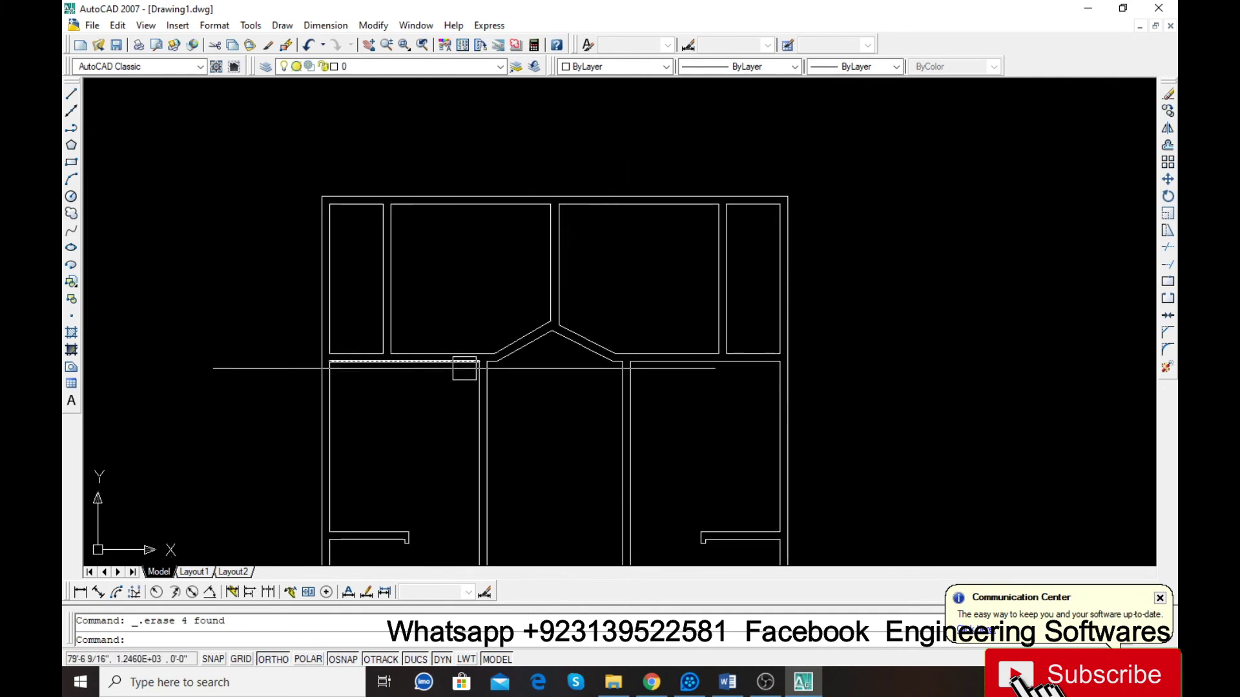
pyautogui.scroll(3, 562, 355)
pyautogui.write('l')
pyautogui.press('Return')
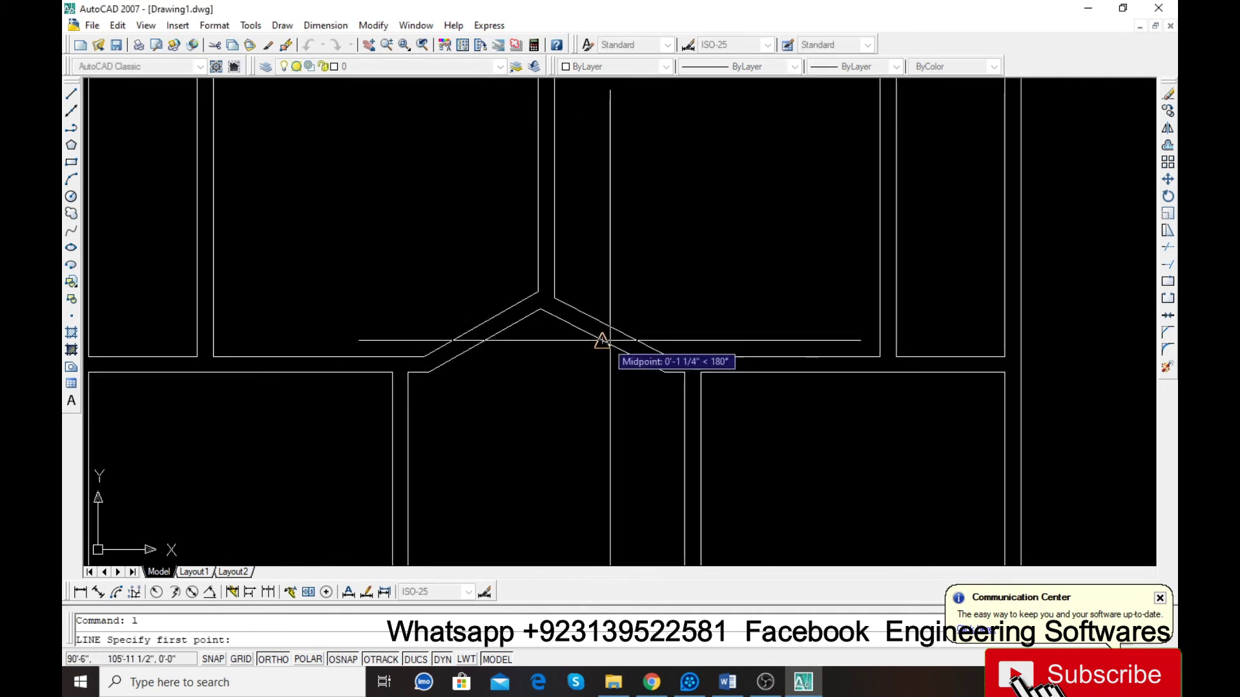
pyautogui.click(610, 327)
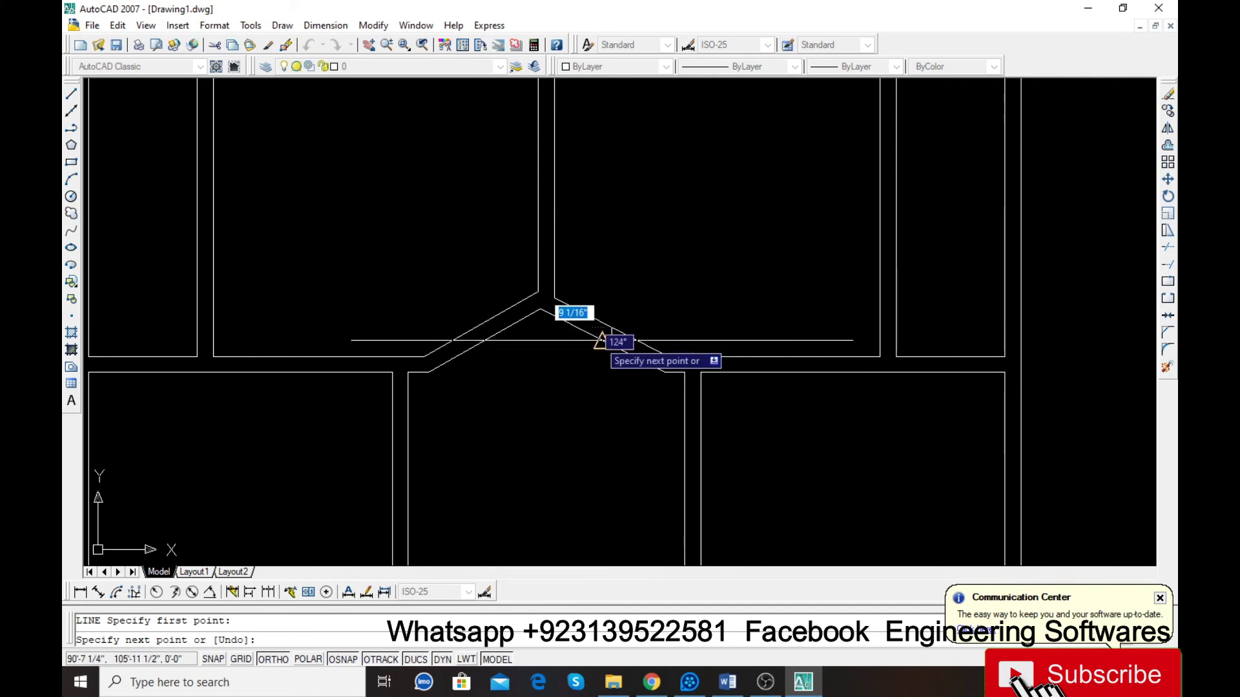
pyautogui.press('Return')
pyautogui.press('Return')
pyautogui.click(476, 329)
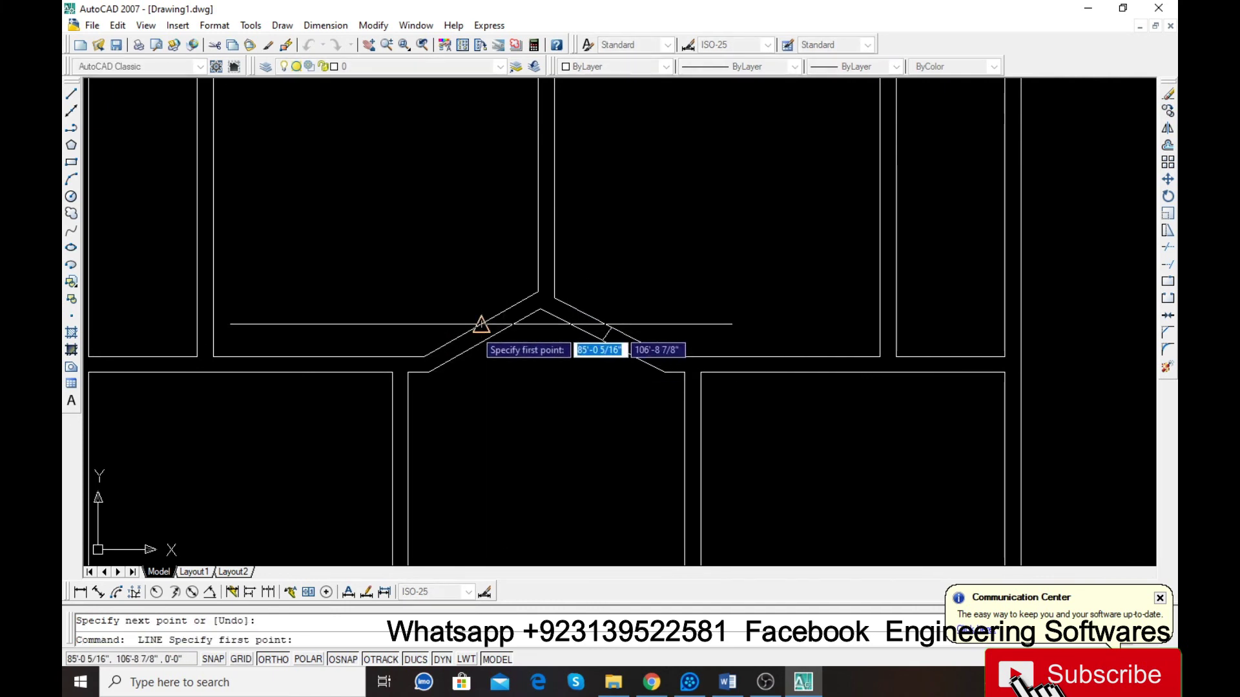
pyautogui.click(483, 338)
pyautogui.press('Return')
# Step: Offset the cross line on the right diagonal wall by 21 inches to both sides
pyautogui.scroll(3, 586, 322)
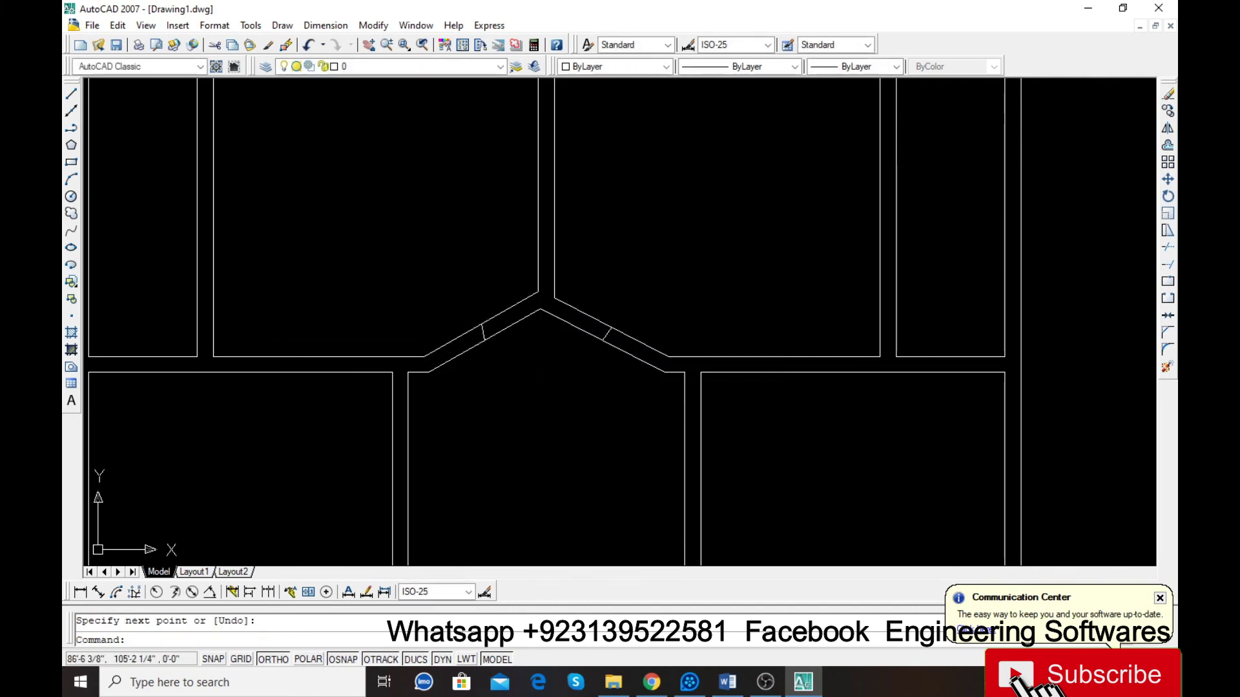
pyautogui.write('o')
pyautogui.press('Return')
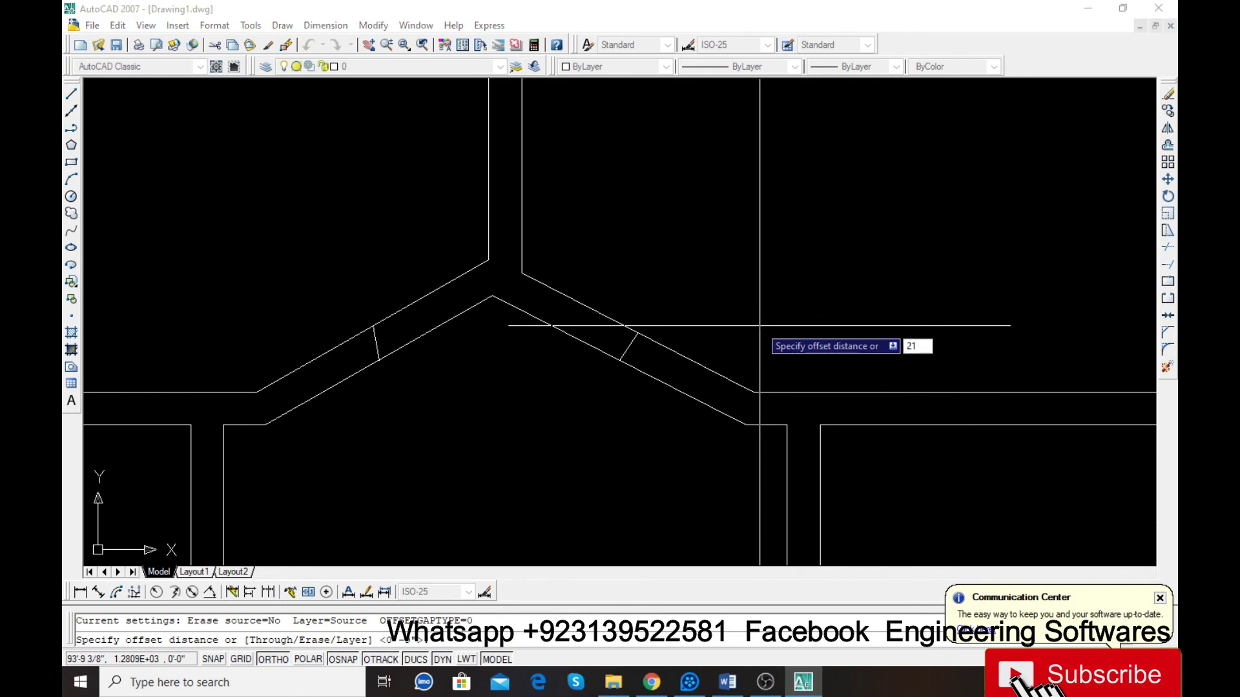
pyautogui.write('21')
pyautogui.press('Return')
pyautogui.click(631, 340)
pyautogui.click(658, 355)
pyautogui.click(630, 343)
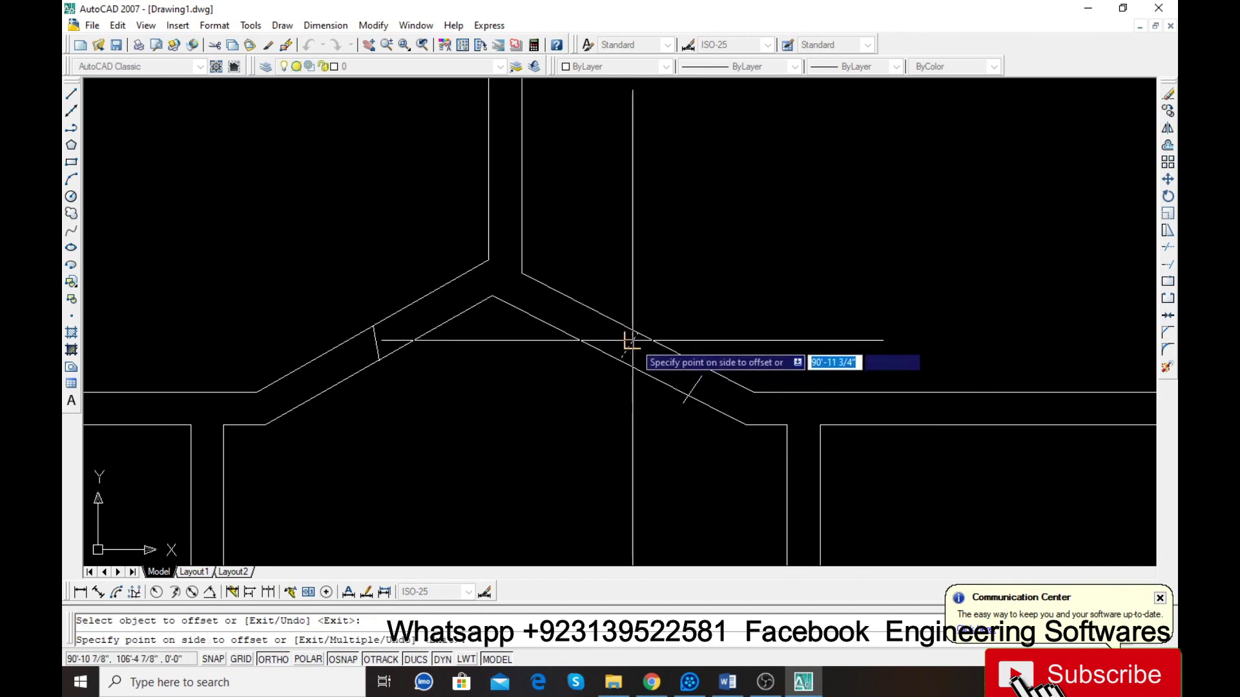
pyautogui.click(629, 343)
pyautogui.press('Escape')
# Step: Extend the two offset lines across the right diagonal wall to its opposite faces
pyautogui.write('e')
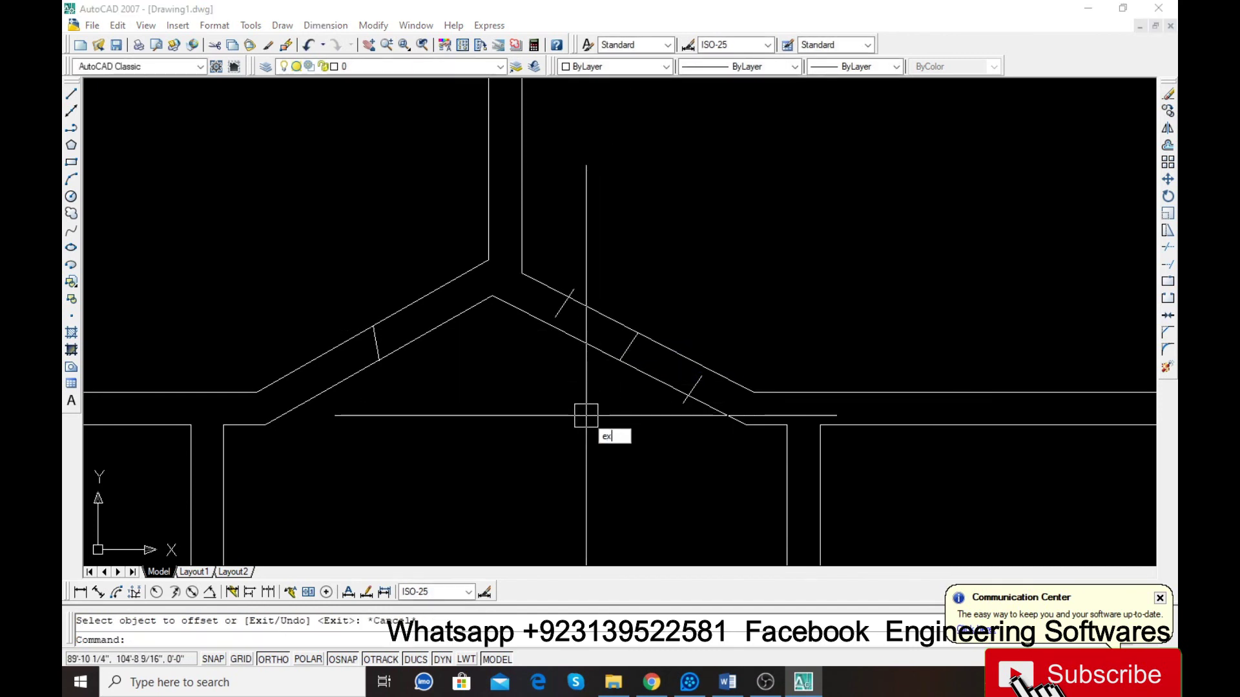
pyautogui.write('x')
pyautogui.press('Return')
pyautogui.write('ex')
pyautogui.press('Return')
pyautogui.press('Return')
pyautogui.click(695, 387)
pyautogui.press('Escape')
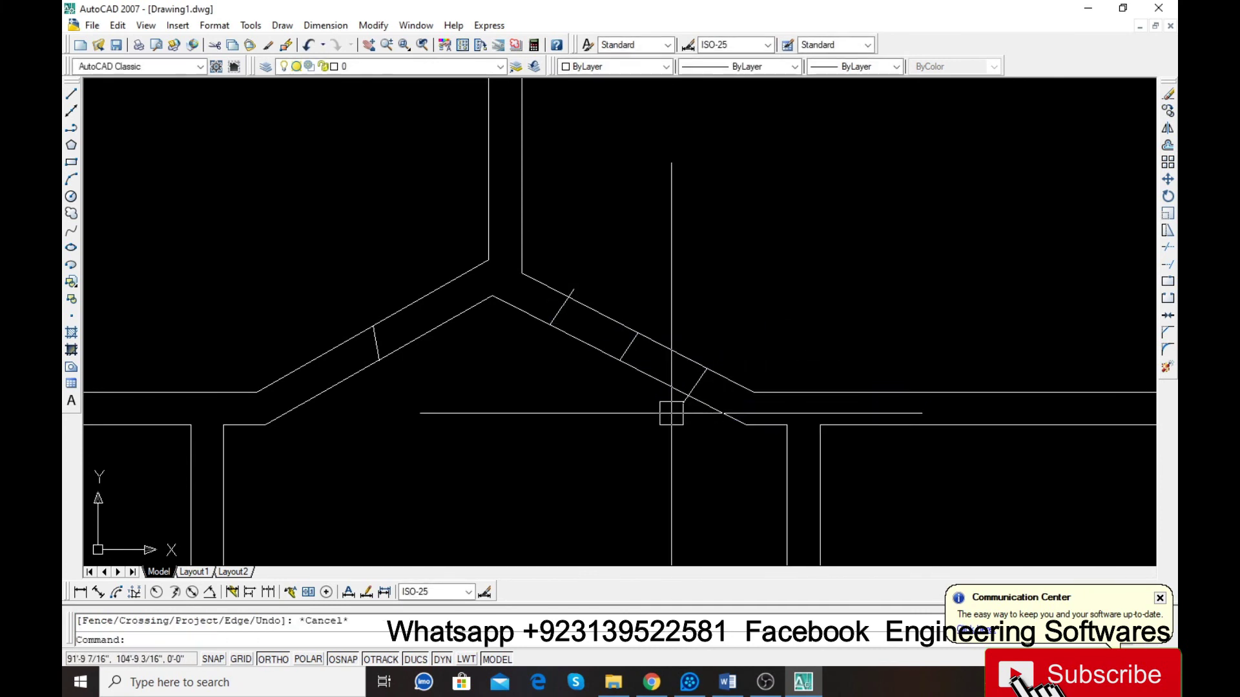
# Step: Trim the right diagonal wall's faces between the two offset lines to open the doorway, plus the jamb overshoot
pyautogui.press('Return')
pyautogui.press('Return')
pyautogui.click(652, 387)
pyautogui.click(660, 354)
pyautogui.click(609, 329)
pyautogui.click(584, 349)
pyautogui.press('Escape')
# Step: Trim the upper jamb line's overshoot at the right diagonal opening and erase the leftover middle line
pyautogui.press('Return')
pyautogui.press('Return')
pyautogui.click(579, 281)
pyautogui.press('Escape')
pyautogui.click(628, 349)
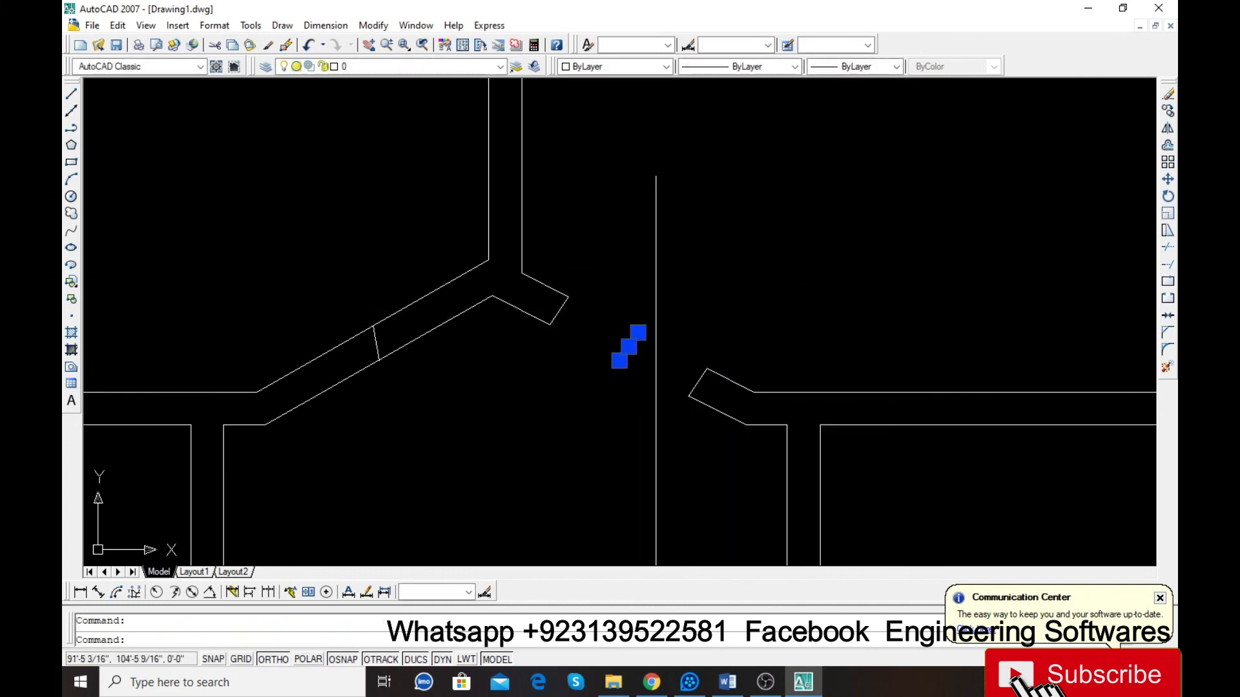
pyautogui.press('Delete')
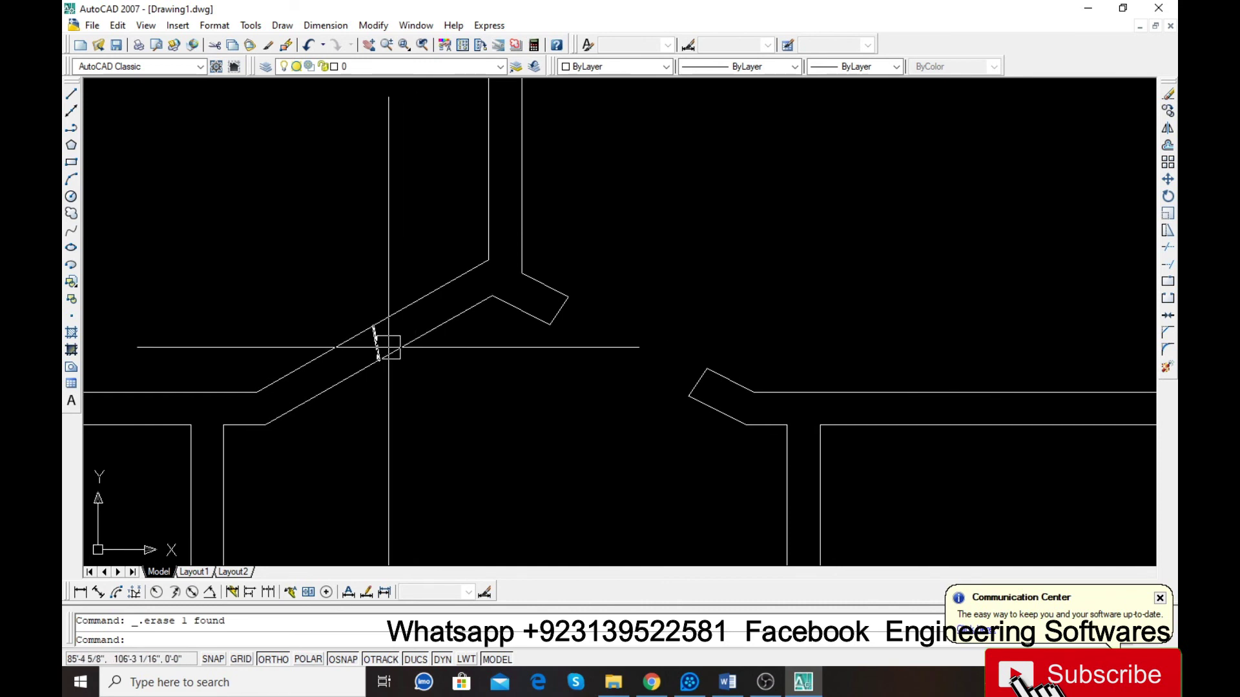
# Step: Offset the cross line on the left diagonal wall by the same 21 inches to both sides
pyautogui.scroll(2, 388, 347)
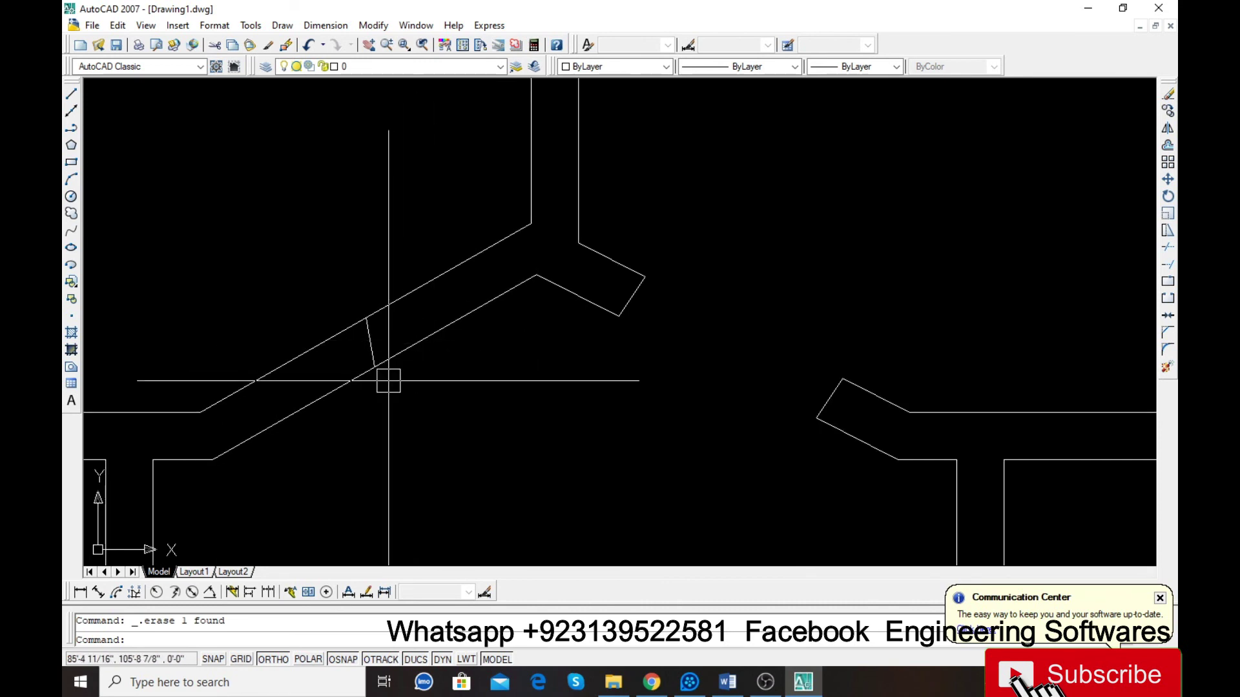
pyautogui.press('Return')
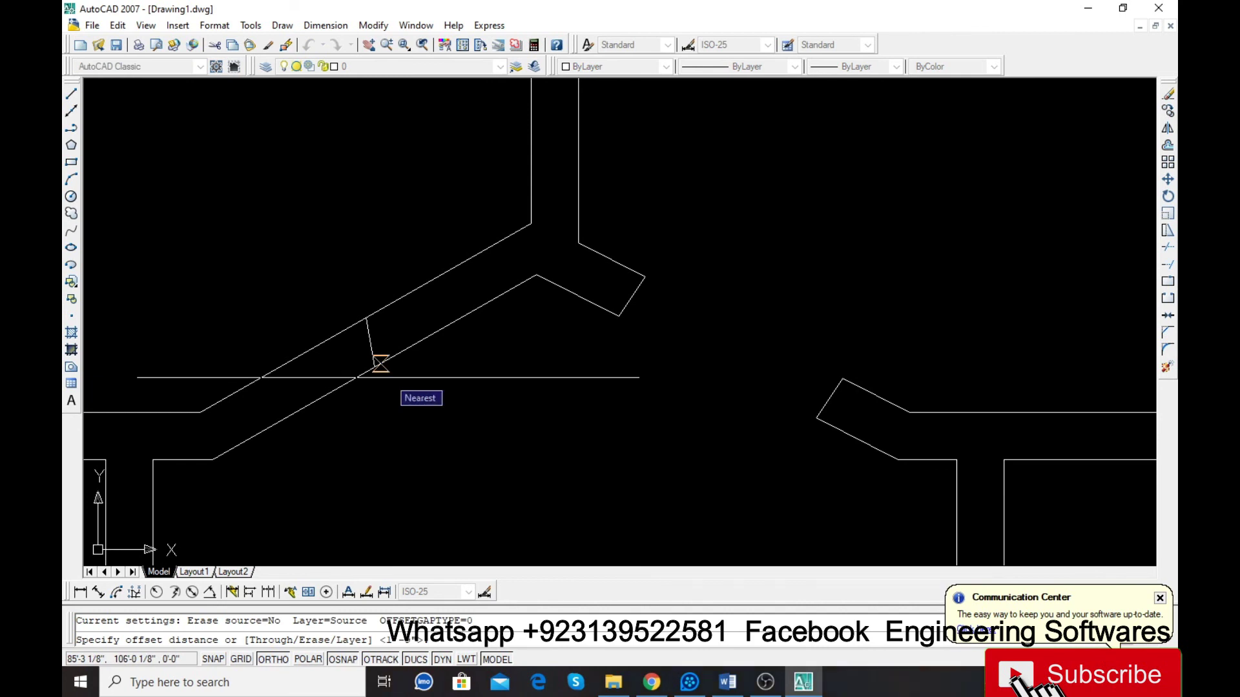
pyautogui.press('Return')
pyautogui.click(371, 342)
pyautogui.click(439, 332)
pyautogui.click(379, 337)
pyautogui.click(304, 362)
pyautogui.press('Escape')
# Step: Extend the two offset lines across the left diagonal wall to its opposite faces and erase the middle line
pyautogui.write('ex')
pyautogui.press('Return')
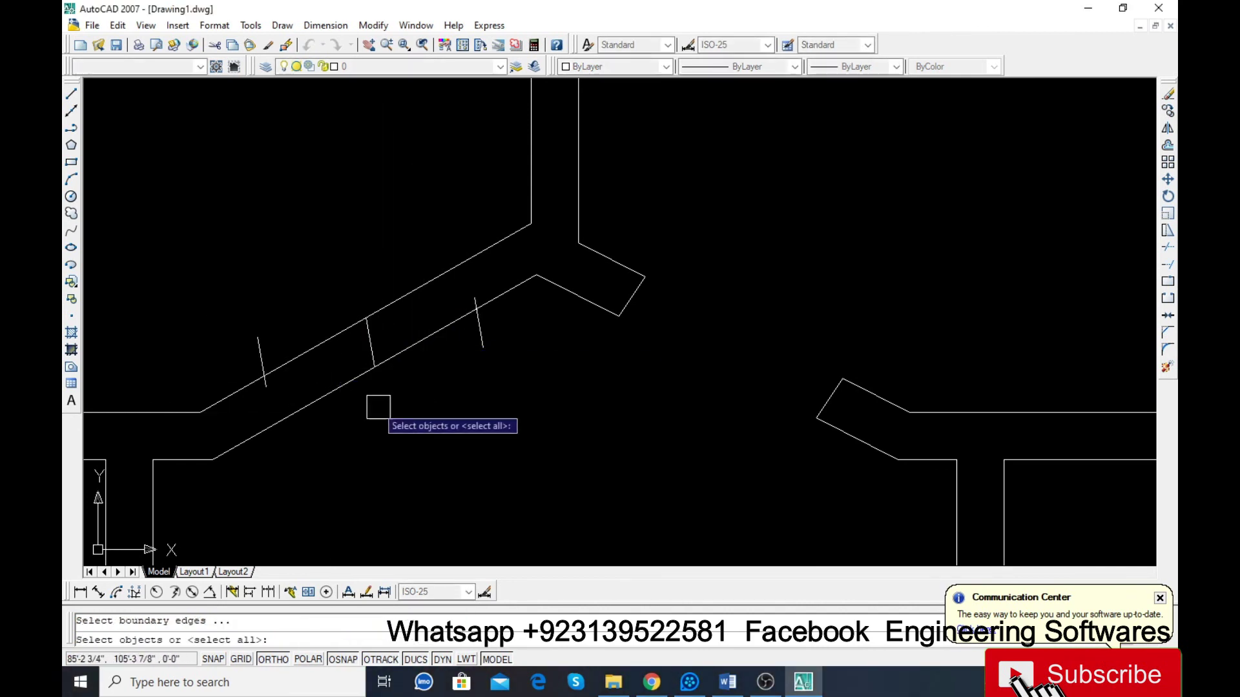
pyautogui.press('Return')
pyautogui.click(372, 355)
pyautogui.click(263, 372)
pyautogui.click(480, 305)
pyautogui.press('Escape')
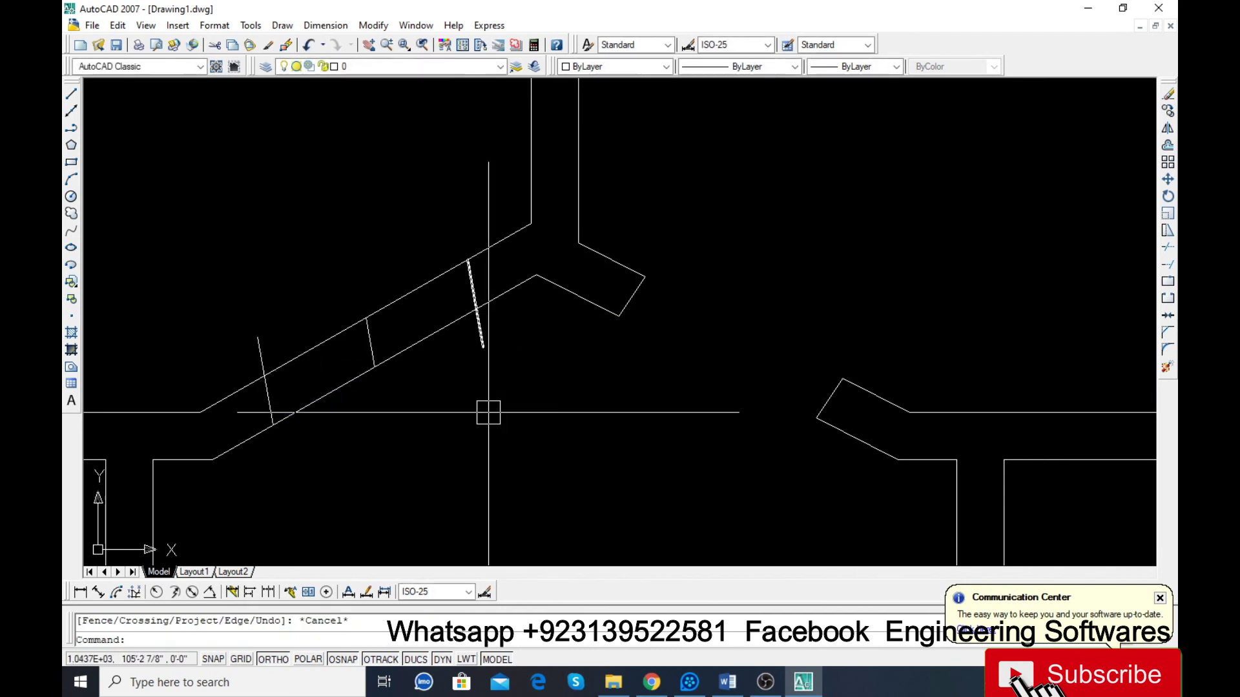
pyautogui.click(371, 342)
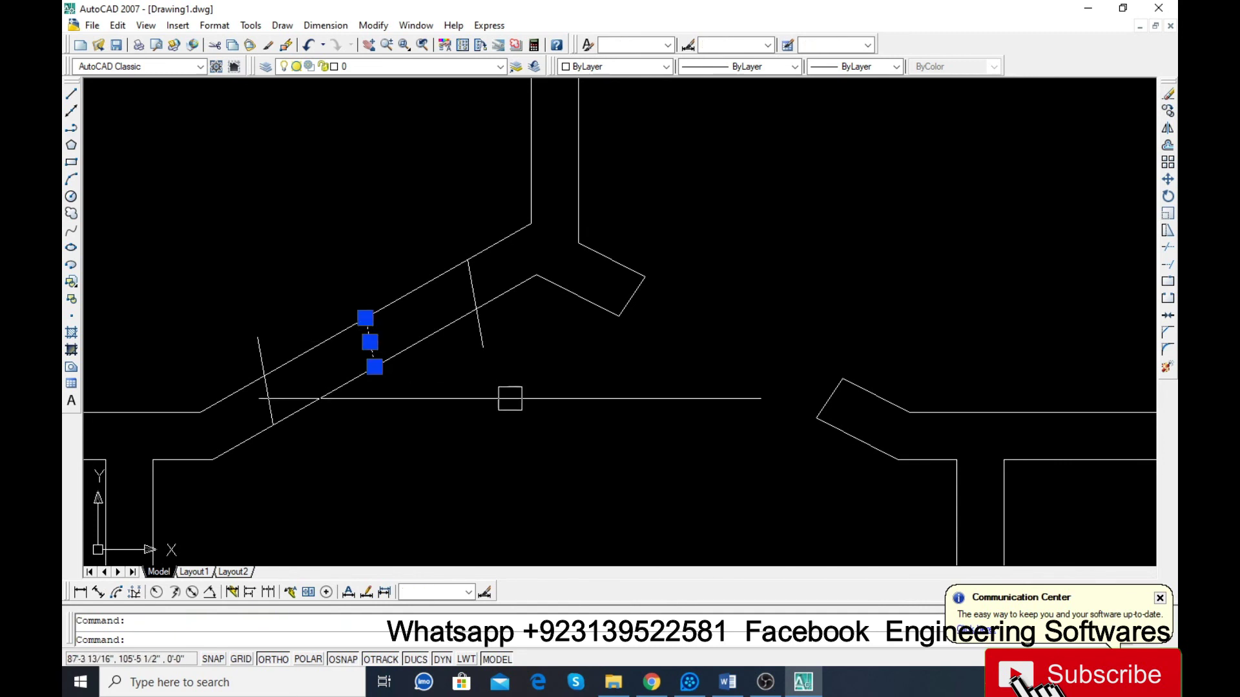
pyautogui.press('Delete')
# Step: Trim the left diagonal wall's faces between the jamb lines and the jamb overshoots to open the doorway
pyautogui.write('t')
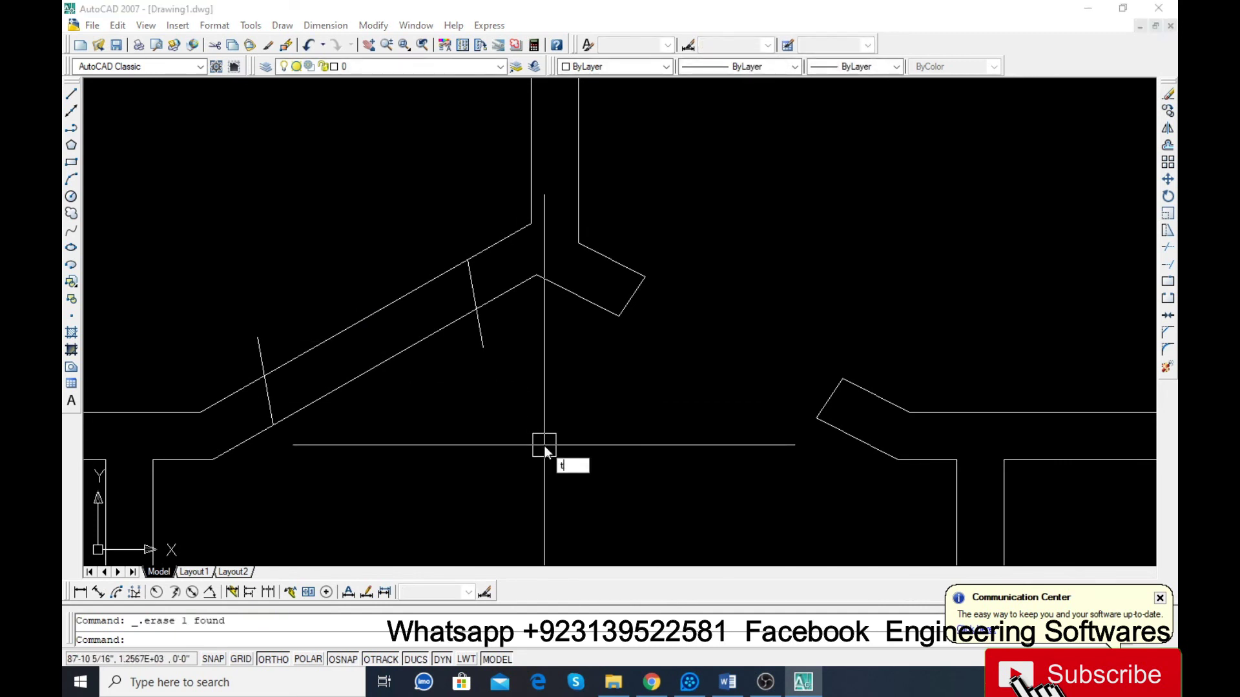
pyautogui.write('r')
pyautogui.press('Return')
pyautogui.press('Return')
pyautogui.click(481, 330)
pyautogui.click(411, 344)
pyautogui.click(385, 309)
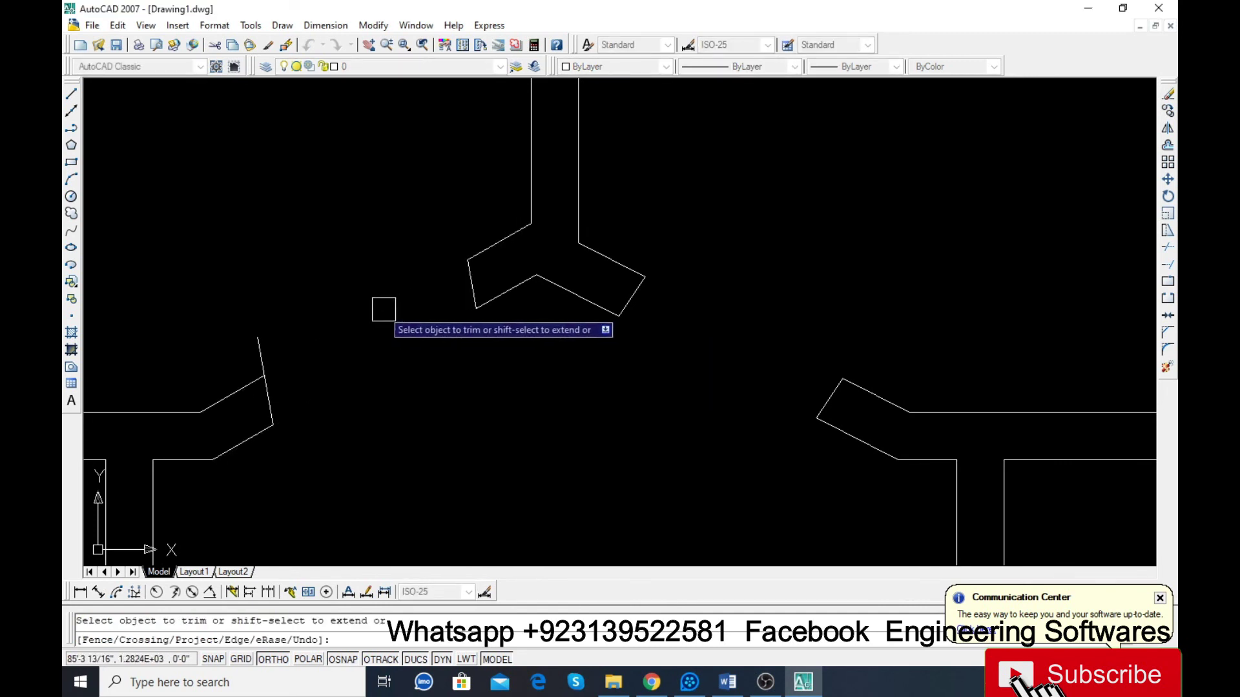
pyautogui.click(258, 341)
pyautogui.press('Escape')
# Step: Draw a short line across the top end of each vertical wall below the diagonals, where it meets the horizontal wall
pyautogui.scroll(-4, 468, 316)
pyautogui.scroll(-5, 630, 364)
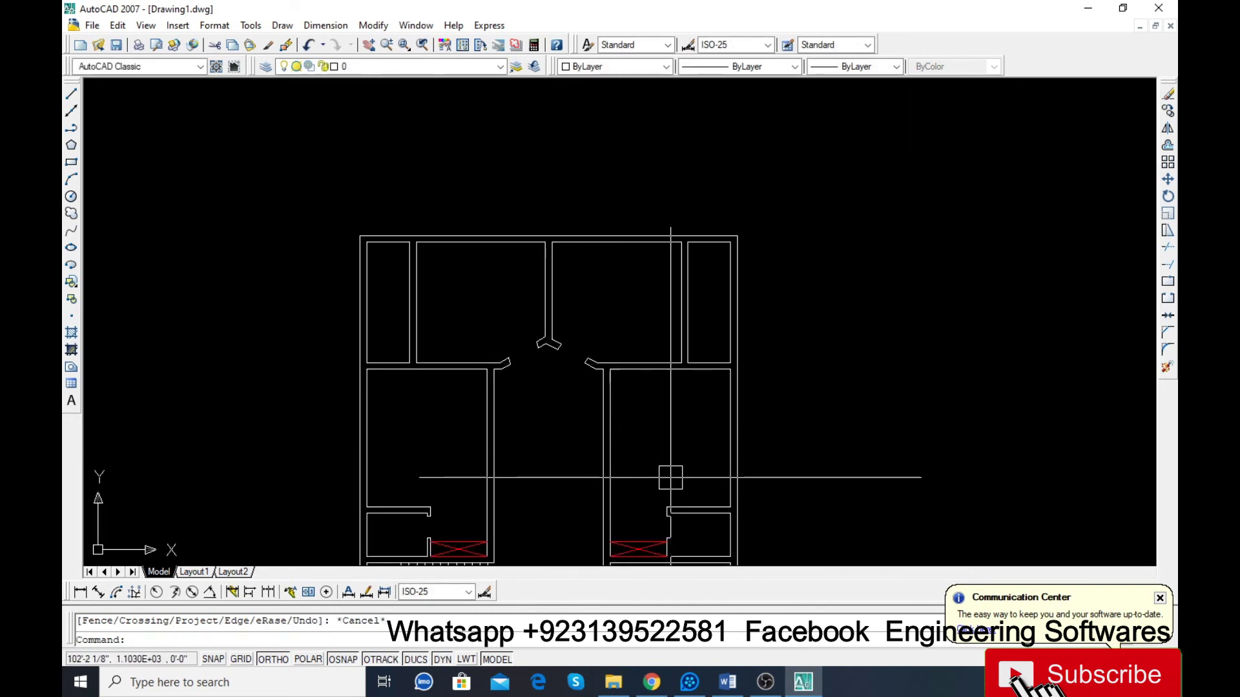
pyautogui.scroll(3, 508, 387)
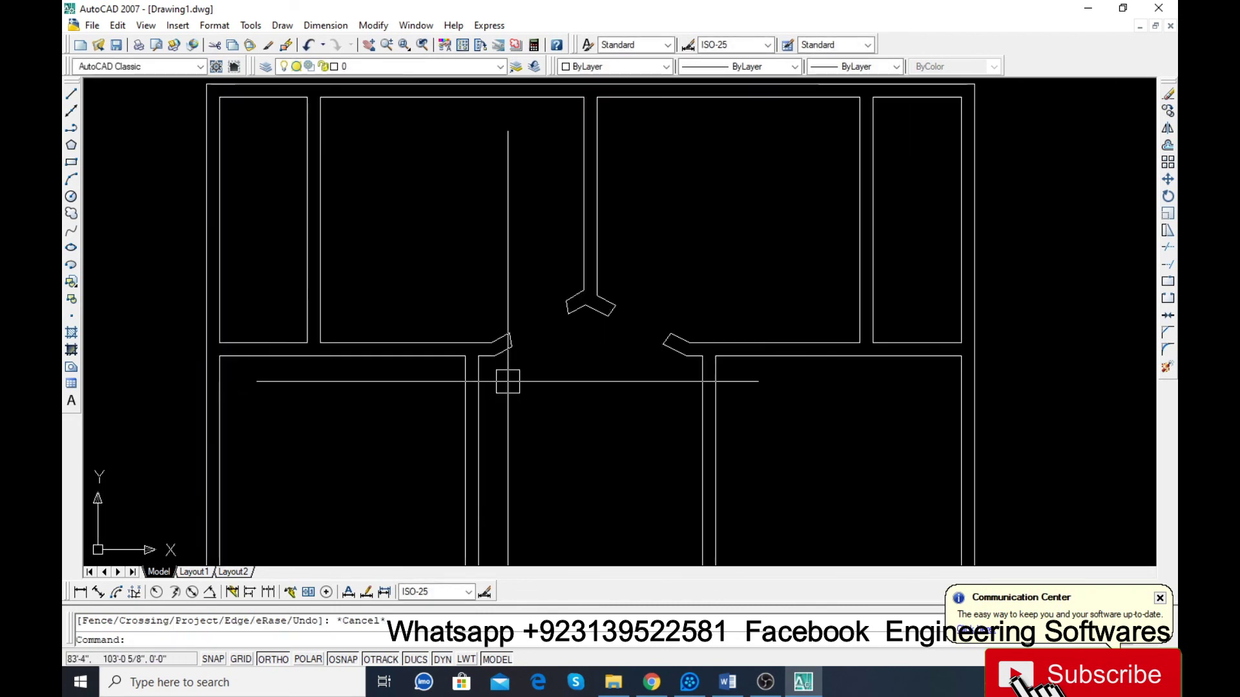
pyautogui.write('l')
pyautogui.press('Return')
pyautogui.click(463, 356)
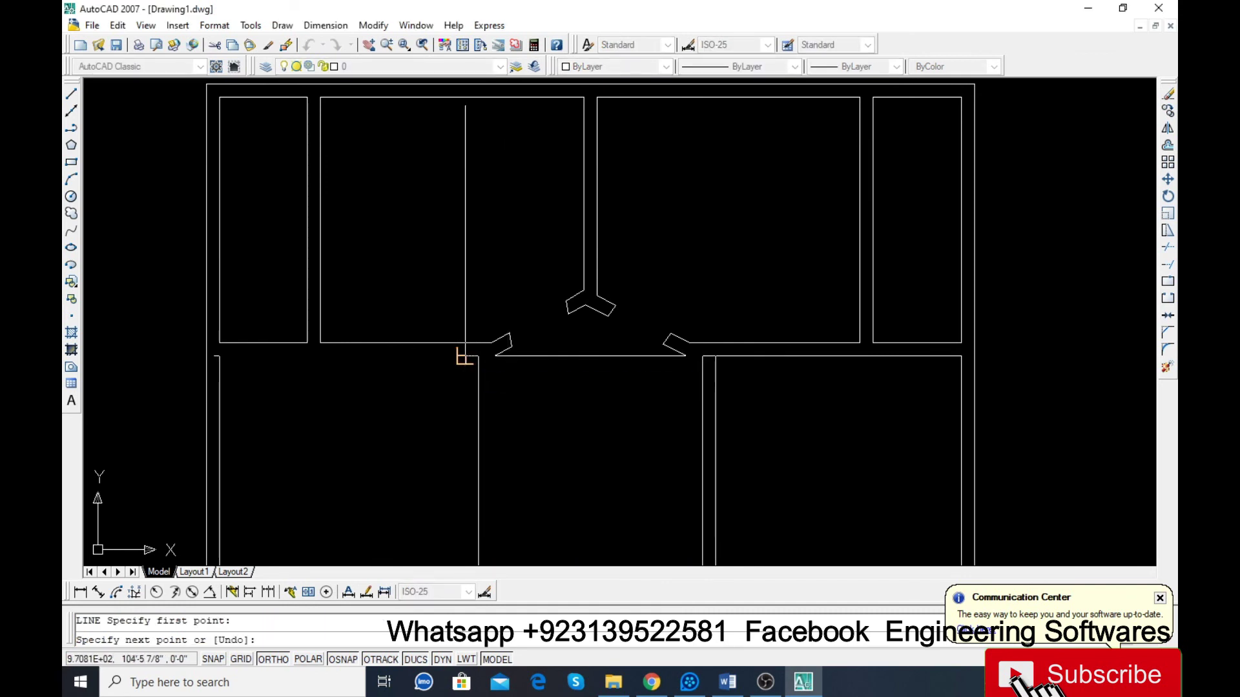
pyautogui.click(478, 357)
pyautogui.press('Return')
pyautogui.press('Return')
pyautogui.click(716, 357)
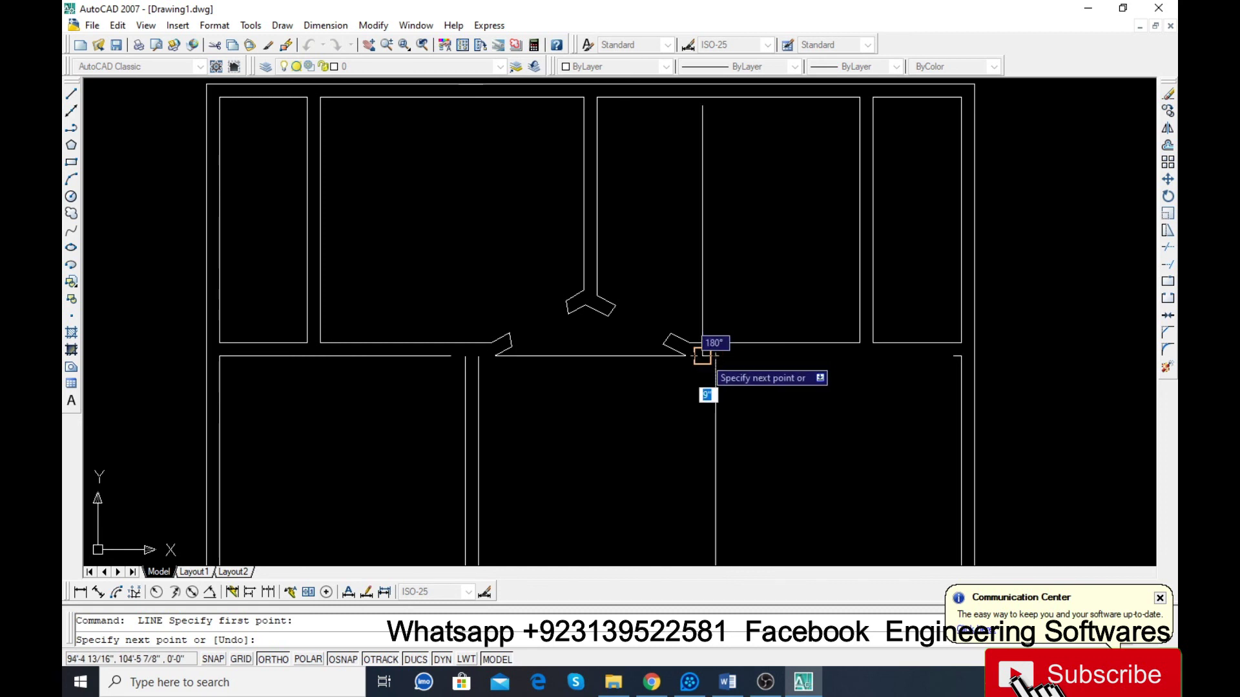
pyautogui.click(702, 357)
pyautogui.press('Return')
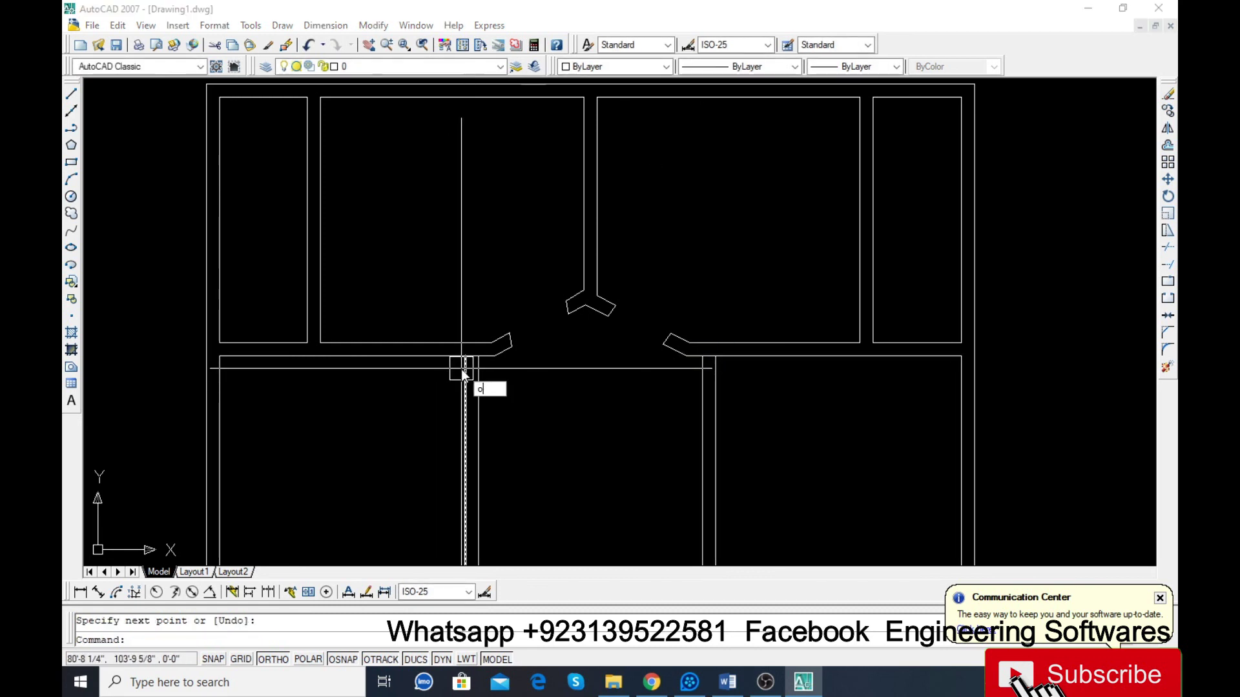
# Step: Offset the short lines across the tops of both vertical walls 9 inches downward
pyautogui.press('Return')
pyautogui.press('Return')
pyautogui.press('Escape')
pyautogui.write('o')
pyautogui.press('Return')
pyautogui.press('Return')
pyautogui.scroll(3, 468, 354)
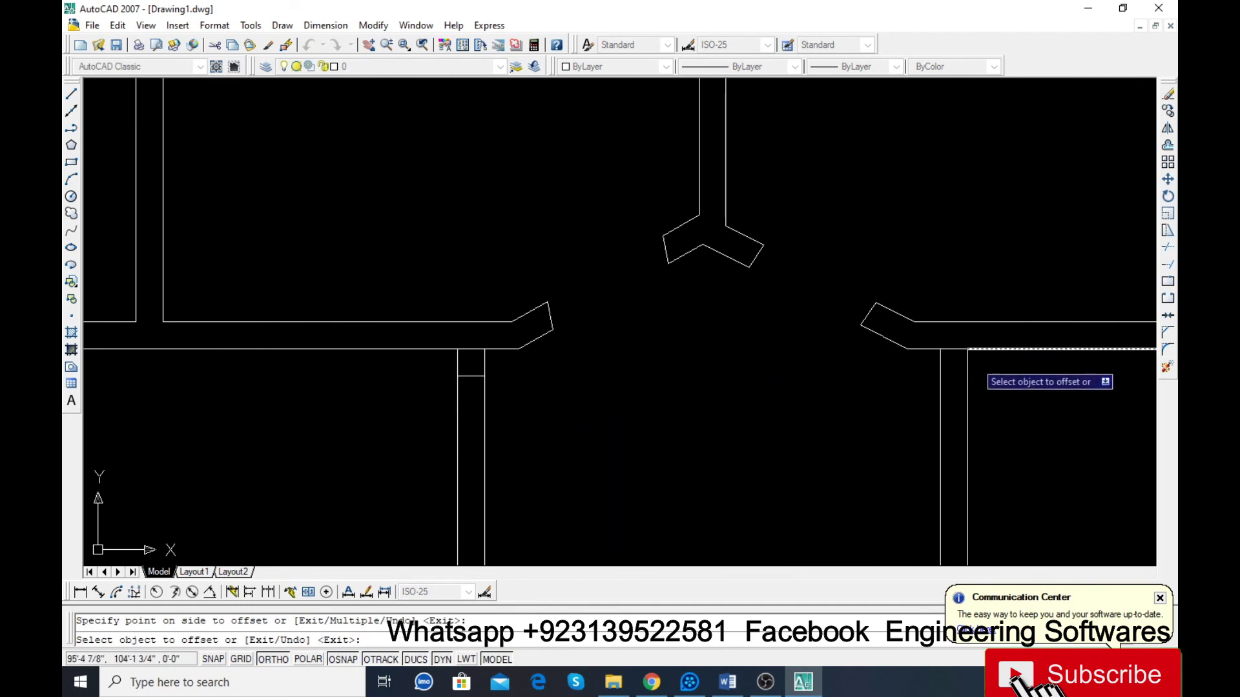
pyautogui.press('Escape')
# Step: Offset the lower short line in each vertical wall 42 inches downward to mark the door widths
pyautogui.press('Return')
pyautogui.write('42')
pyautogui.press('Return')
pyautogui.click(946, 376)
pyautogui.click(459, 376)
pyautogui.click(477, 447)
pyautogui.press('Escape')
# Step: Trim both faces of the two vertical walls between the marker lines to open the doorways
pyautogui.write('tr')
pyautogui.press('Return')
pyautogui.press('Return')
pyautogui.click(569, 456)
pyautogui.click(437, 443)
pyautogui.click(1129, 451)
pyautogui.click(923, 445)
pyautogui.press('Escape')
# Step: Erase the short closing lines where the two vertical wall stubs meet the horizontal wall
pyautogui.scroll(6, 477, 360)
pyautogui.click(465, 337)
pyautogui.scroll(-8, 487, 378)
pyautogui.scroll(3, 880, 381)
pyautogui.scroll(3, 879, 378)
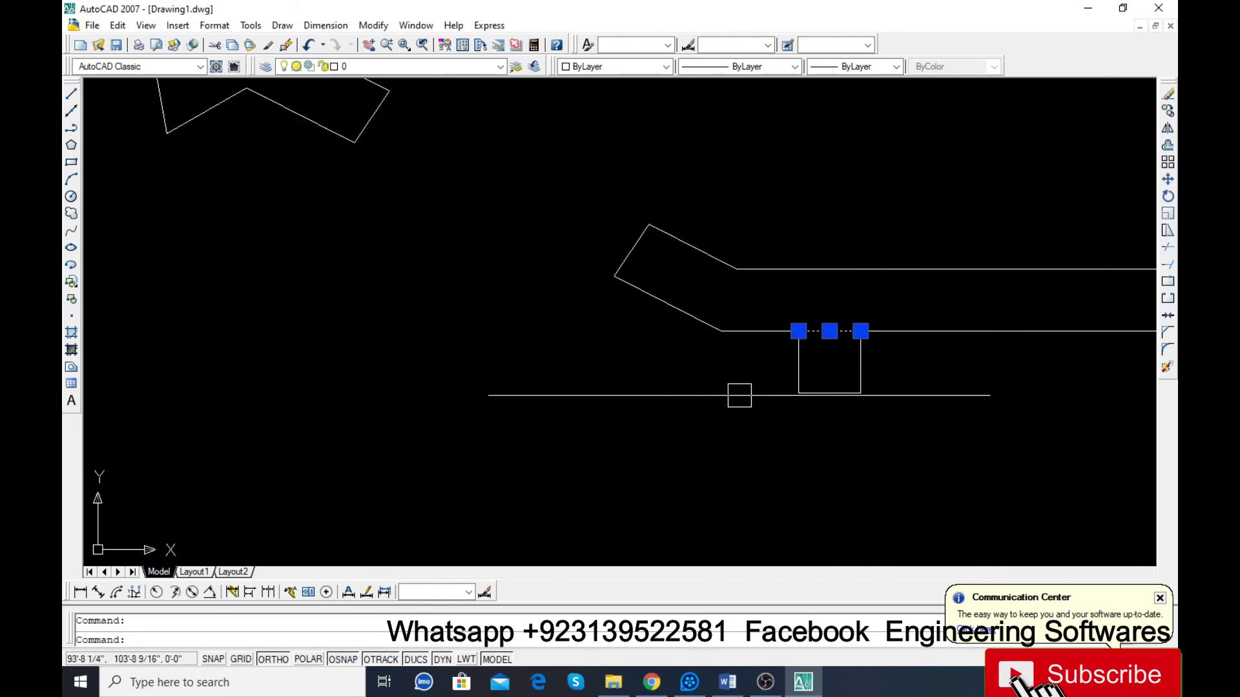
pyautogui.press('Escape')
pyautogui.click(833, 332)
pyautogui.press('Delete')
pyautogui.scroll(-5, 748, 396)
pyautogui.scroll(5, 405, 390)
pyautogui.click(413, 390)
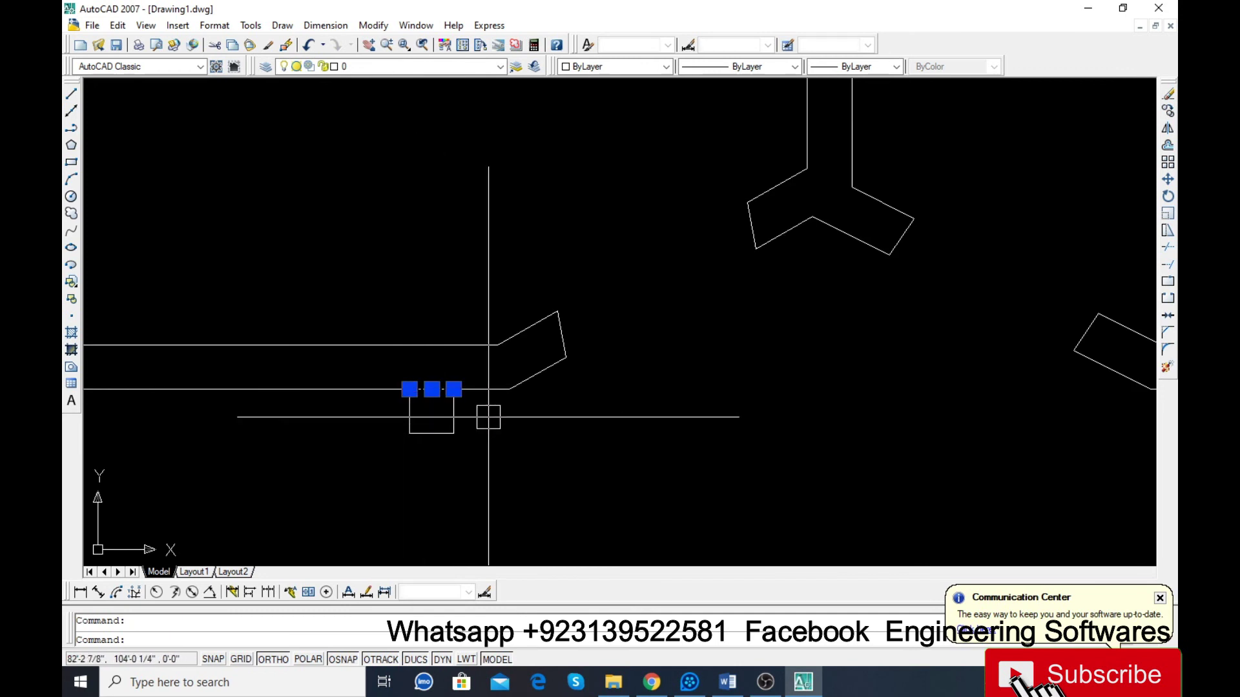
pyautogui.write('e')
pyautogui.press('Return')
pyautogui.scroll(-5, 489, 423)
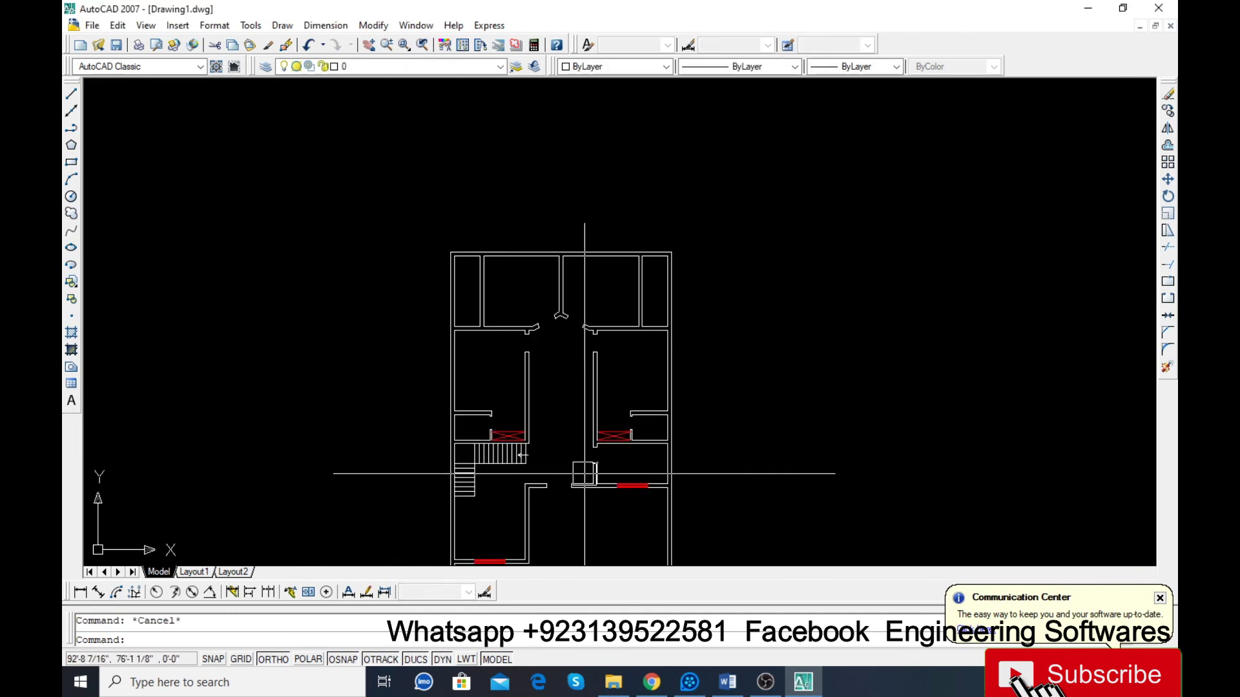
# Step: Save the drawing to a file
pyautogui.hotkey('ctrl', 's')
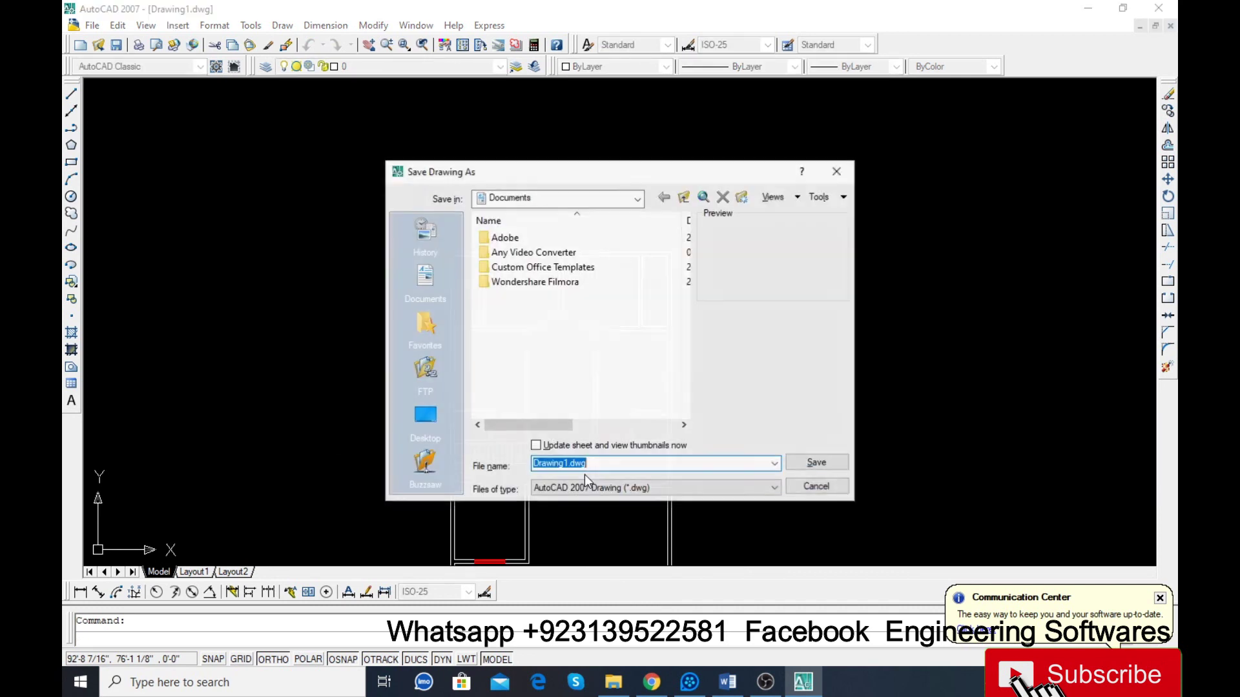